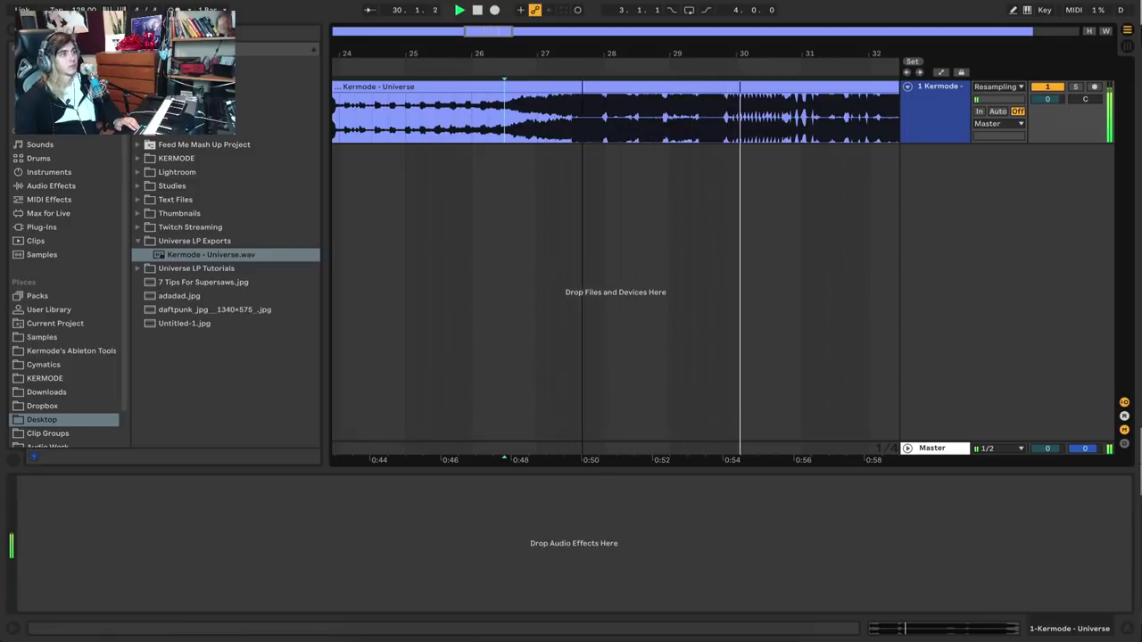
Listen to the Universe audio clip after bar 26, stop playback, and undo its placement in the arrangement
drag(584, 55, 510, 43)
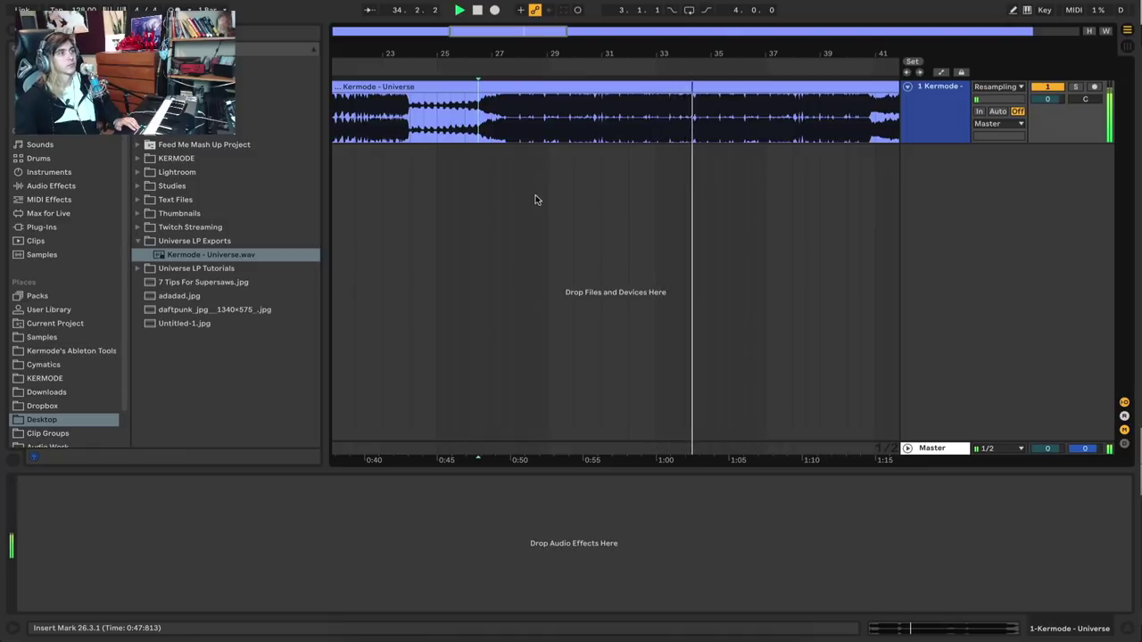
key(space)
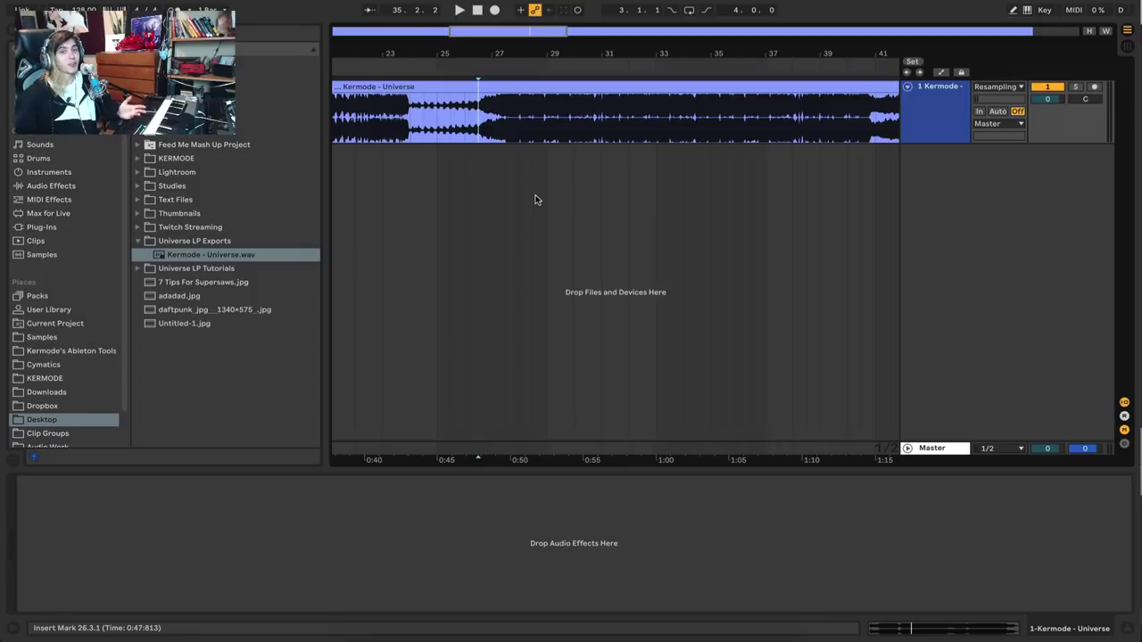
key(ctrl+z)
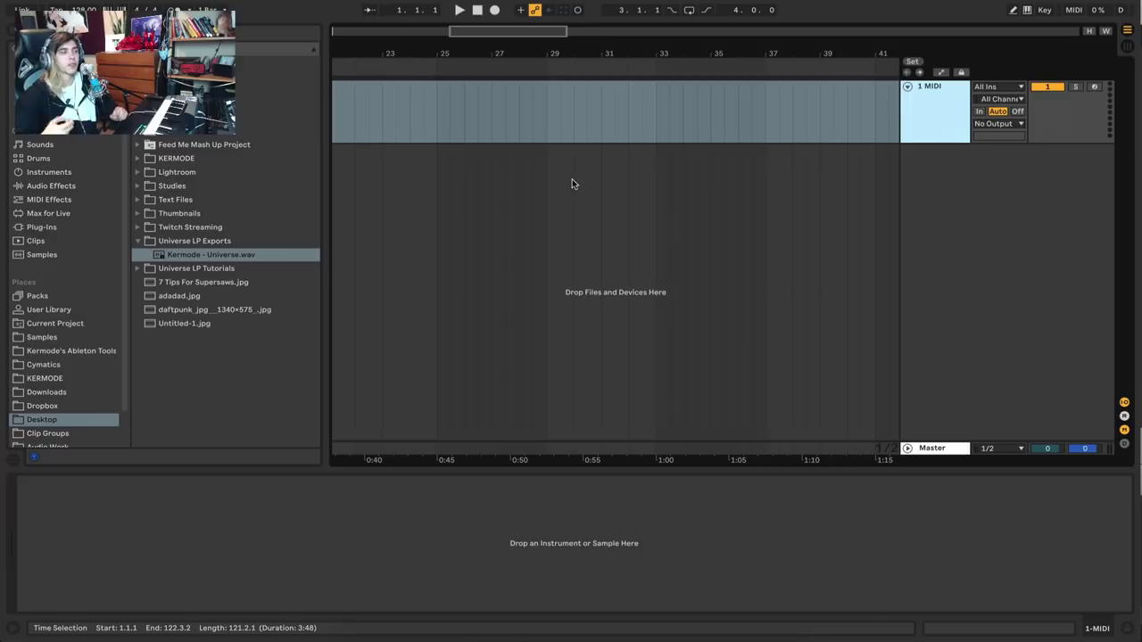
Load the local VST plug-in Cthulhu onto a new track below the MIDI track
click(40, 229)
click(140, 76)
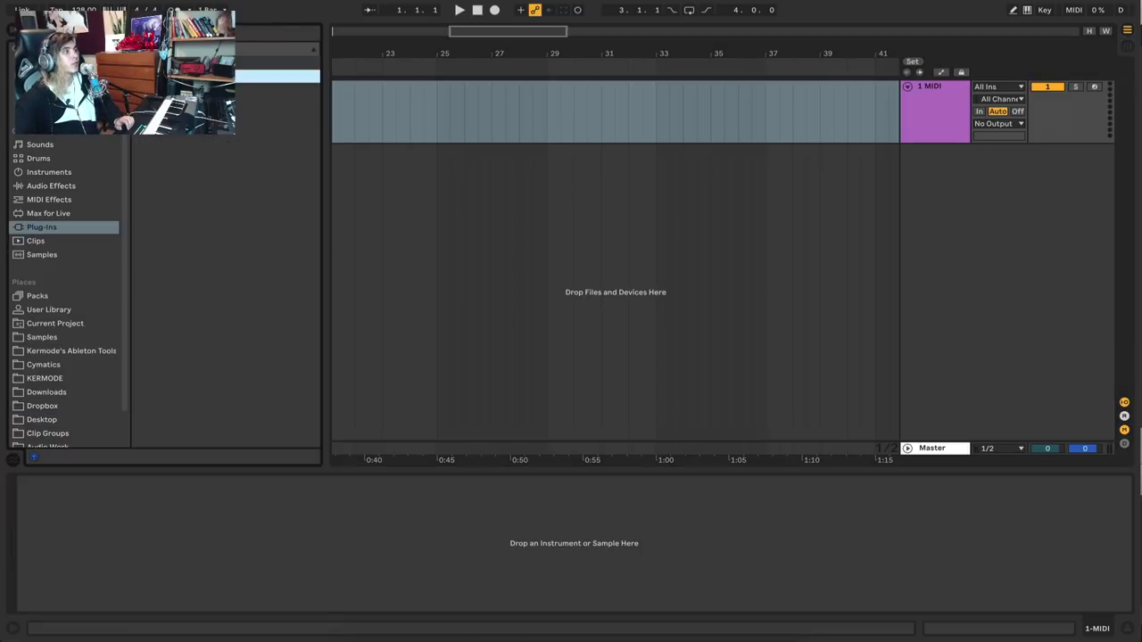
click(148, 103)
drag(172, 131, 441, 192)
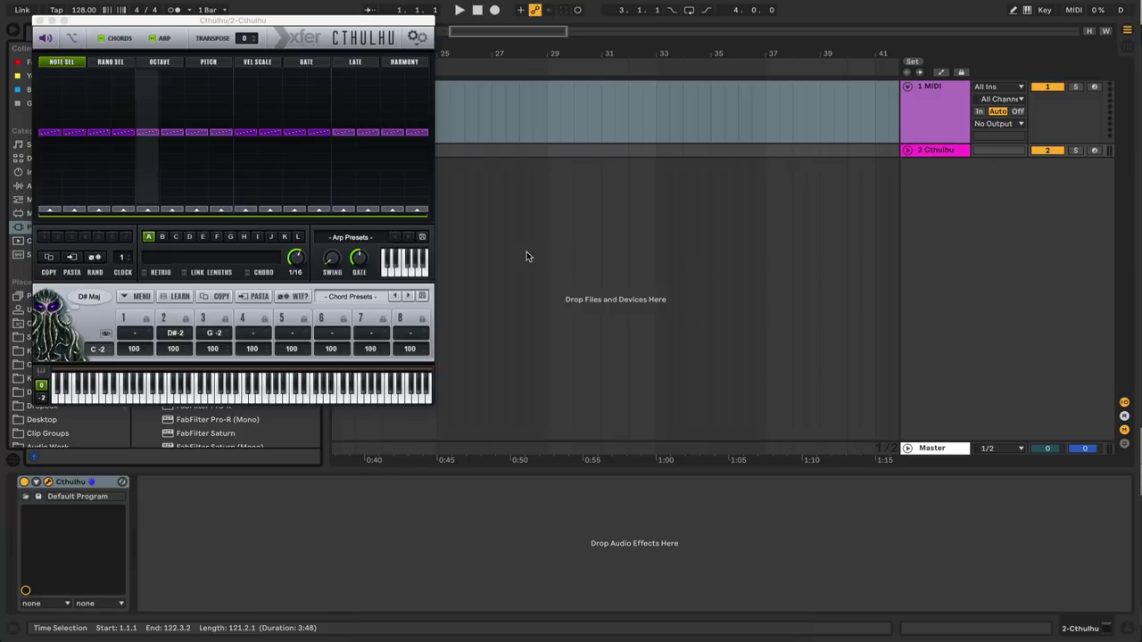
Audition a few triads in Cthulhu and turn its arpeggiator off
click(200, 390)
key(h)
key(j)
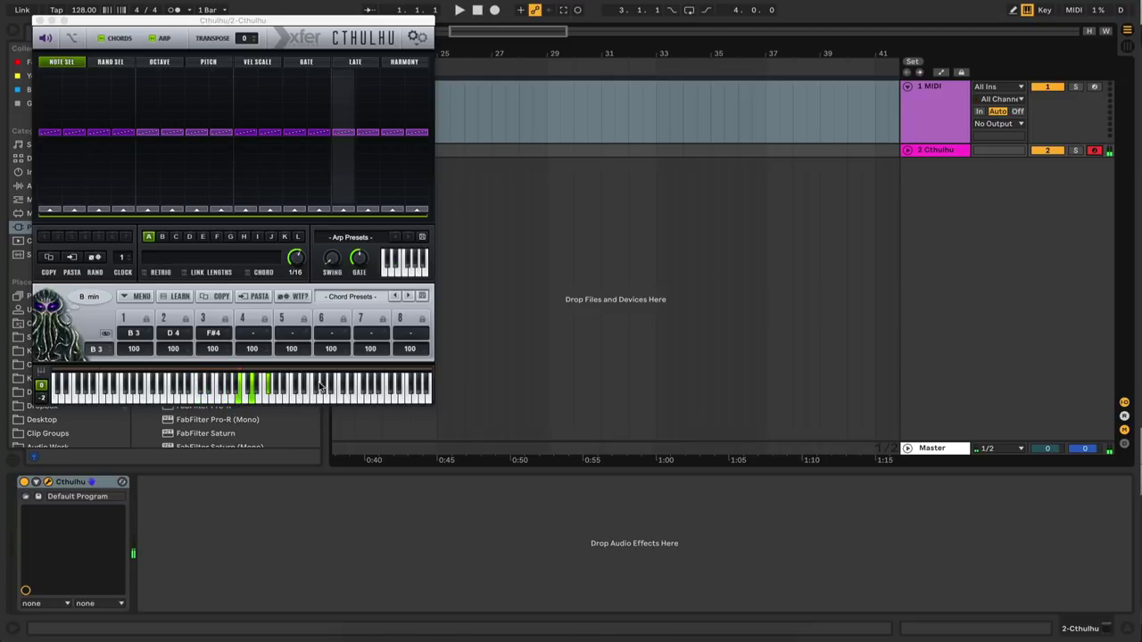
click(150, 38)
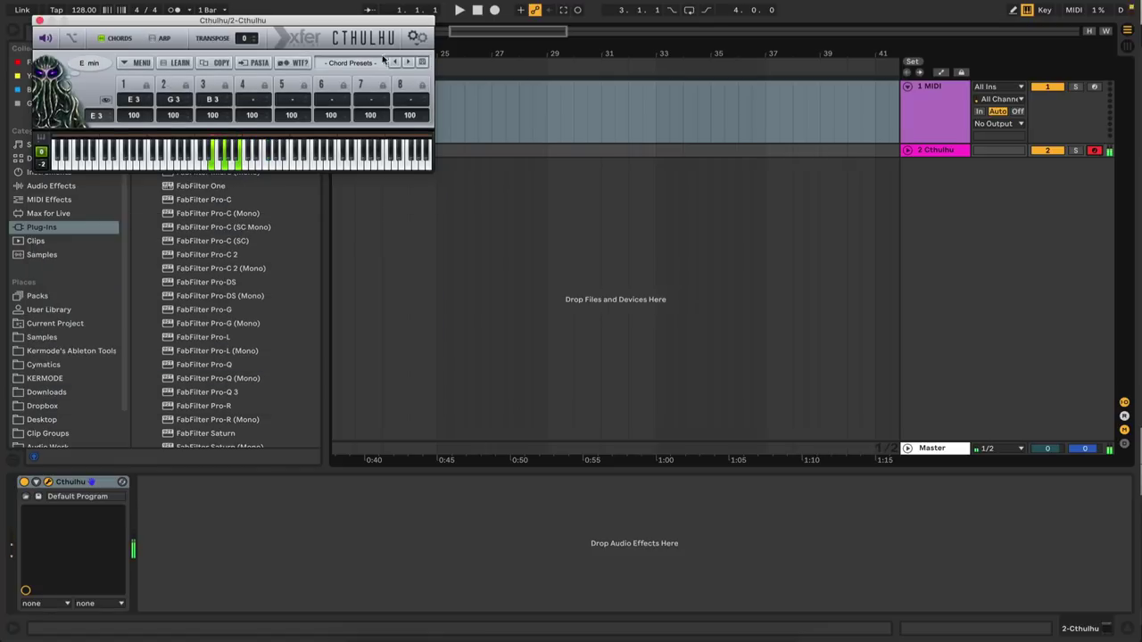
Load the BachChorale_030 chord preset in Cthulhu and audition its chords on several notes
click(350, 62)
mouse_move(347, 98)
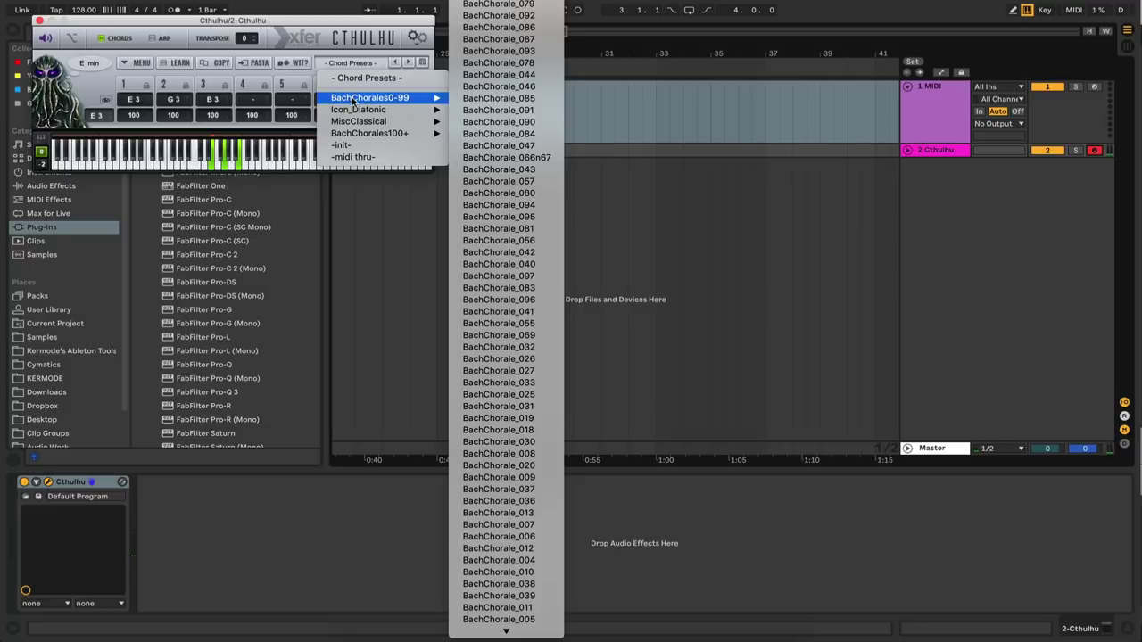
mouse_move(348, 133)
click(476, 440)
key(s)
key(f)
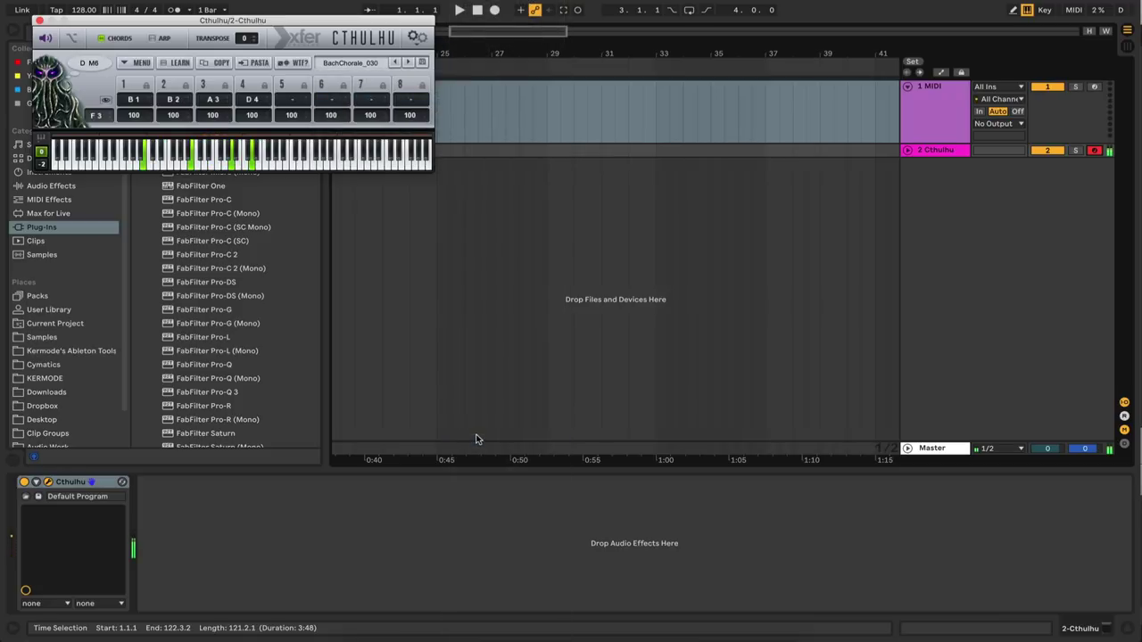
key(j)
key(h)
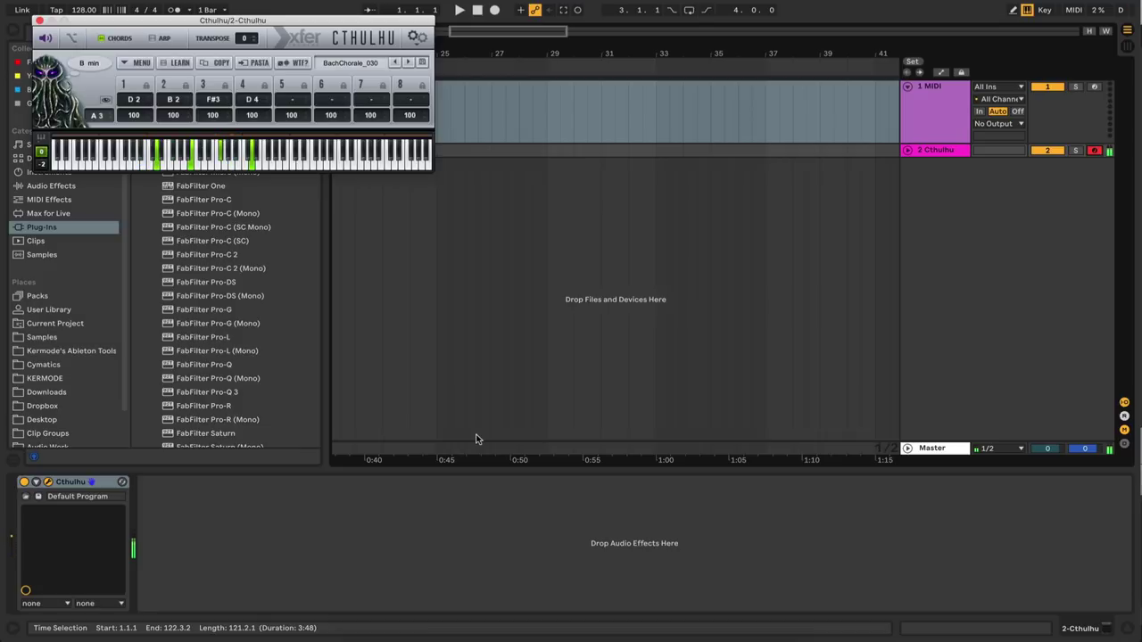
key(j)
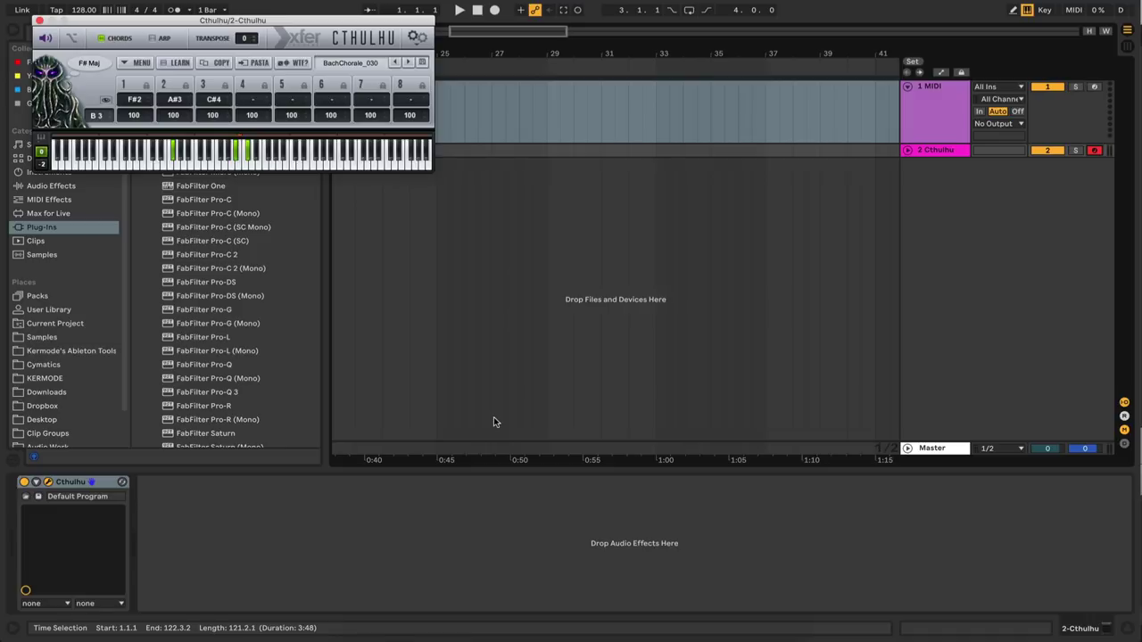
key(g)
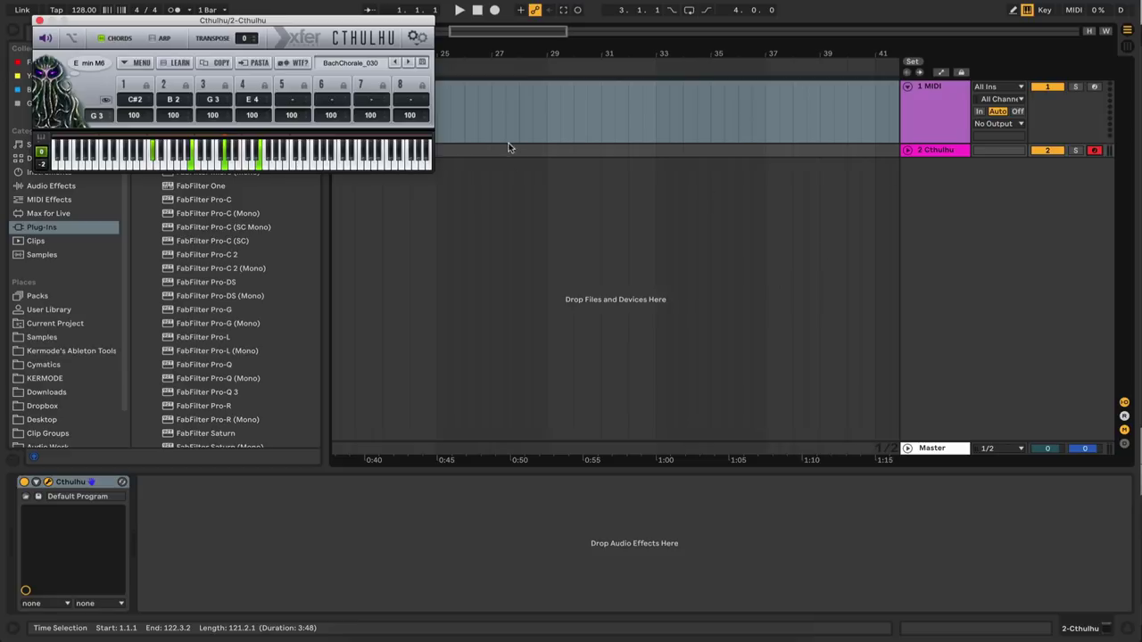
Select bars 29 to 37 on the Cthulhu track and set the MIDI track's input to 2-Cthulhu with Cthulhu as its channel
drag(546, 152, 765, 153)
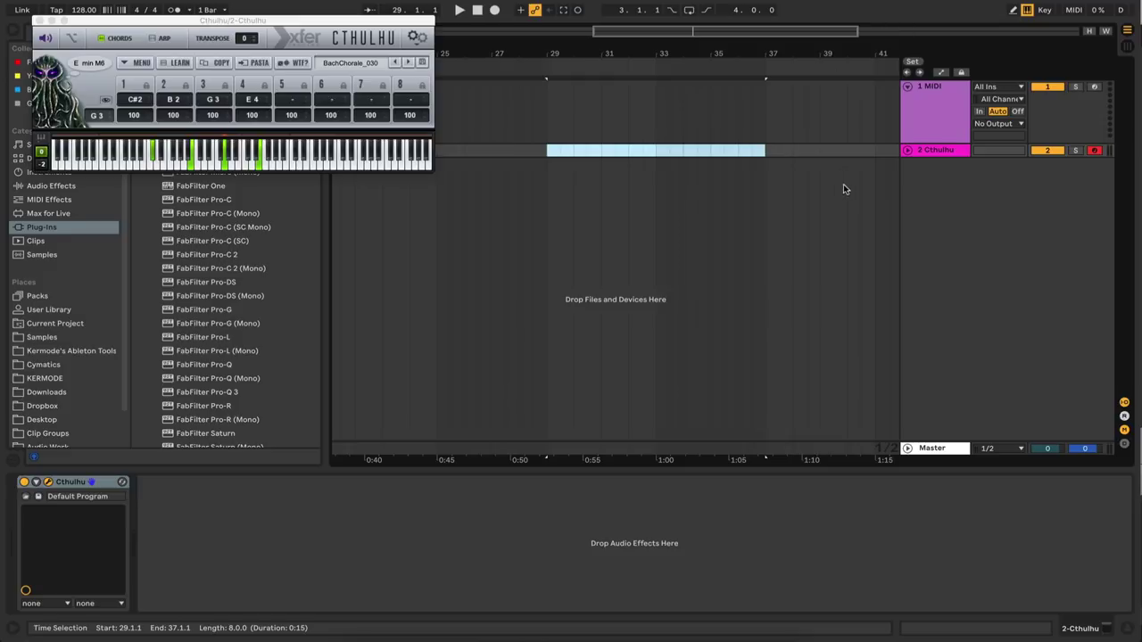
click(995, 87)
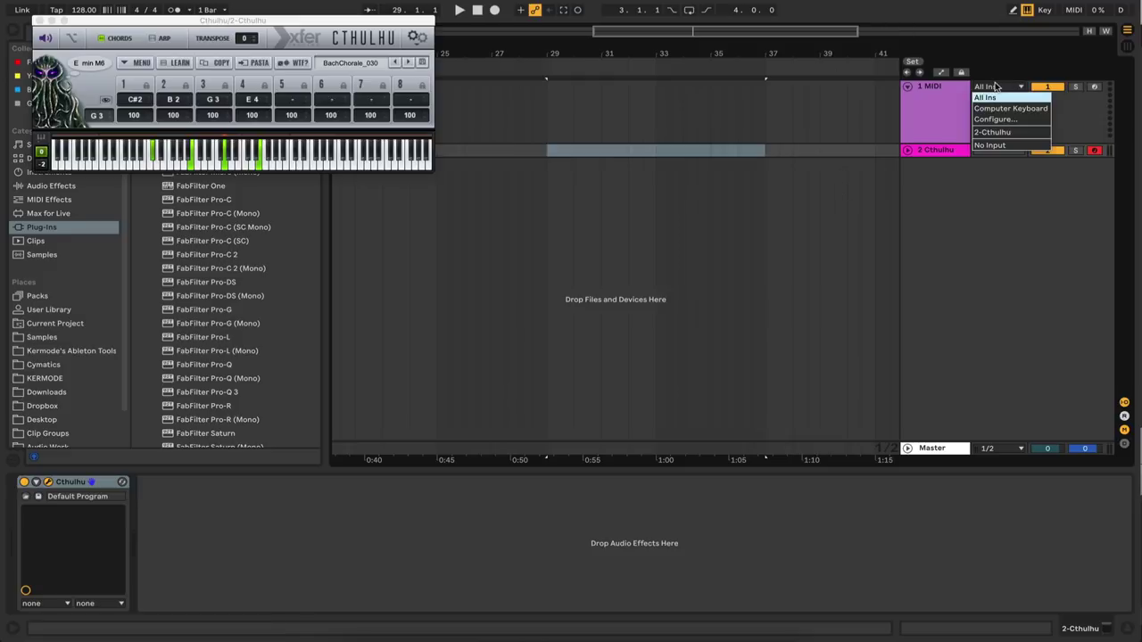
click(992, 132)
click(995, 99)
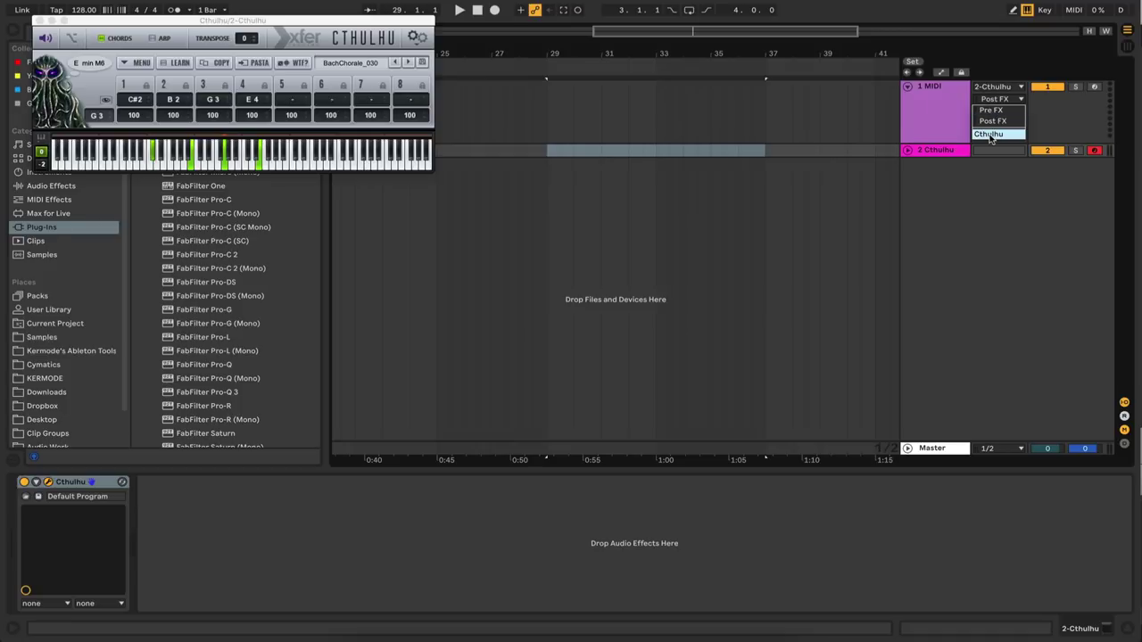
click(989, 134)
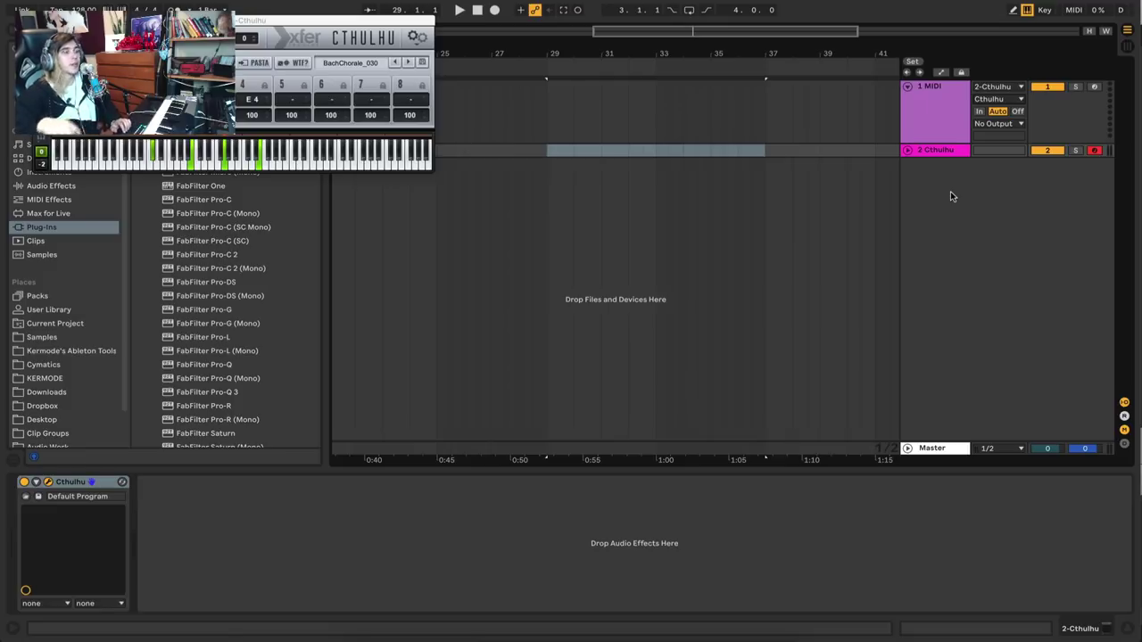
Delete the Cthulhu track
click(960, 151)
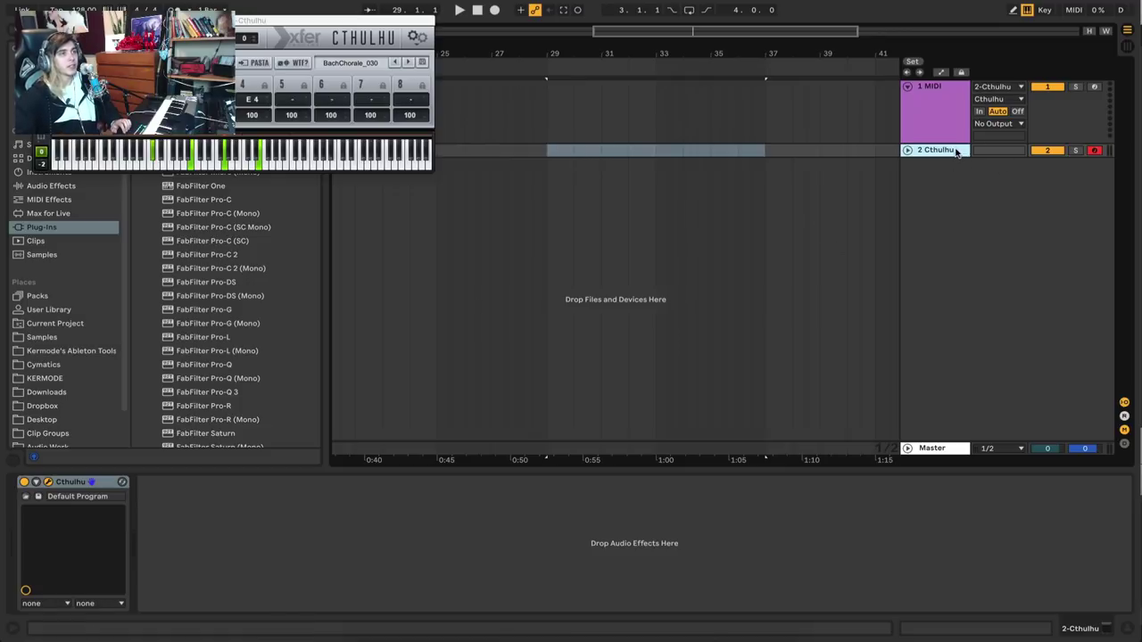
key(Delete)
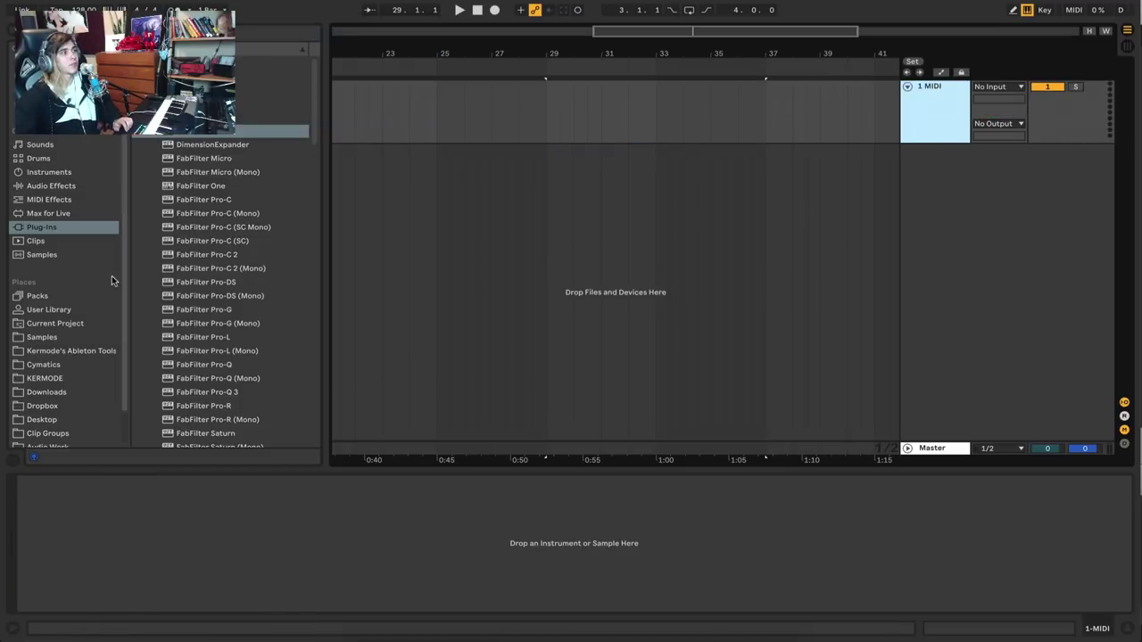
List the Chord presets among the MIDI effects, and search the plug-ins for "ser" to load Serum on the MIDI track
click(63, 199)
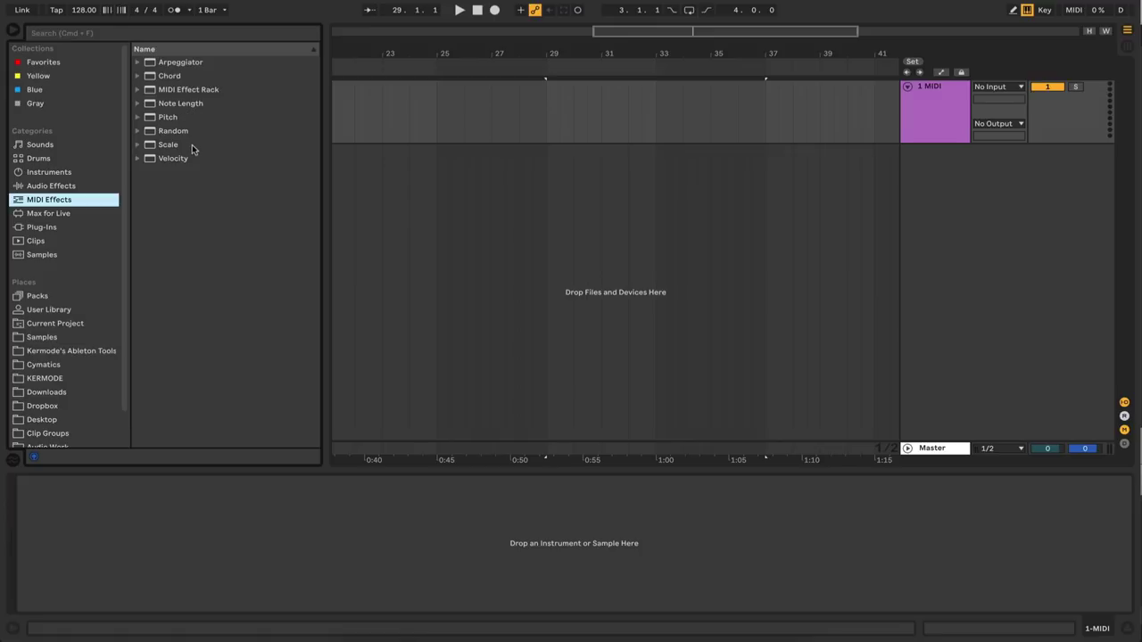
click(137, 77)
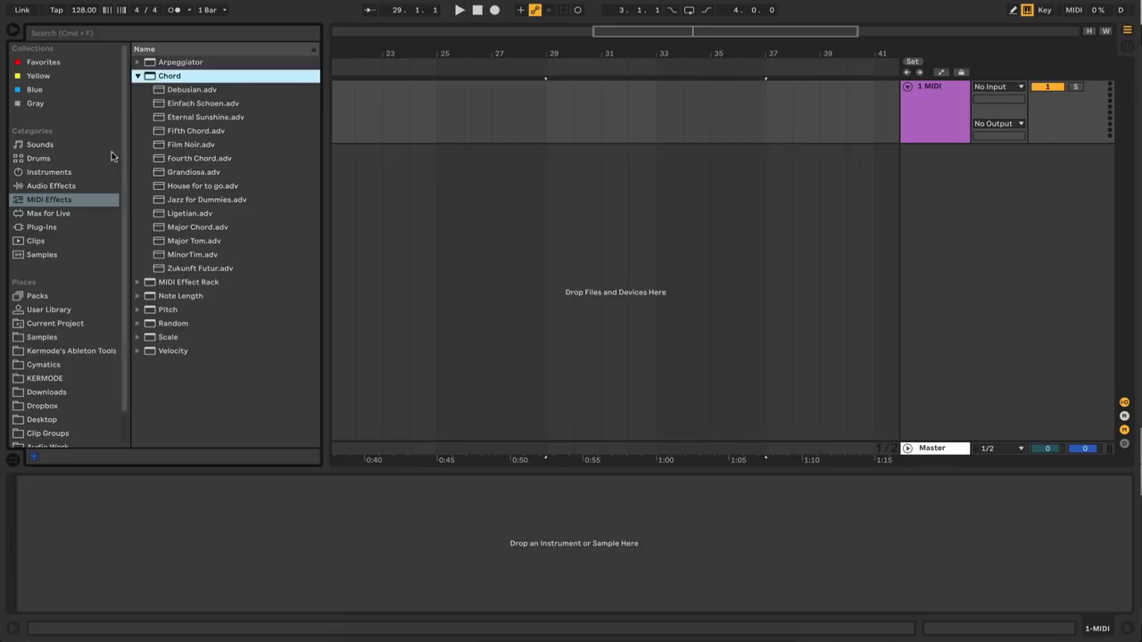
click(49, 230)
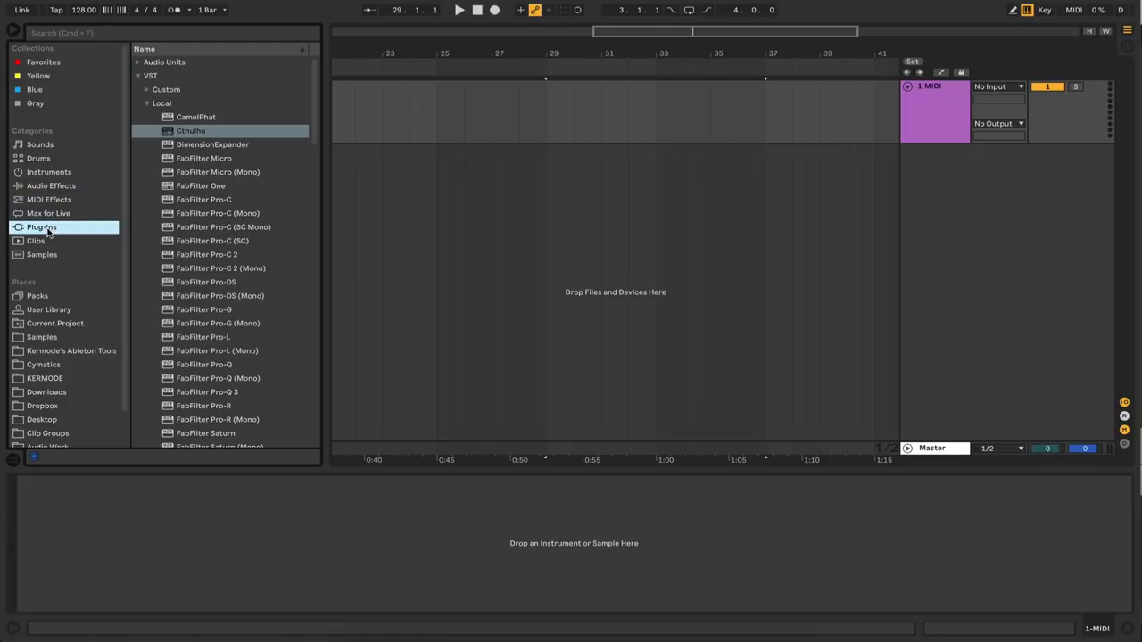
click(87, 33)
text(ser)
key(Down)
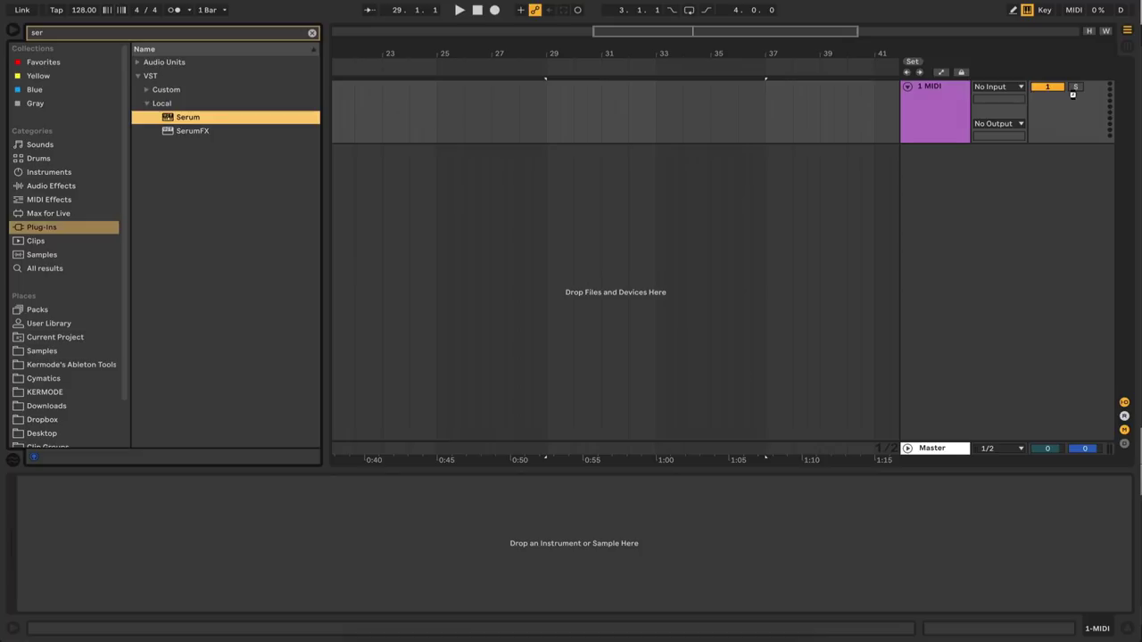
key(Return)
click(42, 34)
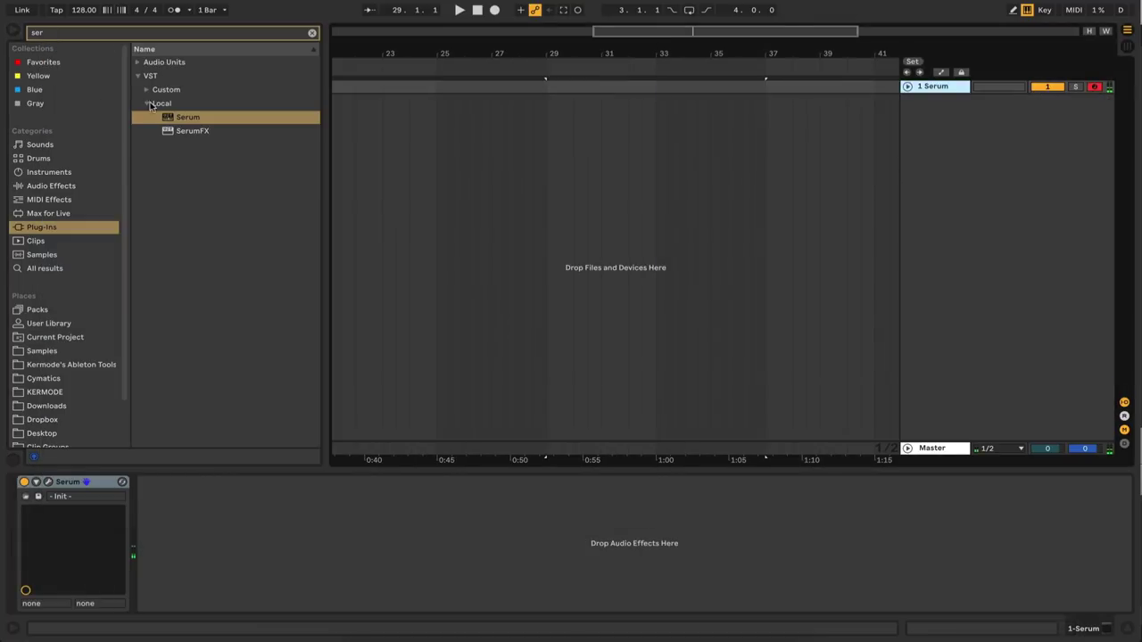
Add the Einfach Schoen chord preset ahead of Serum and swap it for the Eternal Sunshine preset
click(37, 201)
click(311, 34)
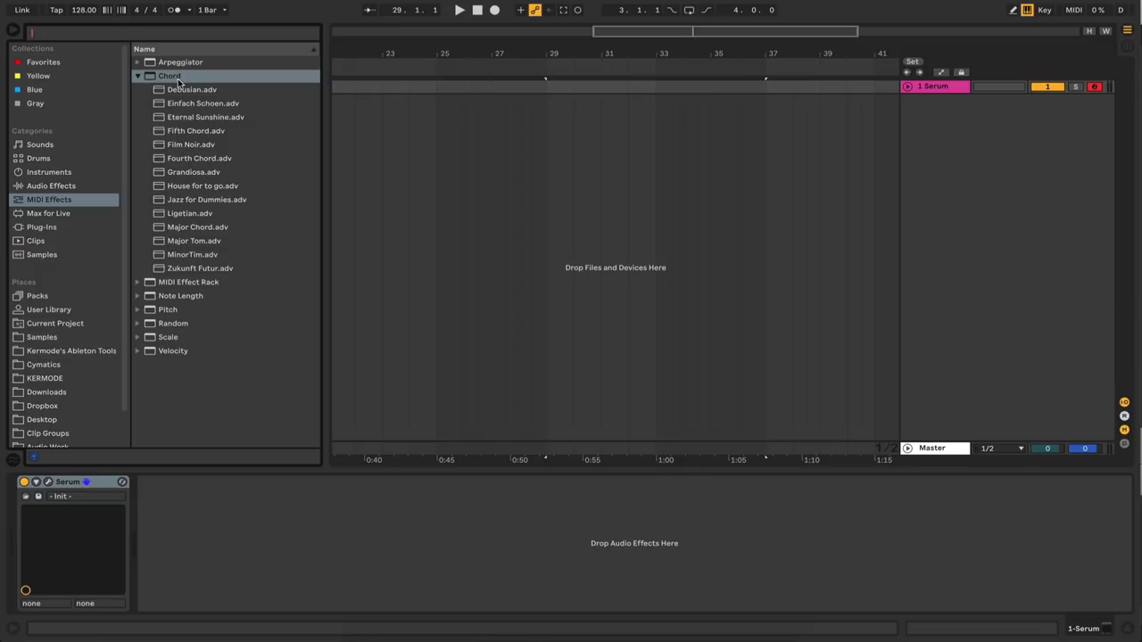
drag(197, 108, 16, 562)
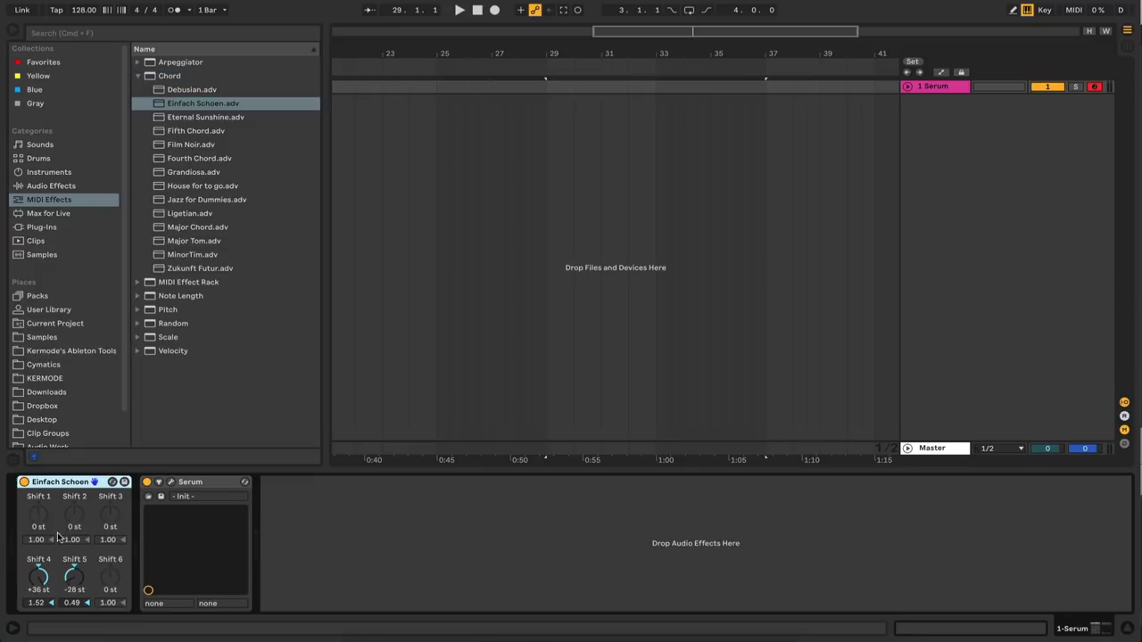
click(112, 482)
key(Down)
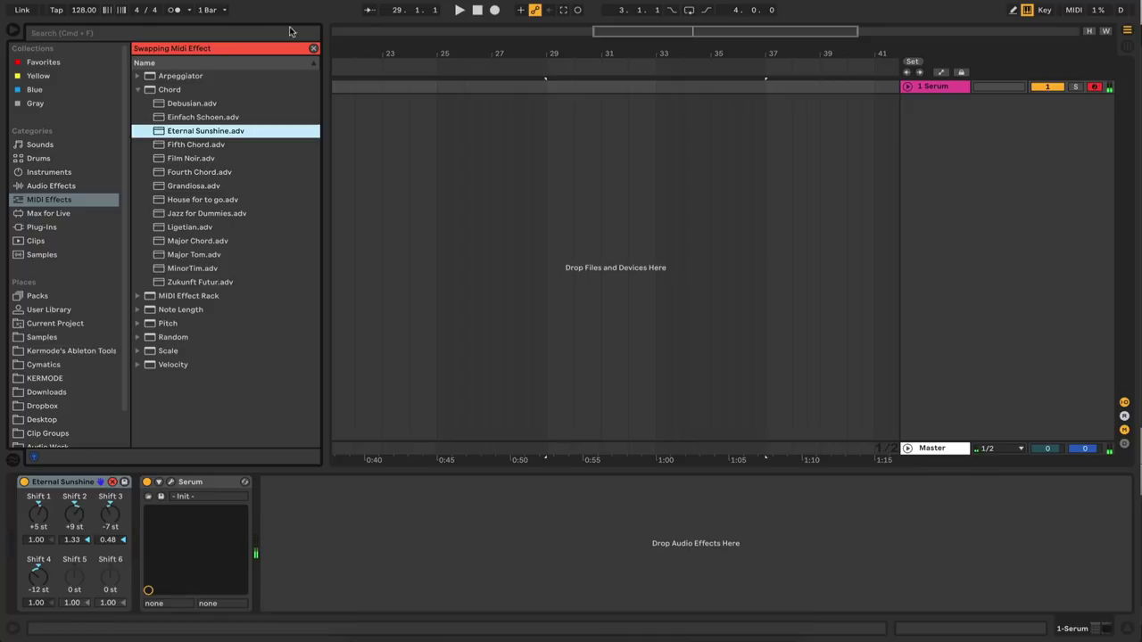
click(312, 49)
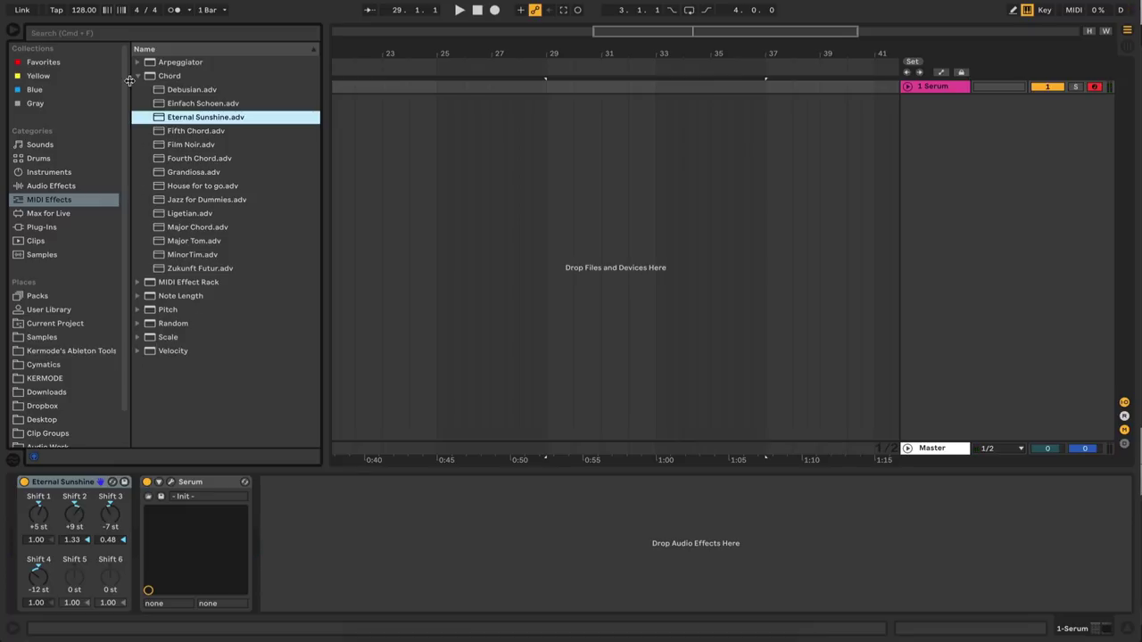
Insert the C Minor scale preset between the chord effect and Serum, and set its base to E
click(138, 77)
click(137, 146)
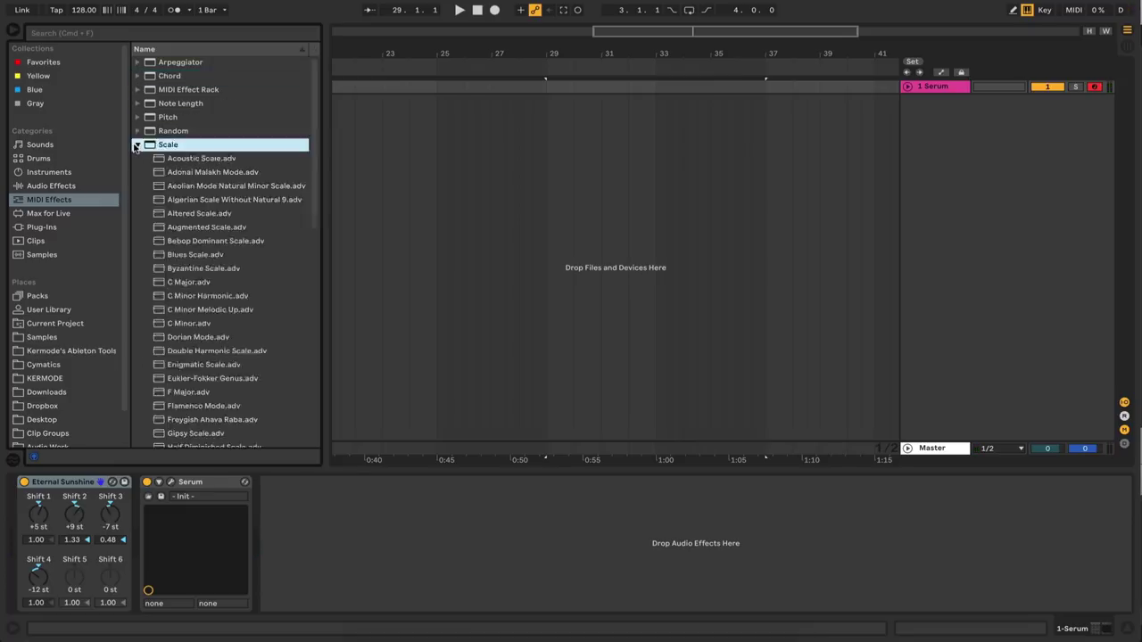
click(187, 284)
click(190, 325)
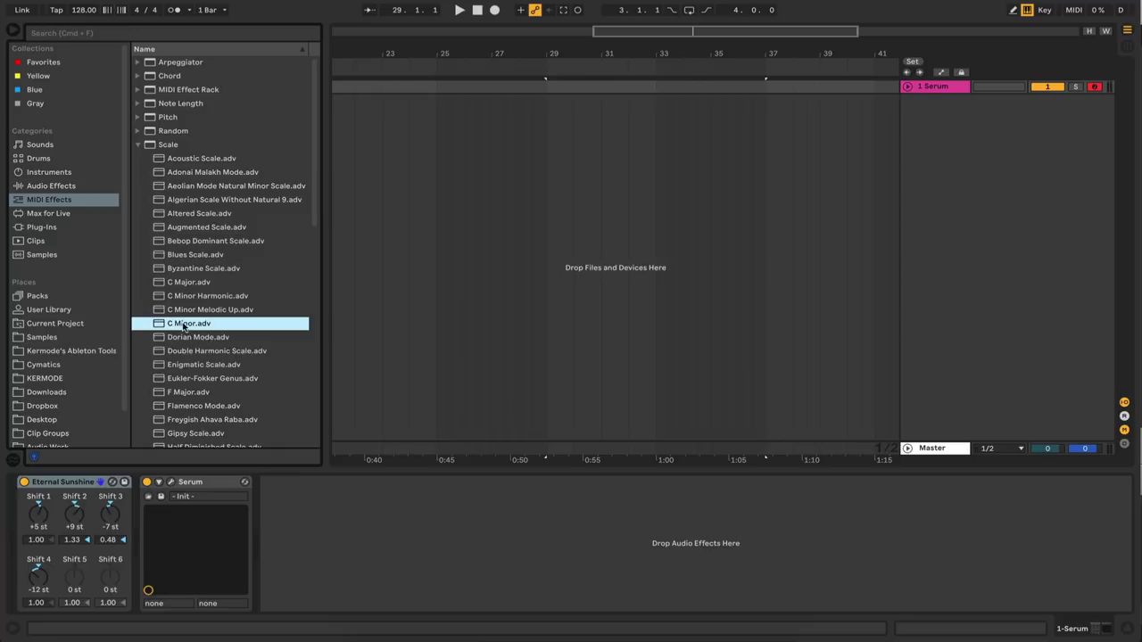
drag(185, 327, 143, 528)
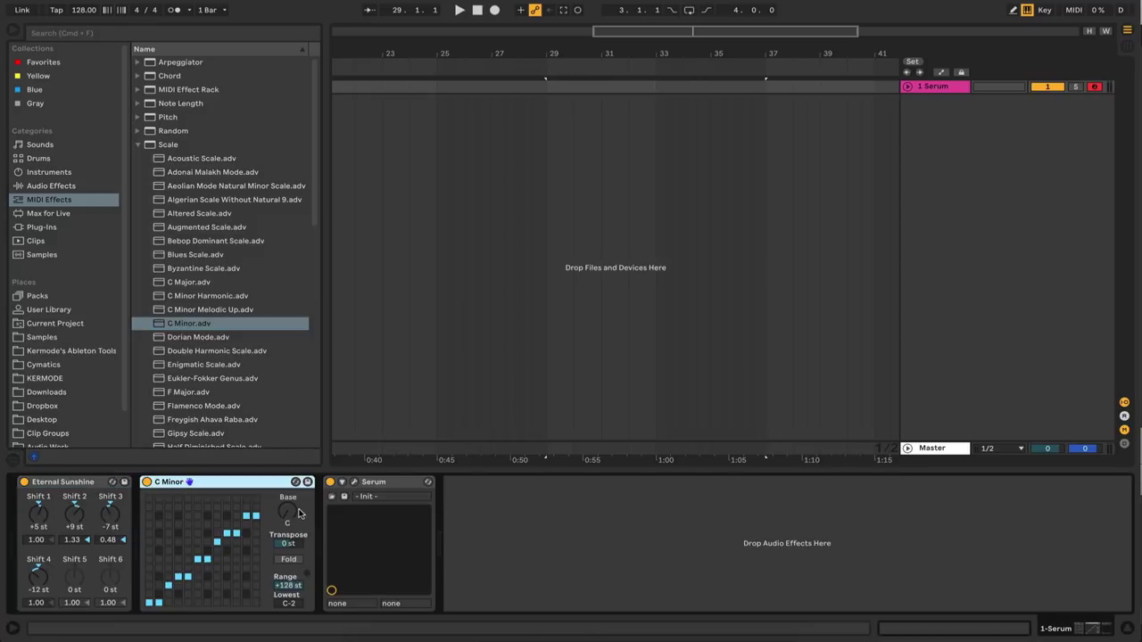
mouse_move(290, 519)
mouse_down()
mouse_move(290, 500)
mouse_move(290, 510)
mouse_up()
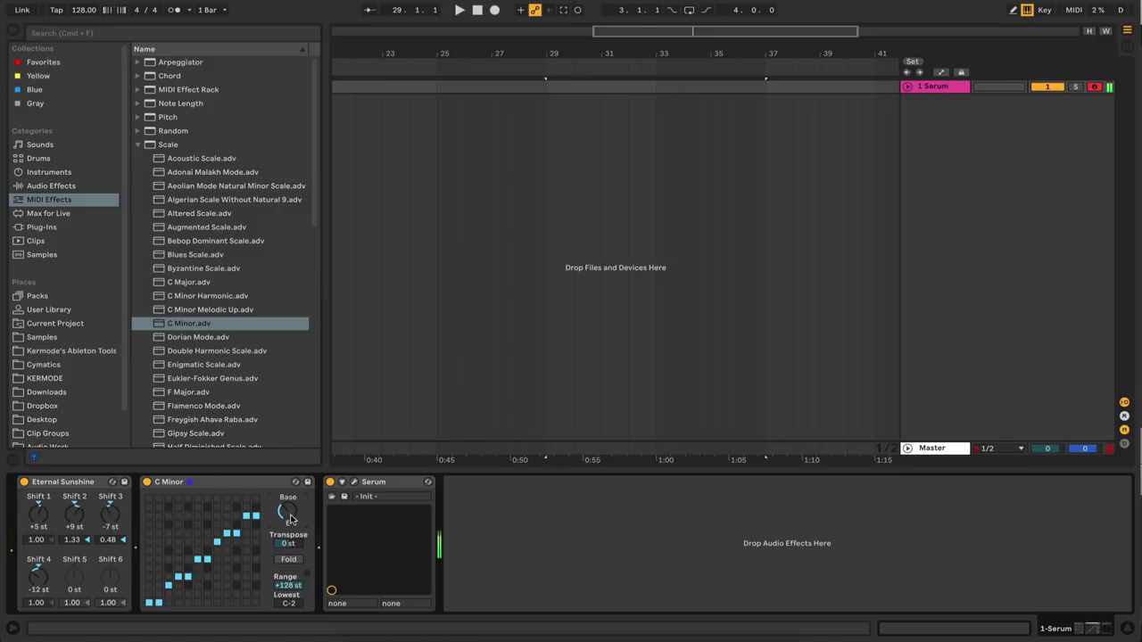
Create an eight-bar MIDI clip from bar 25 to 33 on the Serum track and play it in a loop
drag(437, 87, 767, 93)
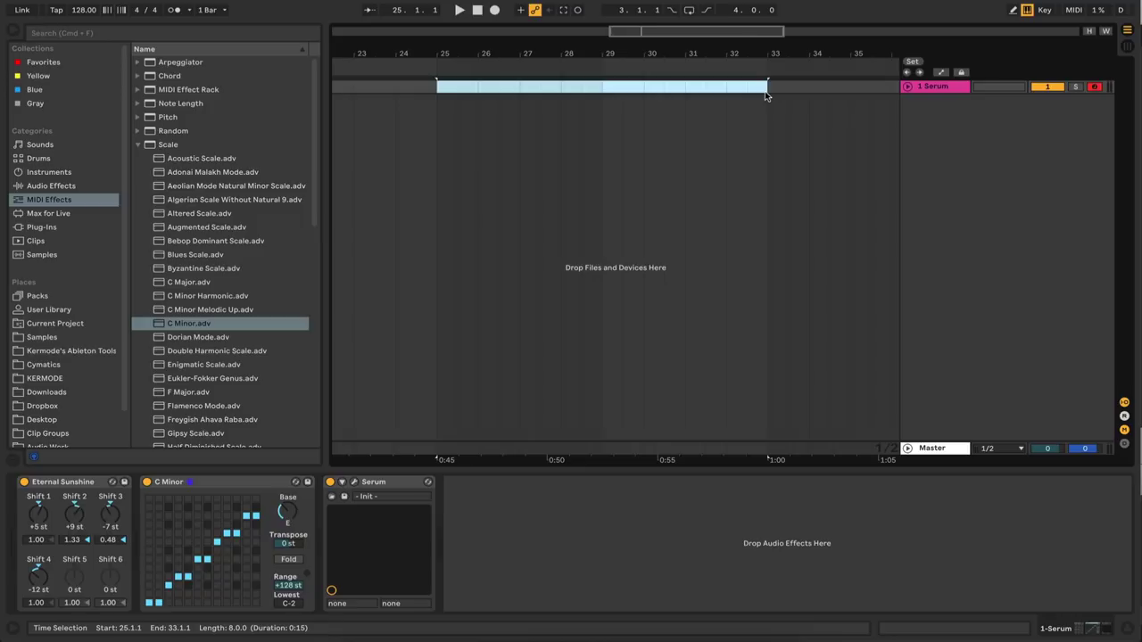
key(shift+super+m)
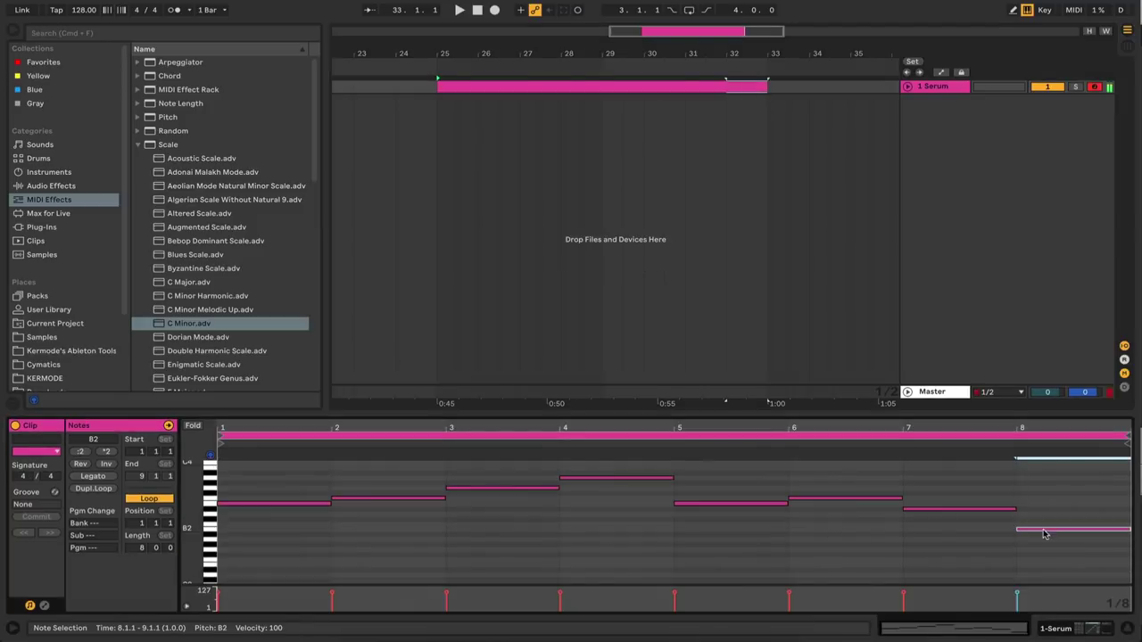
key(space)
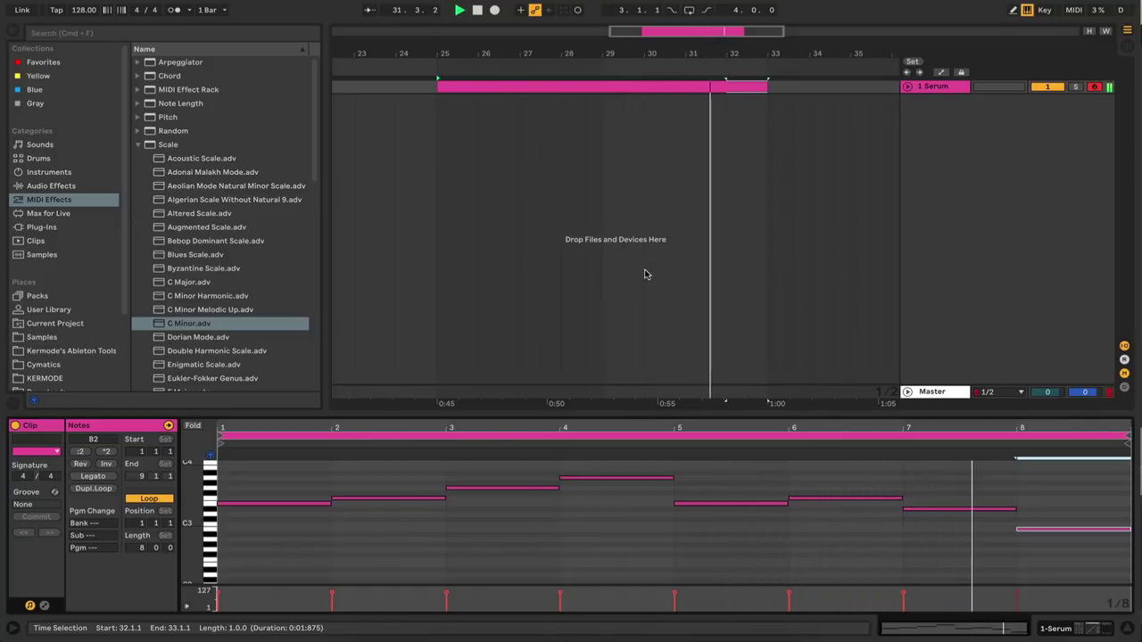
click(652, 89)
key(super+l)
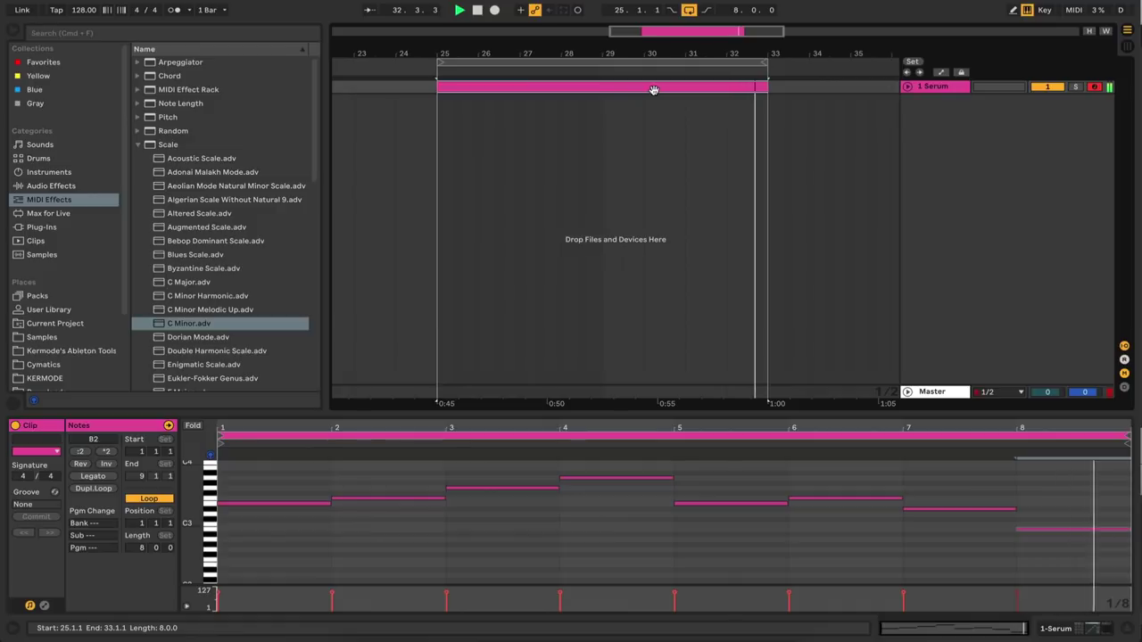
Transpose the clip's last note in bar 8 up two semitones to C#3
click(1044, 529)
key(space)
key(Up)
key(Up)
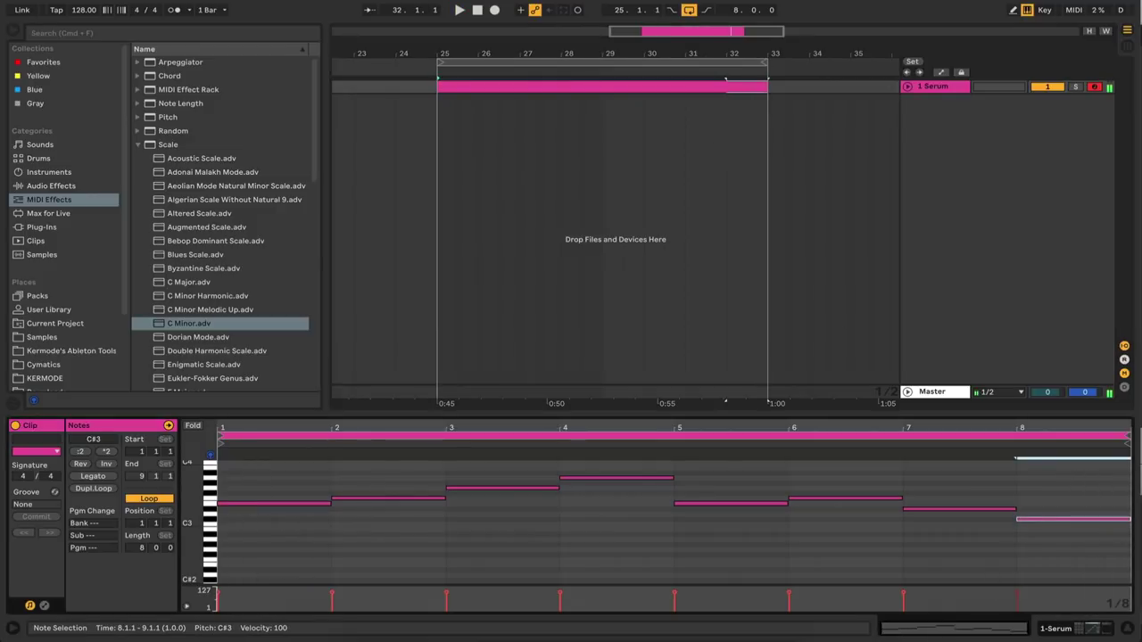
Open the Serum synth on the 1 Serum track and set oscillator A's unison to 7 voices
click(620, 93)
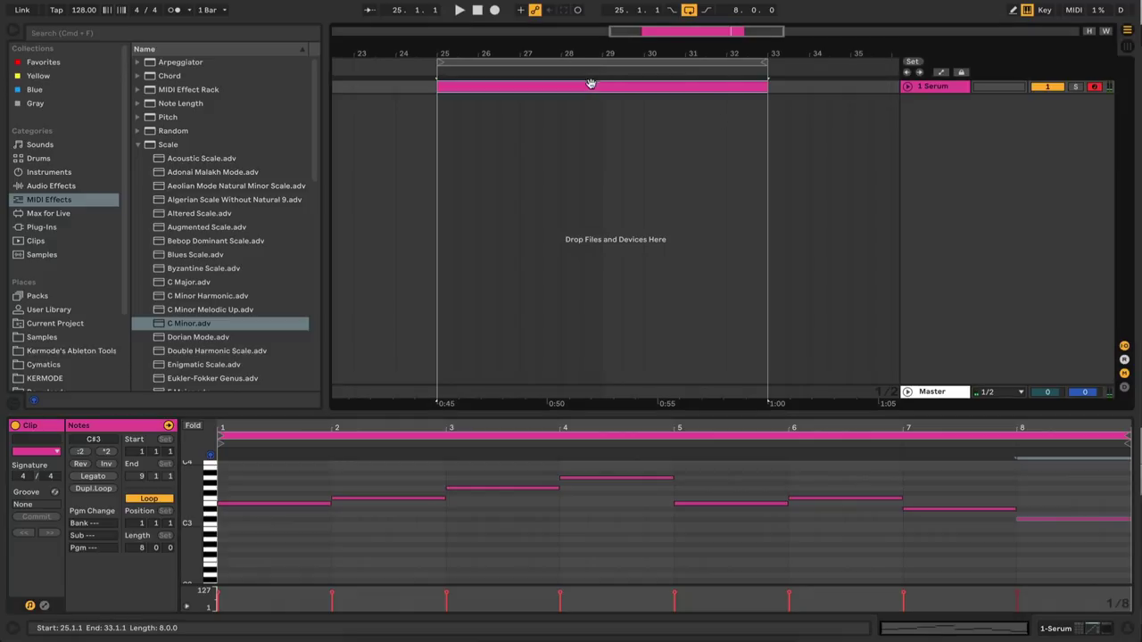
click(949, 87)
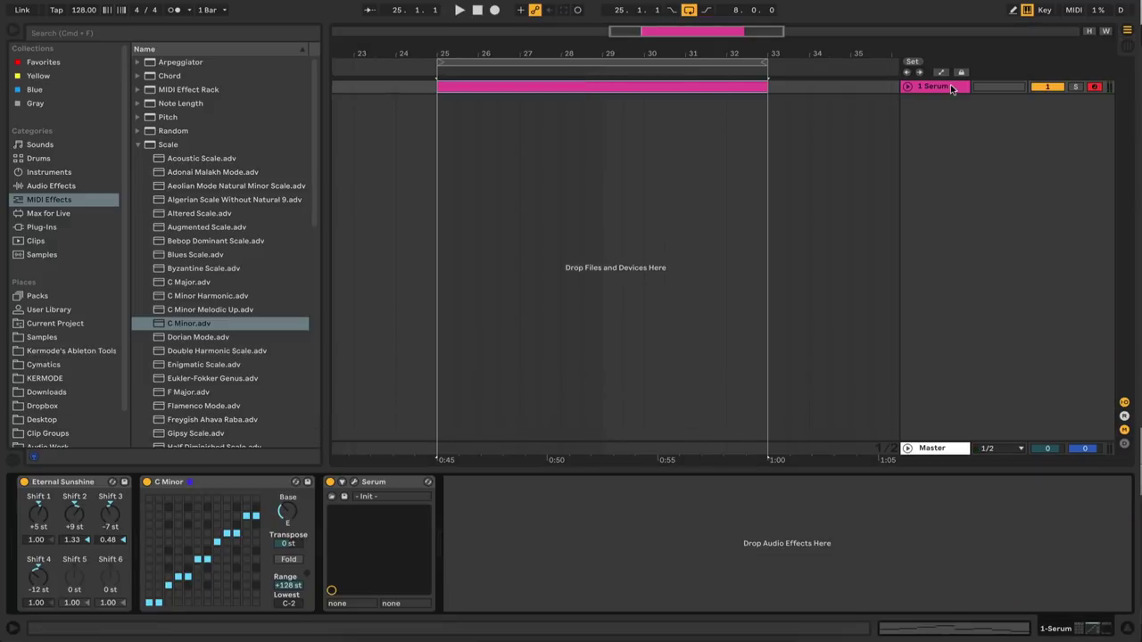
click(354, 482)
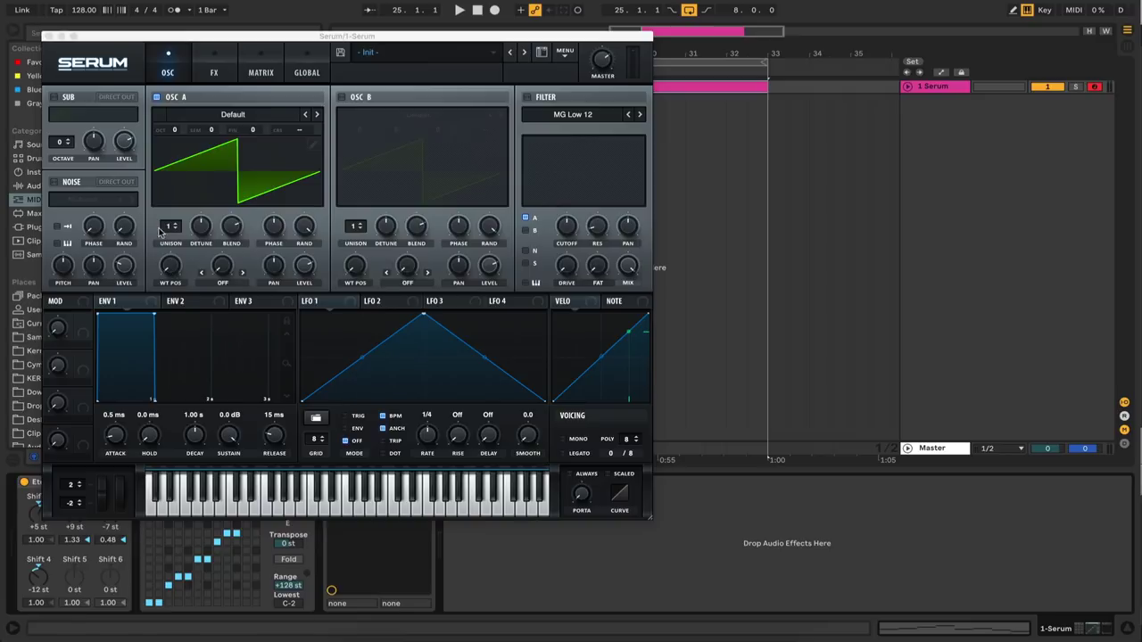
drag(172, 233, 176, 174)
Enable Serum's oscillator B, raise it to octave +1, and set its unison to 7 voices
click(340, 96)
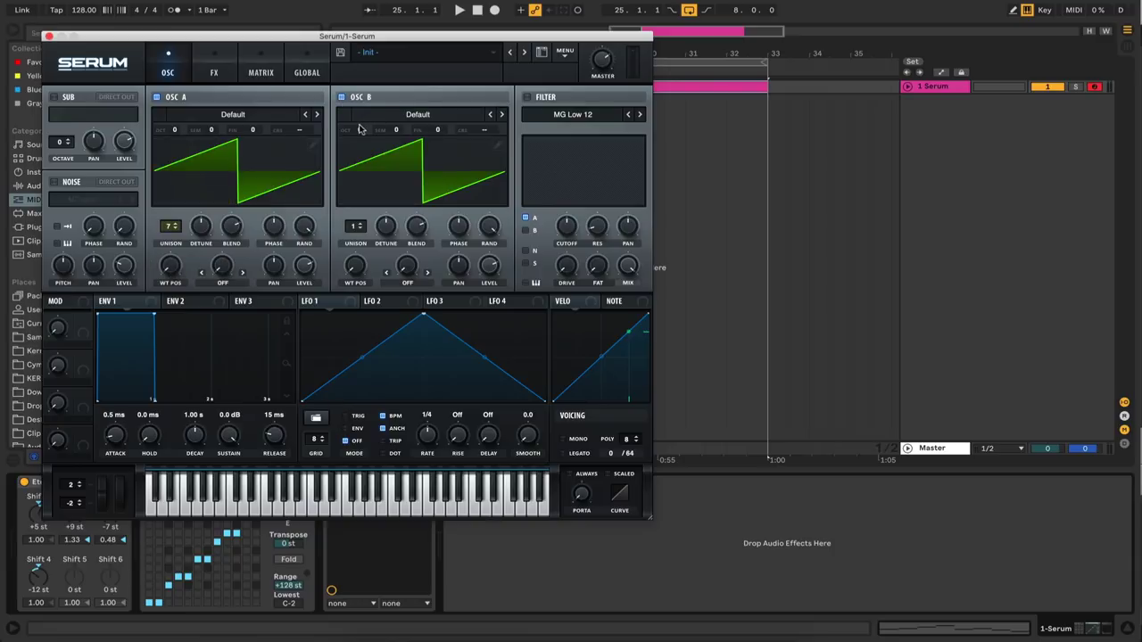
drag(359, 126, 361, 114)
drag(355, 231, 380, 170)
Enable the sub oscillator with a saw wave at octave -1, and play the loop to hear the fuller patch
click(52, 96)
click(99, 114)
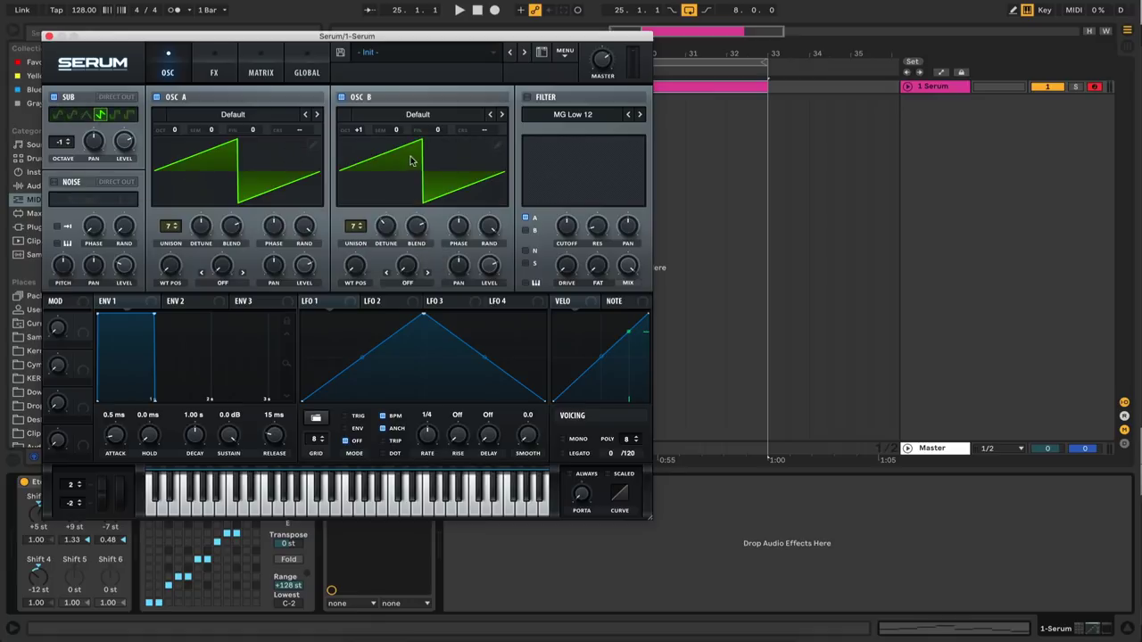
key(space)
mouse_move(603, 77)
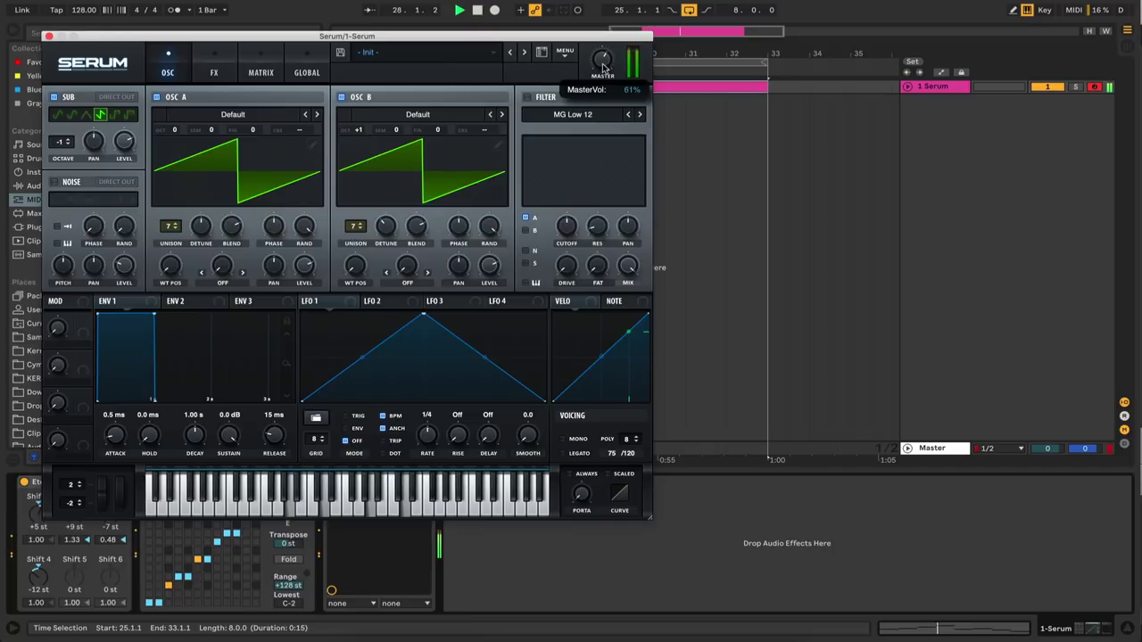
click(48, 36)
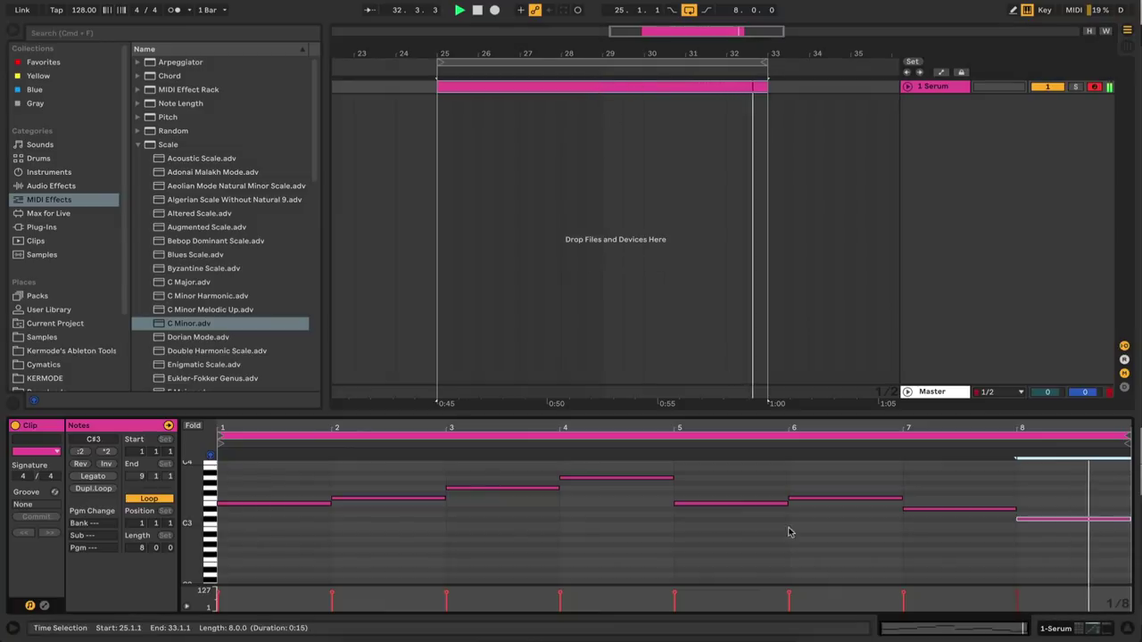
Raise the clip's last note in bar 8 to D3 and play the progression
double_click(629, 86)
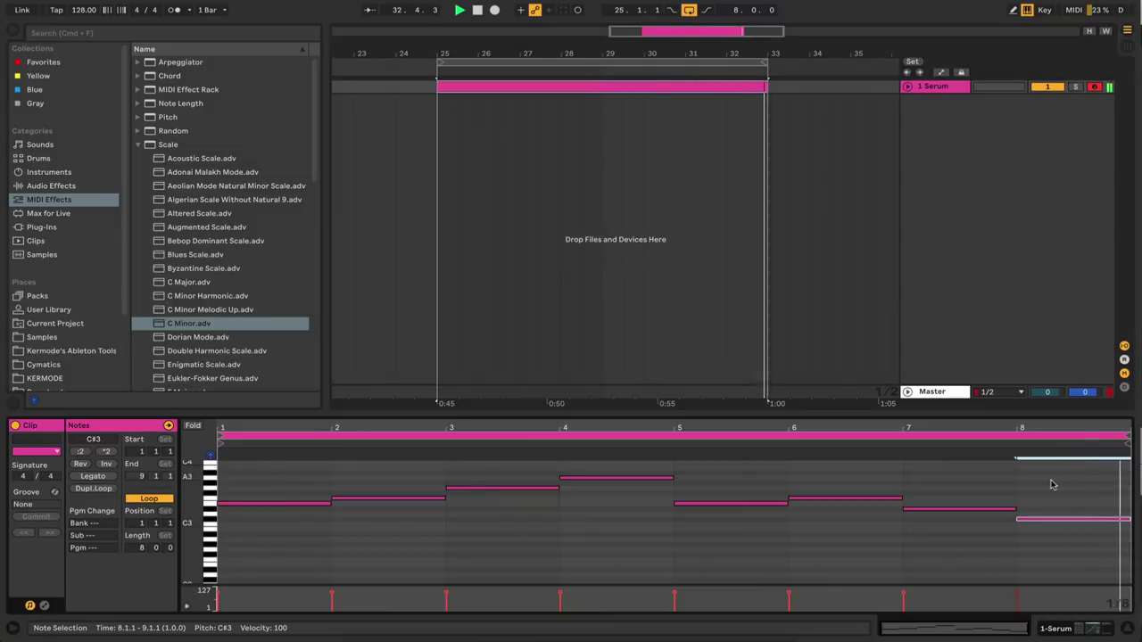
key(Up)
key(space)
Insert a new MIDI track taking its input from 1-Serum, and arm it for recording in place of the Serum track
click(933, 87)
key(super+shift+t)
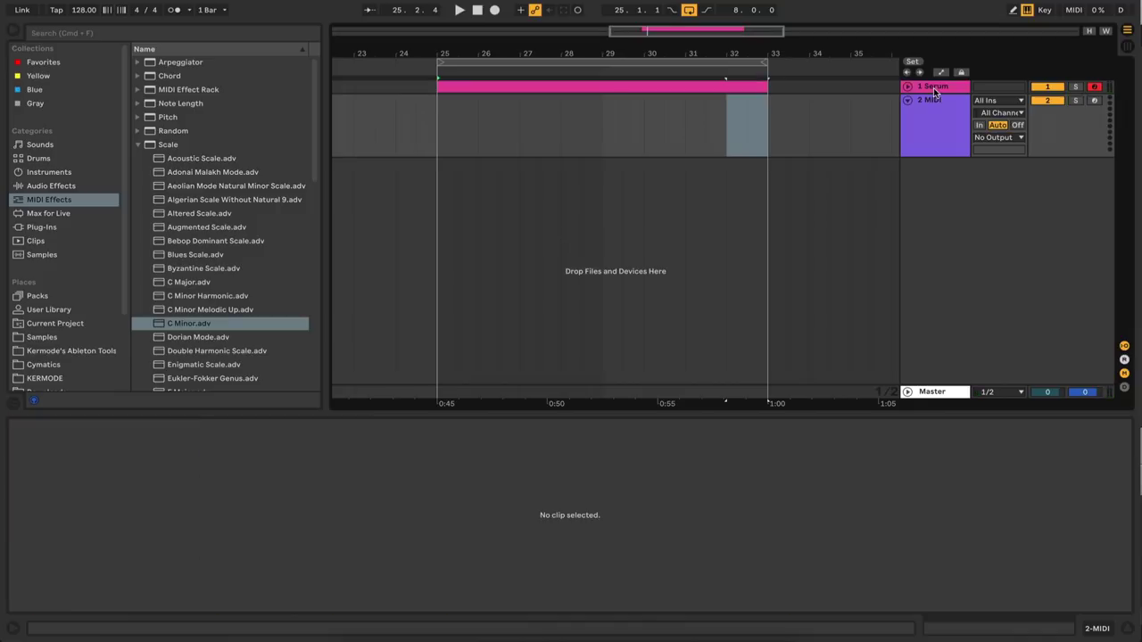
click(985, 100)
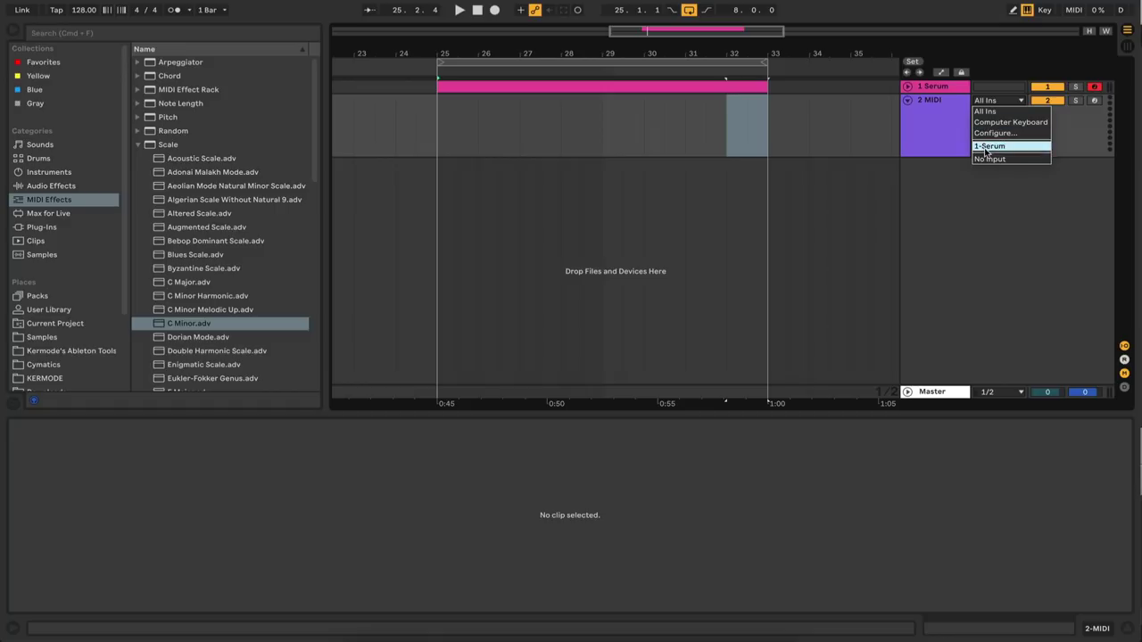
click(985, 147)
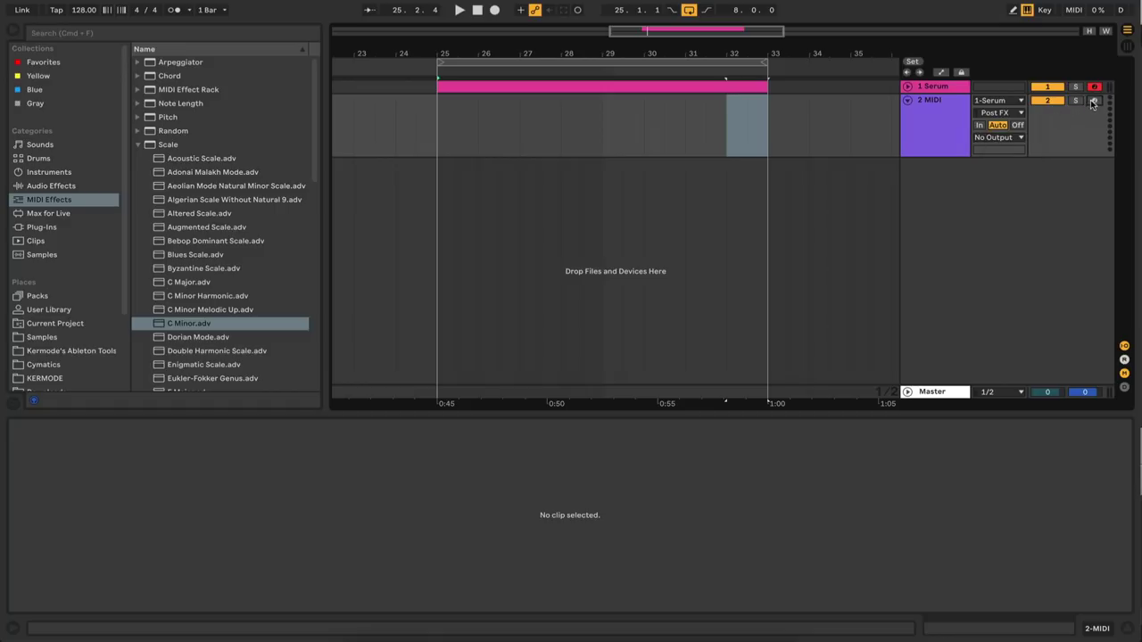
click(1096, 86)
Record the generated chords onto the 2 MIDI track from bar 25 to bar 33
click(423, 123)
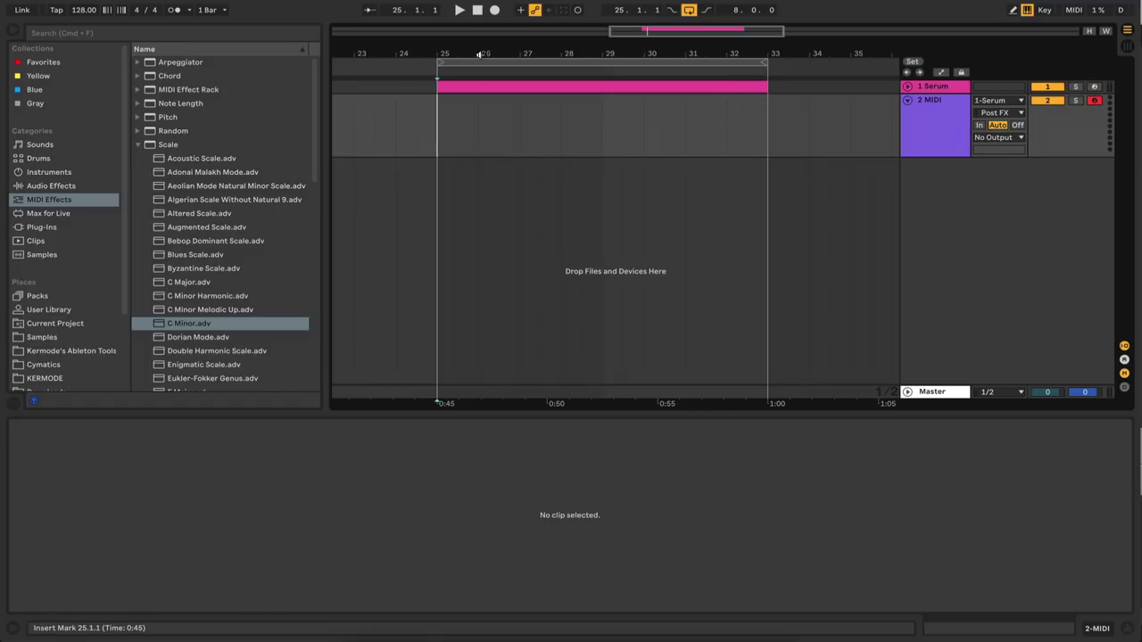
click(495, 11)
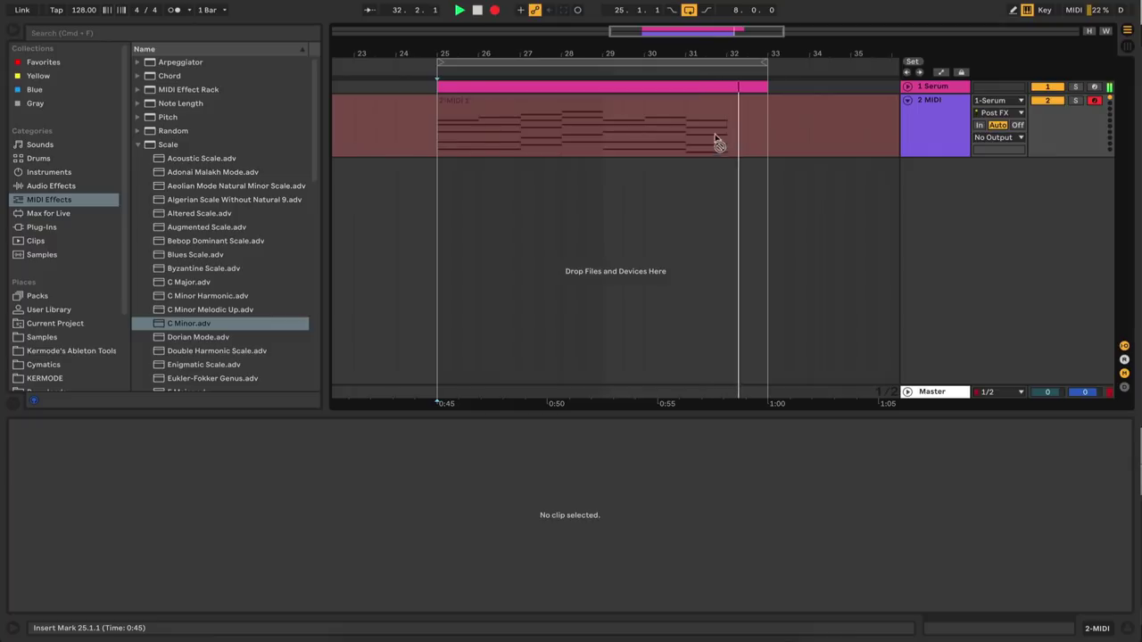
key(space)
Move the recorded chord clip up onto the 1 Serum track at bar 25, replacing the single-note clip
click(716, 122)
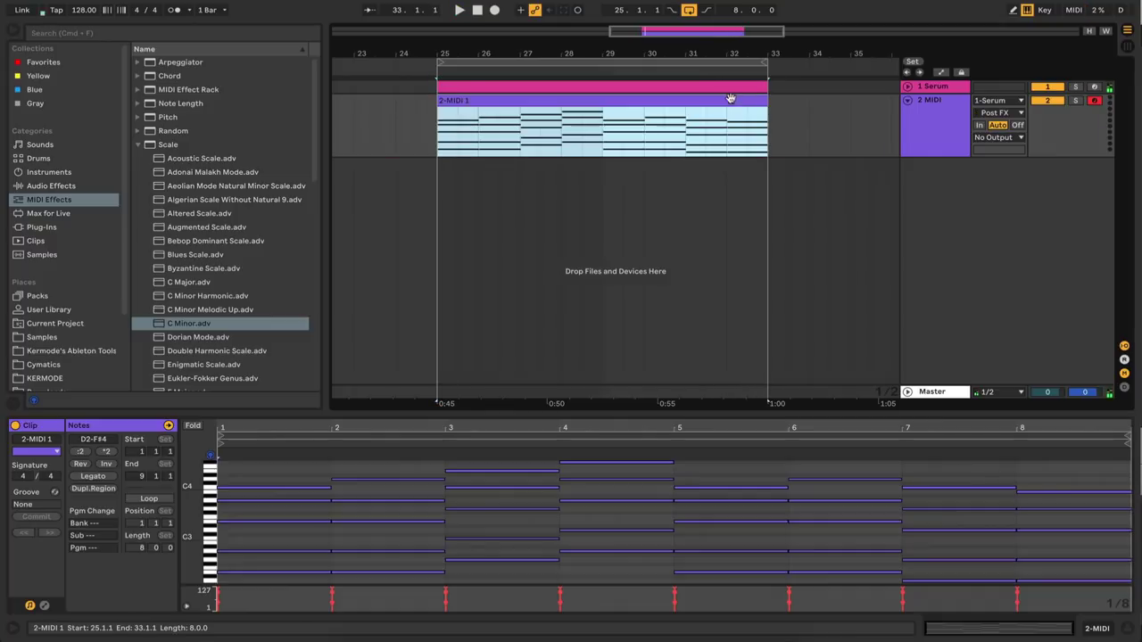
click(926, 101)
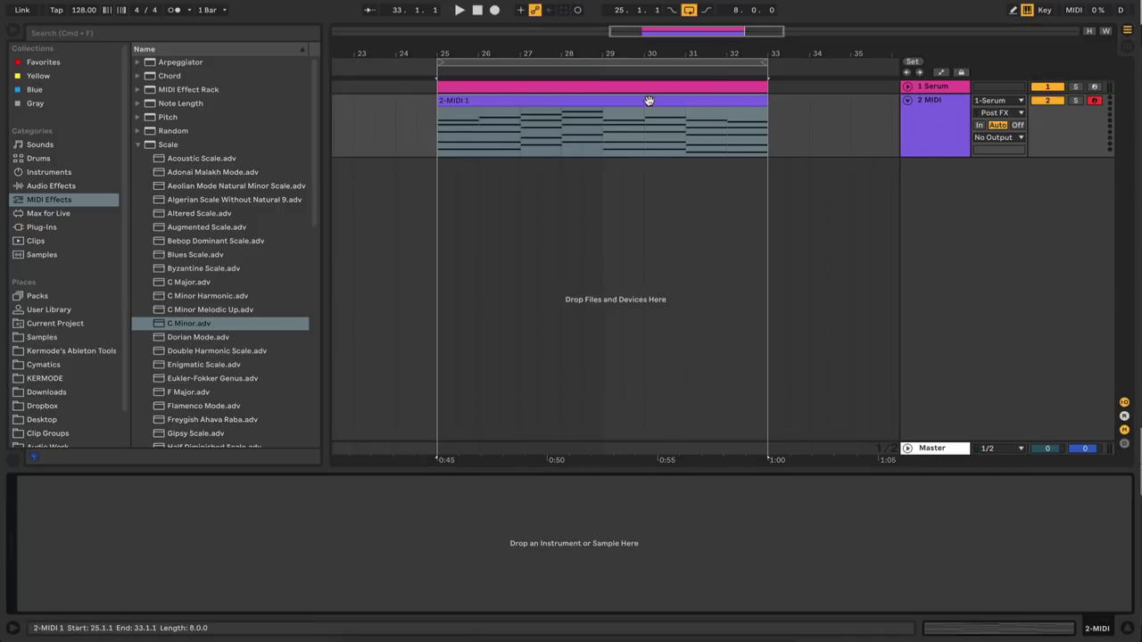
click(648, 100)
drag(648, 100, 681, 90)
Delete the C Minor scale and Eternal Sunshine chord effects from the 1 Serum track
click(933, 84)
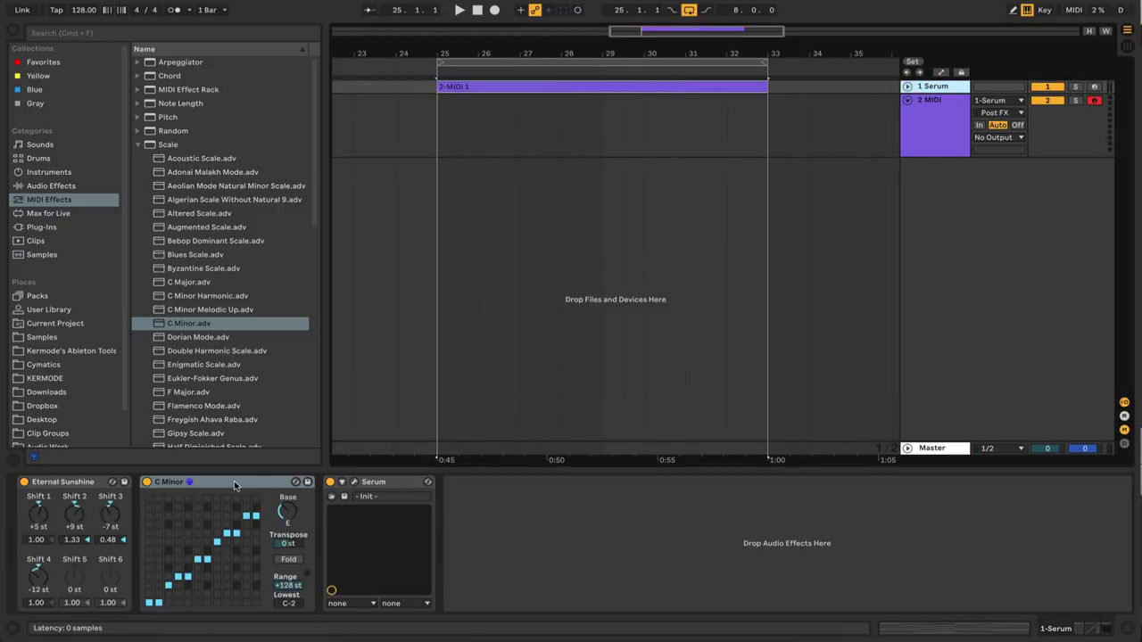
click(234, 485)
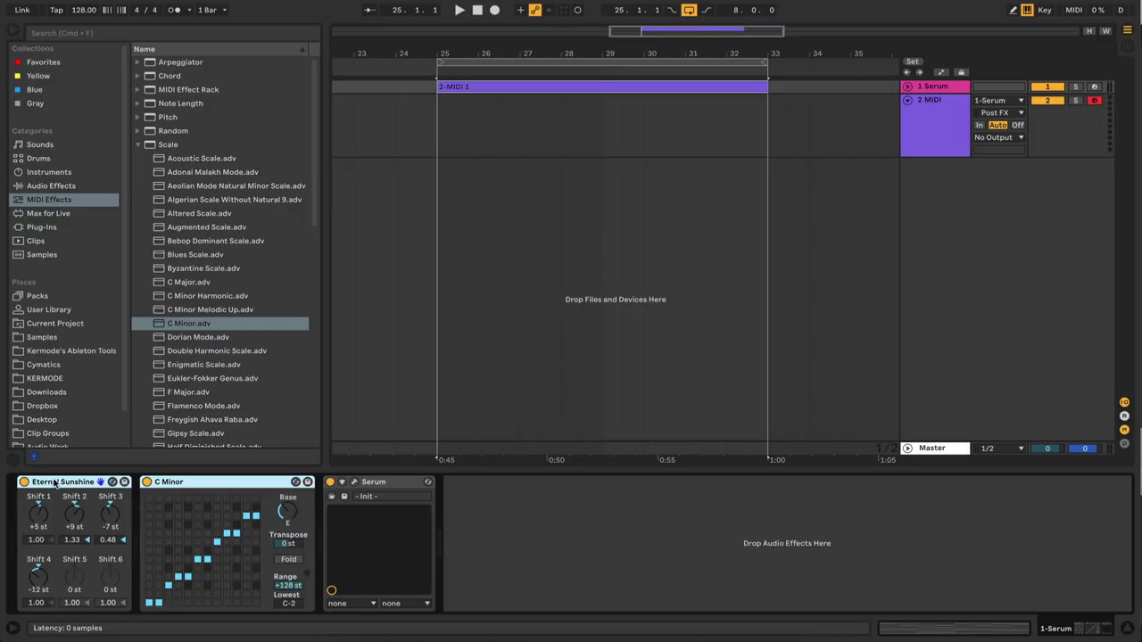
shift+click(53, 483)
key(Delete)
Unfold the 1 Serum track and delete the 2 MIDI track
click(908, 86)
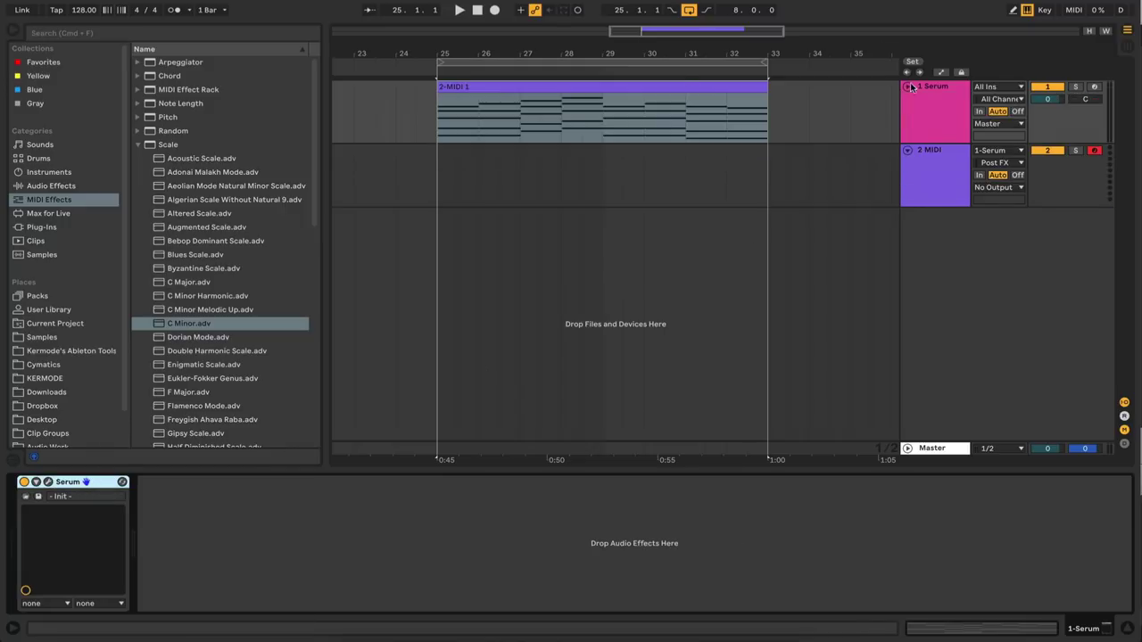
click(942, 193)
key(Delete)
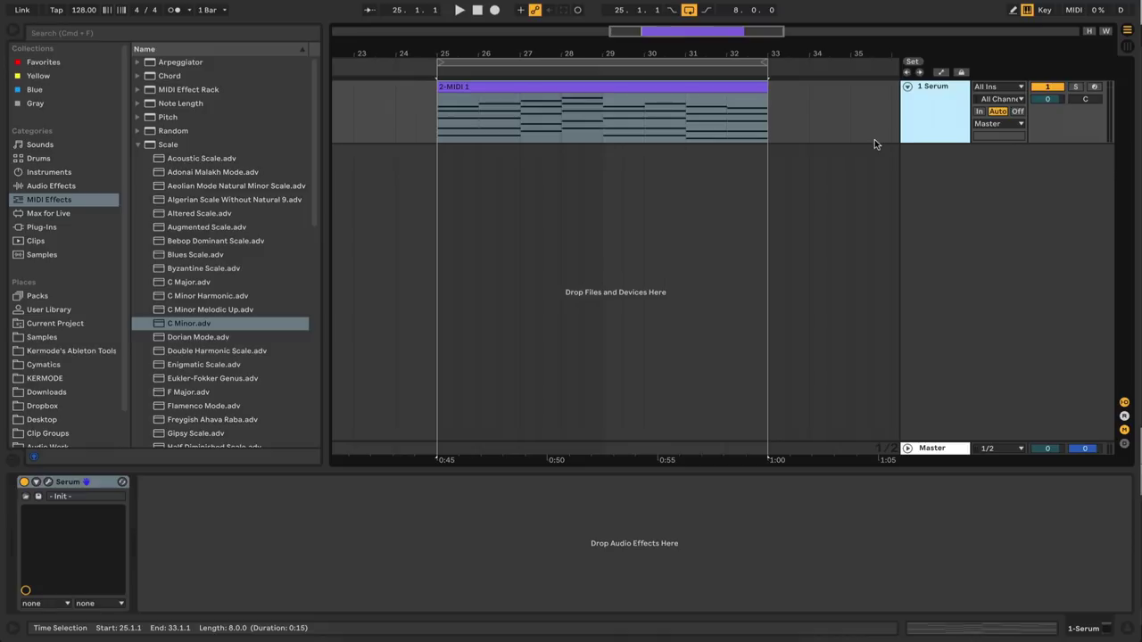
click(428, 116)
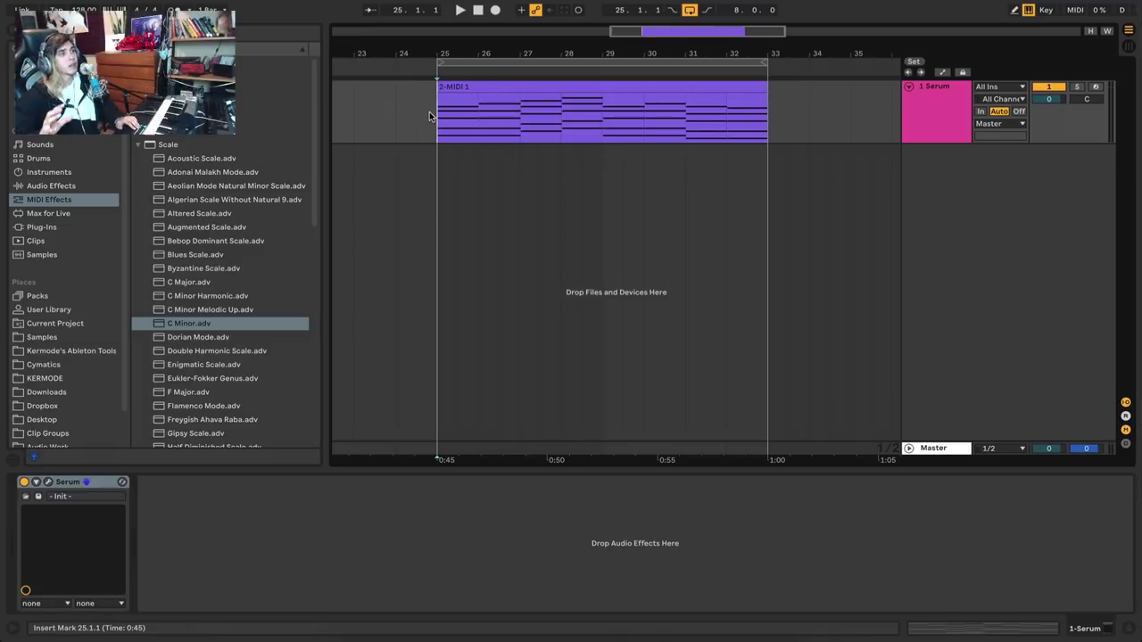
Duplicate the Serum track with its chord clip, and deactivate the original track
click(947, 116)
key(ctrl+d)
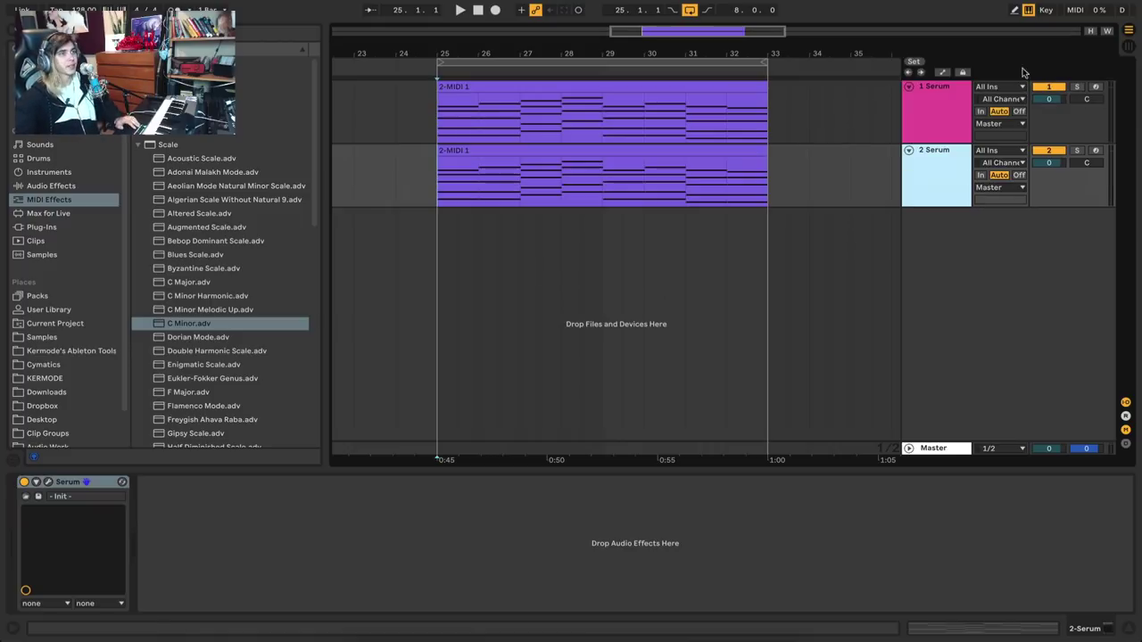
double_click(505, 182)
click(246, 482)
click(942, 164)
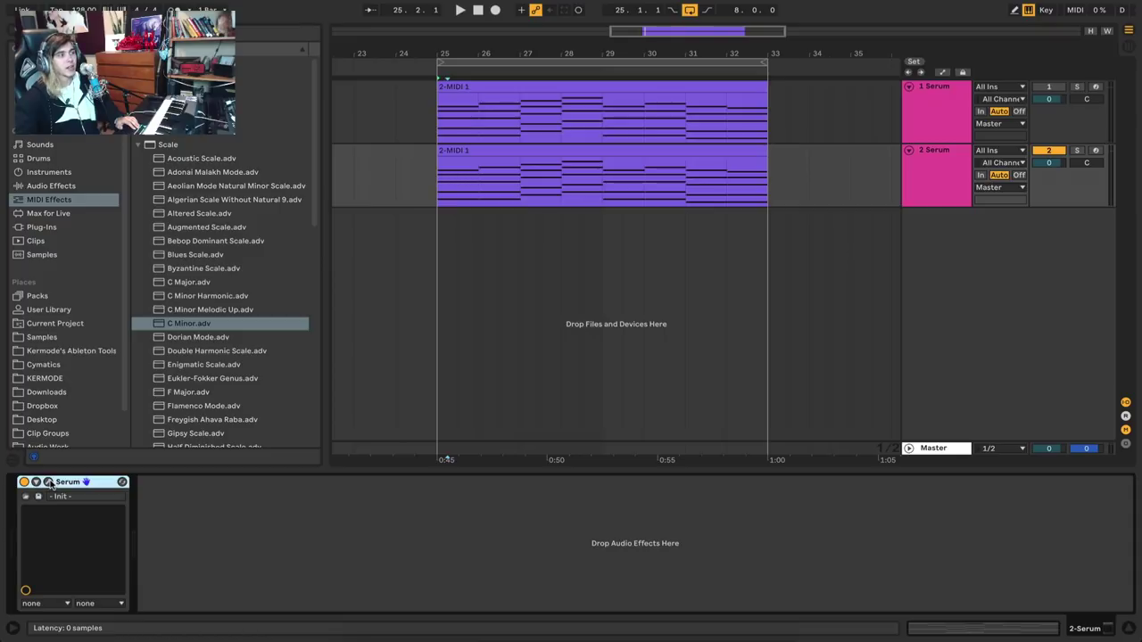
In the duplicate track's Serum, turn off oscillator B and set oscillator A's unison to 1 voice
click(48, 481)
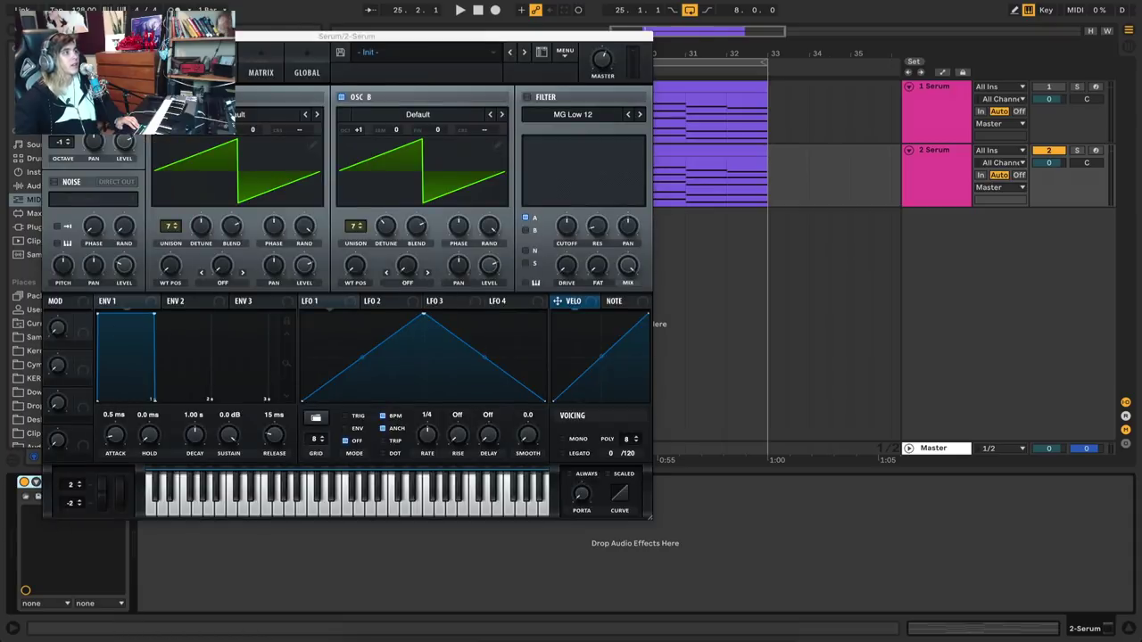
click(340, 96)
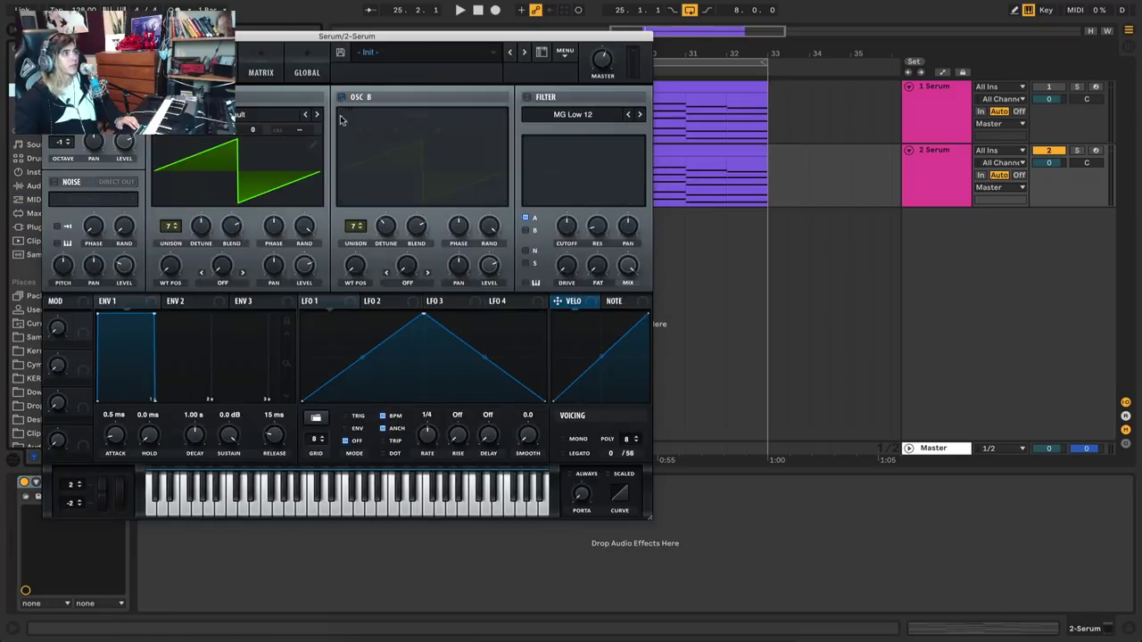
drag(167, 231, 190, 351)
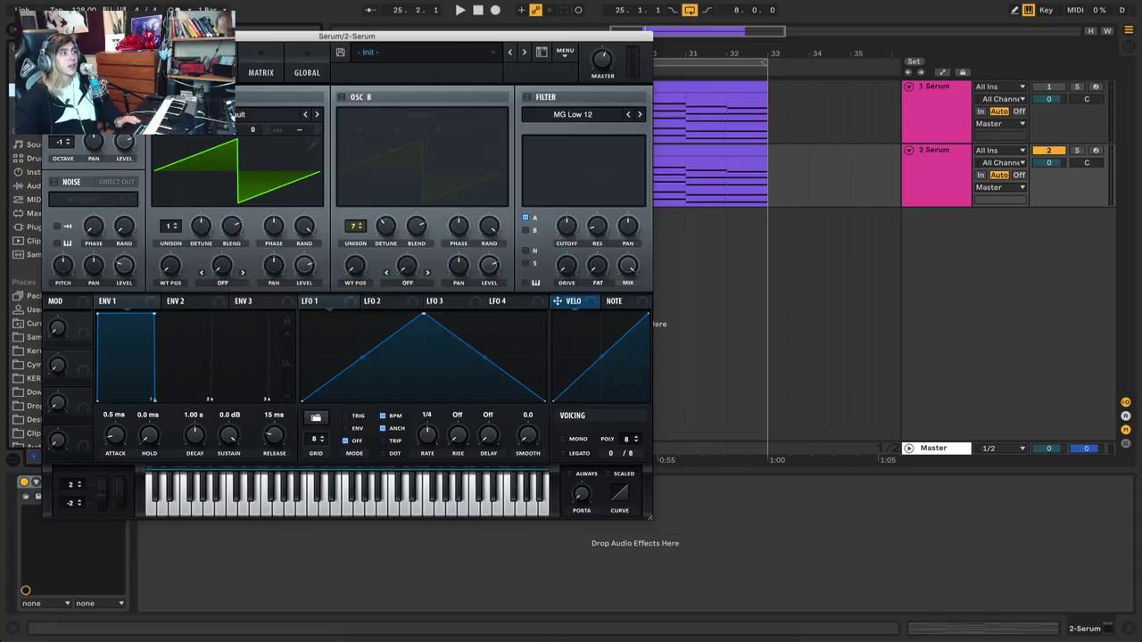
click(50, 37)
Open the 2 Serum track's clip in an enlarged note editor, and fold it to show only the pitches used
click(565, 149)
key(space)
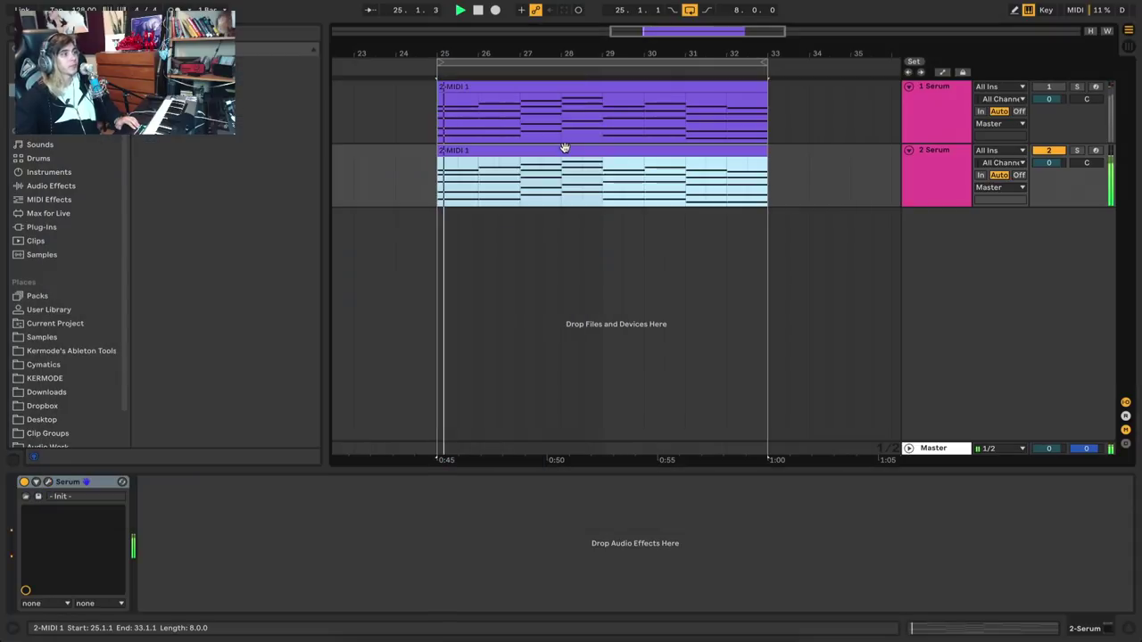
key(space)
double_click(565, 149)
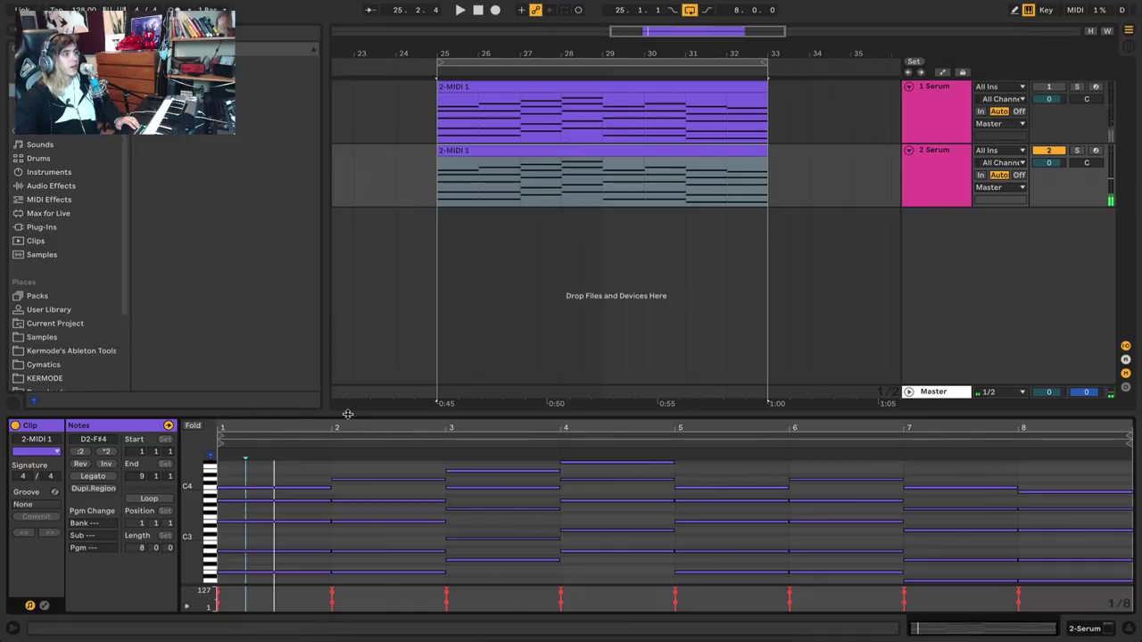
drag(354, 411, 374, 309)
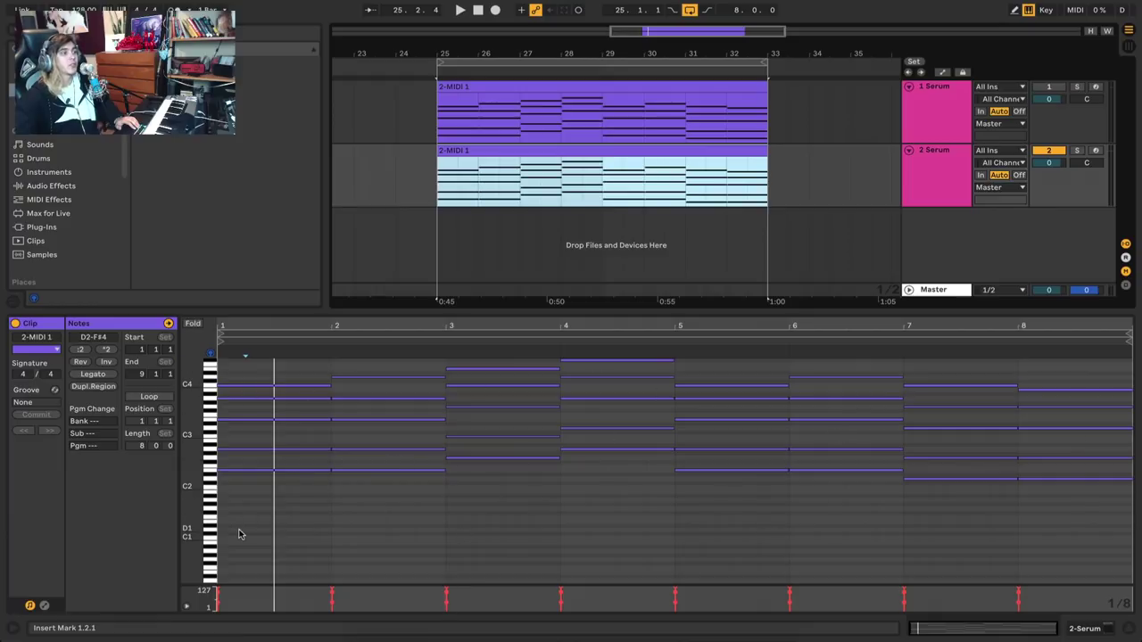
click(195, 324)
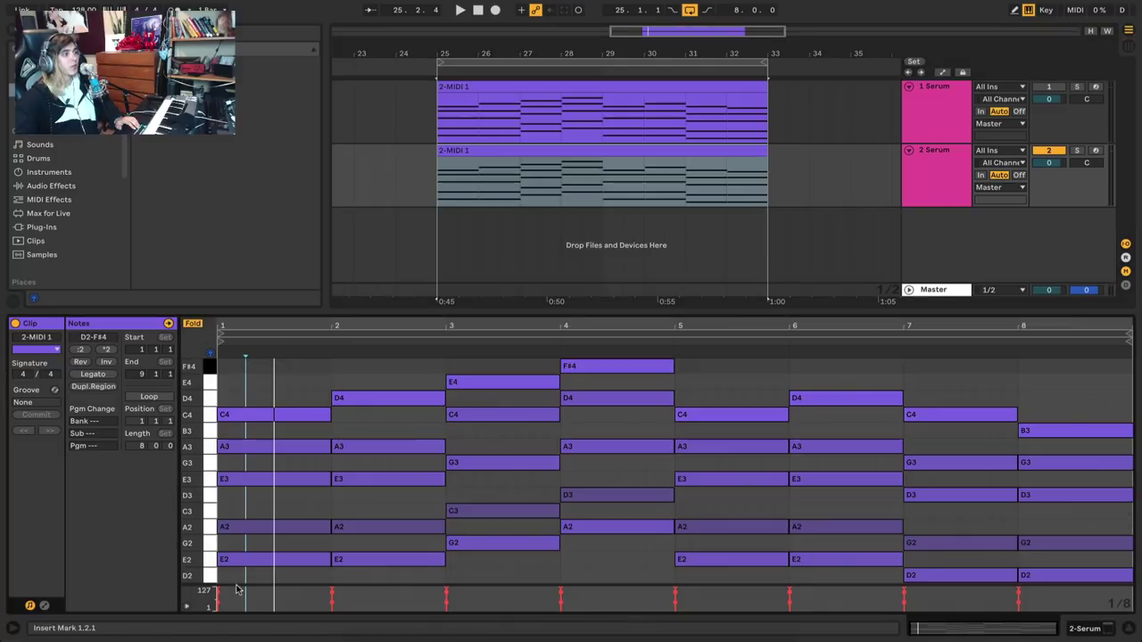
Audition the lowest note of each chord from bar 1 to bar 8
click(325, 564)
click(377, 563)
click(513, 546)
click(586, 529)
click(751, 560)
click(854, 562)
click(954, 575)
click(1106, 574)
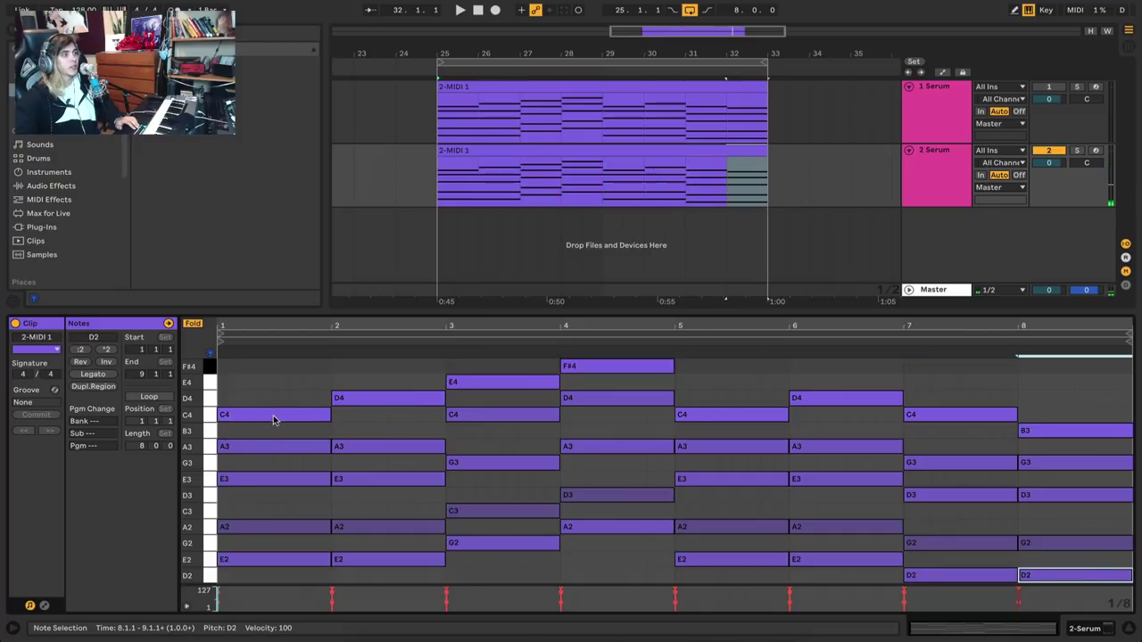
Audition the highest note of each chord from bar 1 to bar 8
click(276, 417)
click(388, 399)
click(502, 381)
click(571, 366)
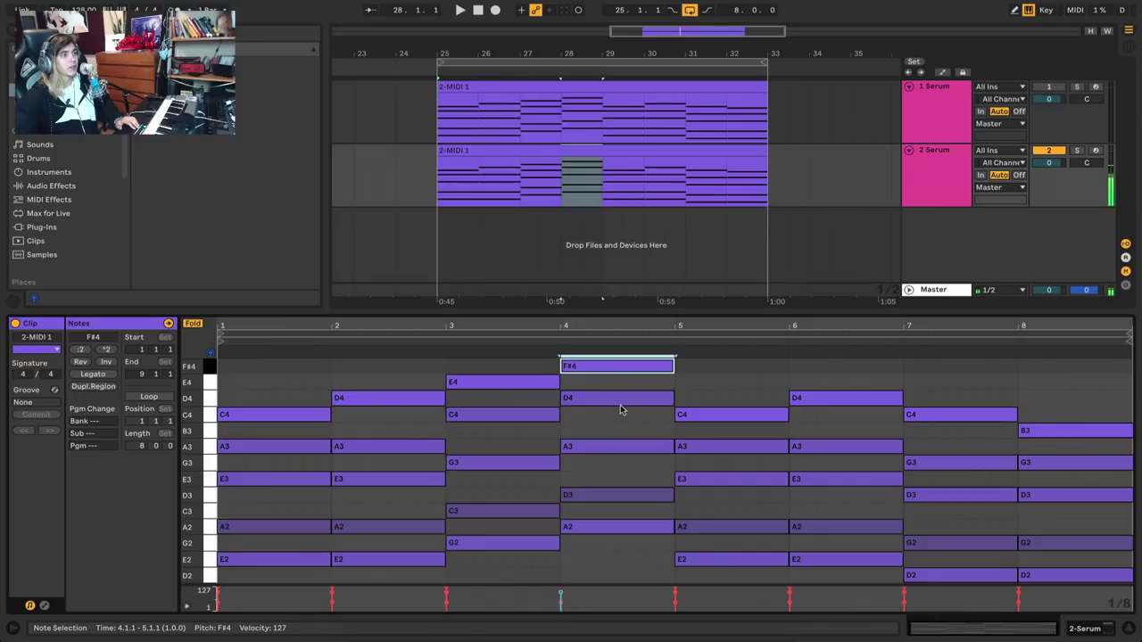
click(727, 412)
click(843, 398)
click(938, 415)
click(1061, 431)
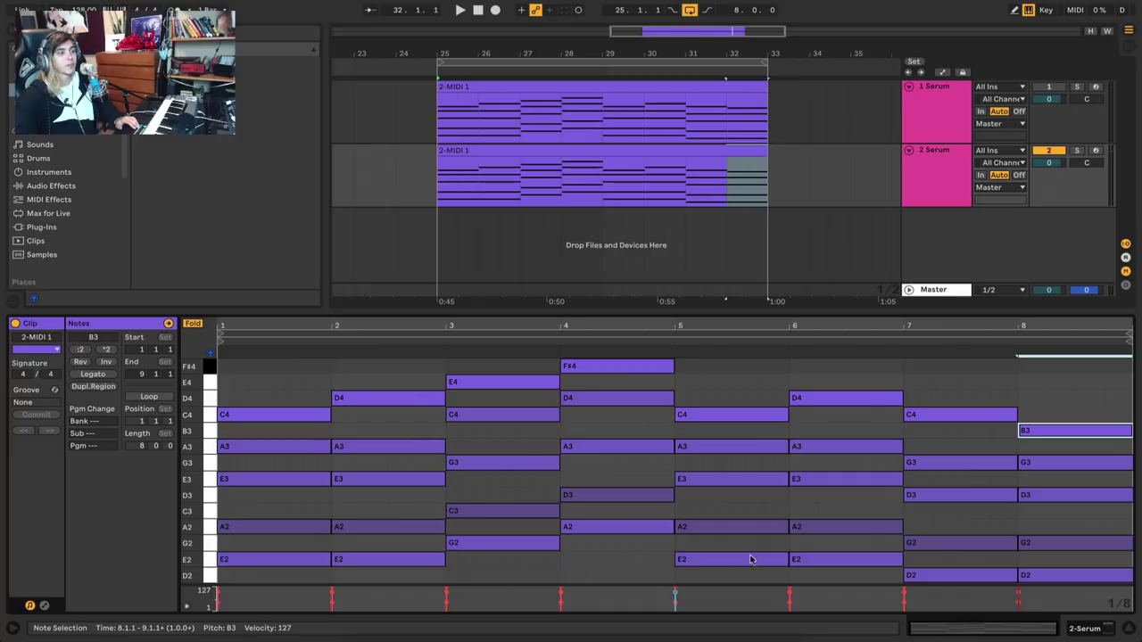
Deactivate all notes from A2 up to F#4 in the 2 Serum clip, and reactivate the A2 in bar 4
drag(204, 527, 204, 357)
key(0)
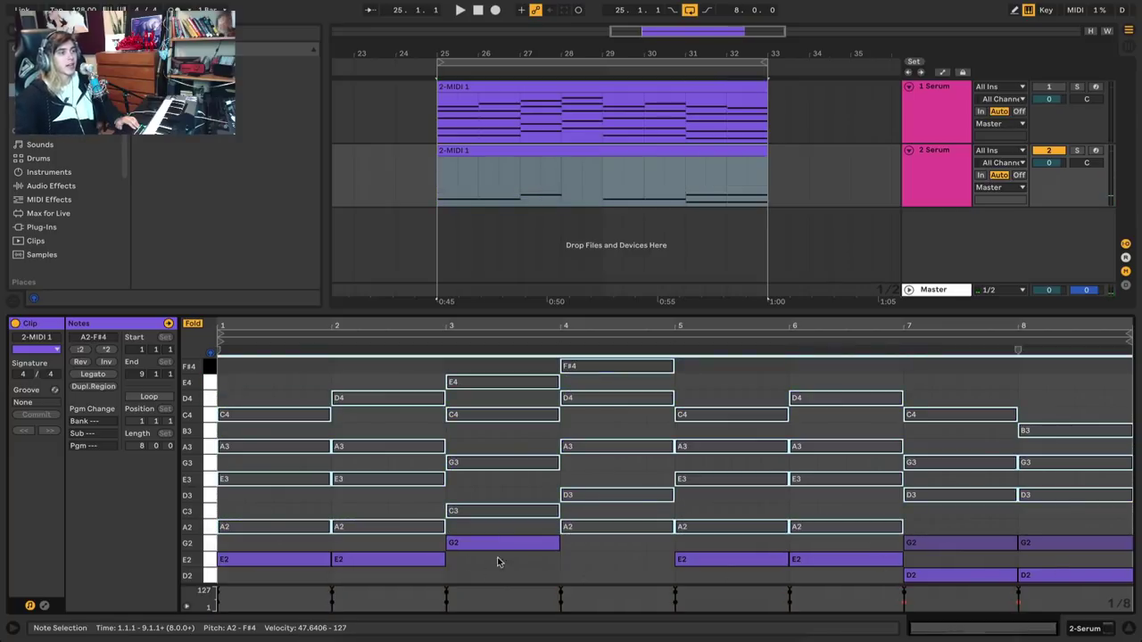
click(603, 532)
key(0)
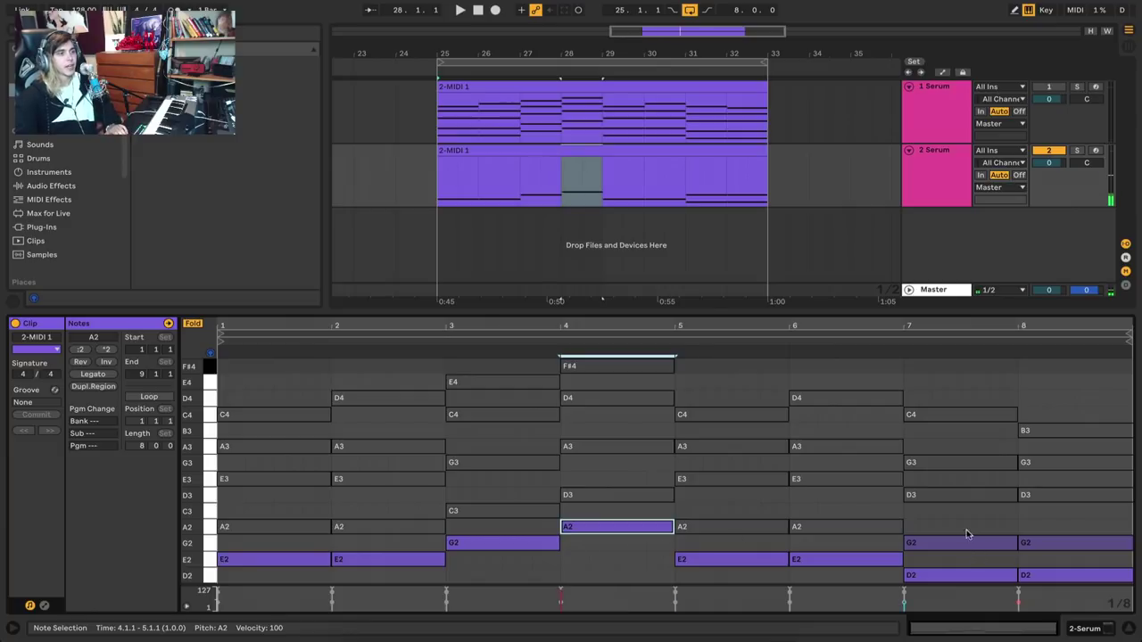
Deactivate the G2 notes in bars 7 and 8, and check the active bass notes by playback before selecting all notes
drag(968, 527, 1054, 543)
key(0)
key(space)
click(573, 553)
key(space)
key(ctrl+a)
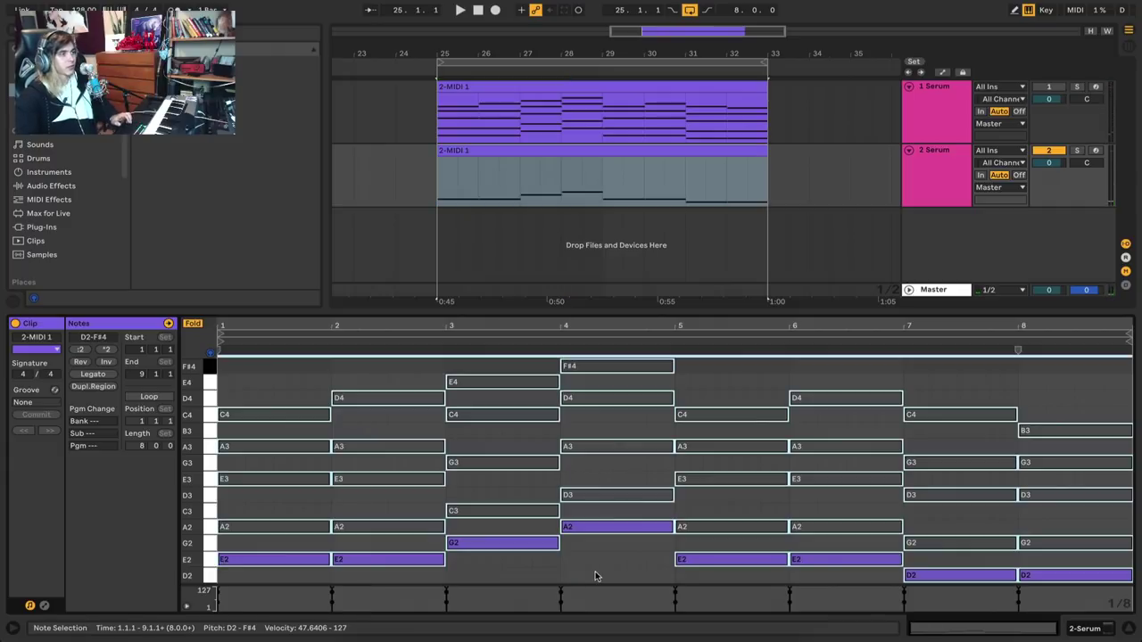
Transpose all notes of the 2 Serum clip down two octaves, to D0–F#2, and play back the bass line
key(shift+Down)
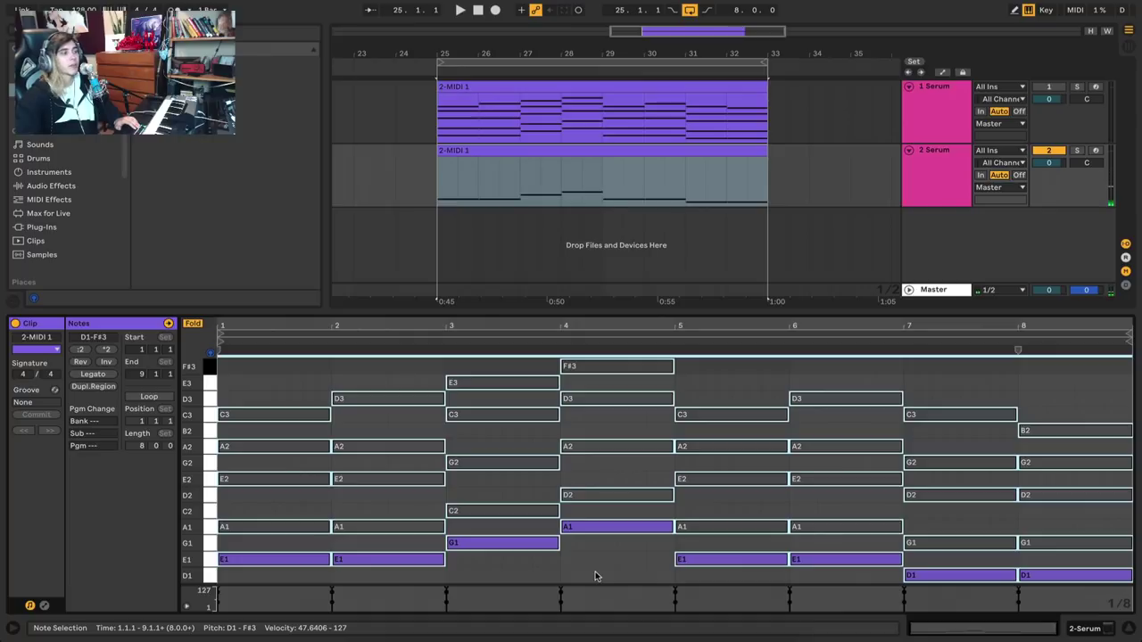
key(shift+Down)
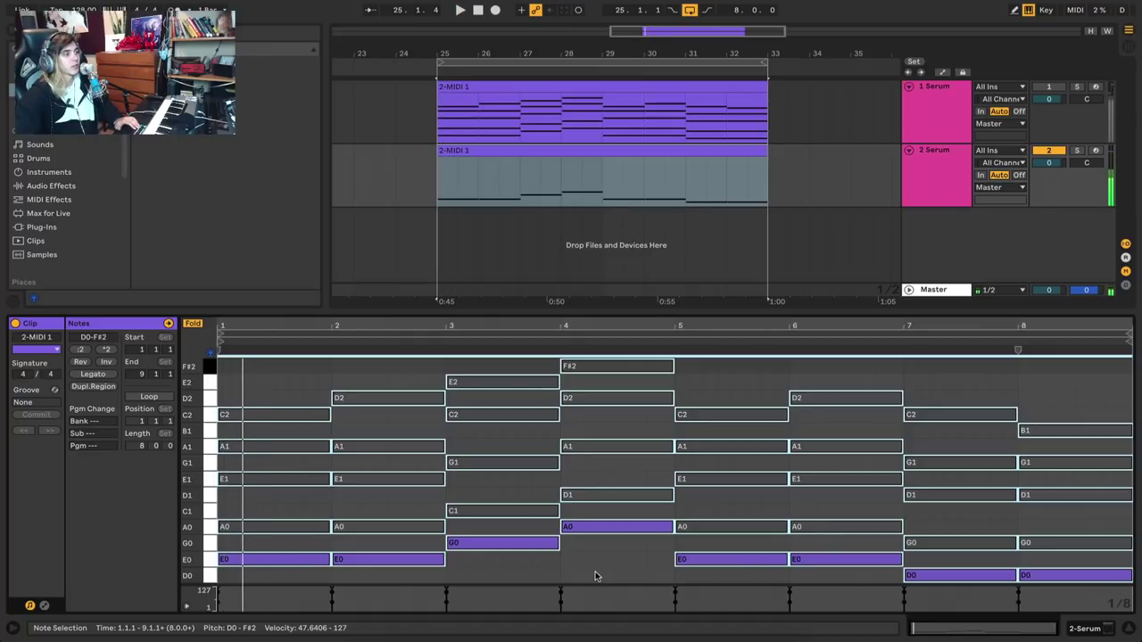
key(space)
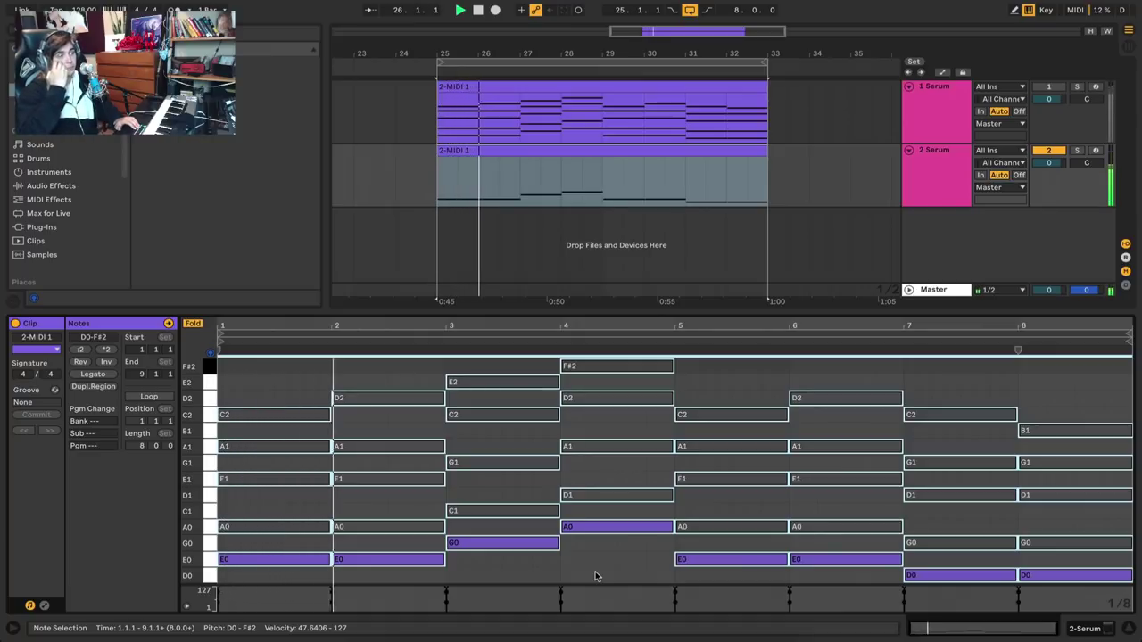
click(551, 533)
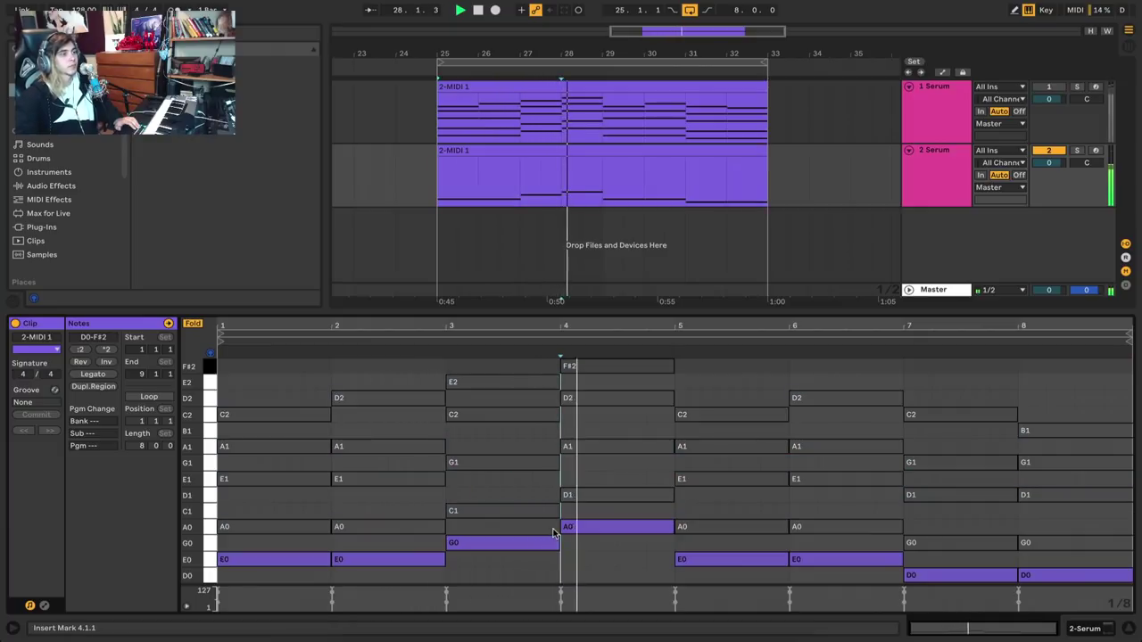
key(space)
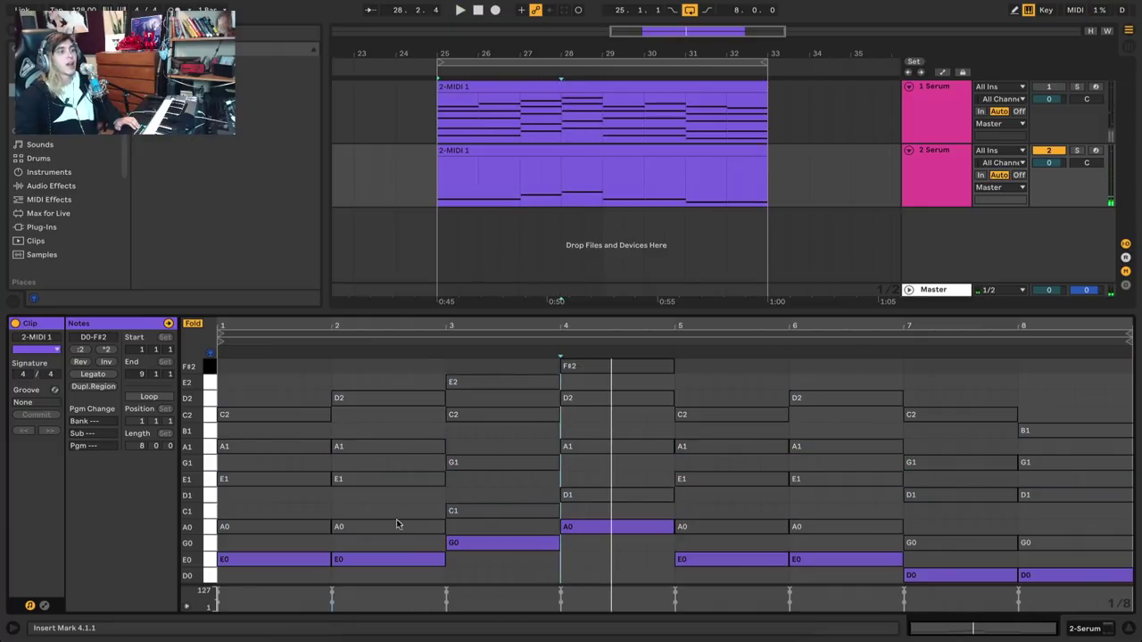
Reactivate the 1 Serum track and audition the chords together with the bass line
click(1049, 87)
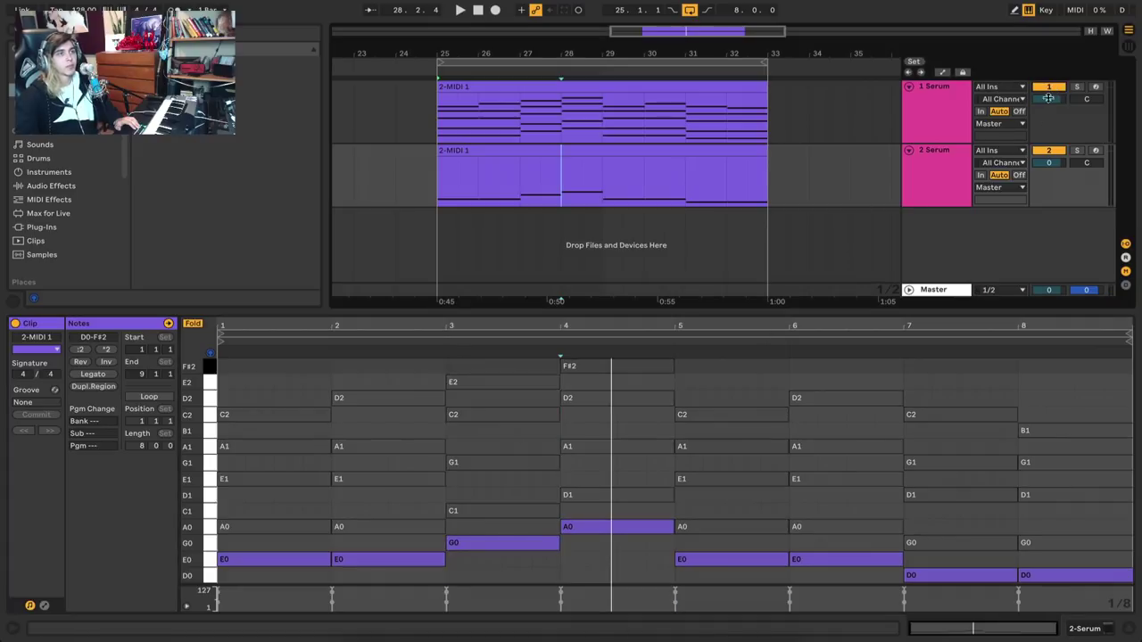
click(555, 87)
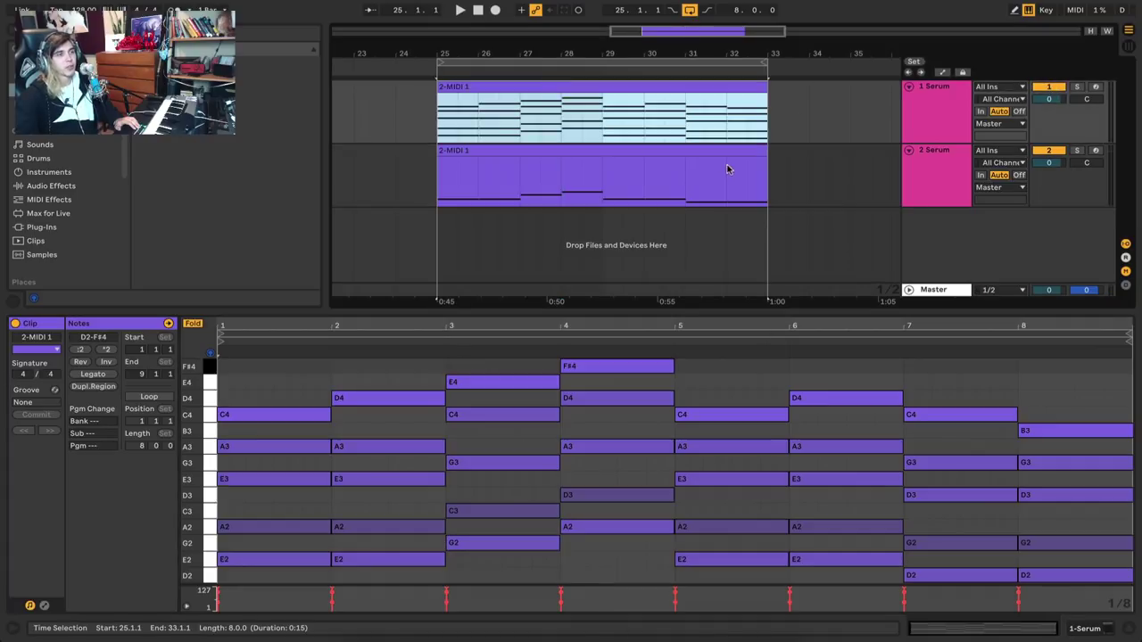
key(space)
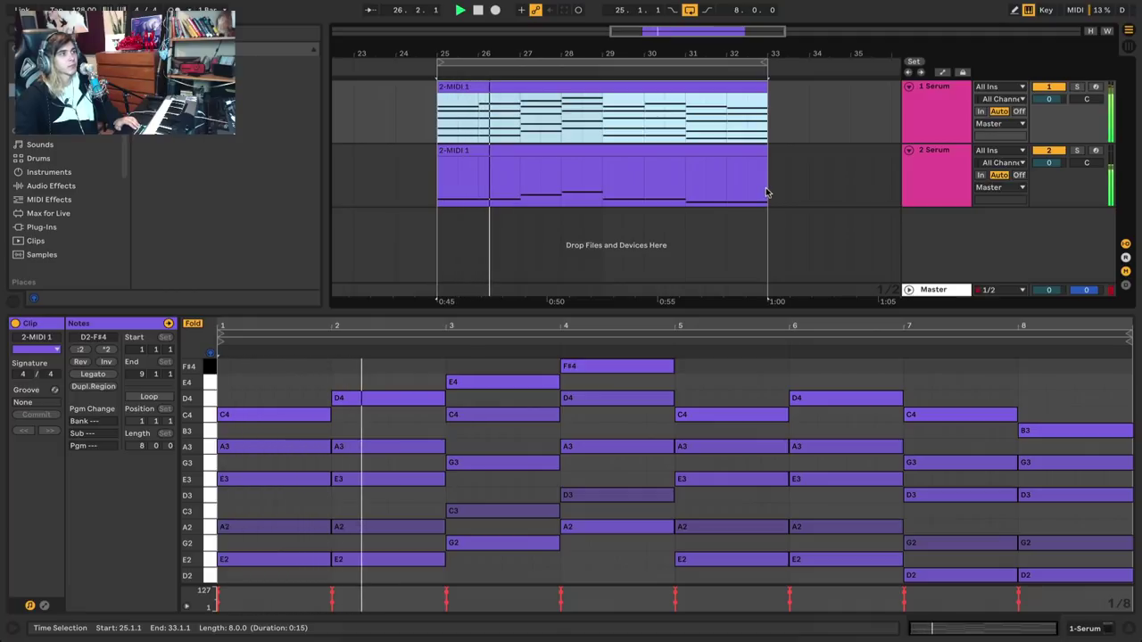
click(936, 169)
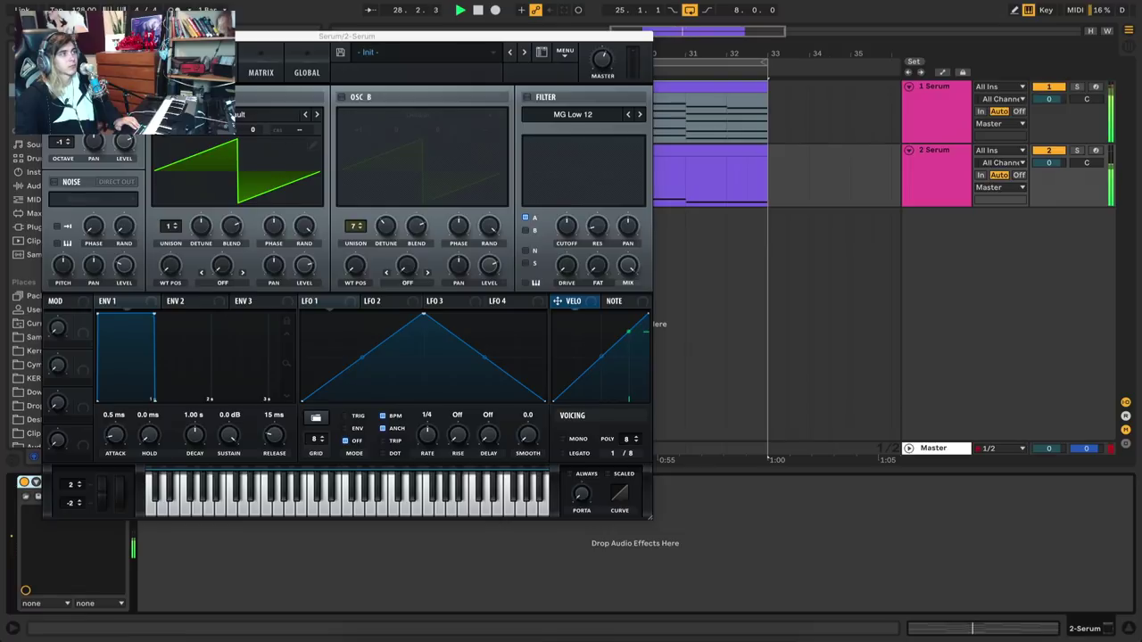
click(50, 36)
key(space)
click(597, 193)
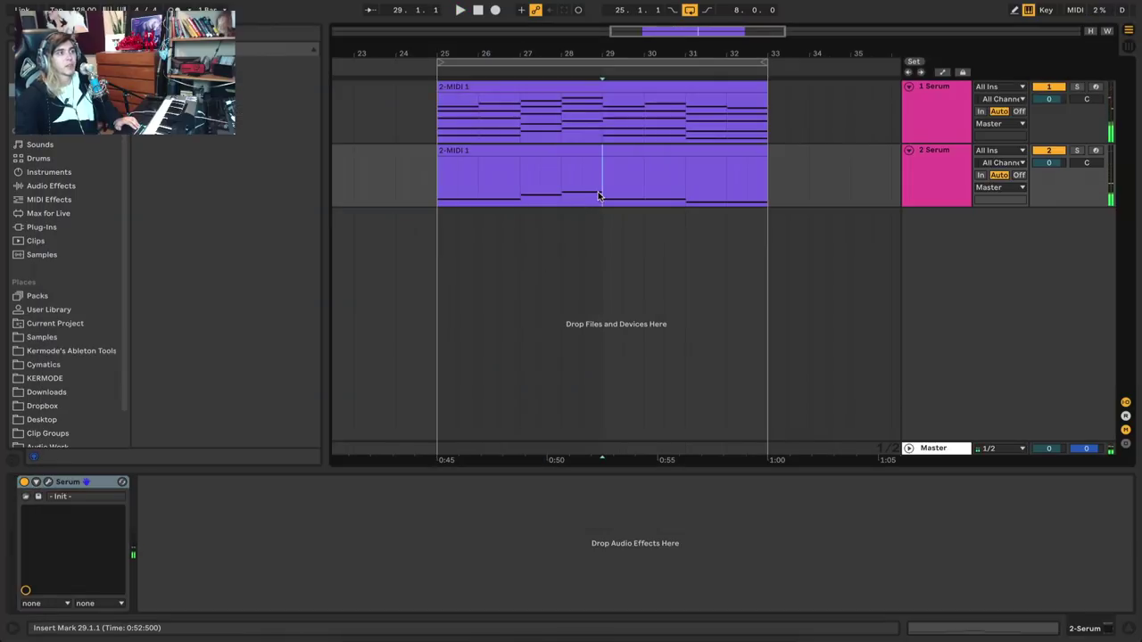
drag(586, 194, 548, 199)
click(517, 181)
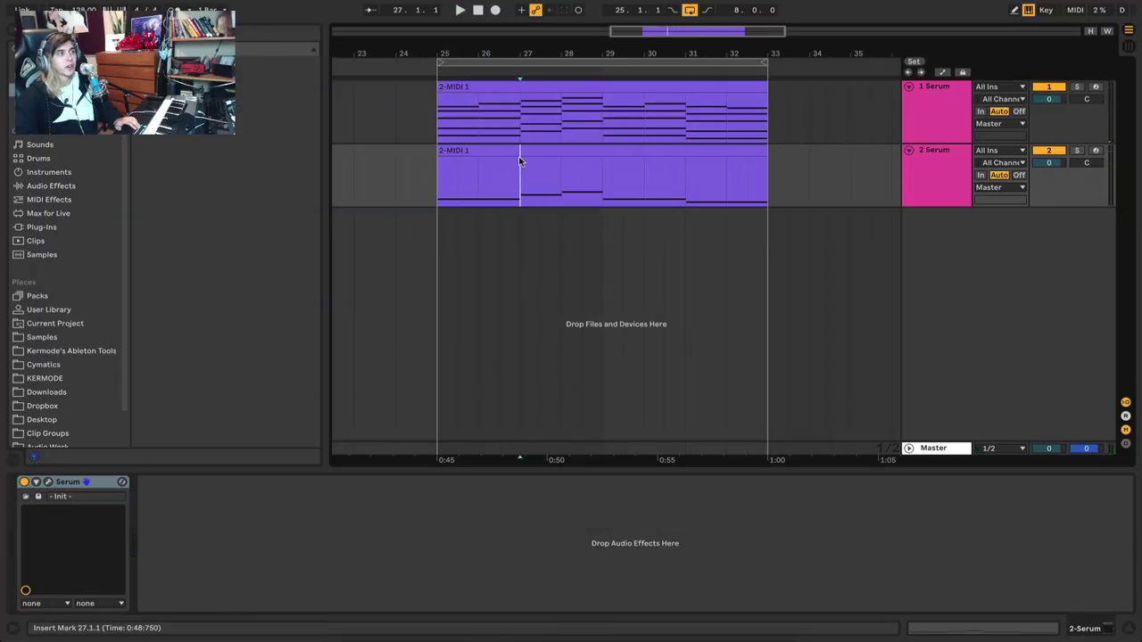
click(520, 154)
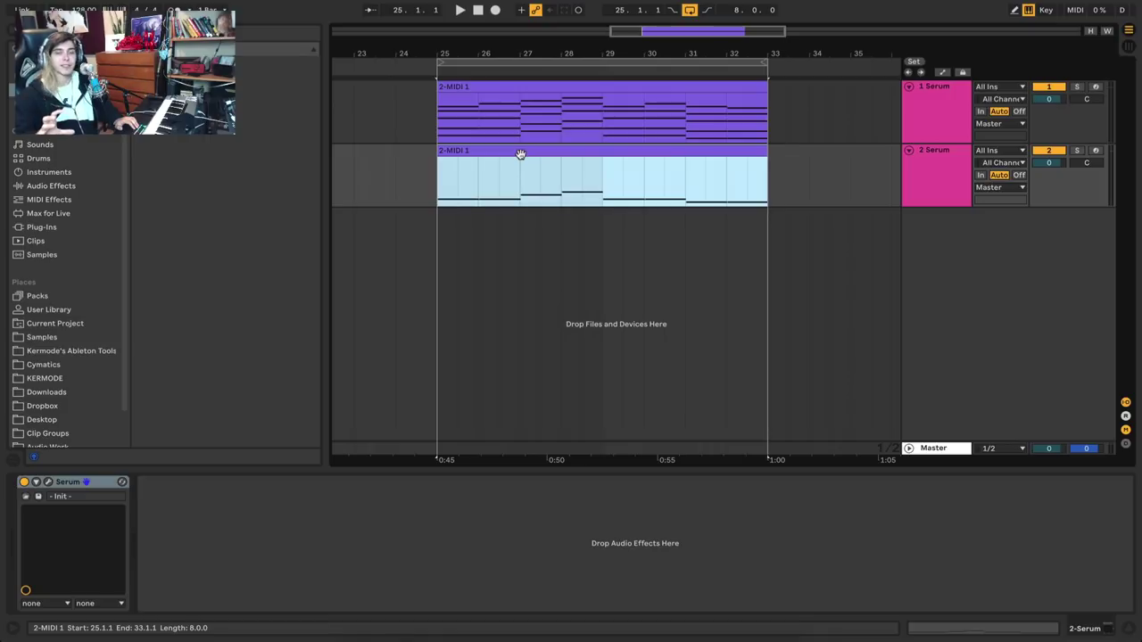
click(431, 167)
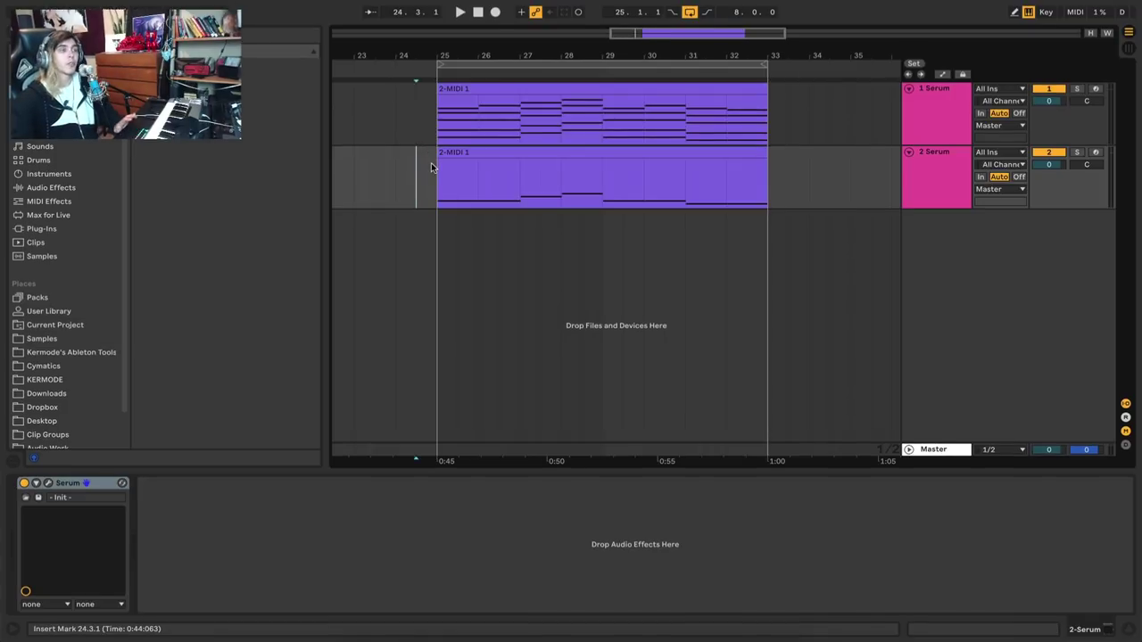
key(Right)
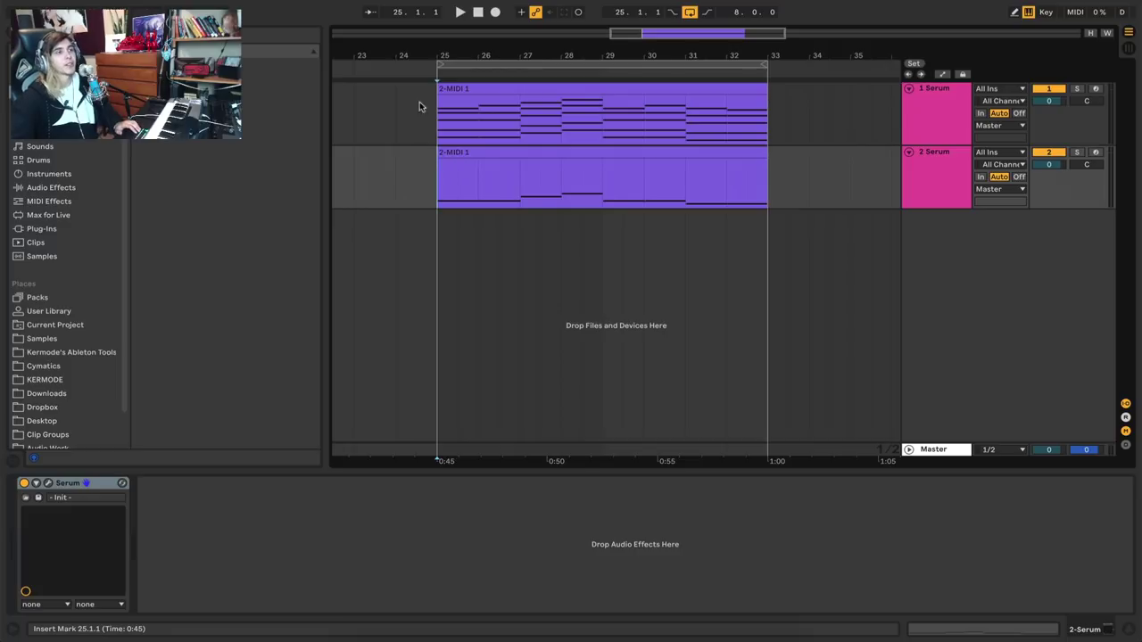
click(934, 125)
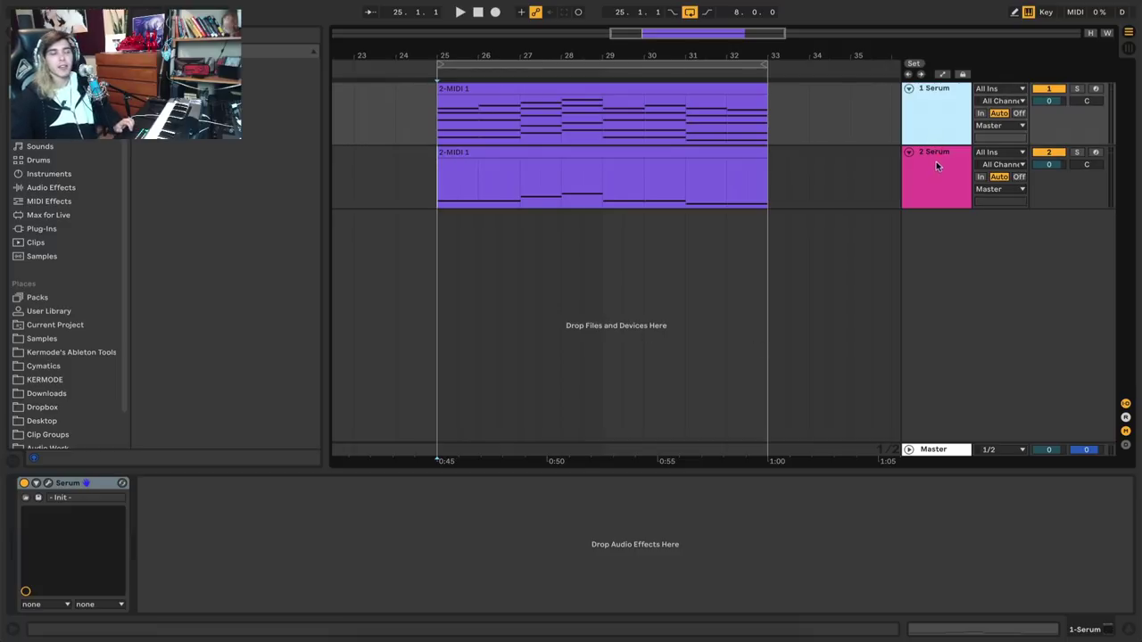
click(937, 169)
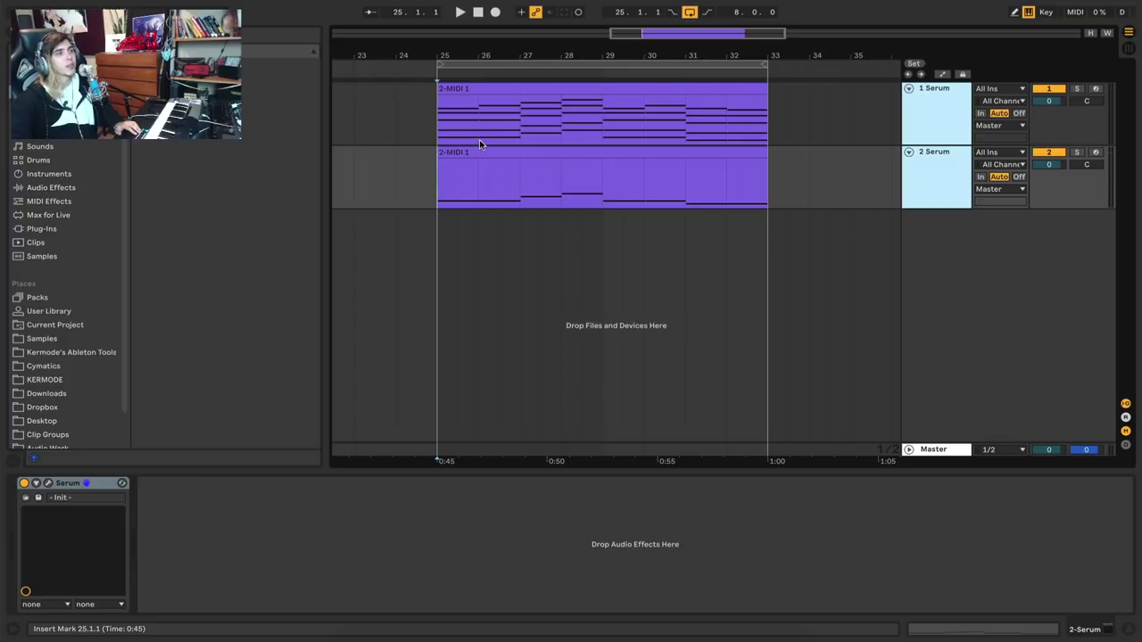
Duplicate the 1 Serum track and set the volume of both chord tracks to -6.0 dB
click(922, 117)
key(ctrl+d)
click(547, 153)
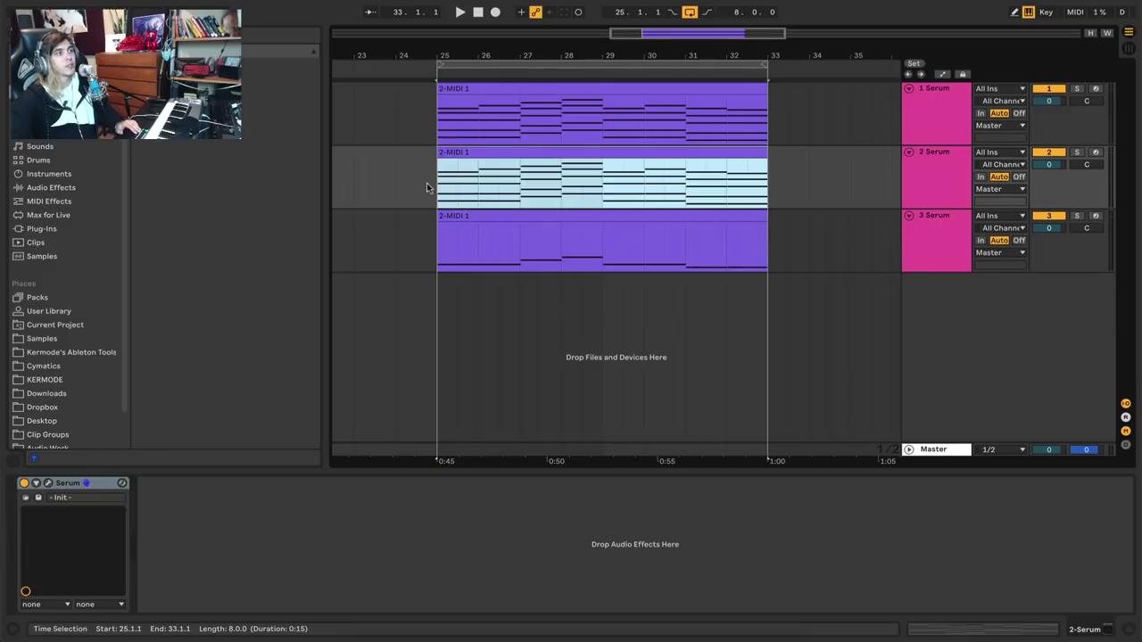
click(1039, 104)
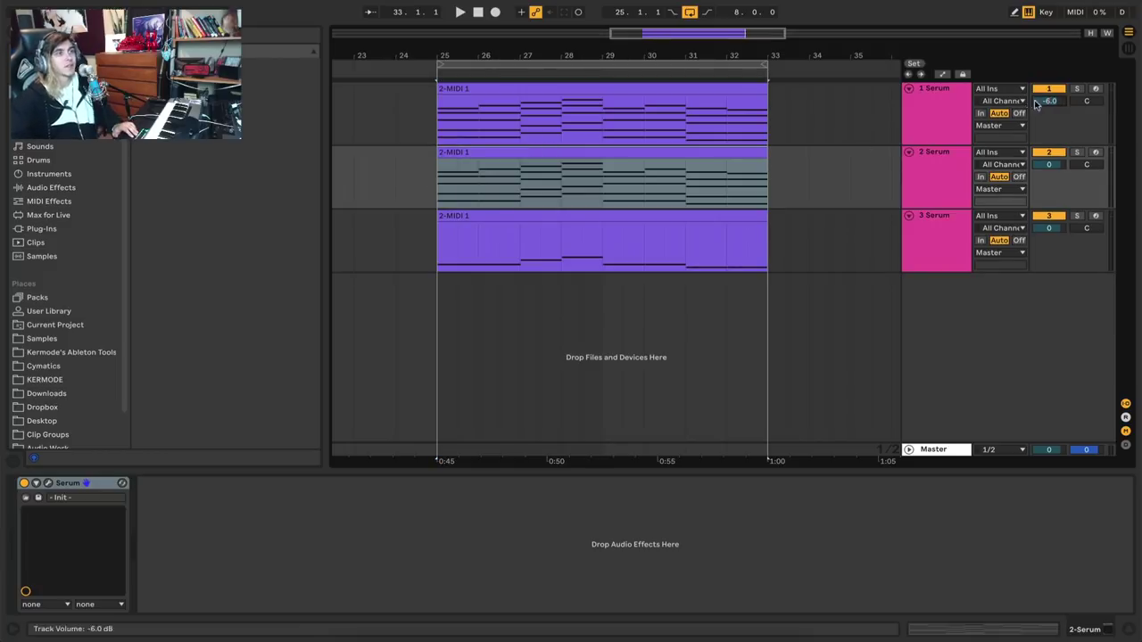
click(1055, 164)
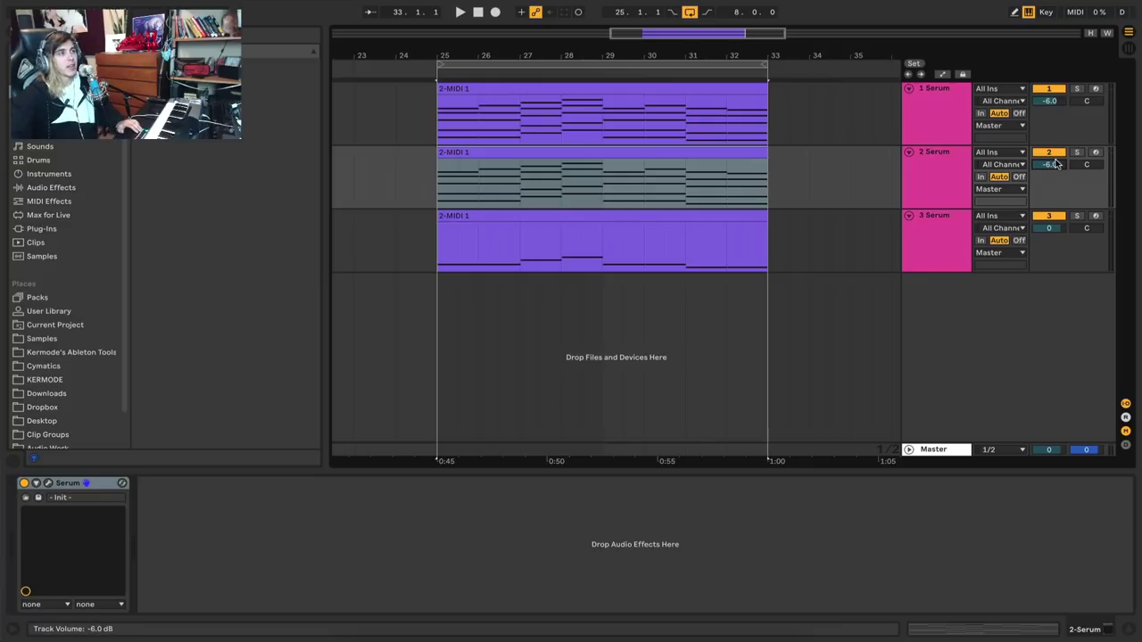
Turn off OSC B in the duplicated chord track's Serum and load the Chill Table 1 wavetable into OSC A
click(542, 151)
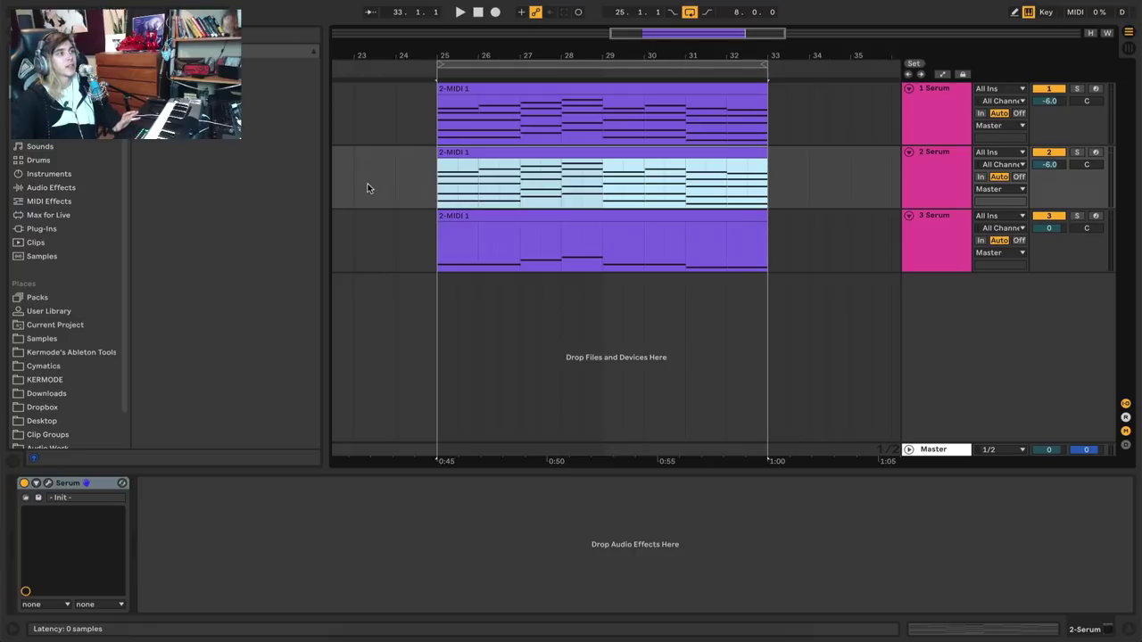
key(ctrl+alt+p)
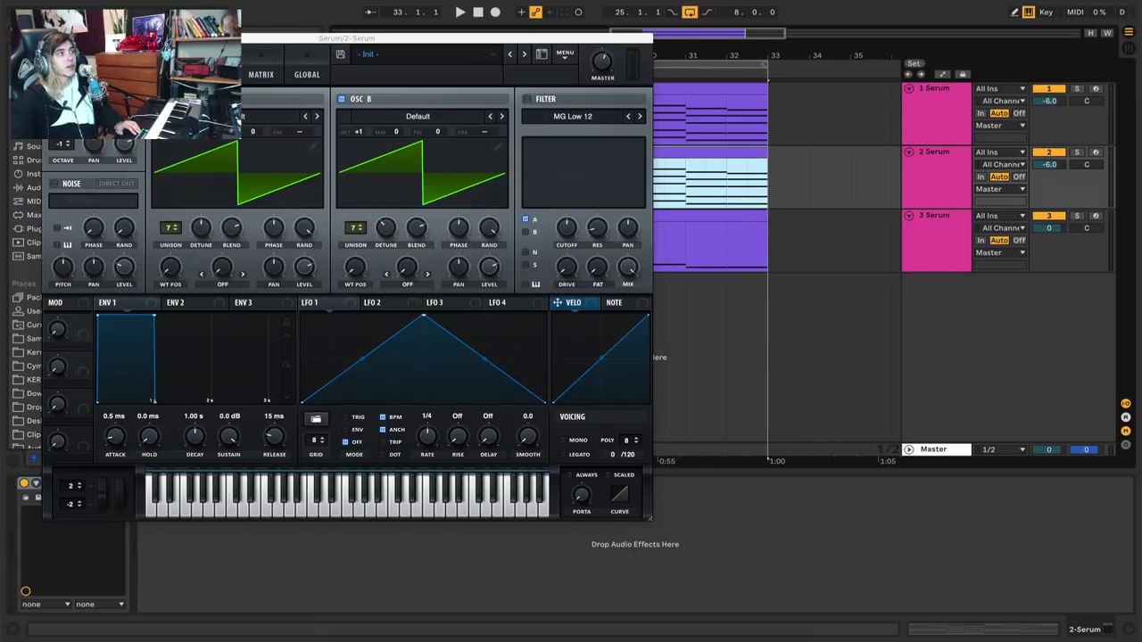
click(341, 99)
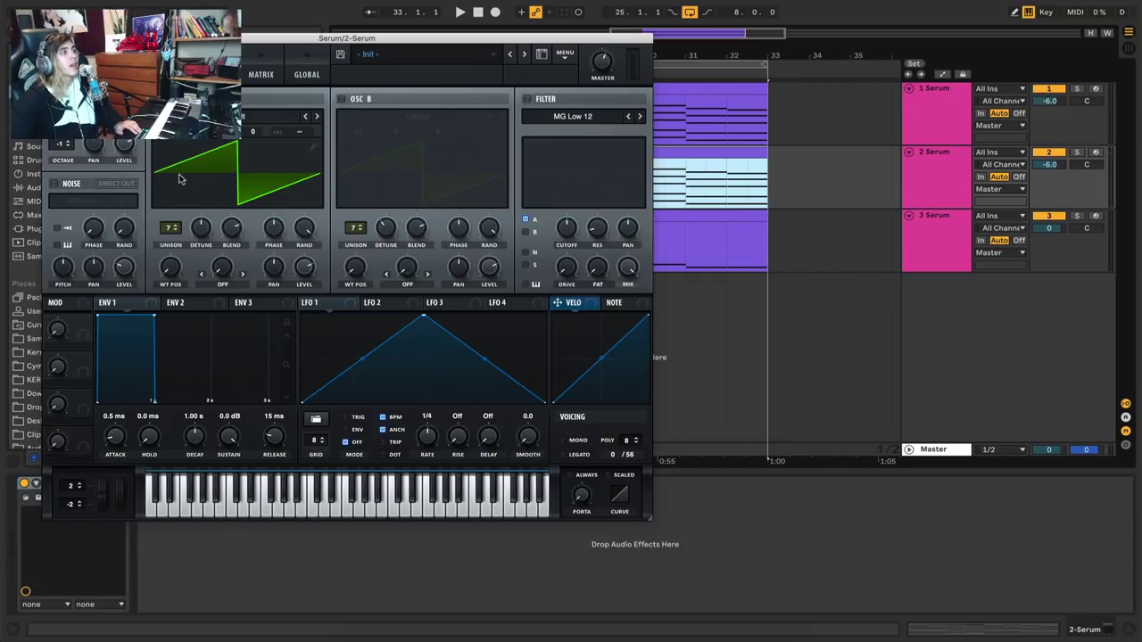
click(219, 117)
mouse_move(218, 132)
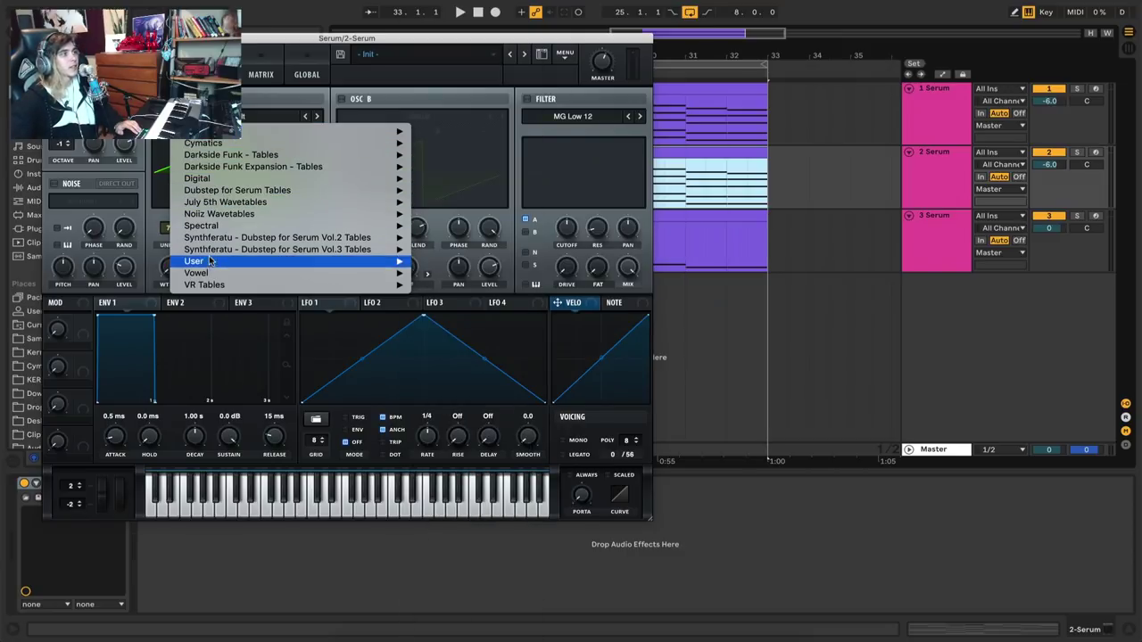
mouse_move(209, 264)
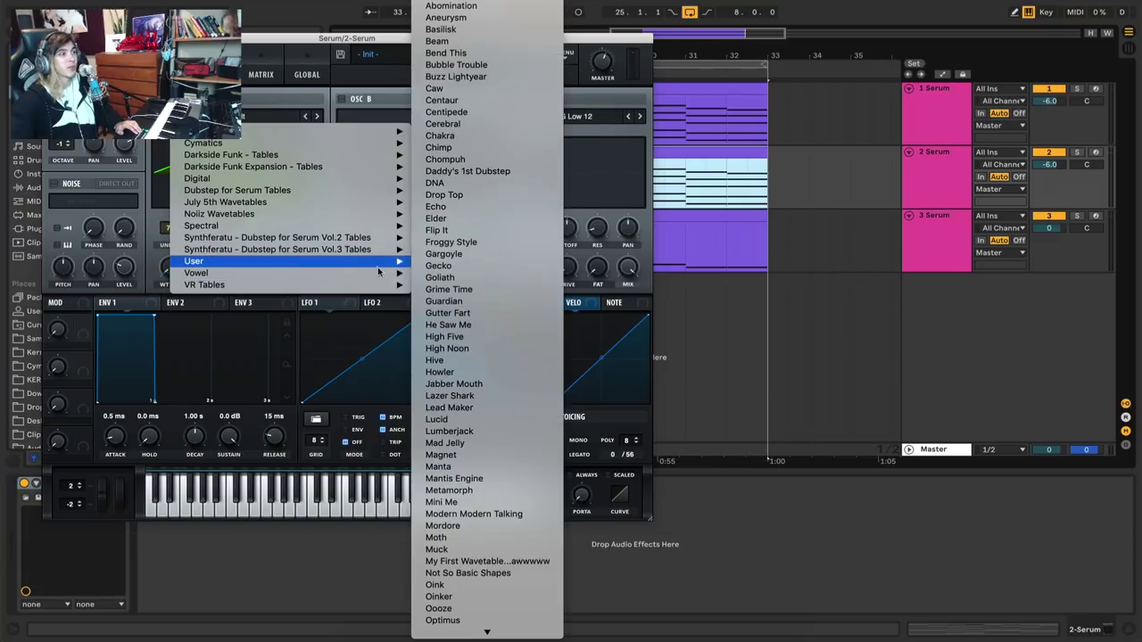
mouse_move(506, 0)
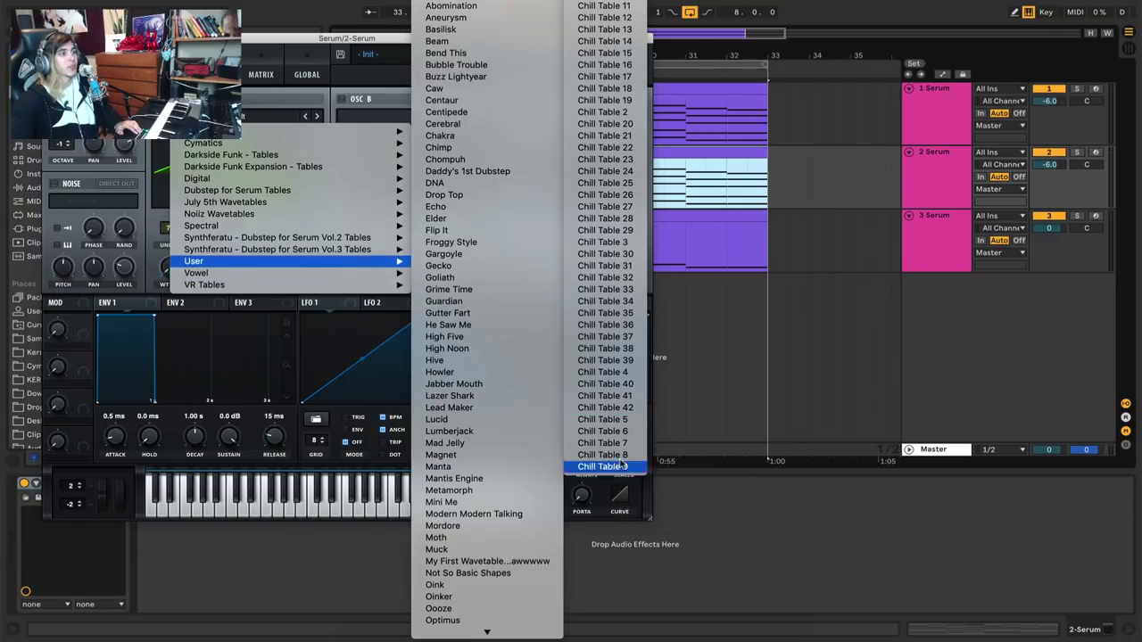
click(603, 1)
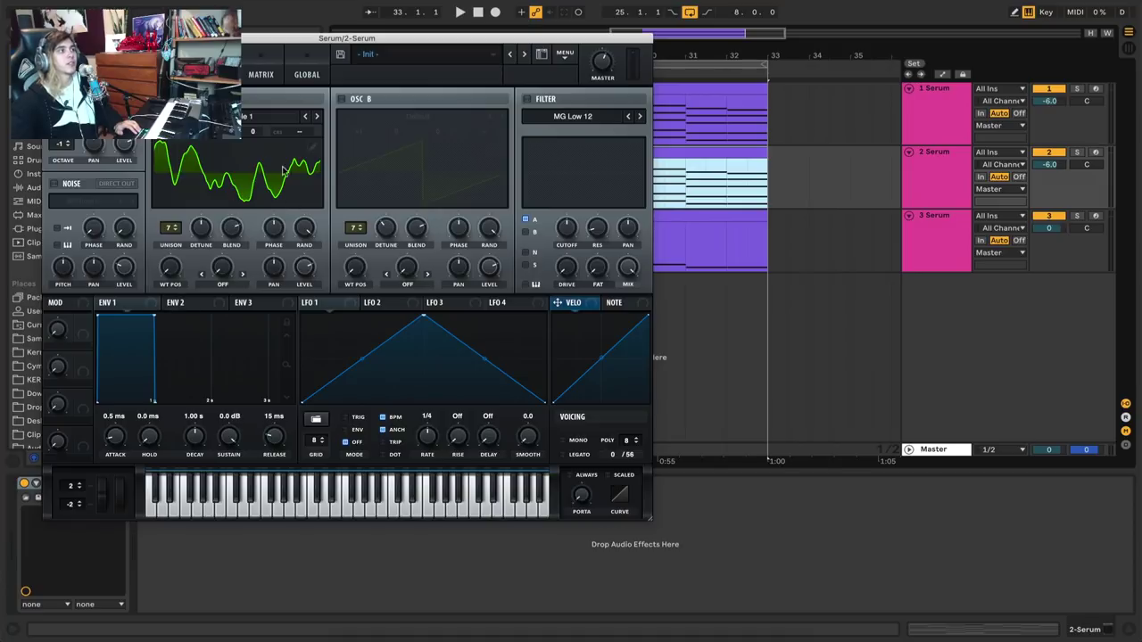
Raise OSC A's level and audition neighbouring wavetables during playback, settling on Chill Table 10
drag(309, 272, 309, 265)
key(space)
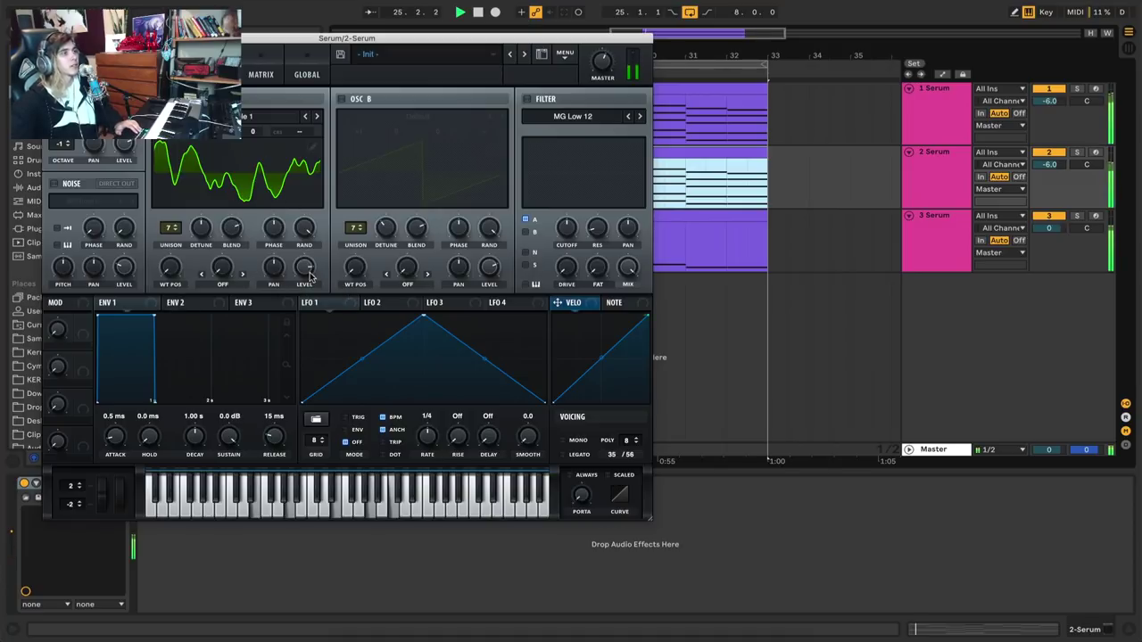
click(317, 117)
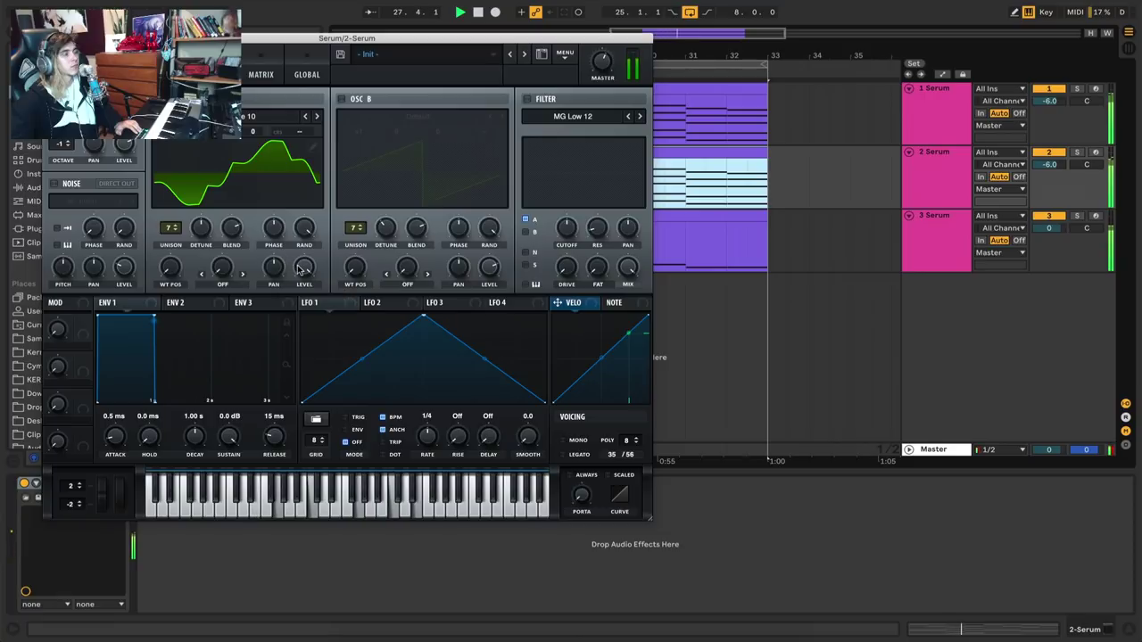
click(314, 118)
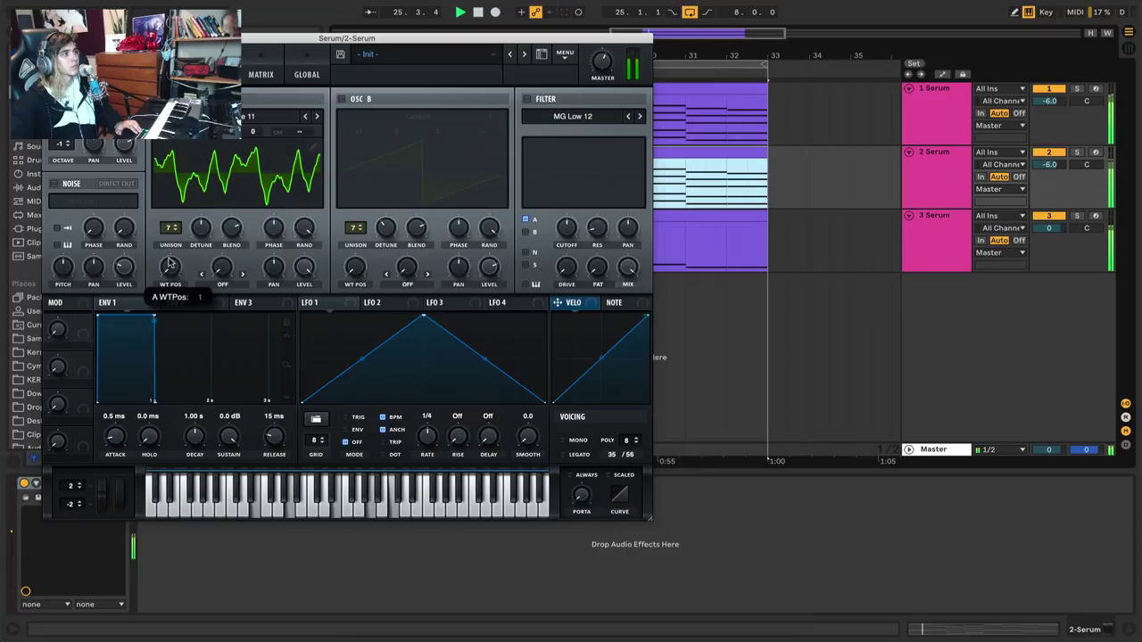
drag(167, 253, 215, 232)
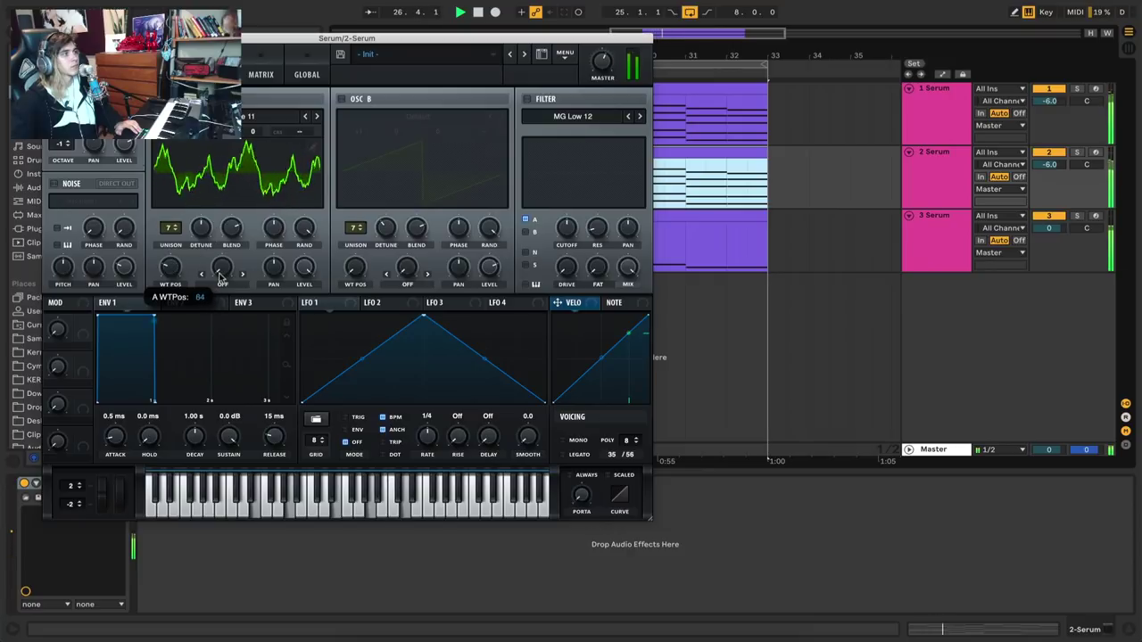
click(304, 117)
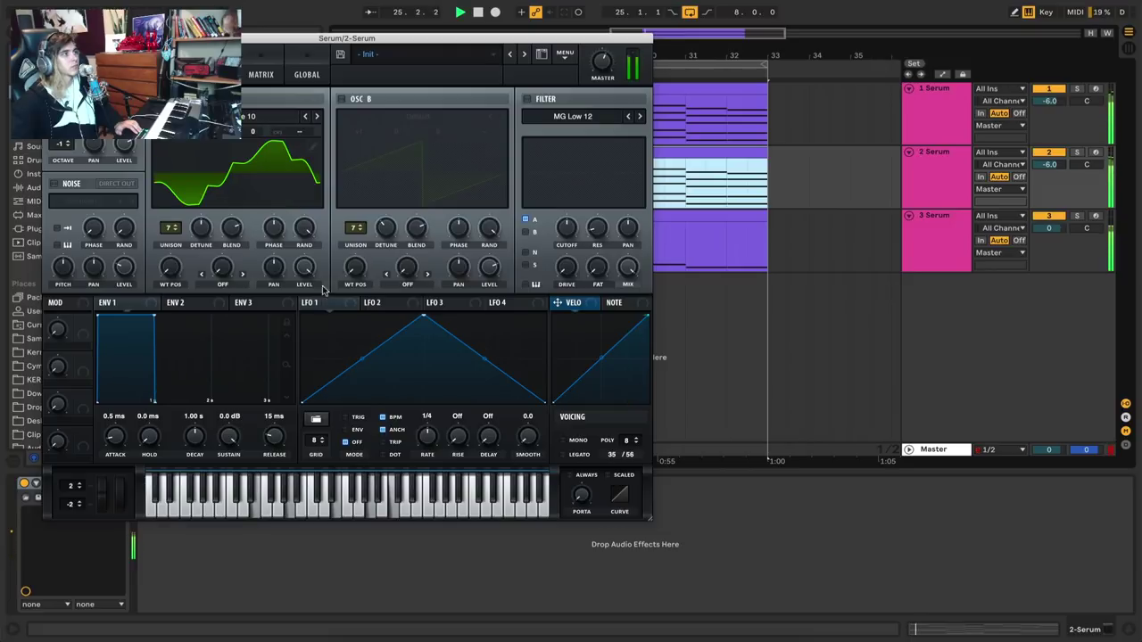
key(space)
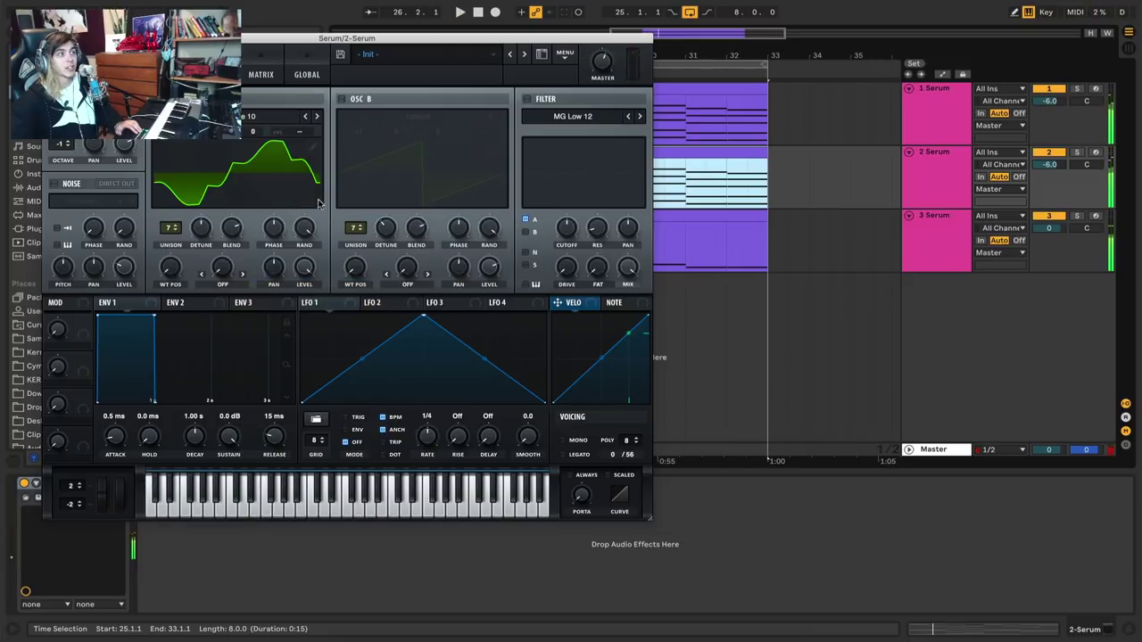
Turn on OSC B in the 2 Serum track's Serum and load the Chill Table 9 wavetable into it
click(340, 99)
click(386, 121)
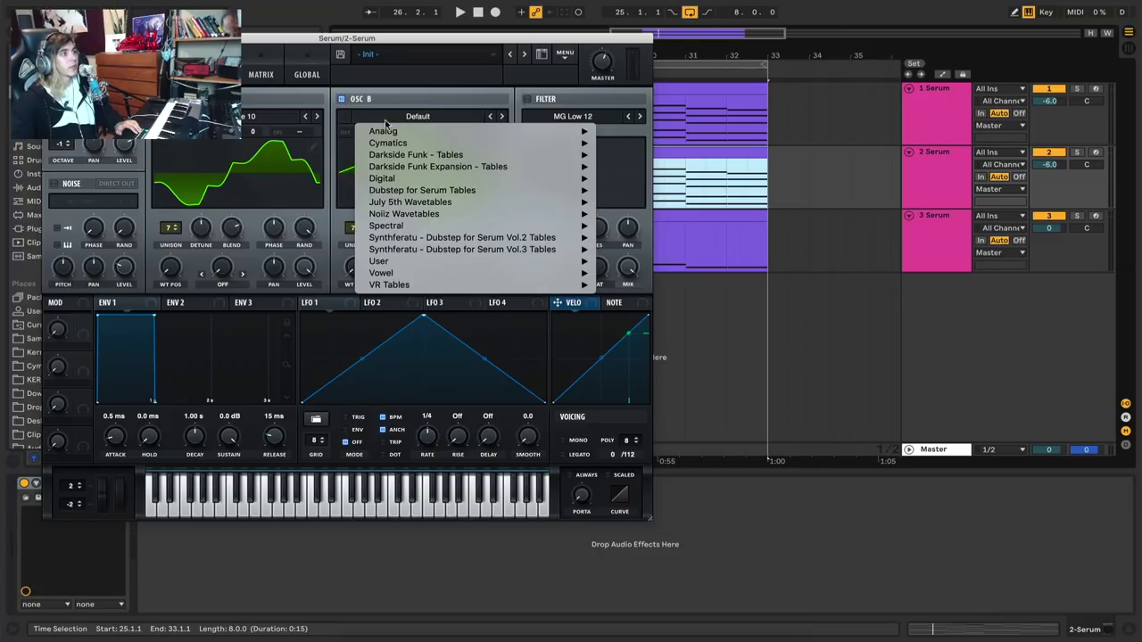
mouse_move(401, 143)
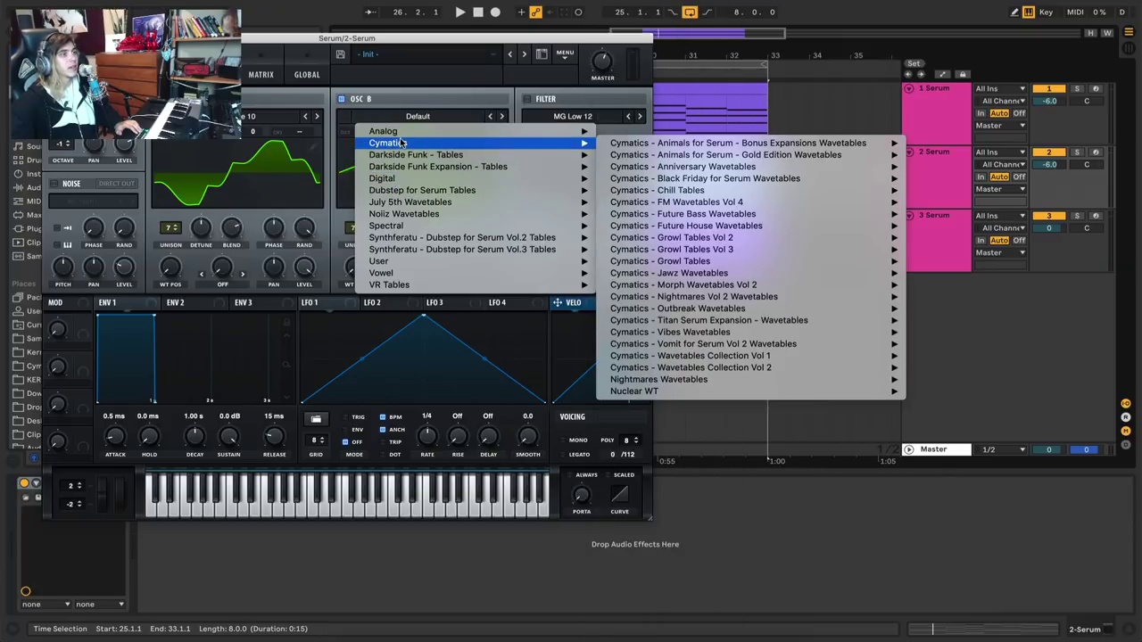
mouse_move(562, 262)
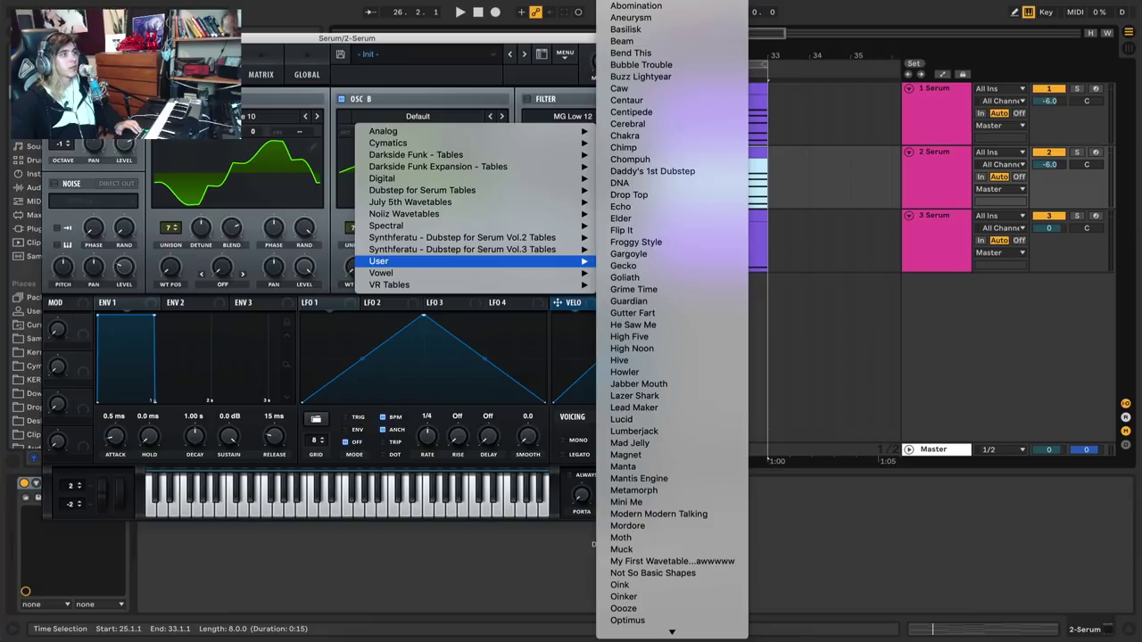
mouse_move(651, 1)
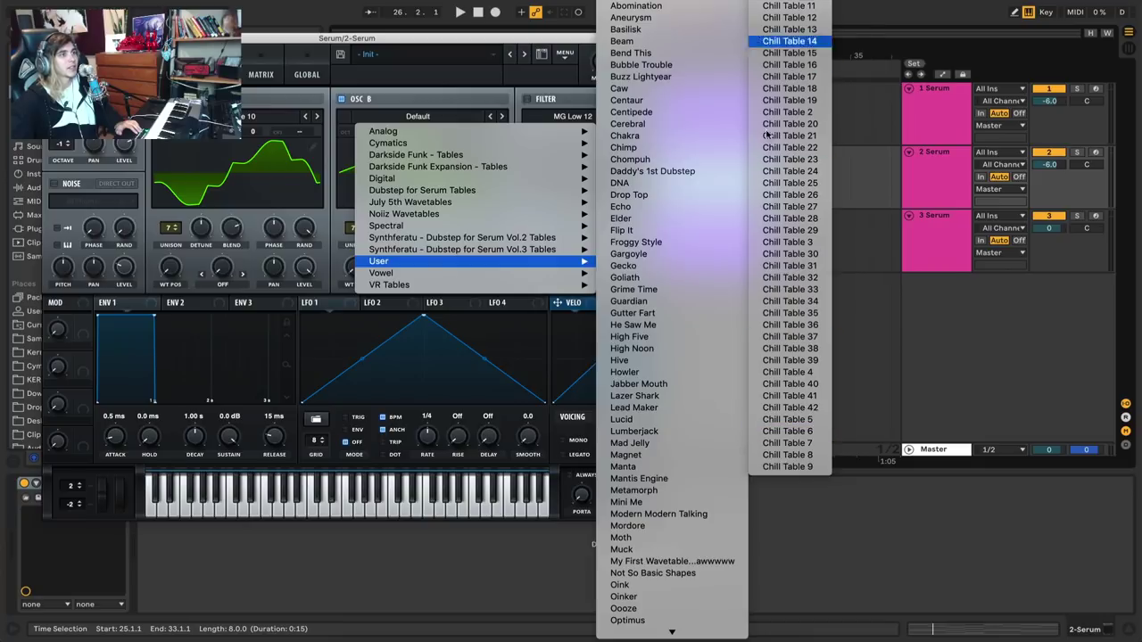
mouse_move(714, 2)
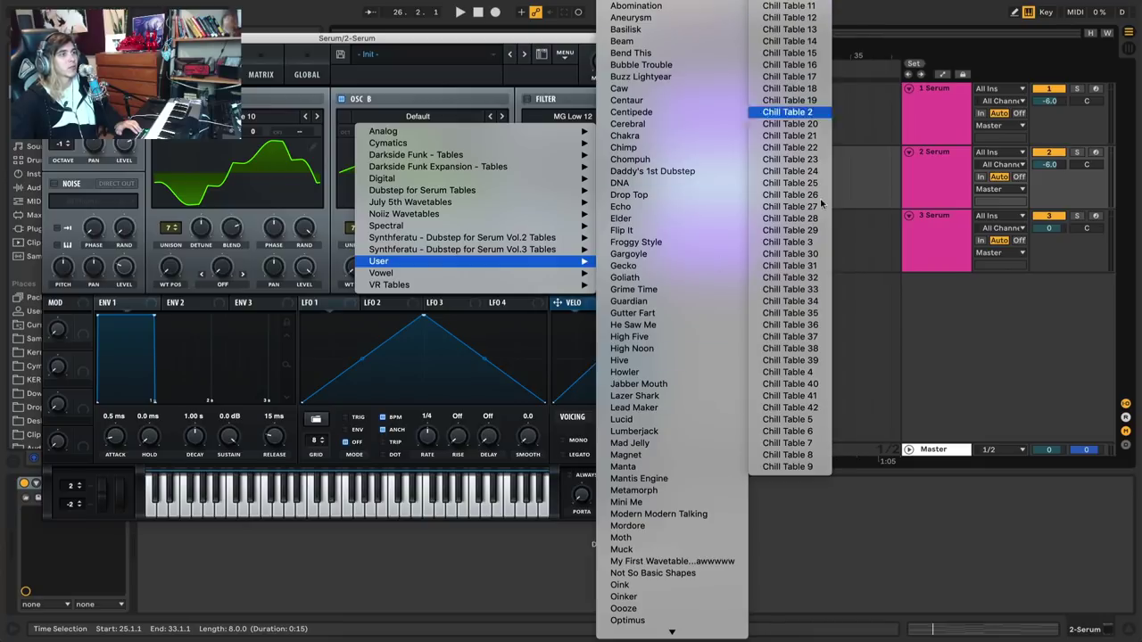
click(809, 466)
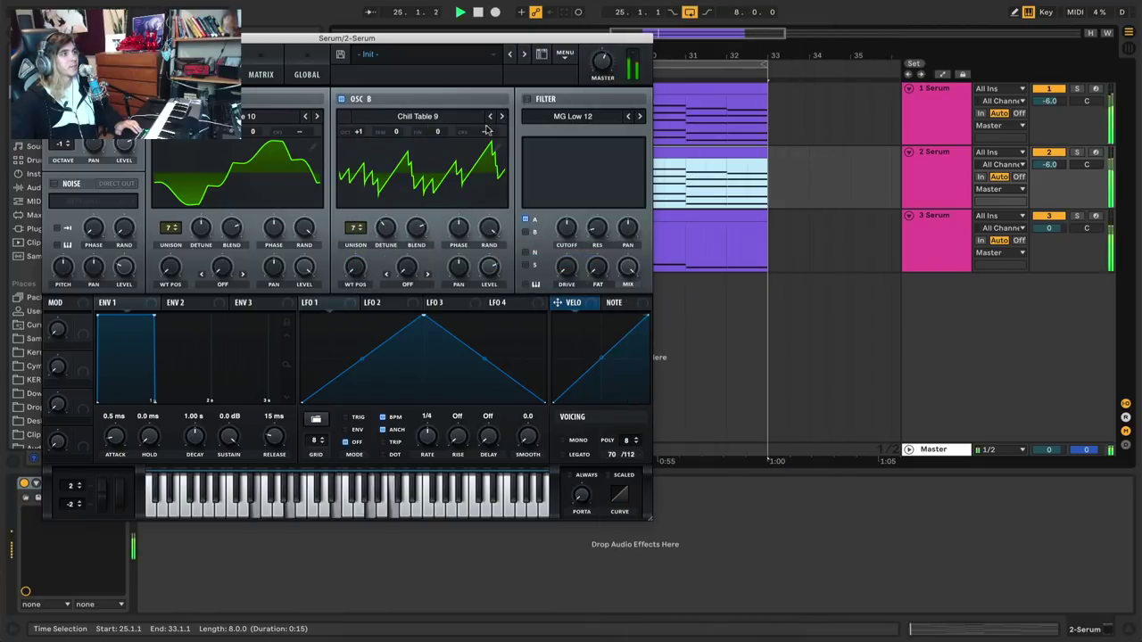
Audition OSC B wavetables from Chill Table 9 back through Chill Table 40 during playback while sweeping the wavetable position
drag(353, 271, 387, 227)
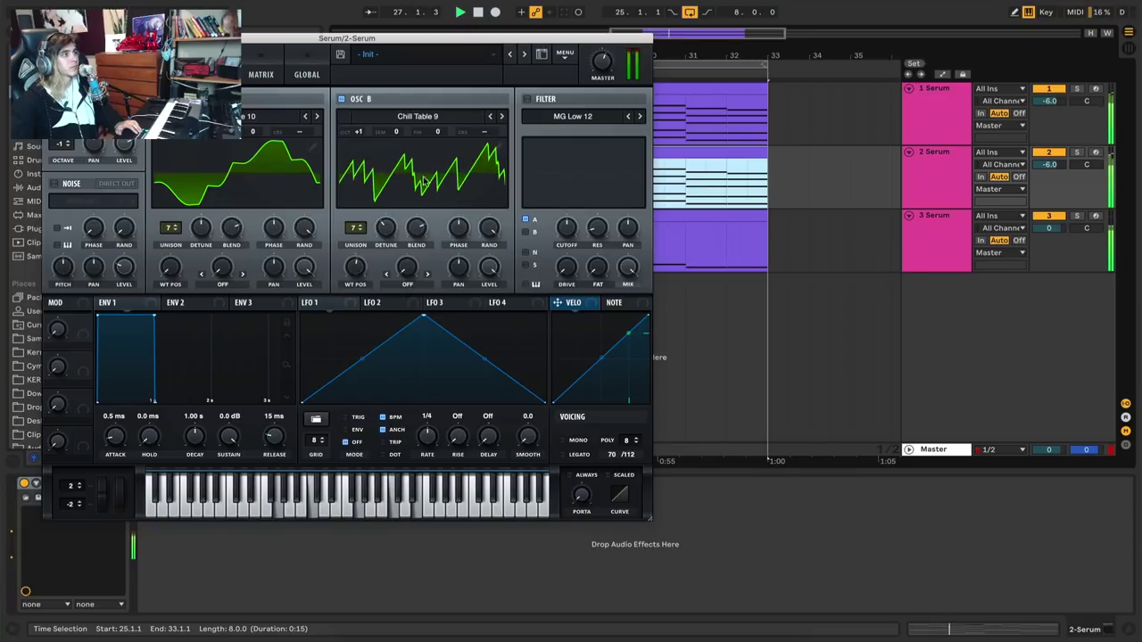
click(491, 117)
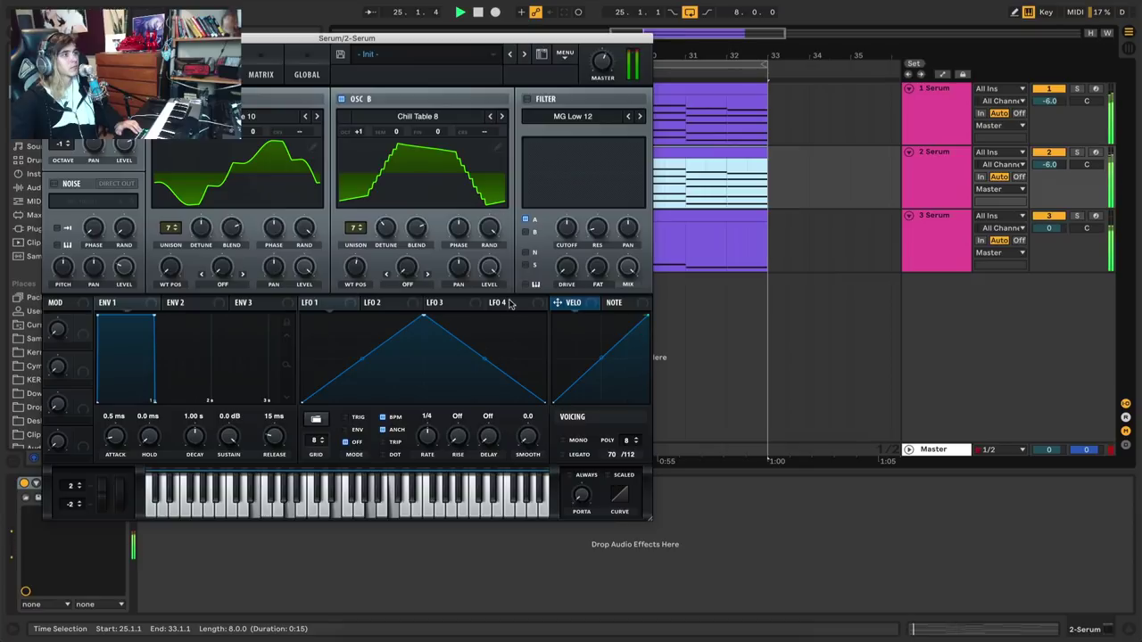
drag(348, 274, 339, 390)
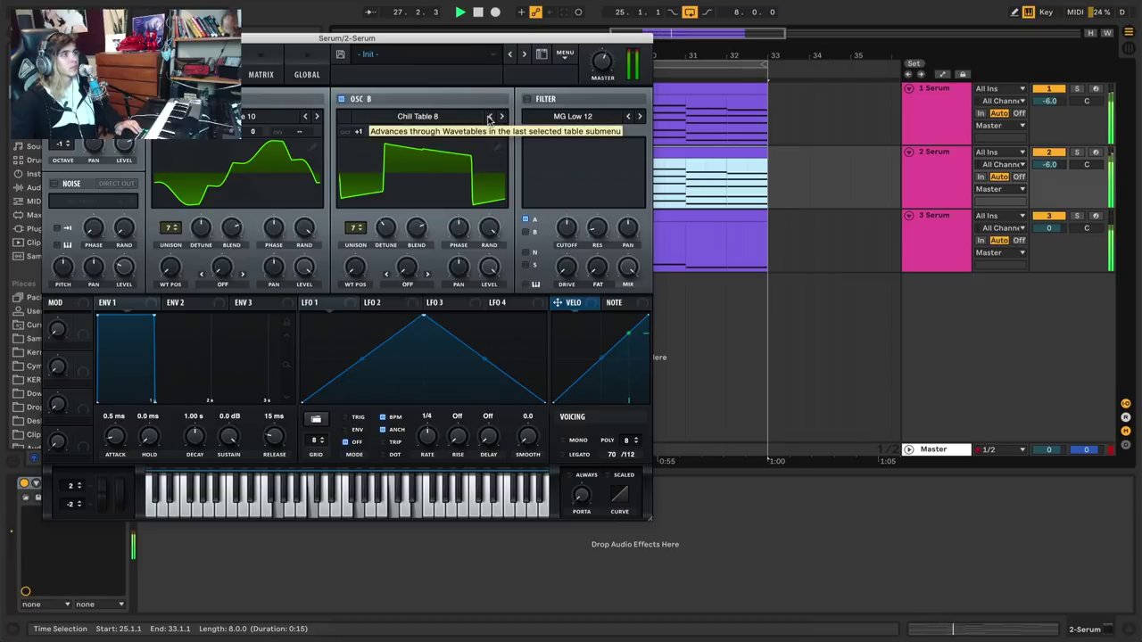
click(489, 117)
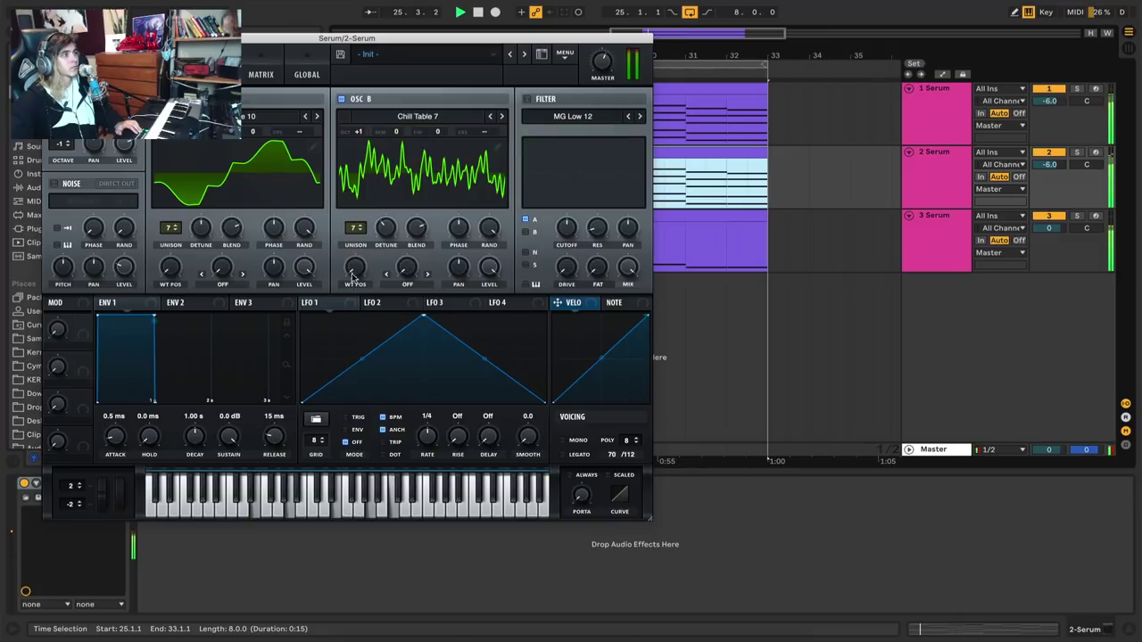
drag(352, 273, 393, 139)
click(491, 117)
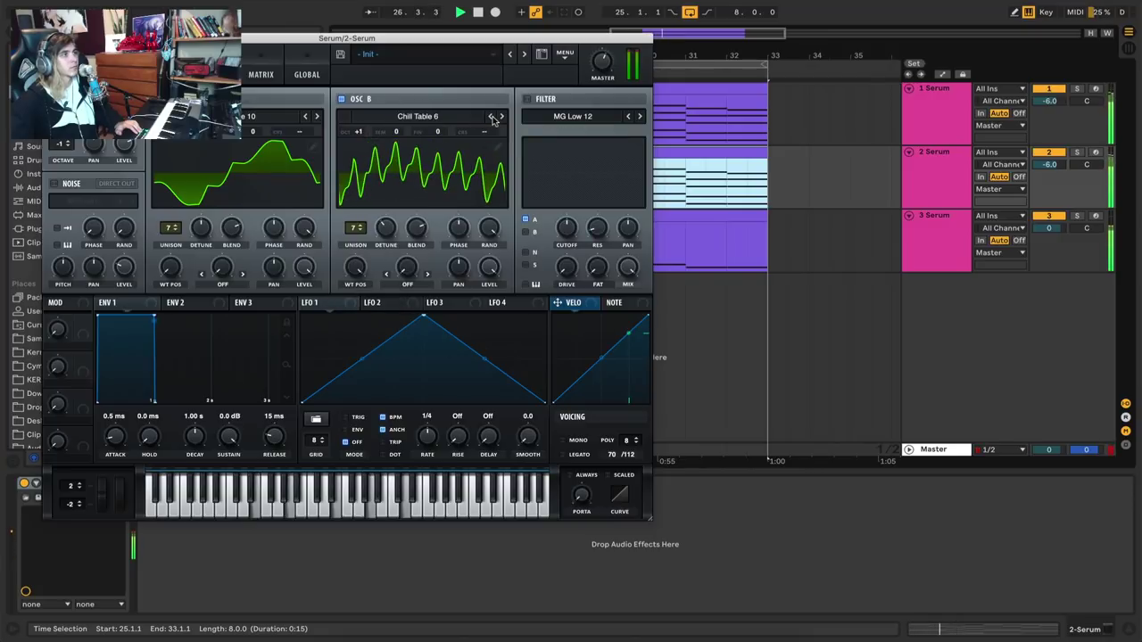
drag(352, 268, 371, 430)
click(489, 116)
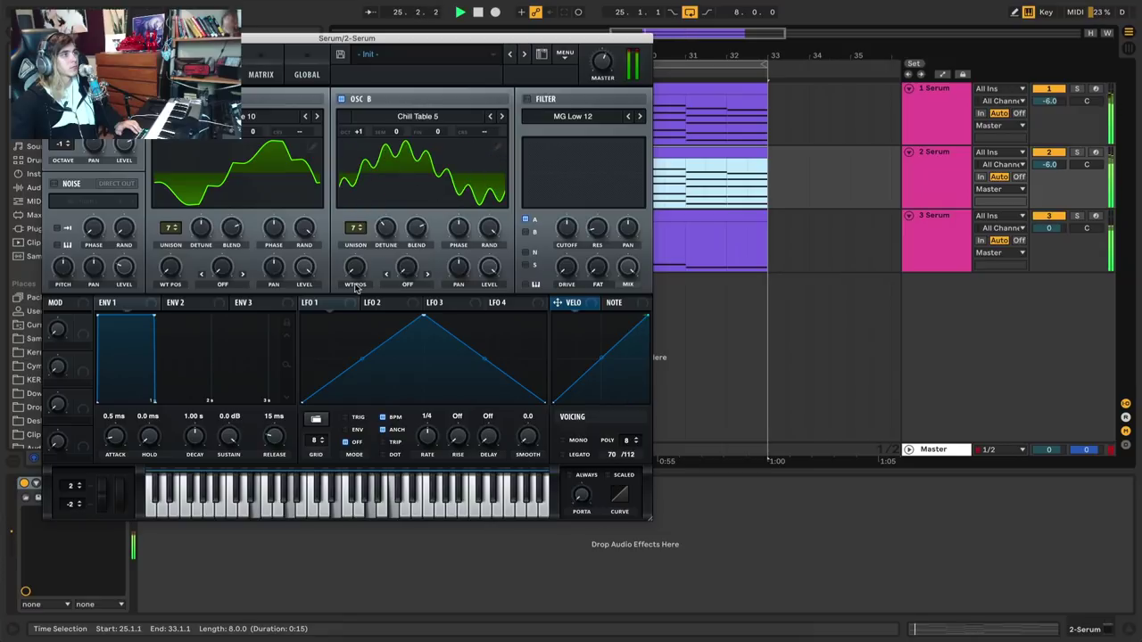
click(490, 116)
key(space)
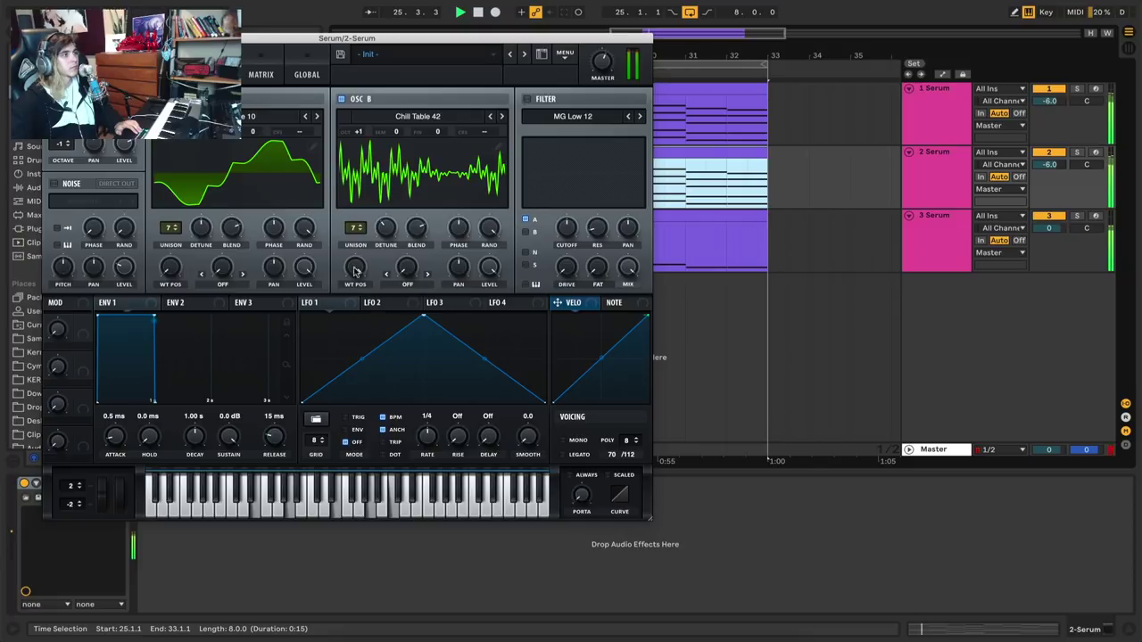
click(491, 117)
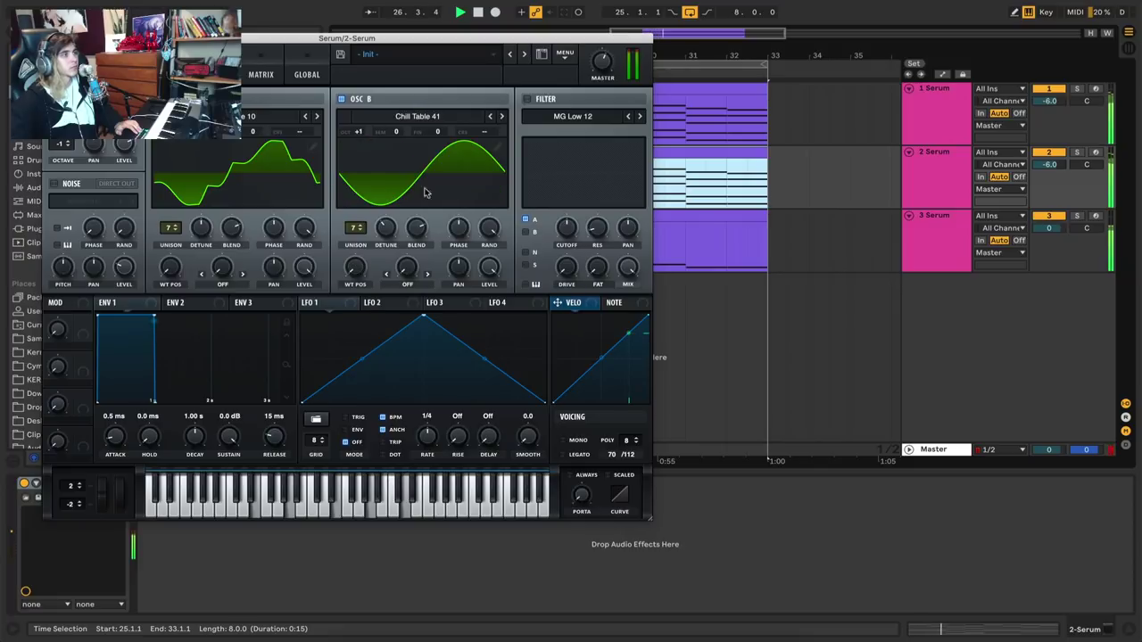
drag(411, 203, 399, 181)
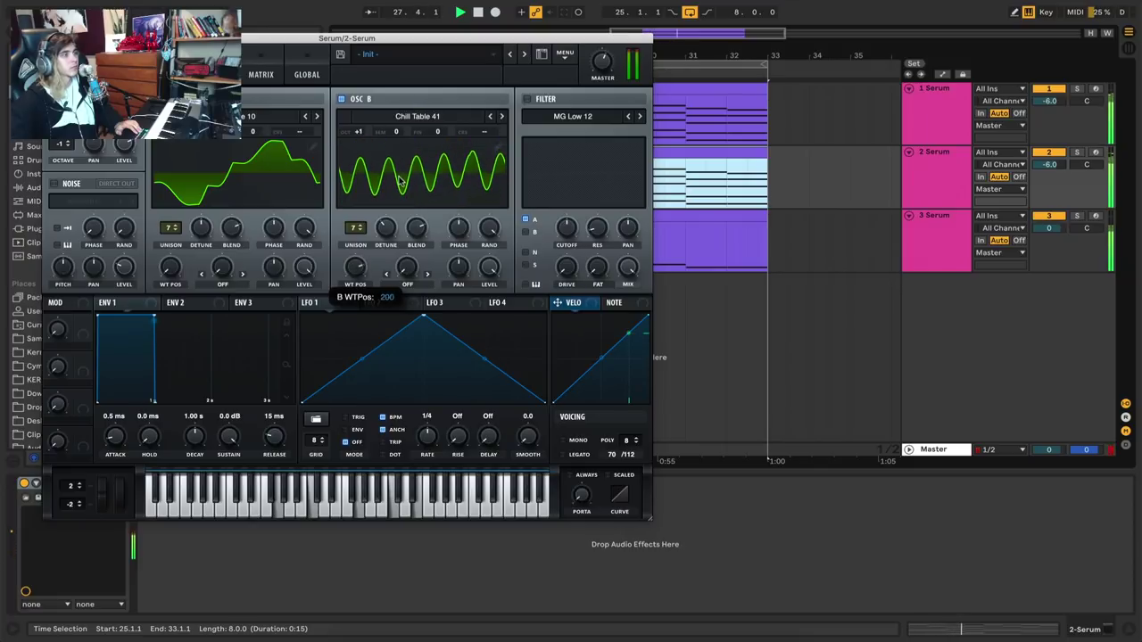
click(487, 117)
mouse_move(355, 274)
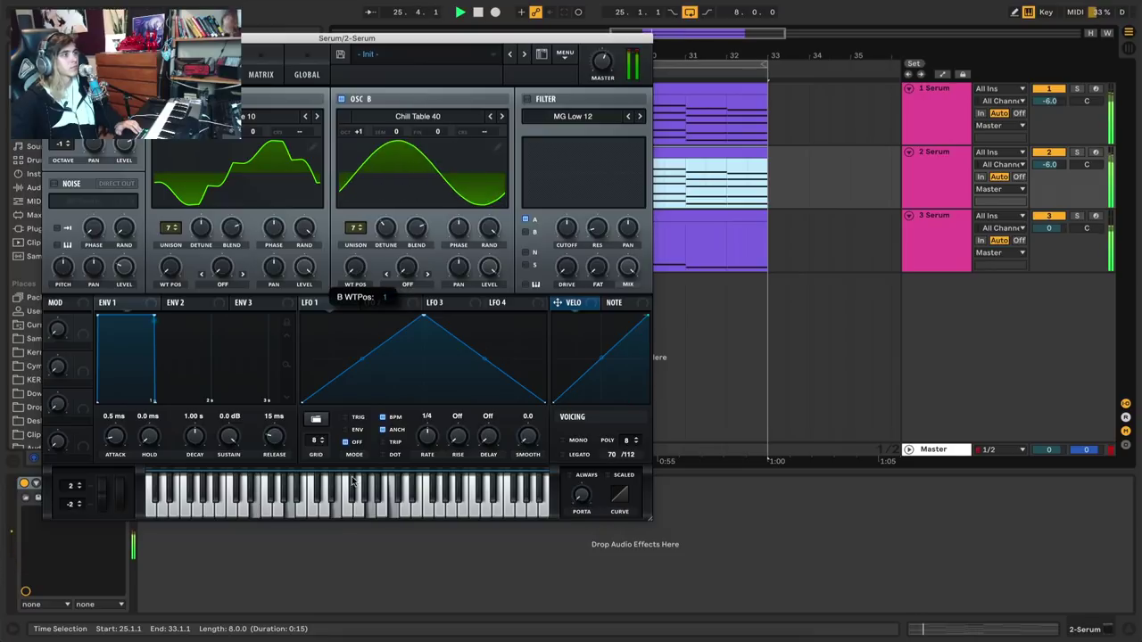
Load the Analog wavetable Basic Shapes into OSC B, set its position to a saw shape, and audition the layered chords
click(415, 123)
mouse_move(464, 131)
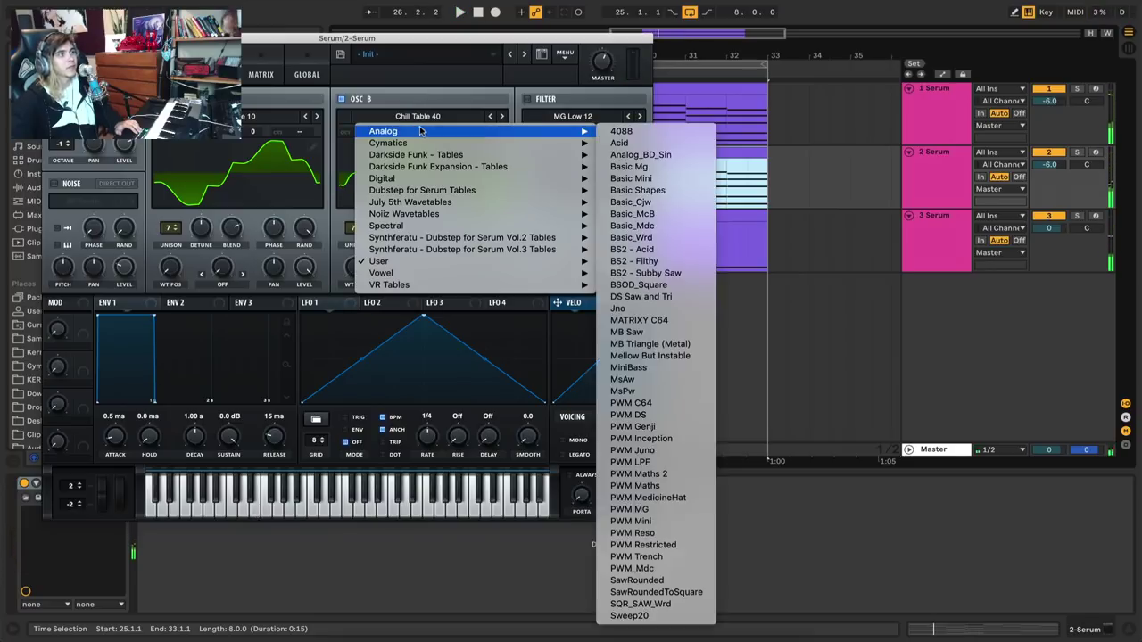
click(619, 191)
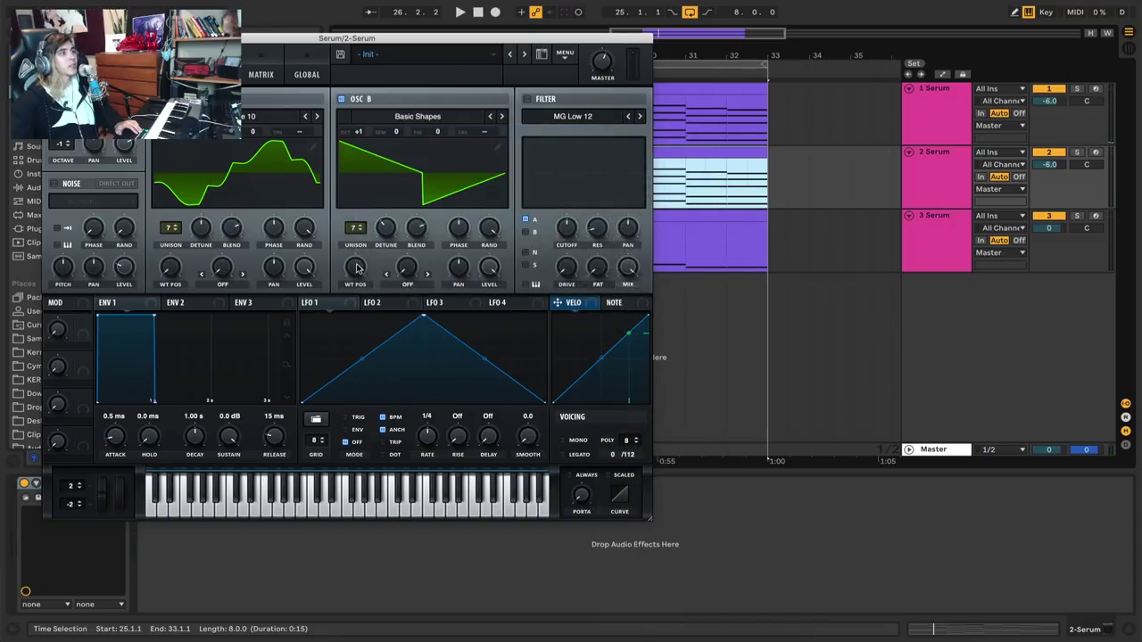
drag(356, 268, 370, 405)
key(space)
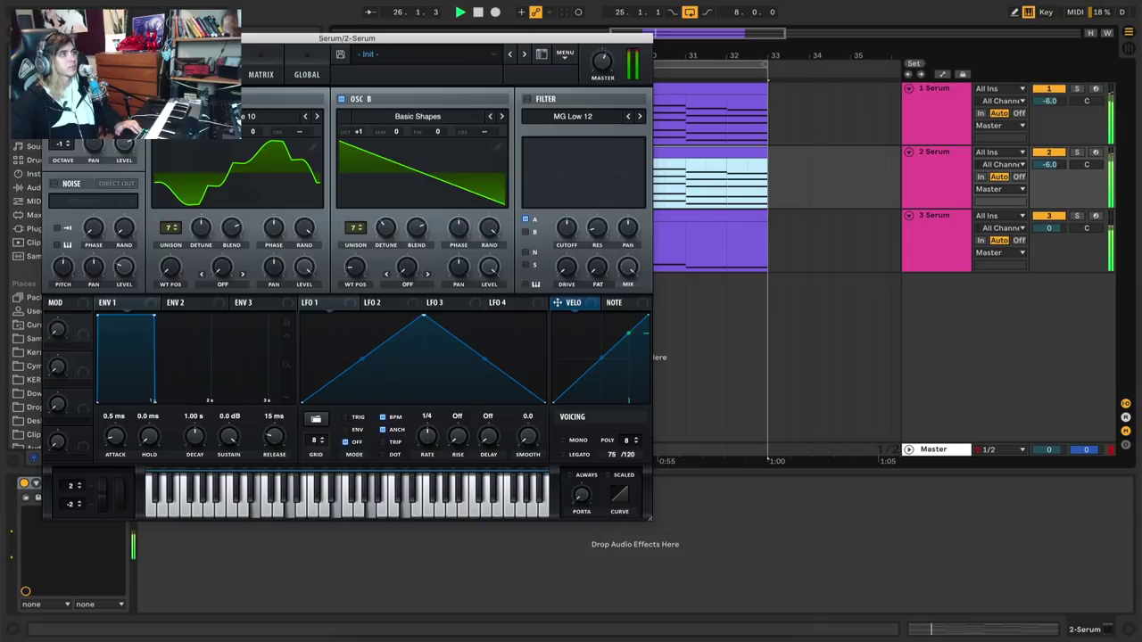
key(space)
click(50, 38)
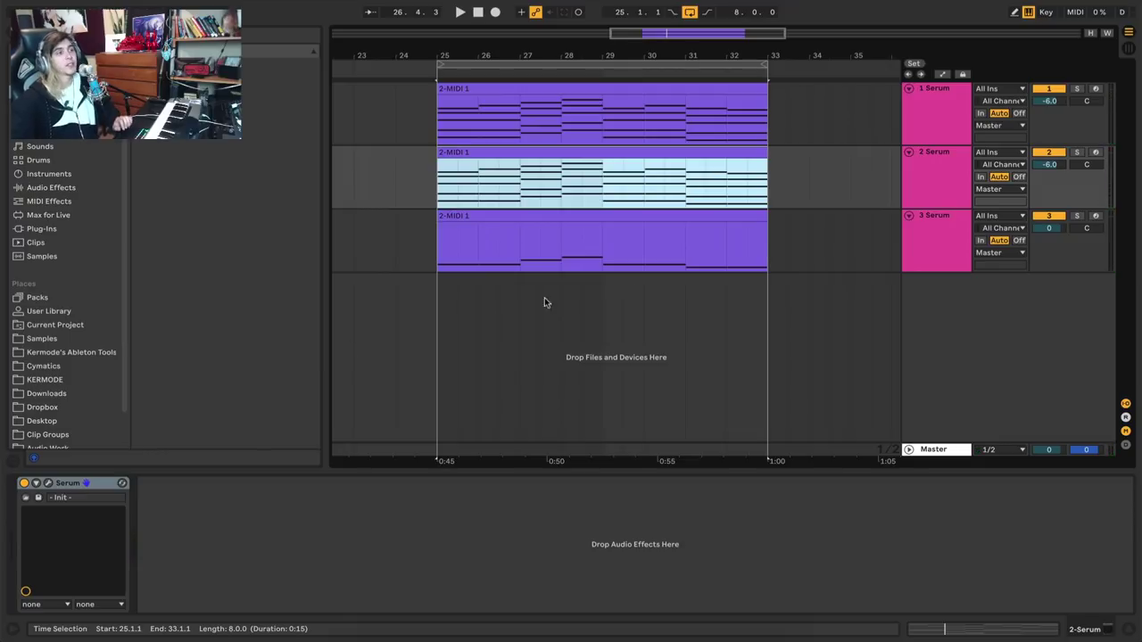
Duplicate the 2 Serum track and replace the copy's Serum with Kontakt 5
click(937, 191)
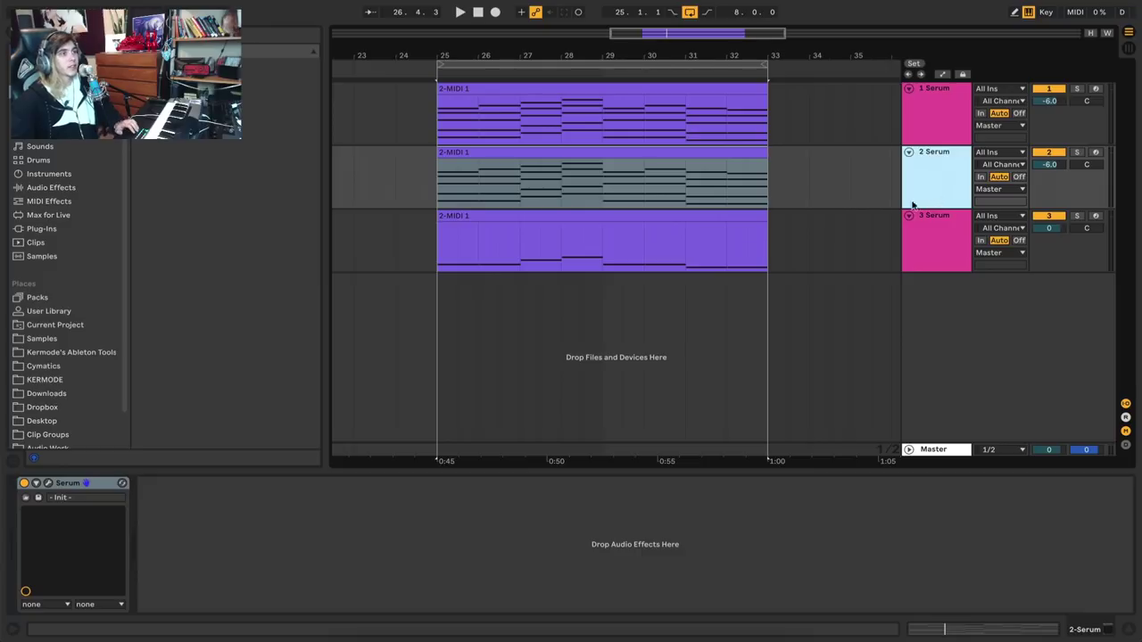
key(ctrl+d)
click(41, 229)
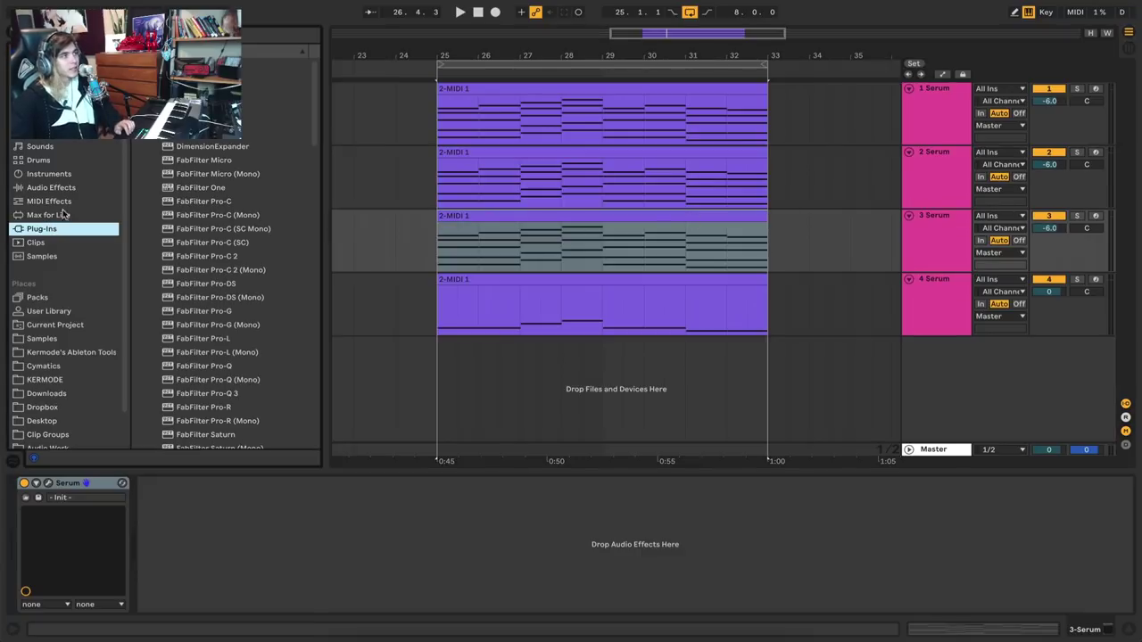
scroll(232, 268, down, 15)
scroll(228, 356, down, 3)
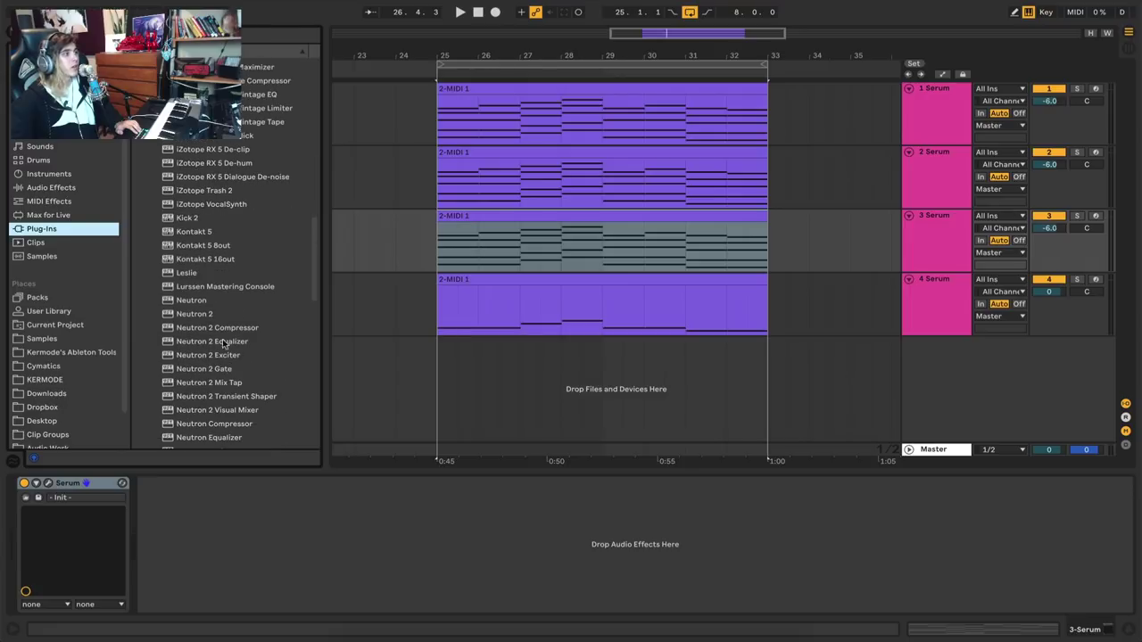
drag(186, 235, 605, 220)
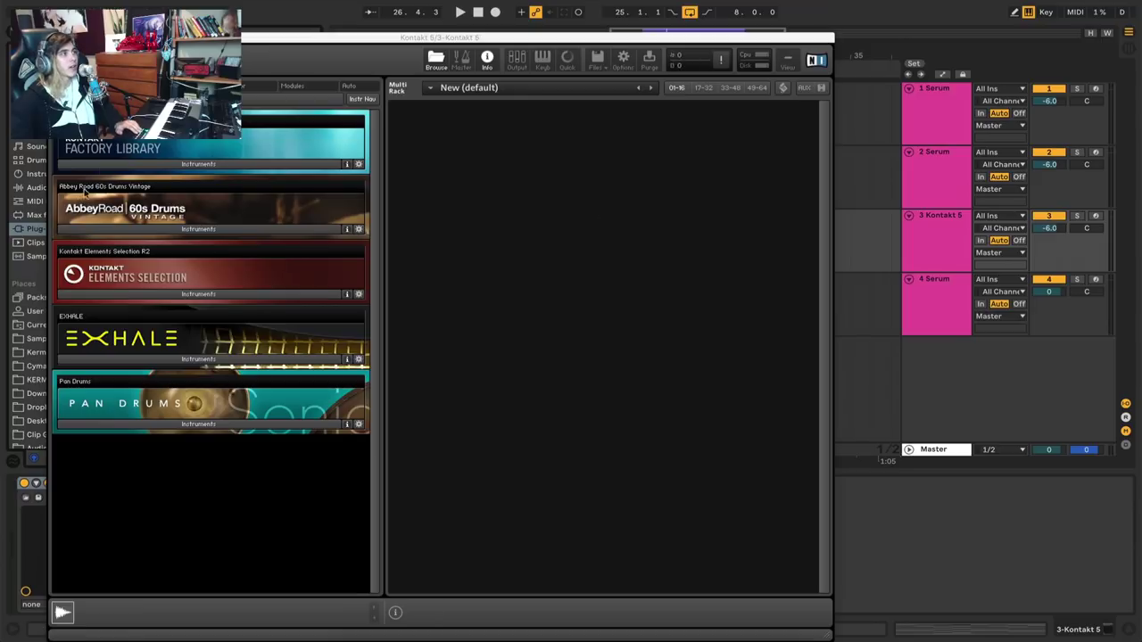
Load Cello Ensemble from the Orchestral VSL Strings of the Kontakt Factory Library and move the Kontakt window clear of the device chain
click(154, 173)
click(164, 165)
click(127, 184)
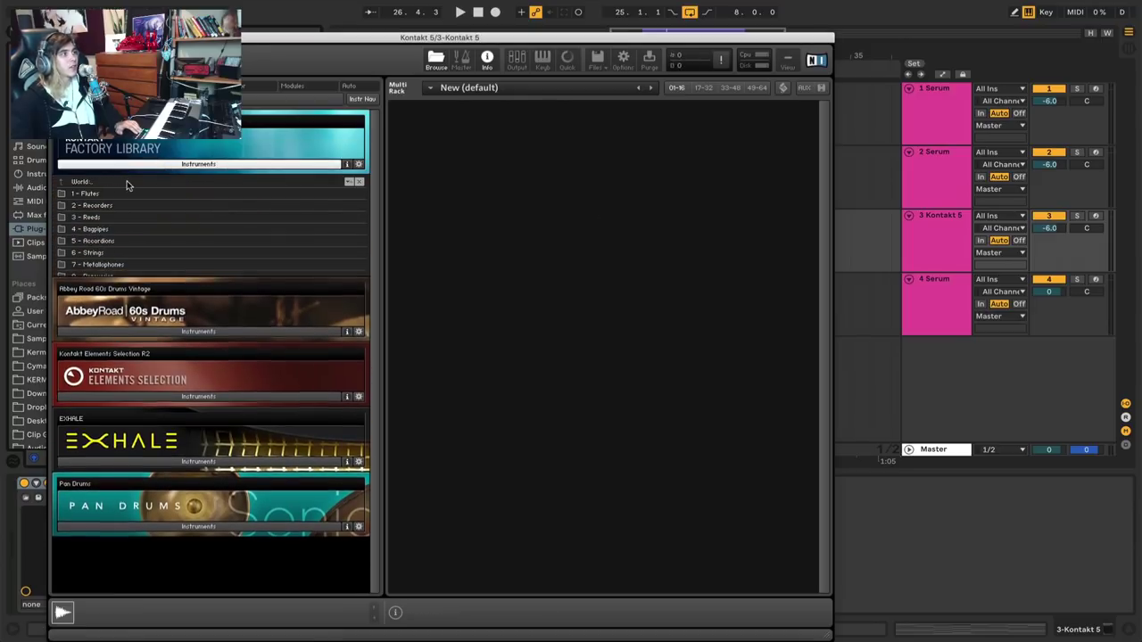
click(90, 181)
click(79, 206)
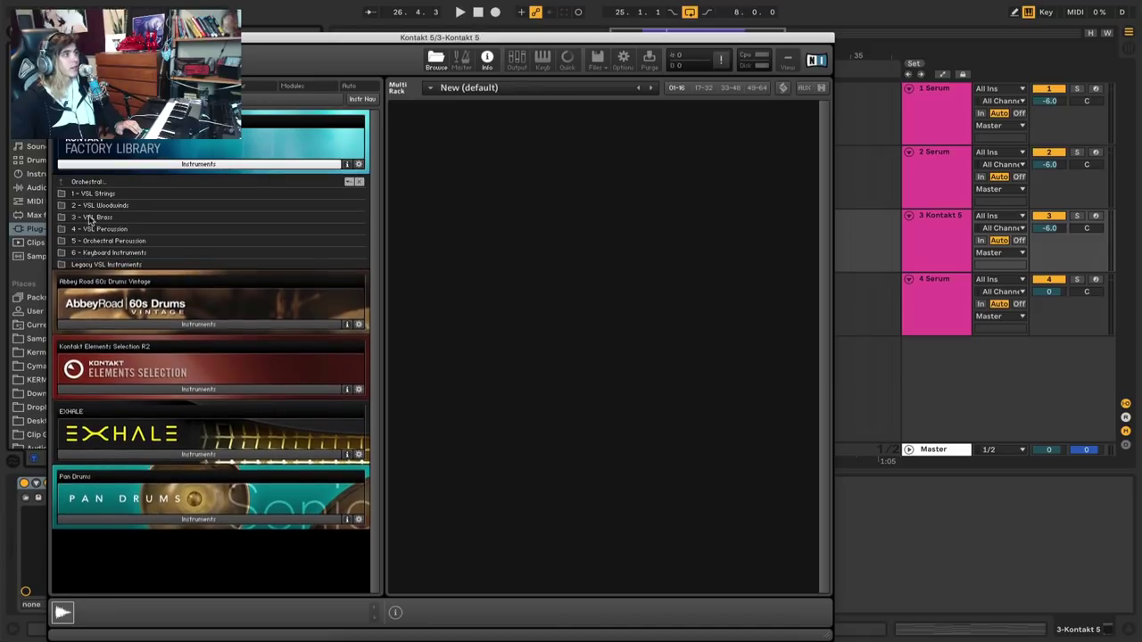
click(102, 195)
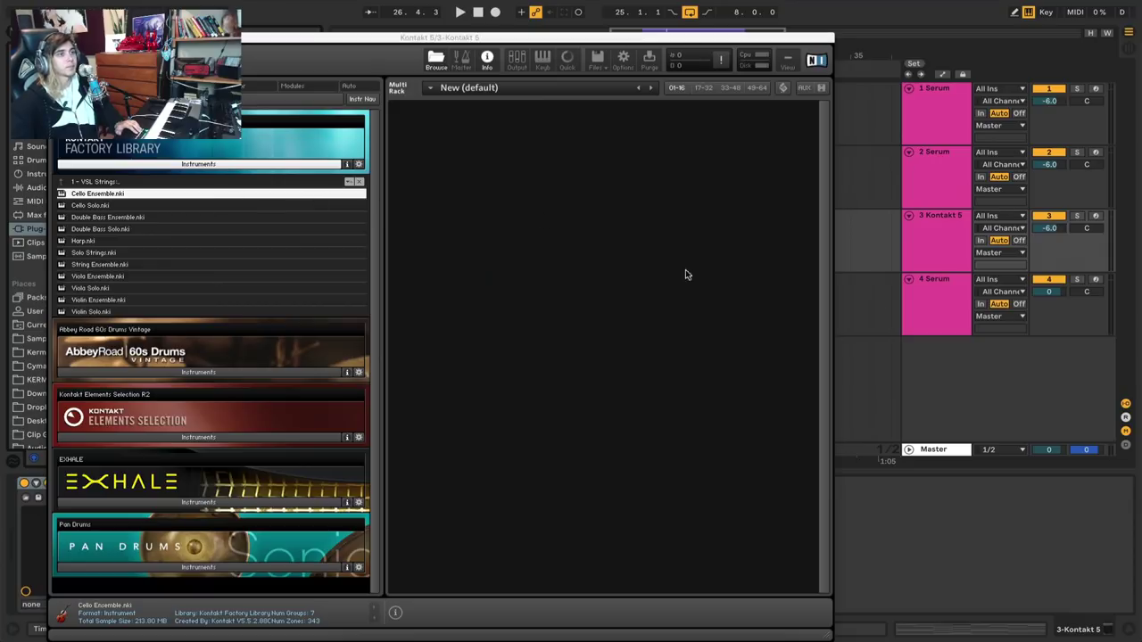
drag(446, 37, 752, 24)
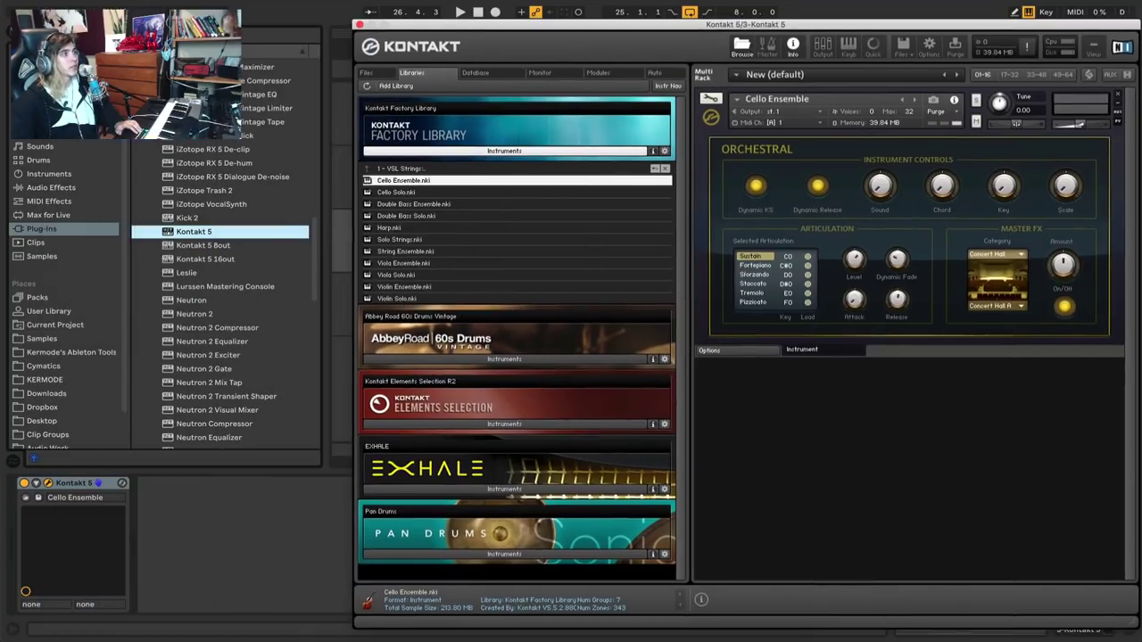
Add a Pitch MIDI effect before Kontakt 5 and set it to +12 st
click(63, 205)
click(137, 146)
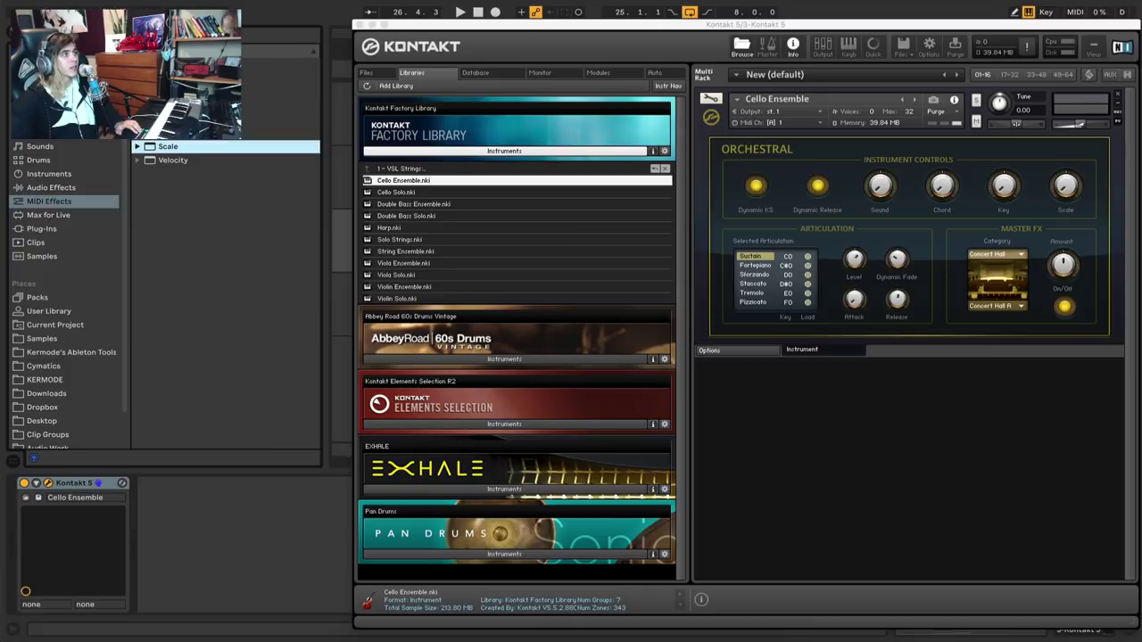
drag(267, 119, 49, 558)
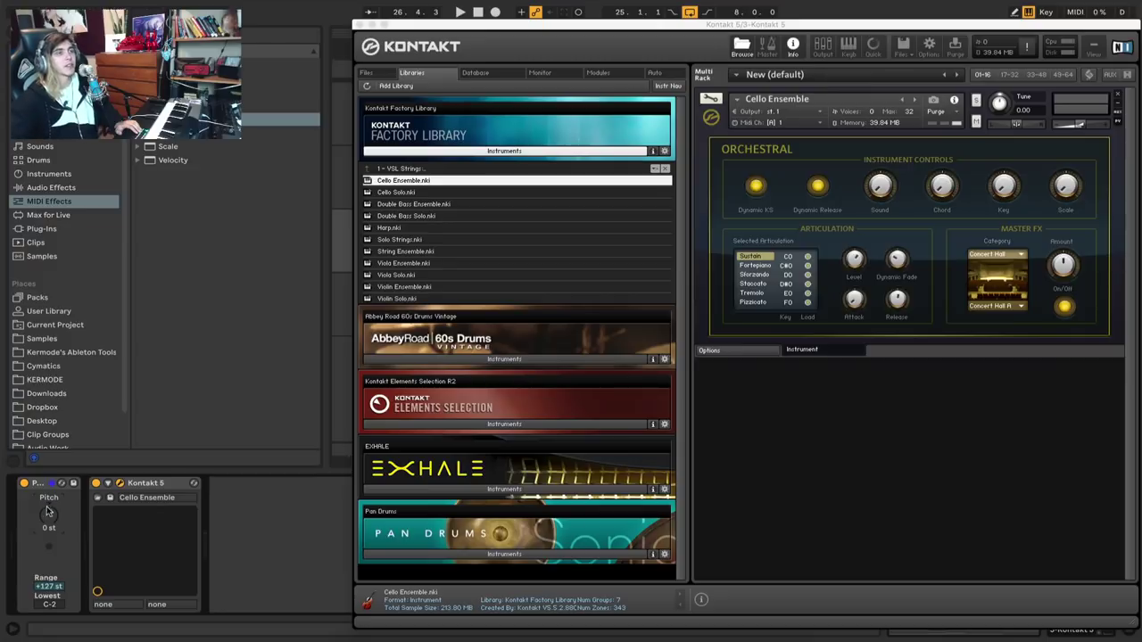
click(752, 26)
drag(751, 27, 664, 26)
Raise the Kontakt instrument's volume and switch it from Cello Ensemble to String Ensemble
drag(984, 122, 999, 124)
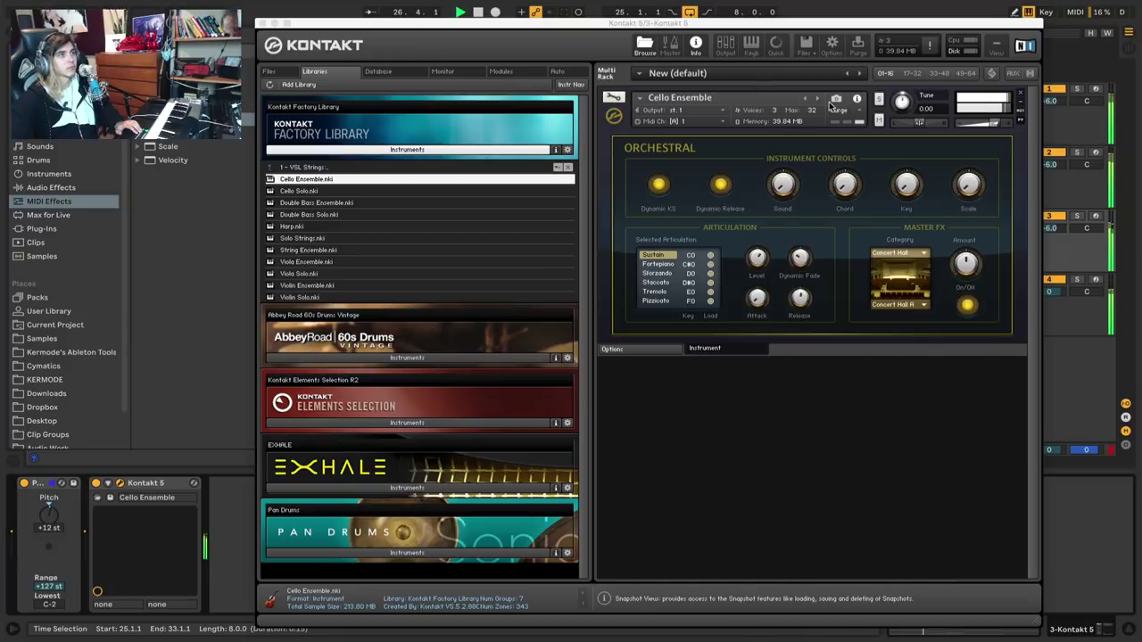
click(819, 100)
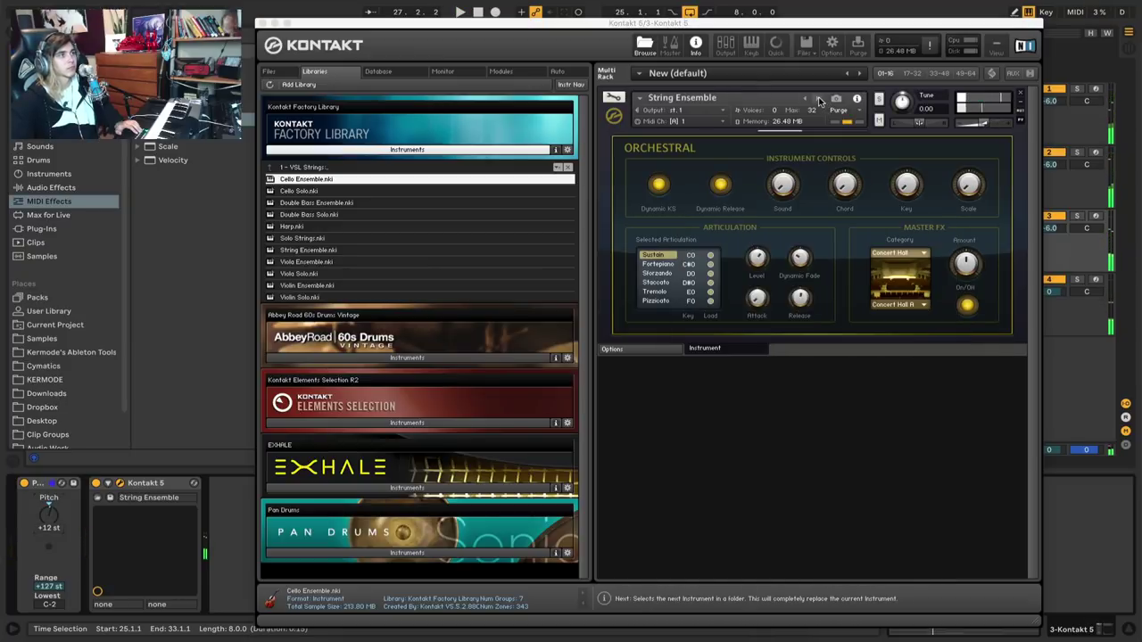
drag(993, 128, 993, 126)
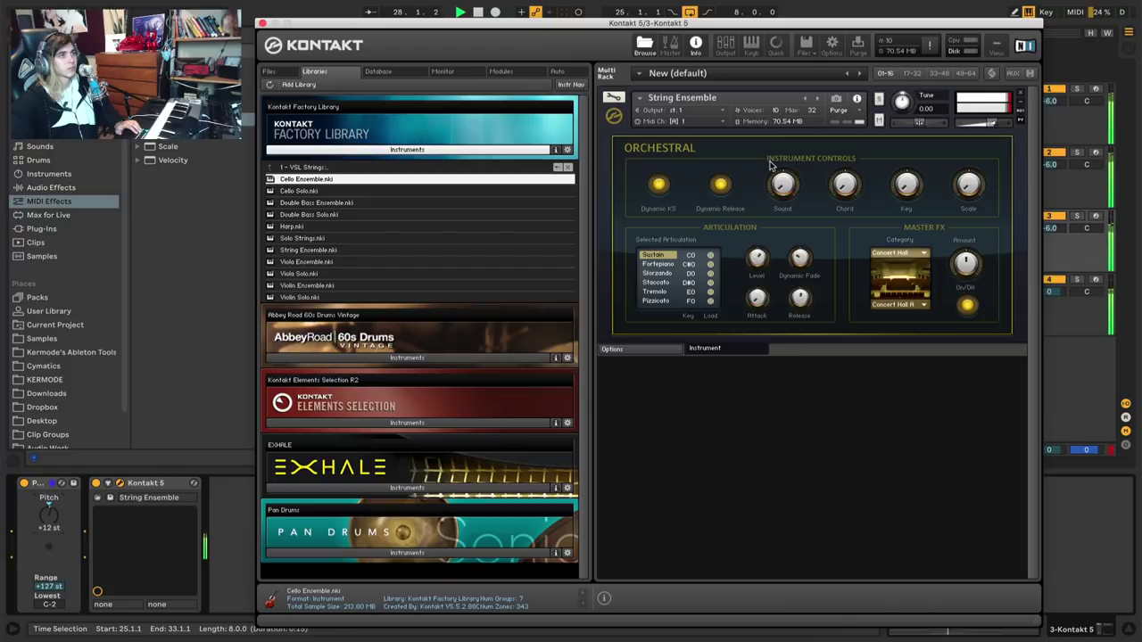
Solo the Kontakt 5 track briefly to check the strings, unsolo it, and close the Kontakt window
click(1077, 216)
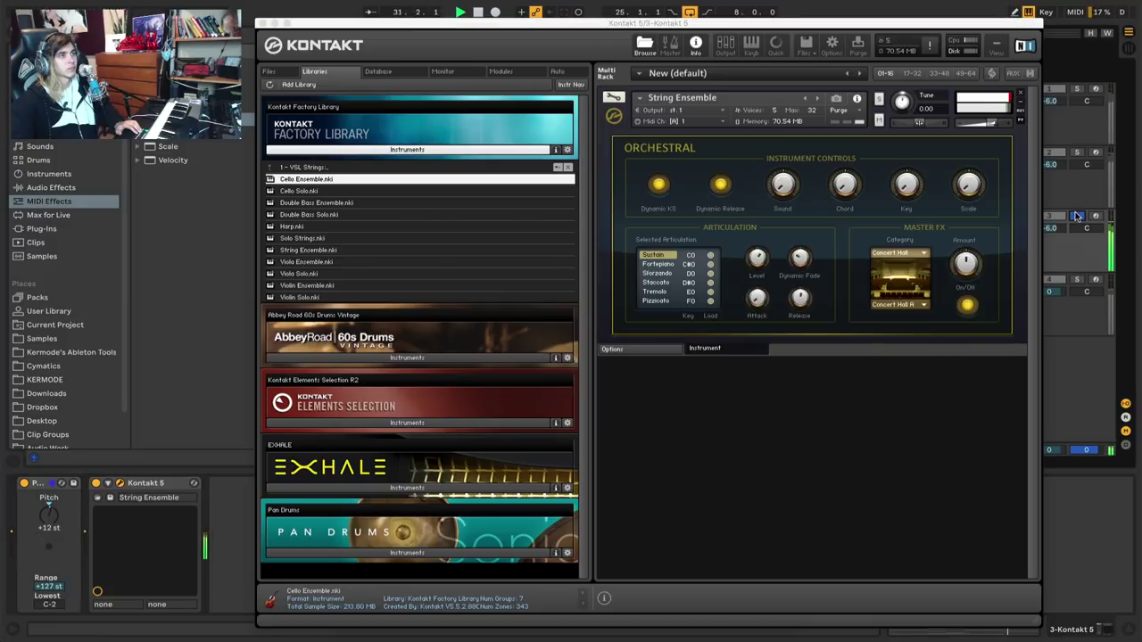
click(1077, 216)
click(264, 24)
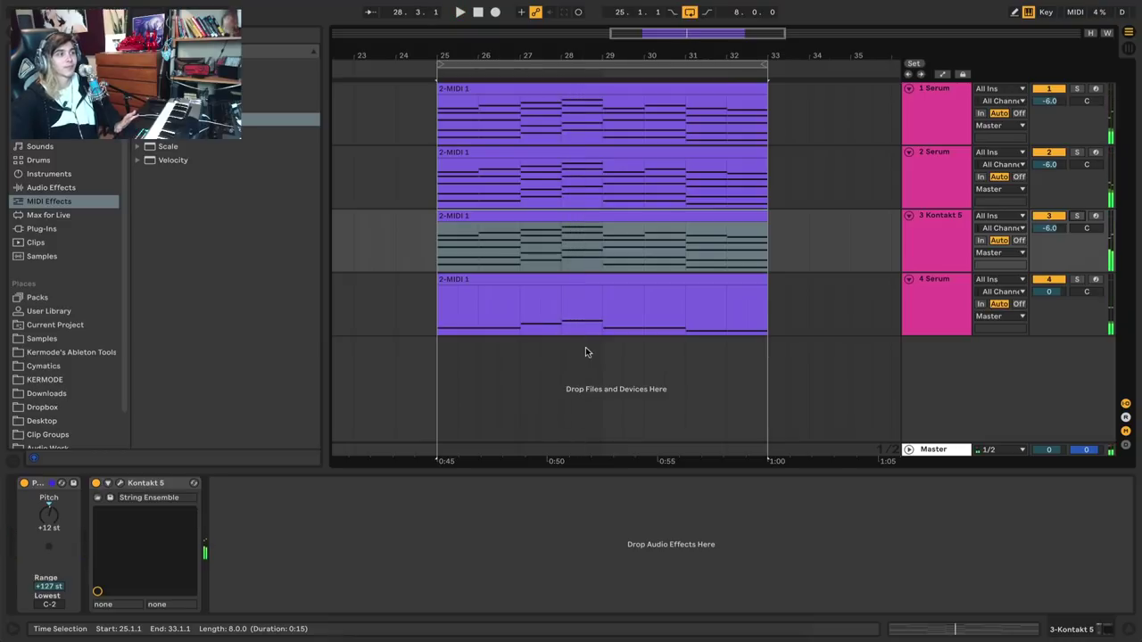
Switch off the String Ensemble's Concert Hall master effect, close Kontakt, and lower the Kontakt 5 track volume to -9.2 dB during playback
click(119, 482)
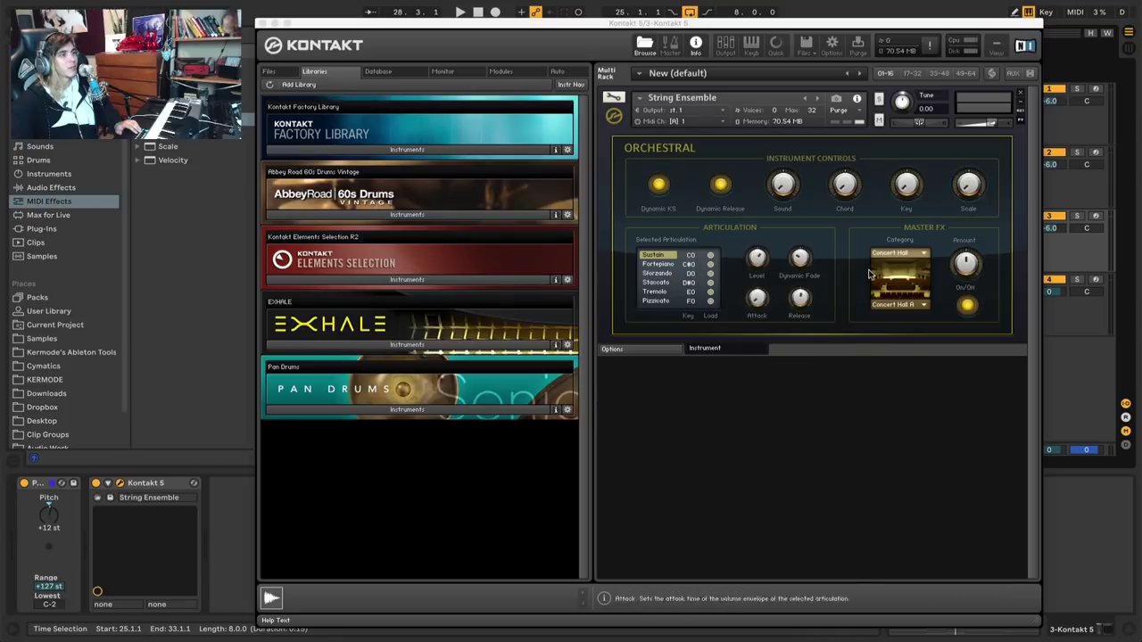
click(967, 306)
click(965, 305)
key(space)
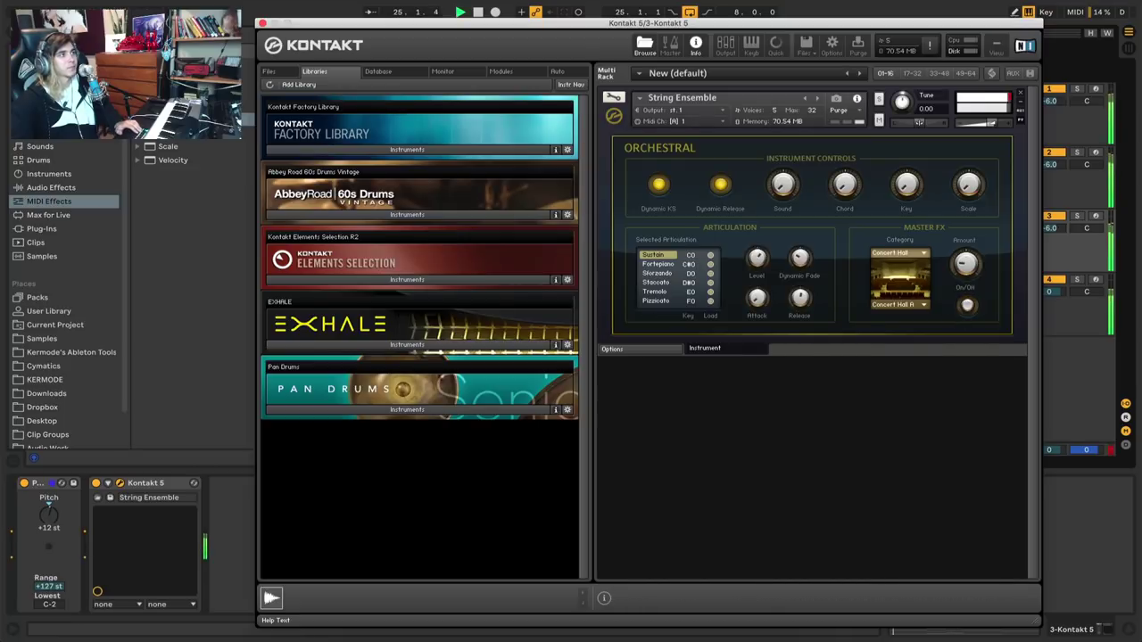
click(262, 24)
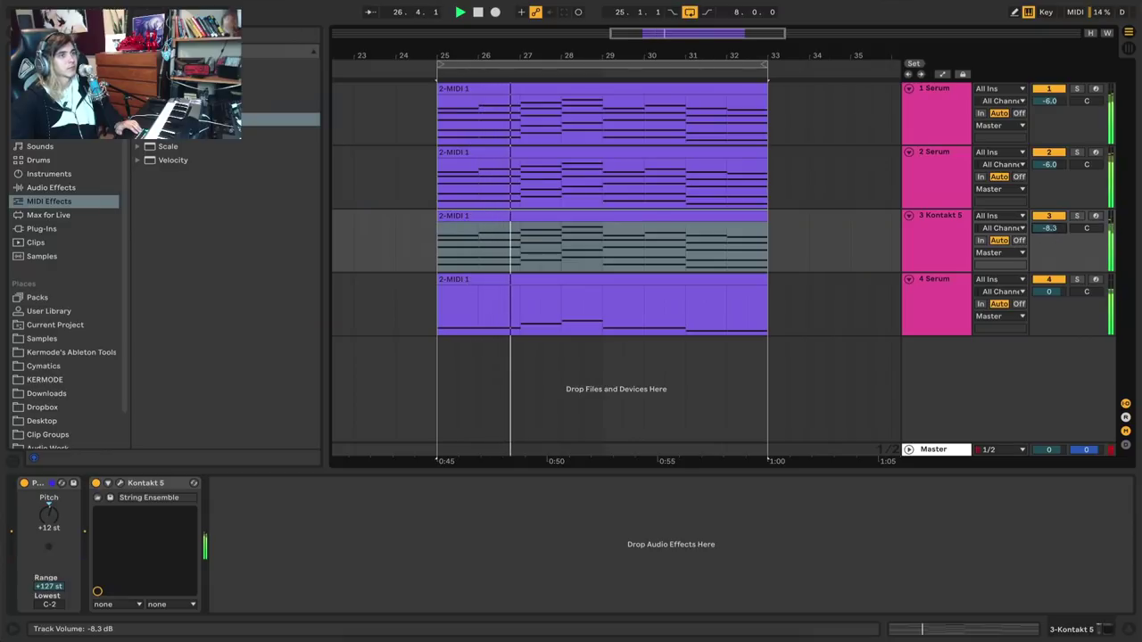
drag(1048, 227, 1050, 231)
Lower all four tracks together until both chord Serum tracks are at -10.5 dB, and play the loop to check the balance
click(936, 300)
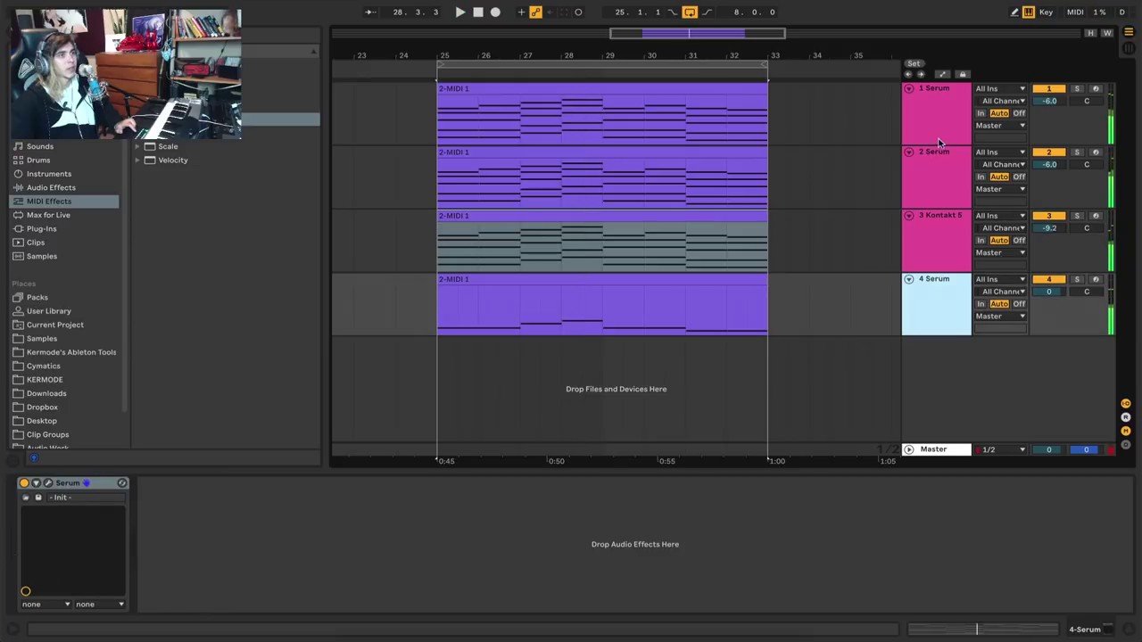
shift+click(939, 140)
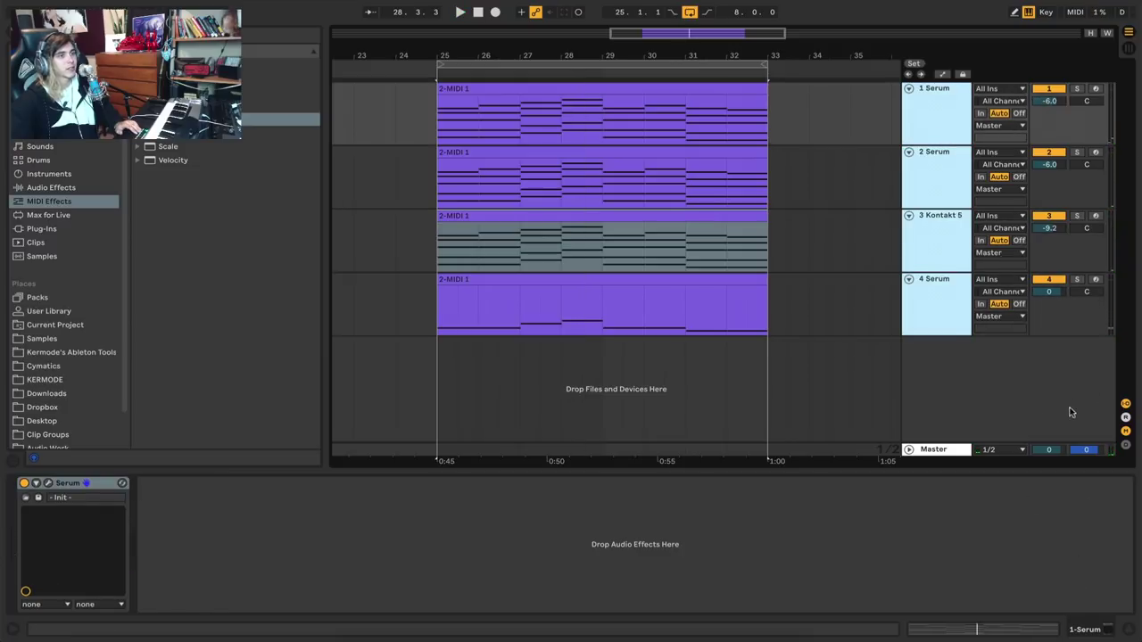
drag(1048, 100, 1049, 116)
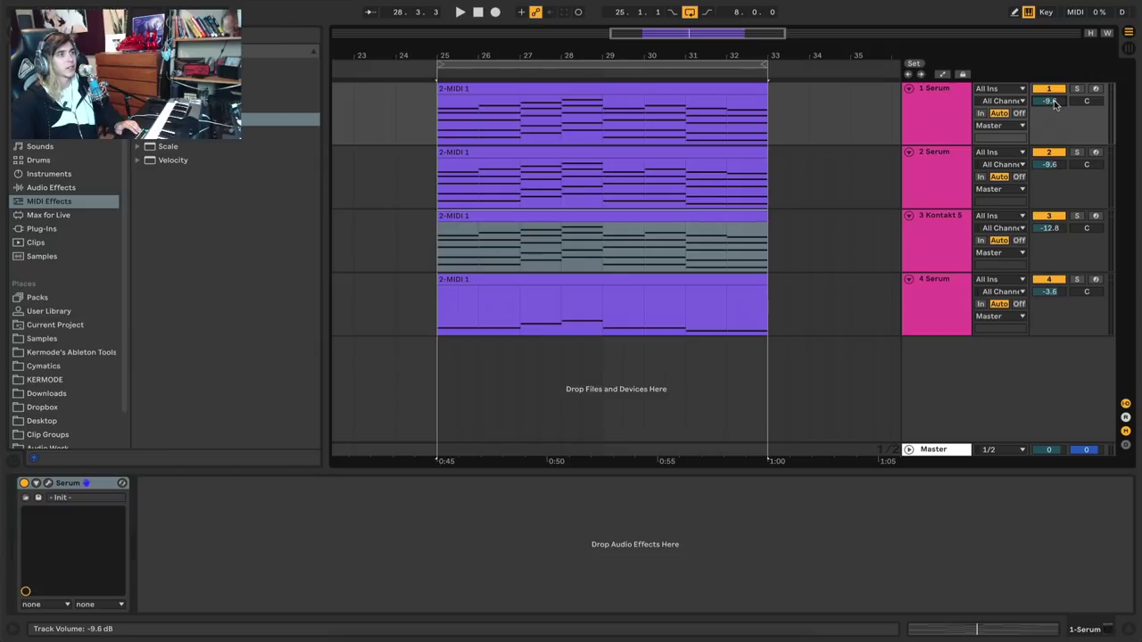
key(space)
drag(1054, 103, 1050, 114)
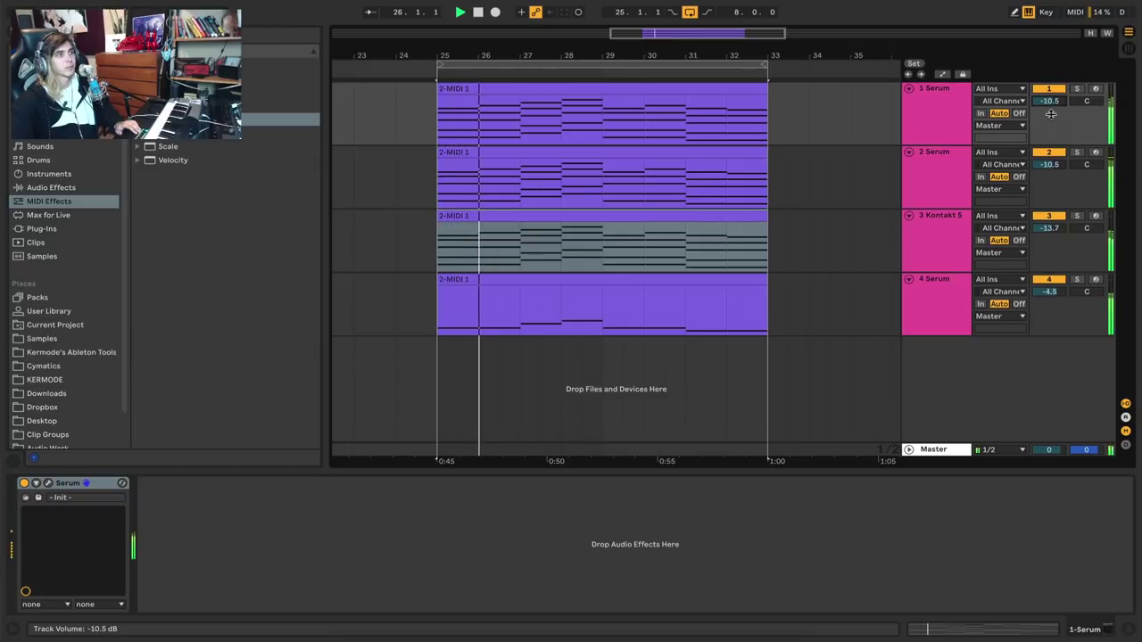
click(436, 133)
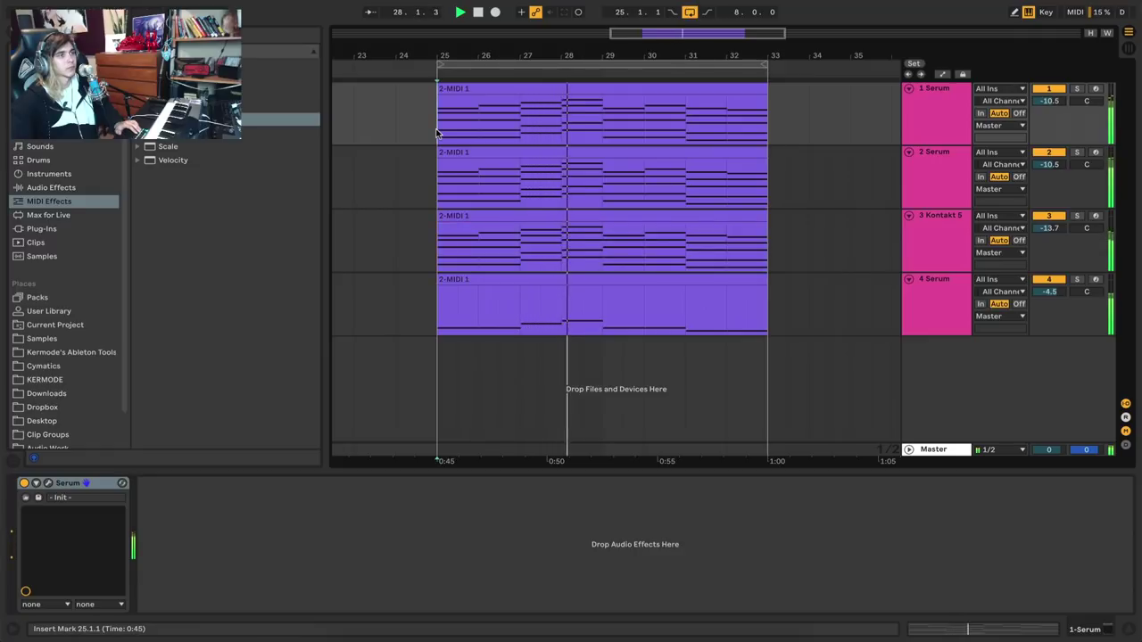
key(space)
click(440, 237)
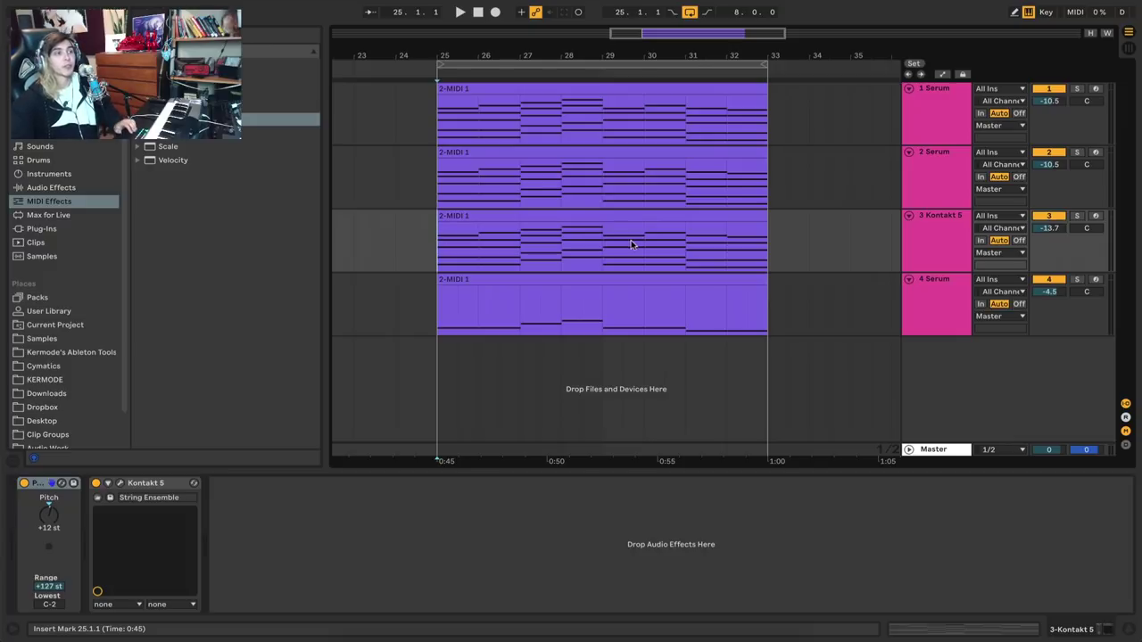
Duplicate track 2 Serum and open the copy's MIDI clip for editing
click(935, 173)
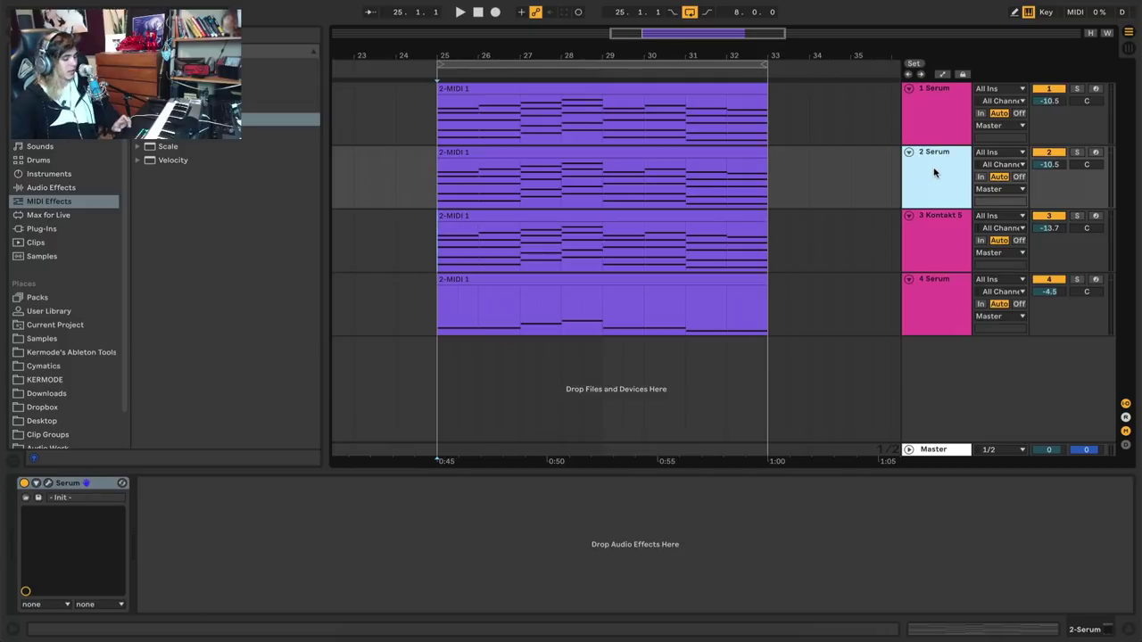
key(ctrl+d)
double_click(573, 210)
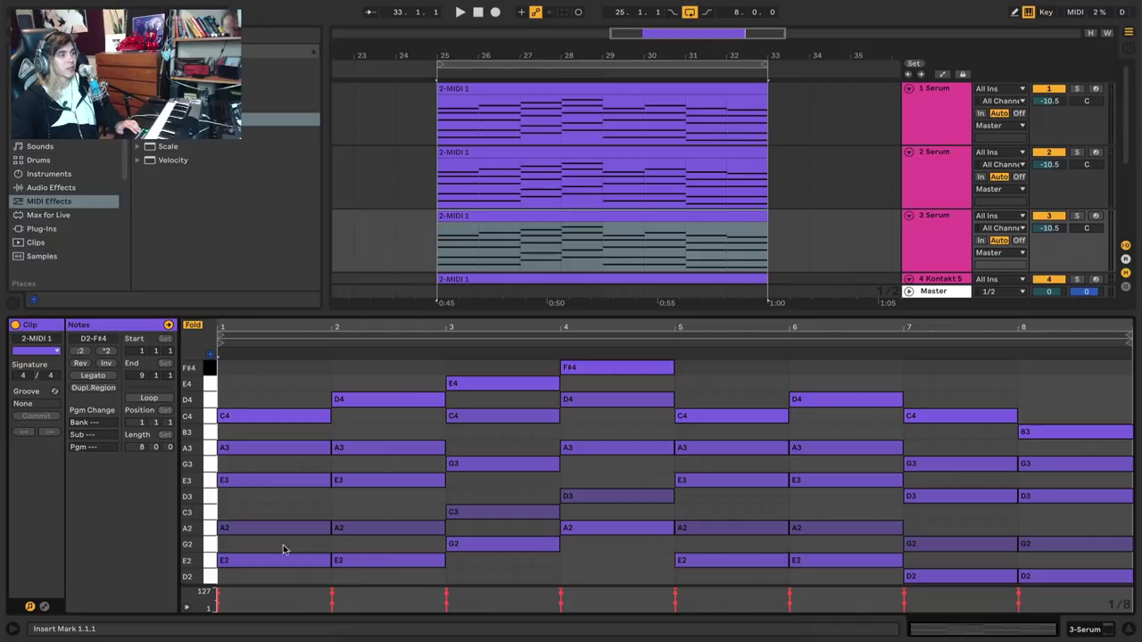
Deactivate every note below the top melody line in the duplicated clip, leaving only the highest note of each chord active
drag(227, 457, 999, 626)
key(0)
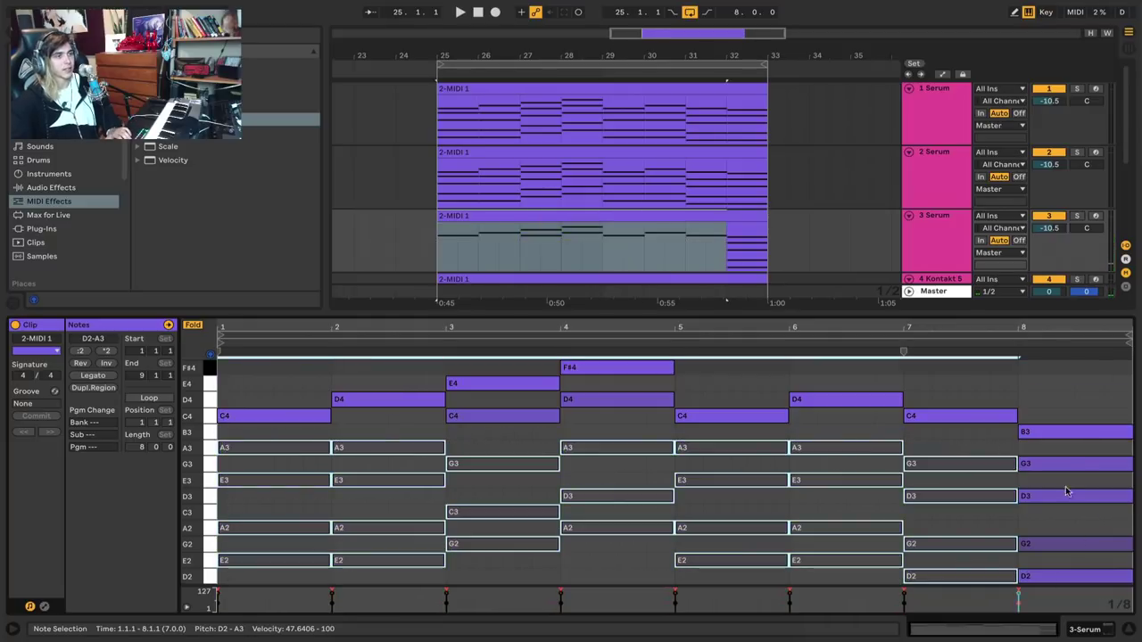
click(1022, 577)
click(1039, 479)
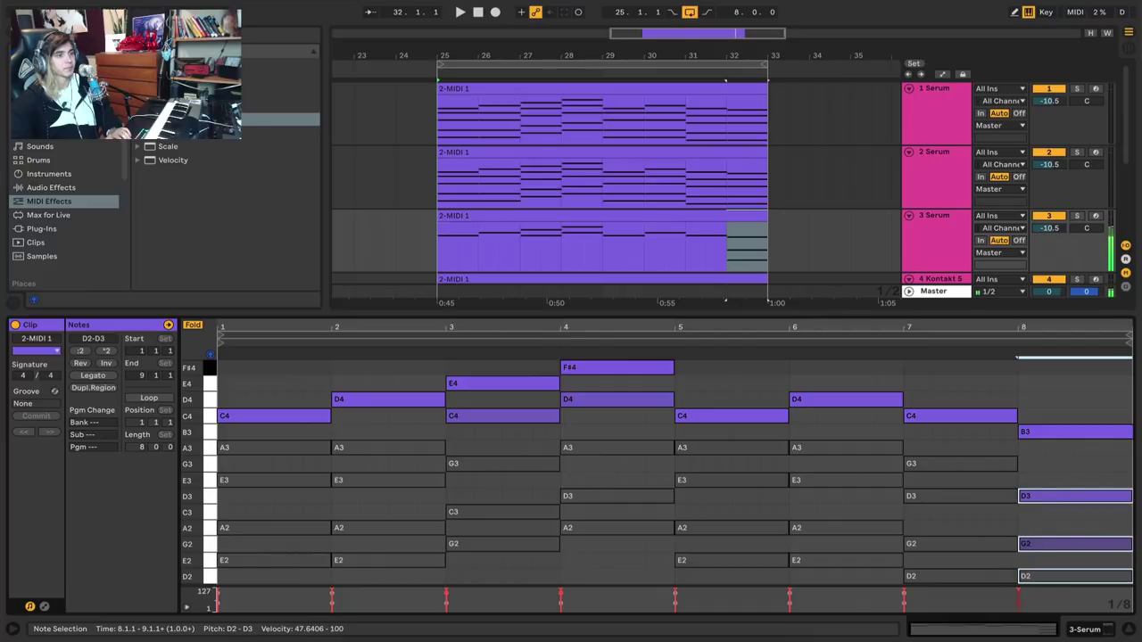
drag(525, 408, 690, 431)
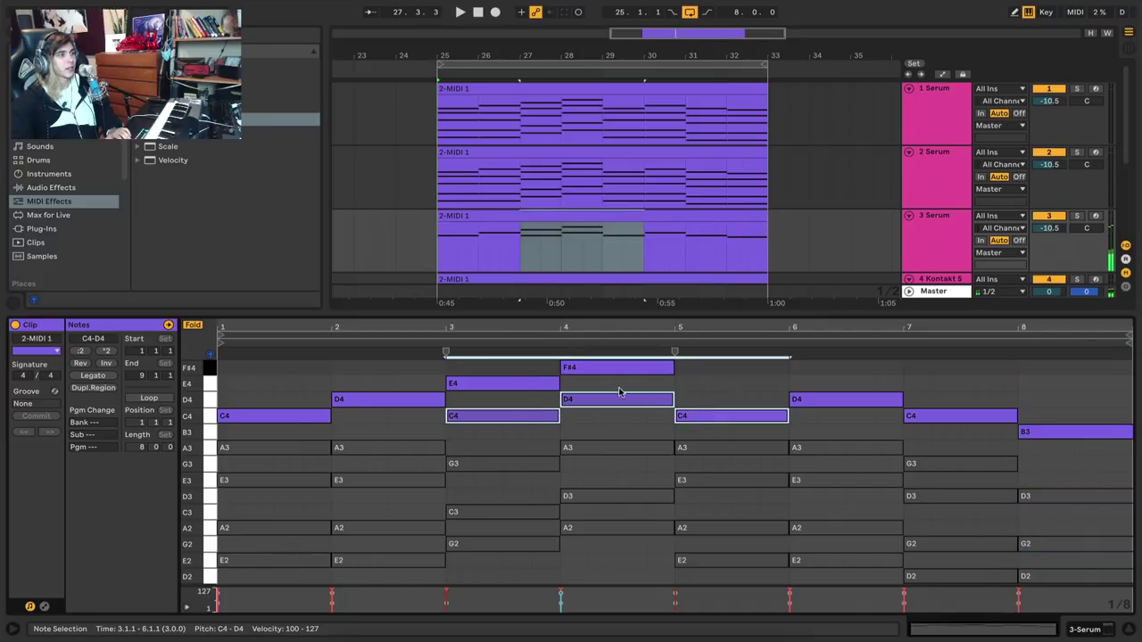
drag(618, 390, 588, 430)
key(0)
click(478, 215)
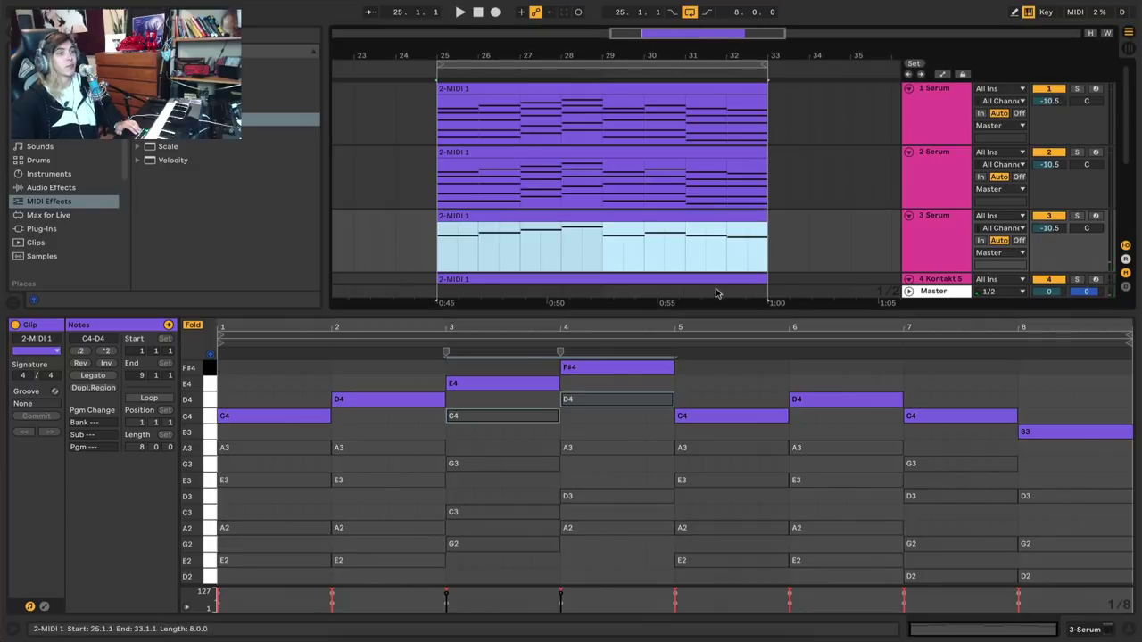
click(902, 245)
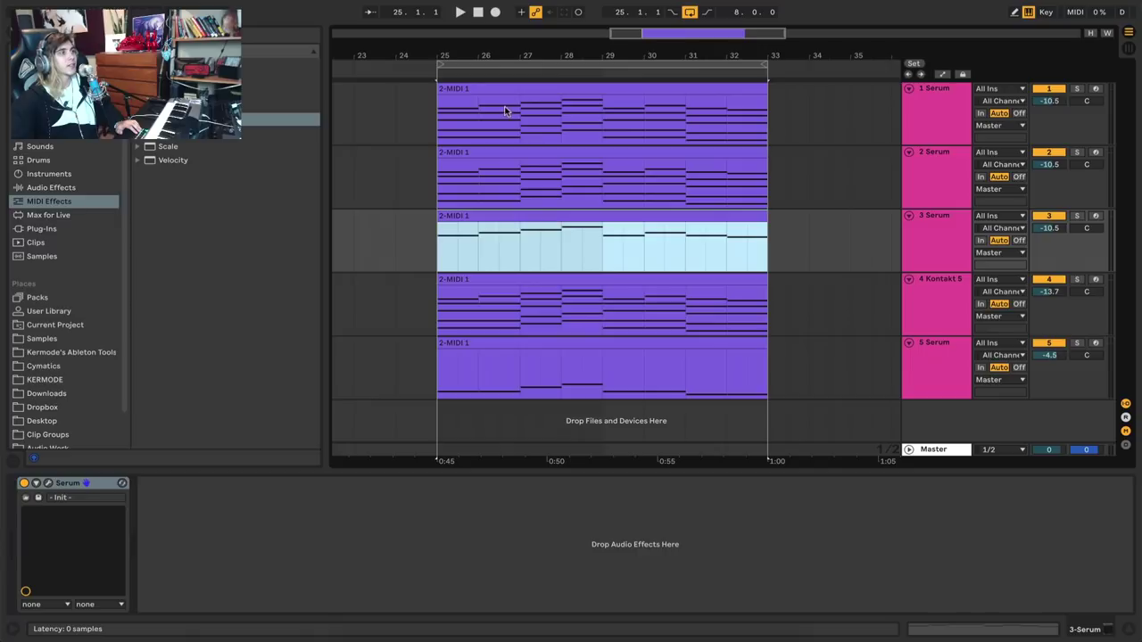
Load the LEAD - APEX preset into track 3's Serum and set the track volume to -7.1 dB during playback
click(38, 497)
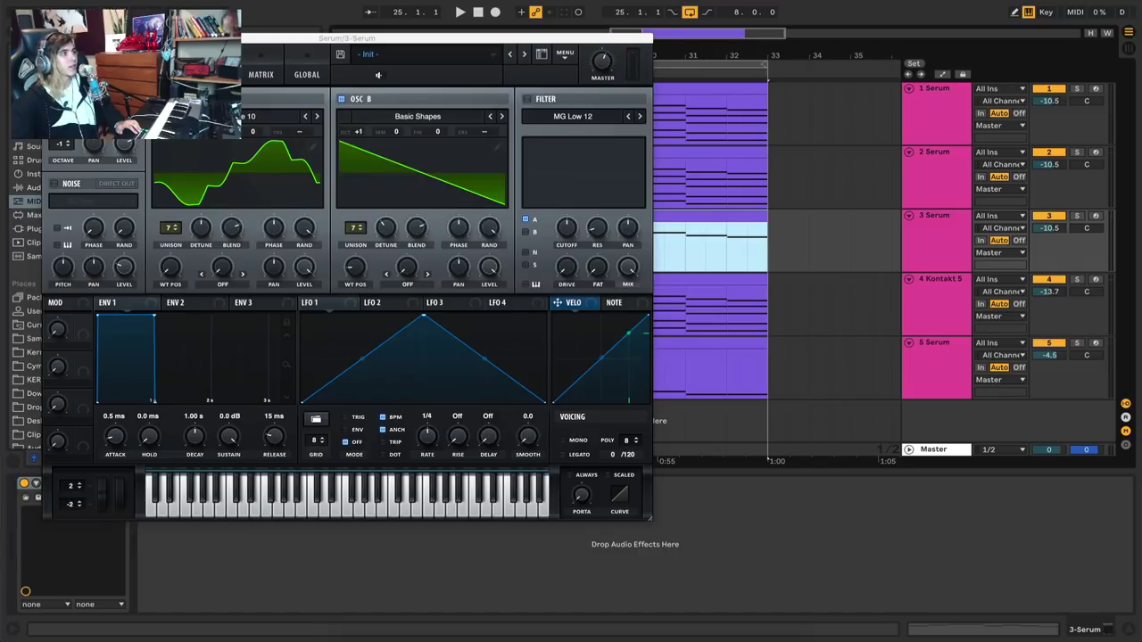
click(379, 54)
mouse_move(423, 153)
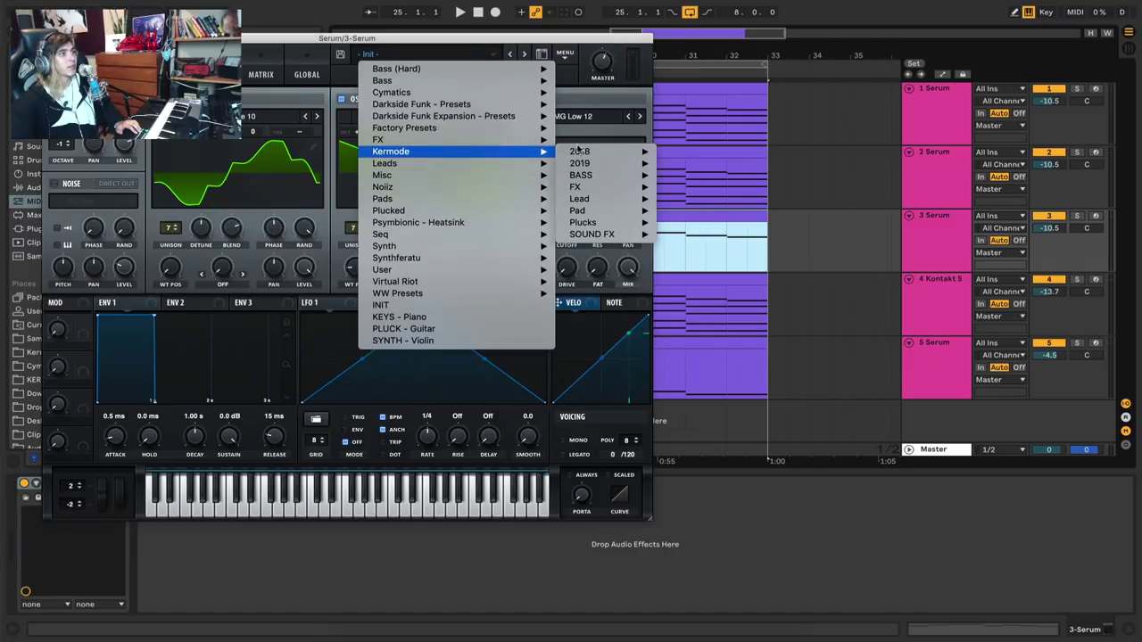
mouse_move(580, 152)
click(852, 287)
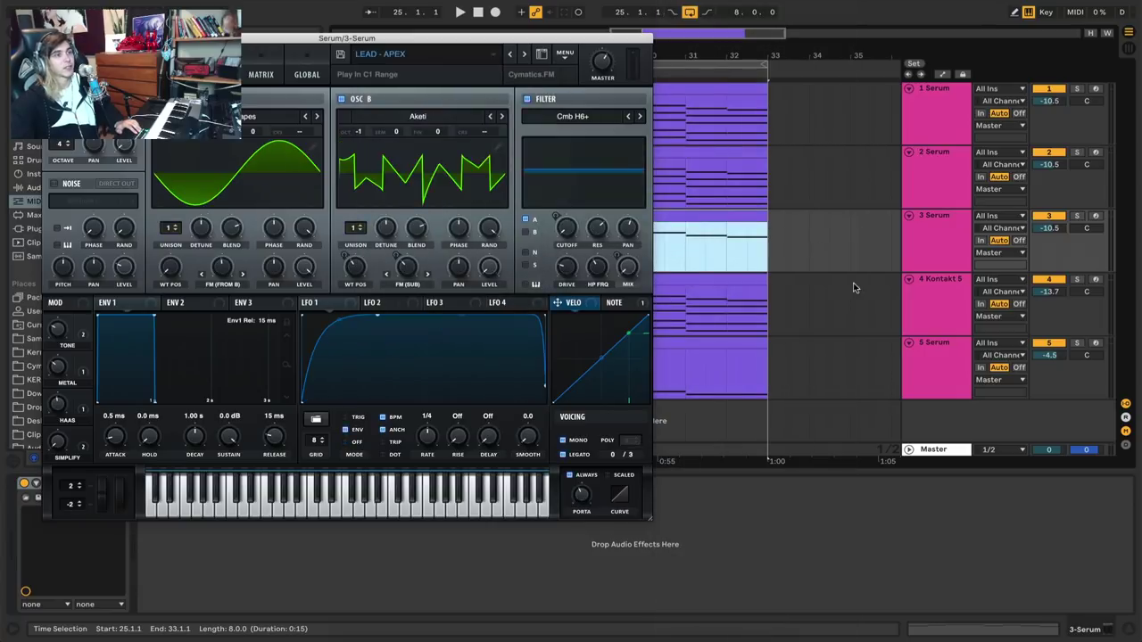
key(space)
drag(1063, 232, 1063, 214)
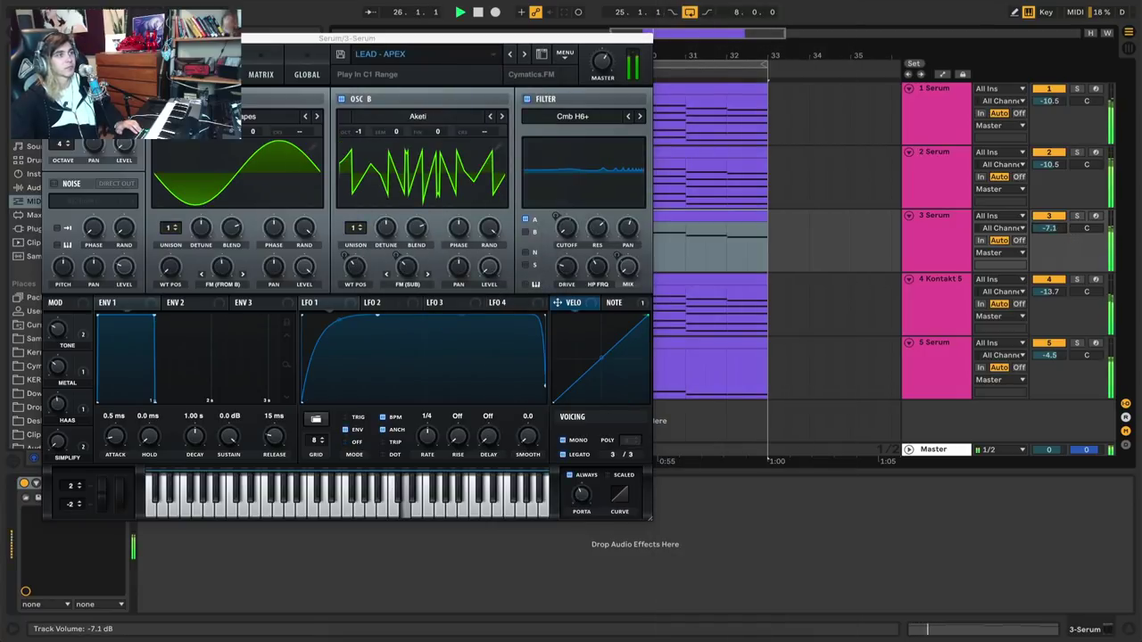
Audition the following lead presets up to LEAD - BLACK TIGER, set Serum's master volume to 76%, and close the plug-in window
click(526, 54)
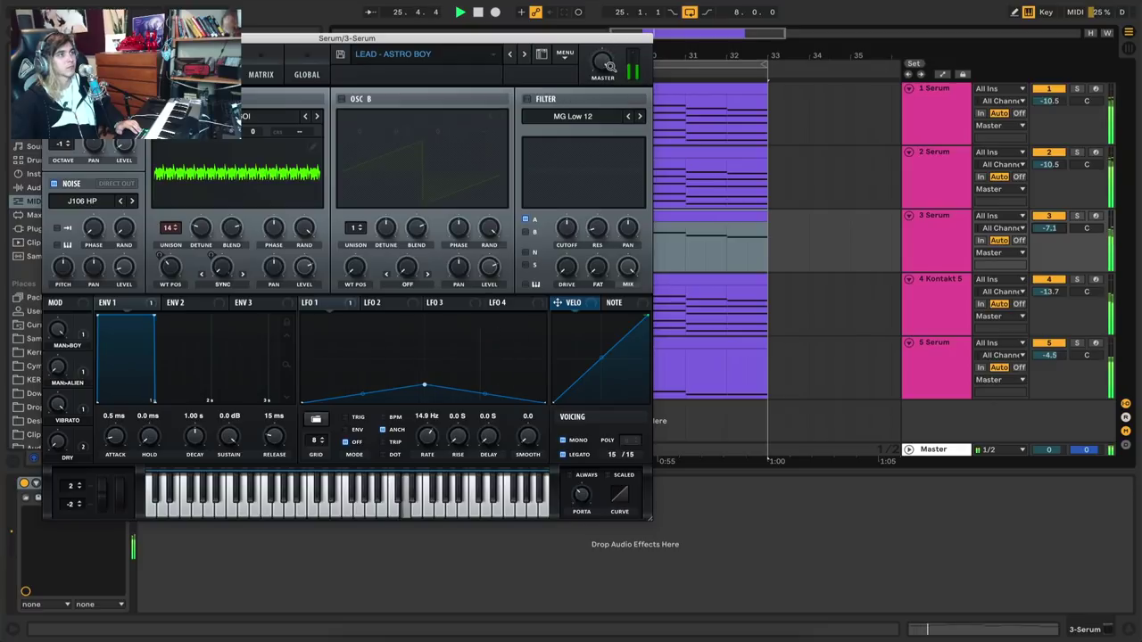
click(526, 54)
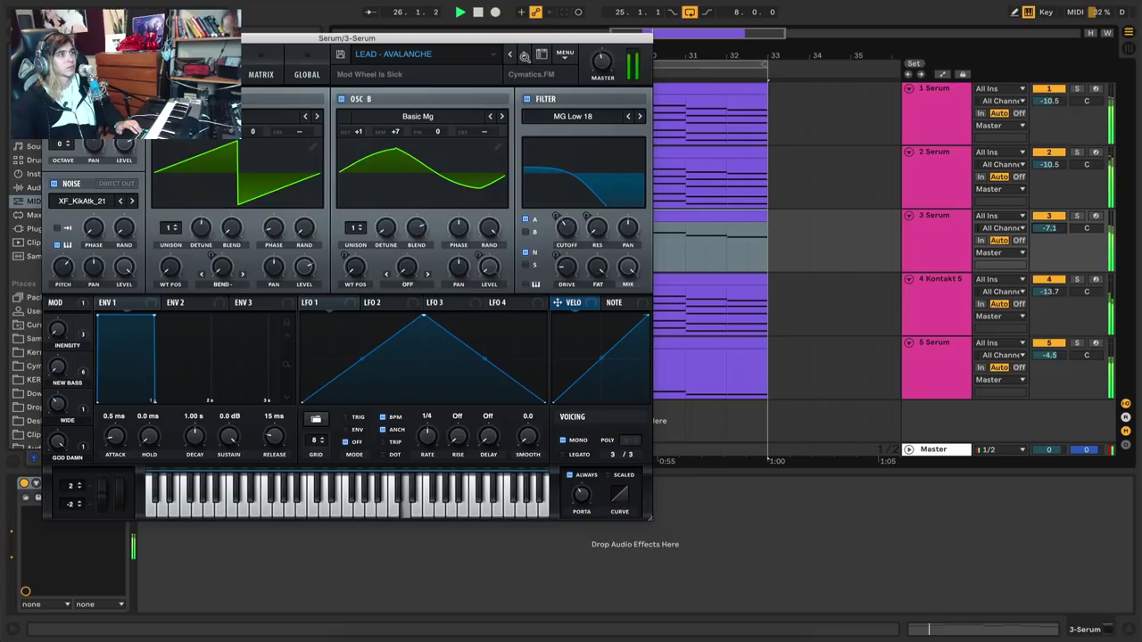
click(525, 54)
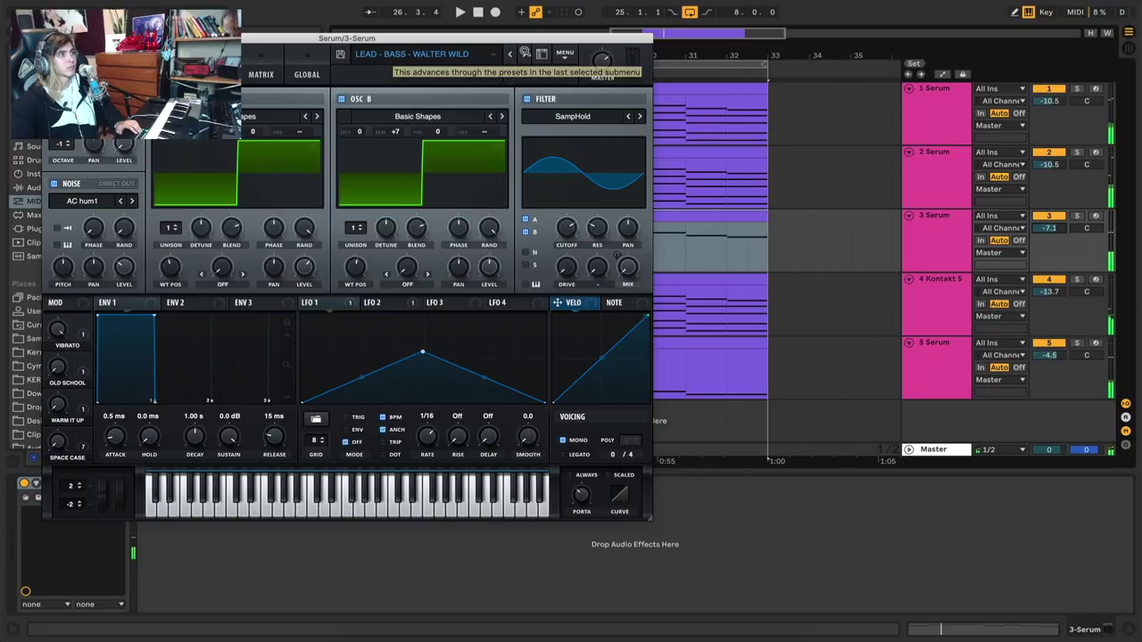
click(524, 54)
drag(600, 69, 600, 58)
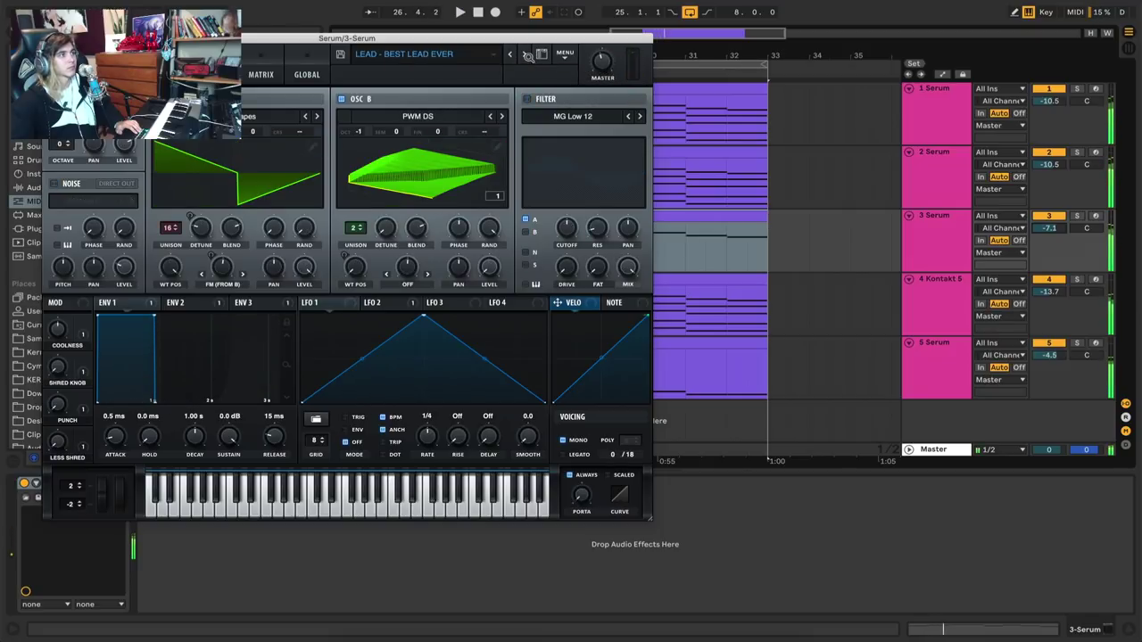
click(527, 56)
drag(608, 72, 602, 46)
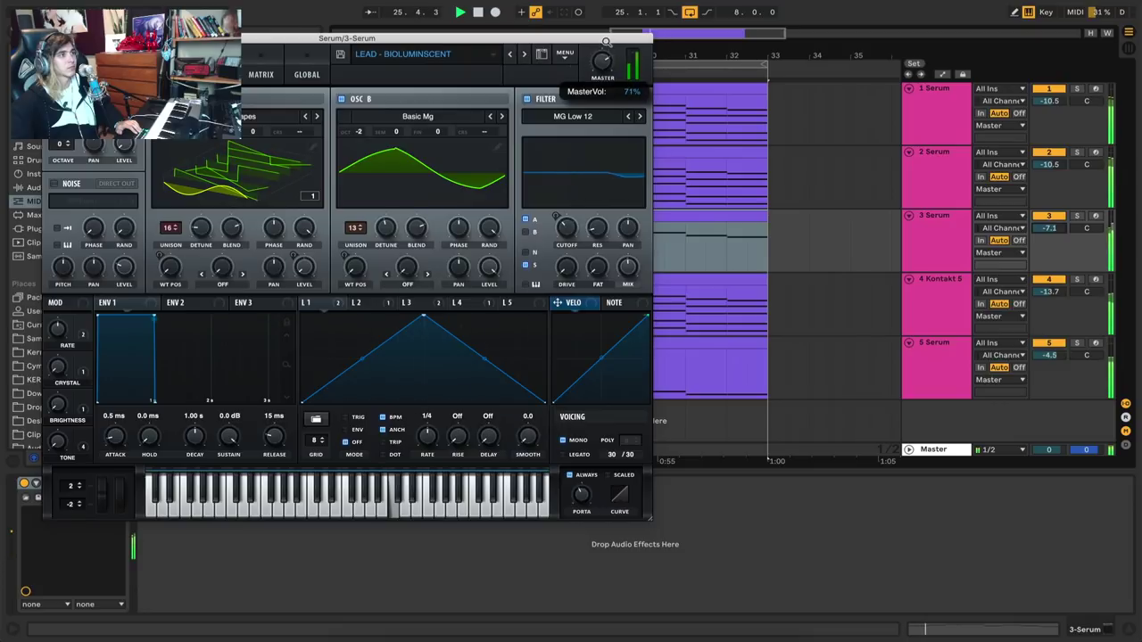
click(526, 55)
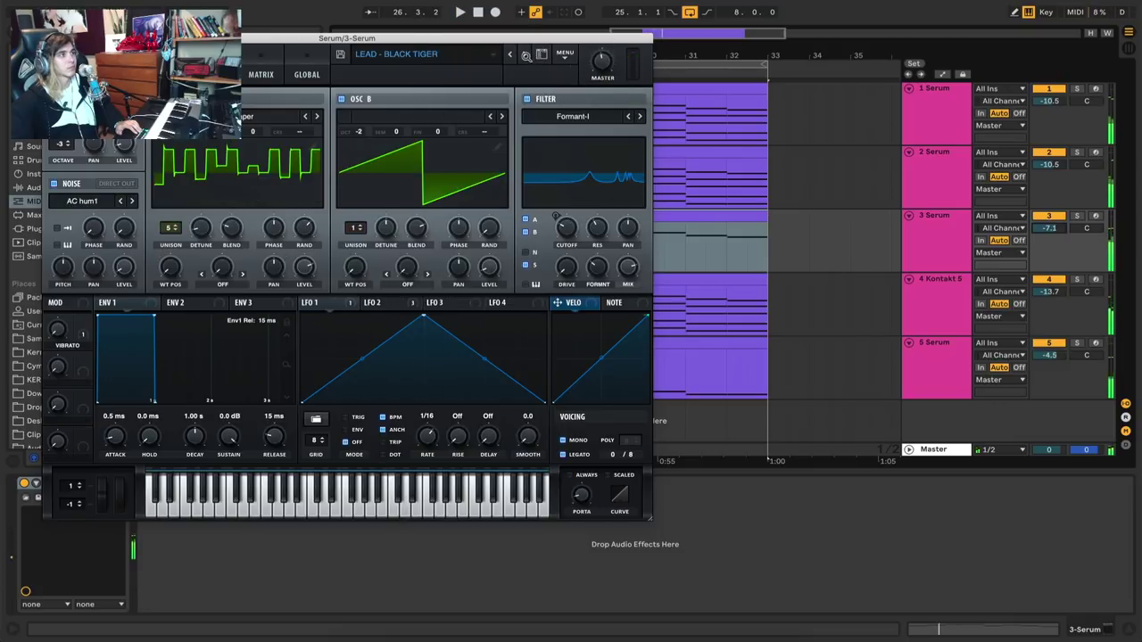
drag(591, 67, 603, 35)
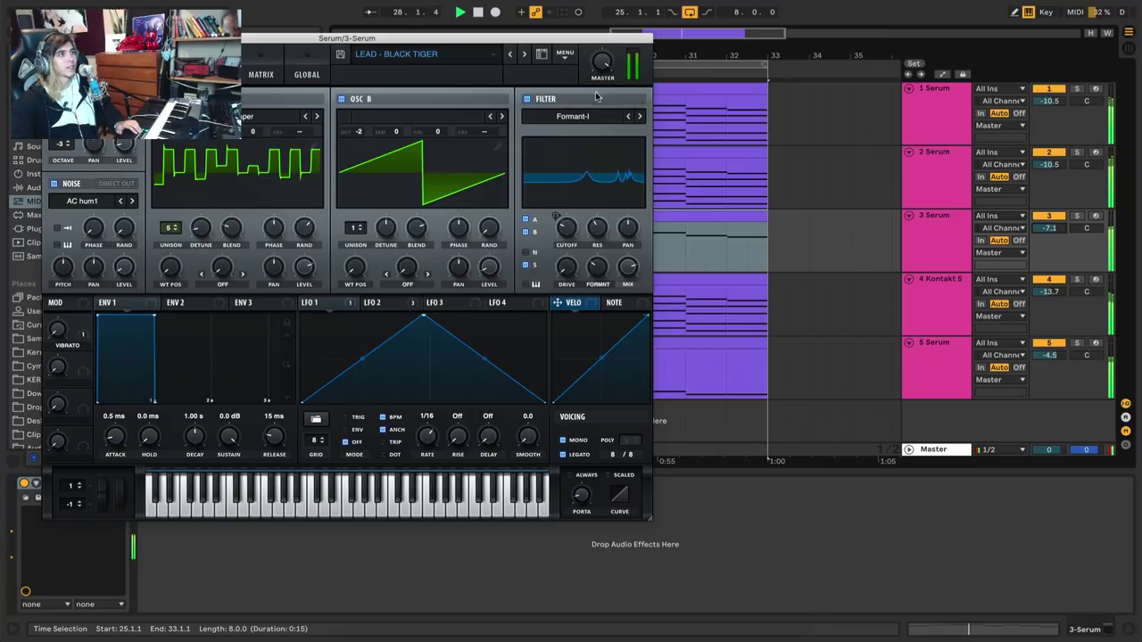
mouse_move(604, 66)
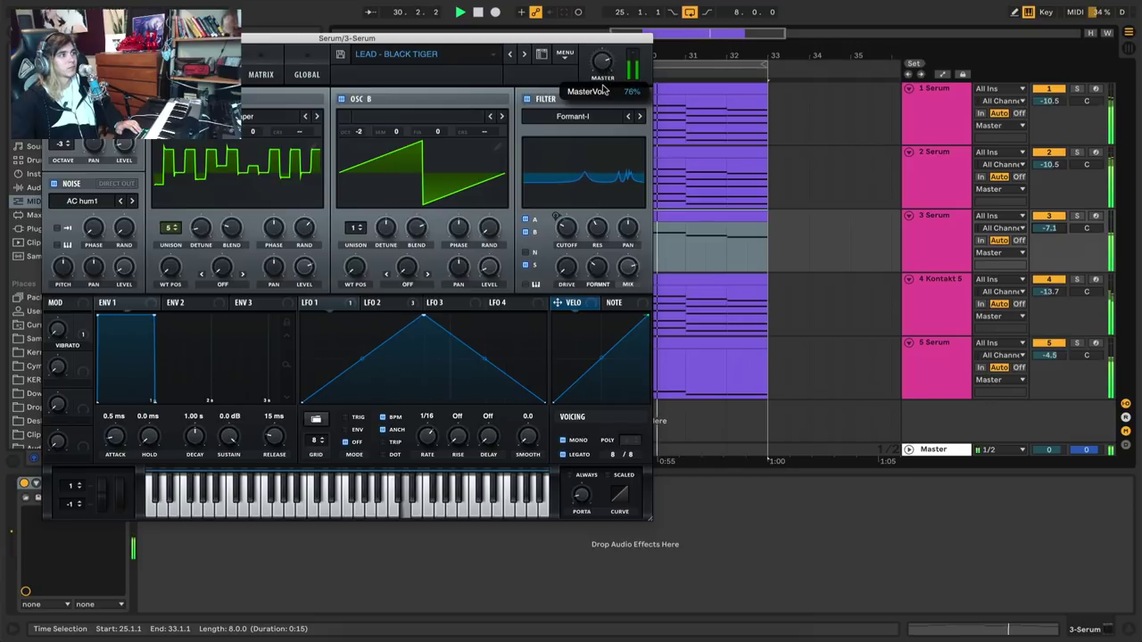
key(super+w)
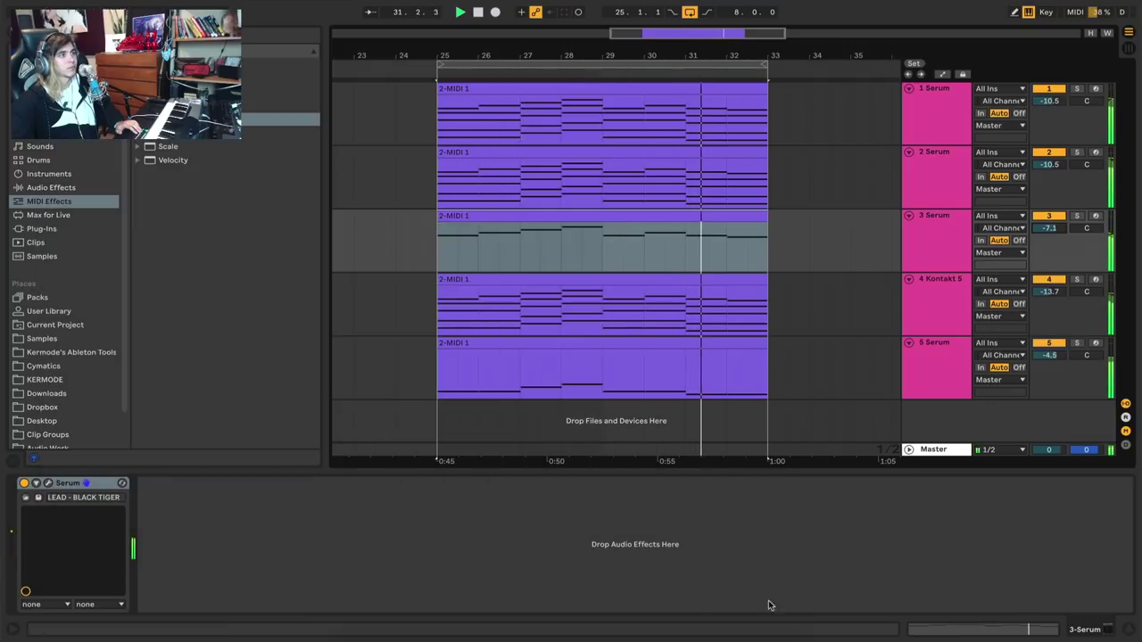
Solo the track 3 lead briefly to hear it alone, unsolo it, and stop playback
click(1076, 216)
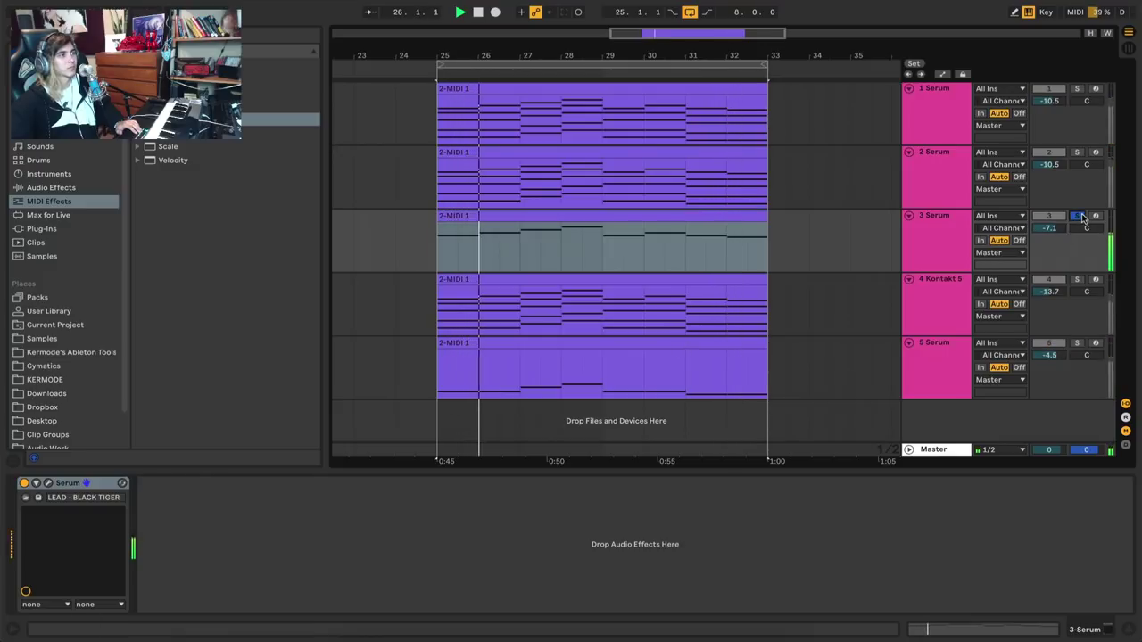
click(1079, 216)
key(space)
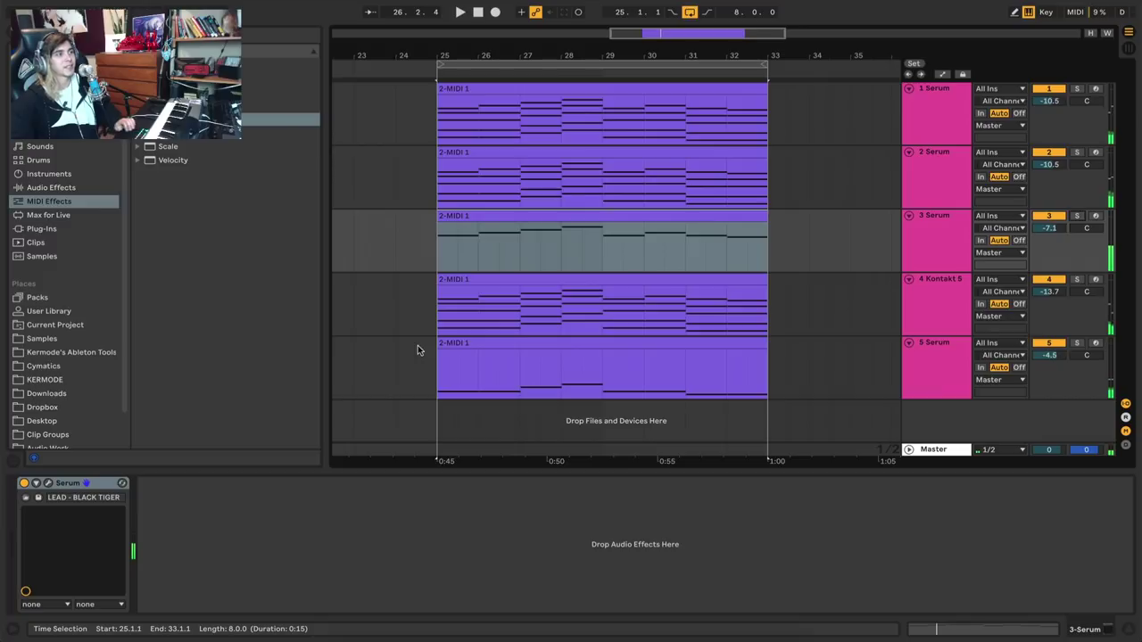
Group the three Serum chord and lead tracks with the Kontakt 5 track and fold the group
click(951, 285)
shift+click(934, 126)
key(ctrl+g)
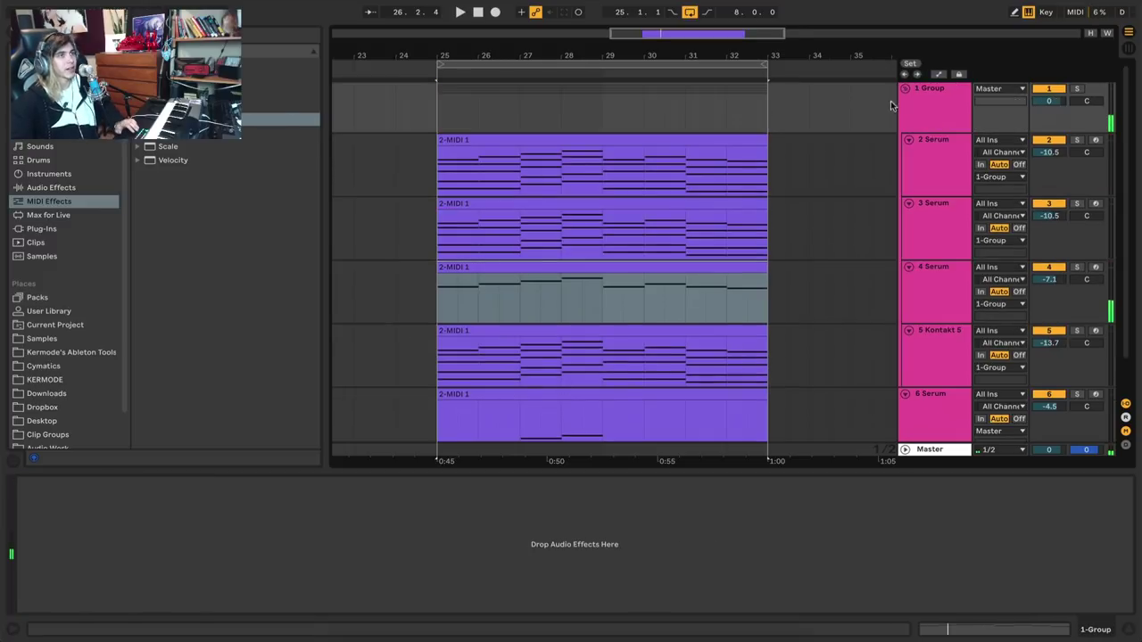
click(905, 89)
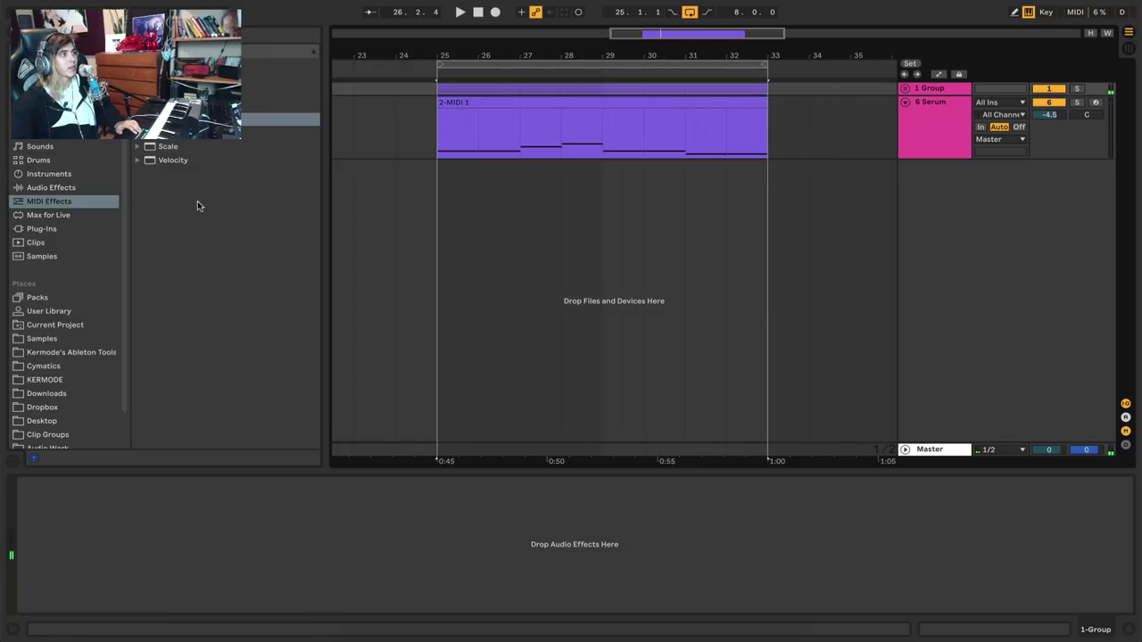
Find FabFilter Pro-Q 3 among the plug-ins by searching for "fab" and load it onto the chord group
click(61, 228)
key(ctrl+f)
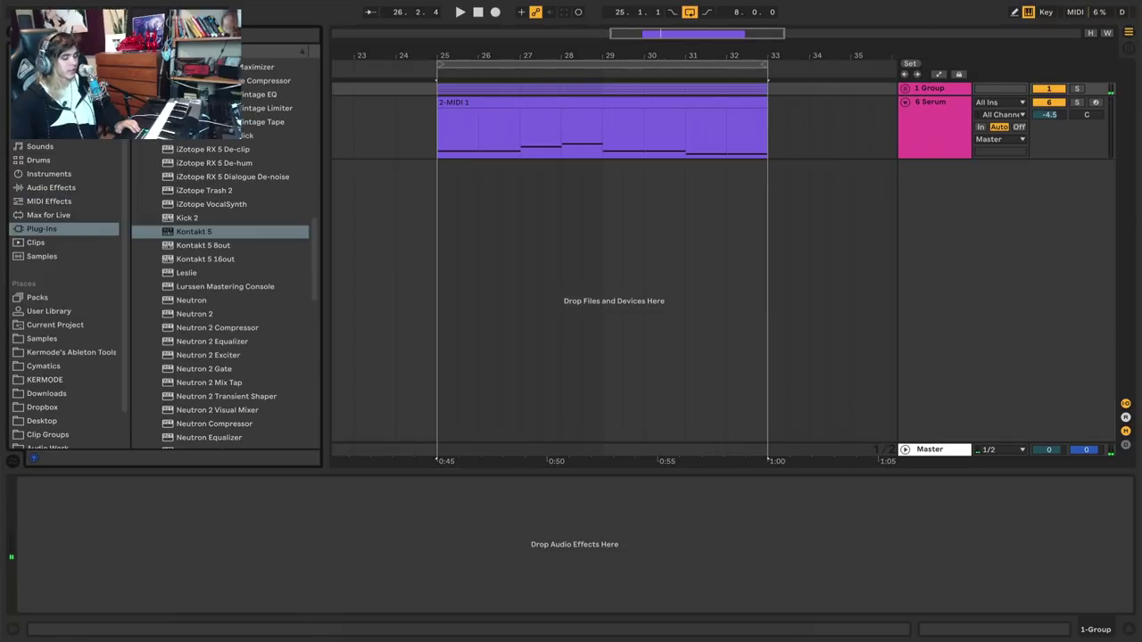
text(fab)
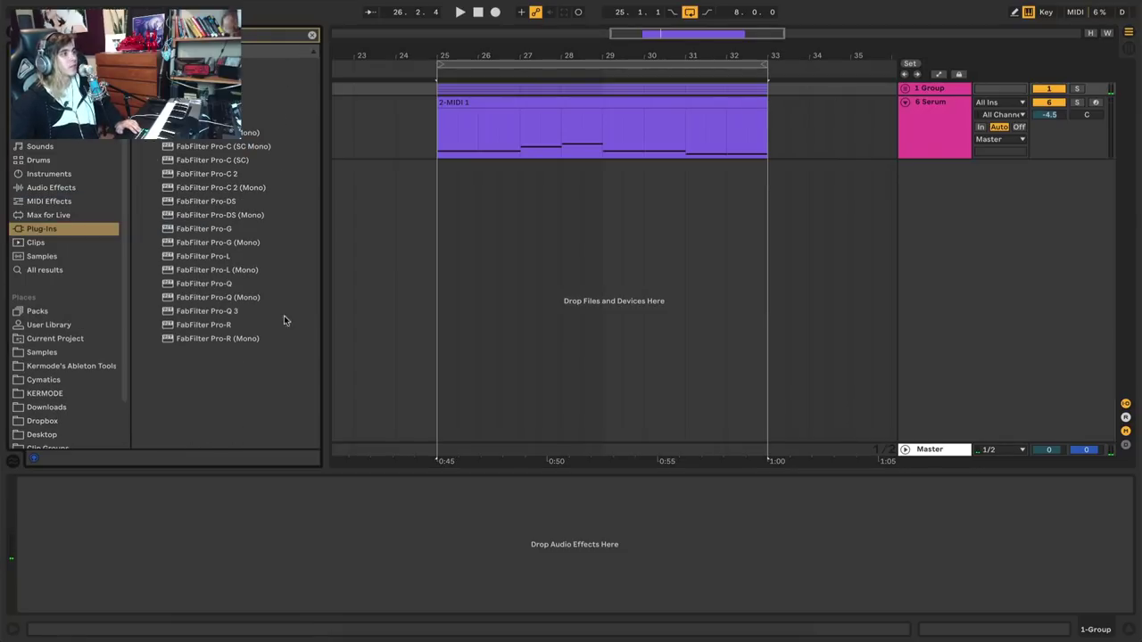
click(214, 312)
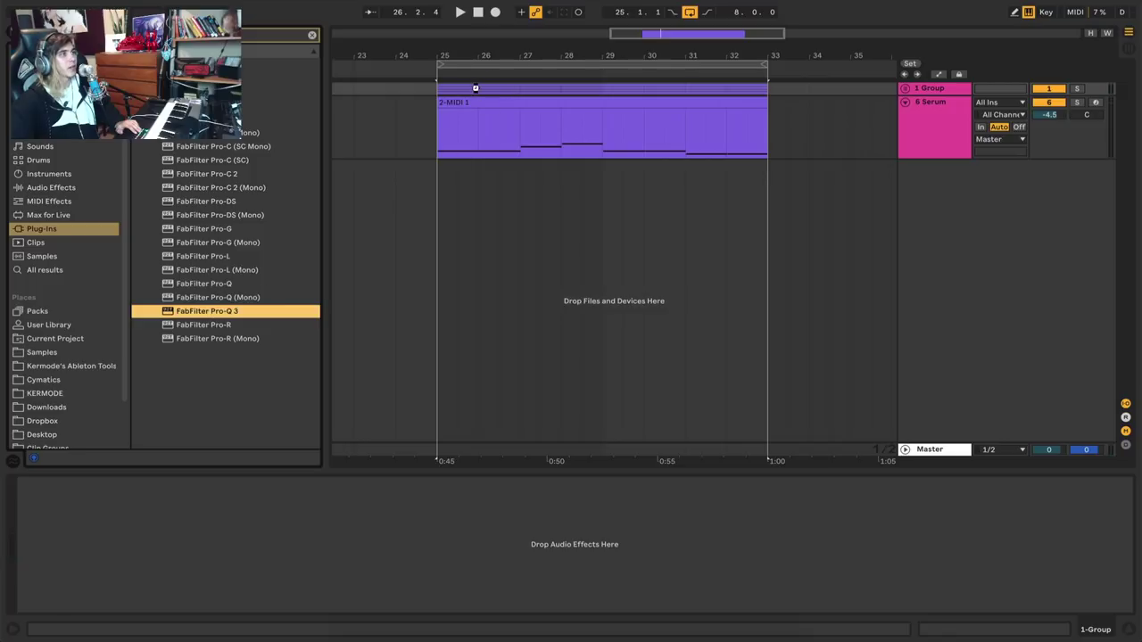
key(Return)
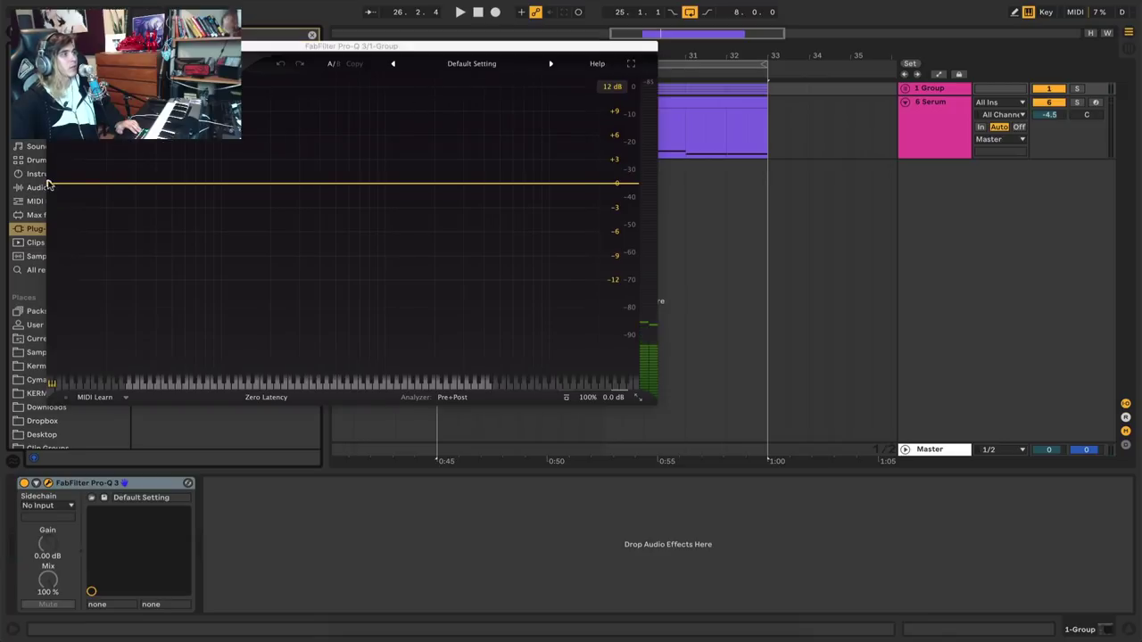
Add an 18 dB/oct low cut in the chord group's Pro-Q 3, start playback, and close the plug-in window
drag(56, 184, 256, 182)
click(90, 361)
click(107, 398)
key(space)
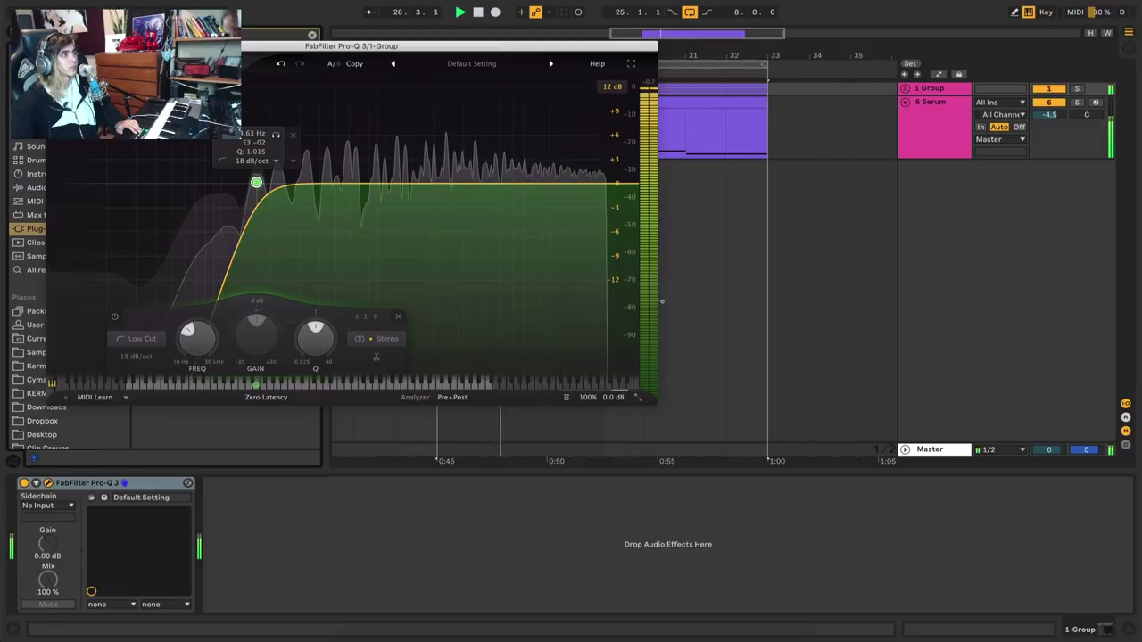
click(52, 47)
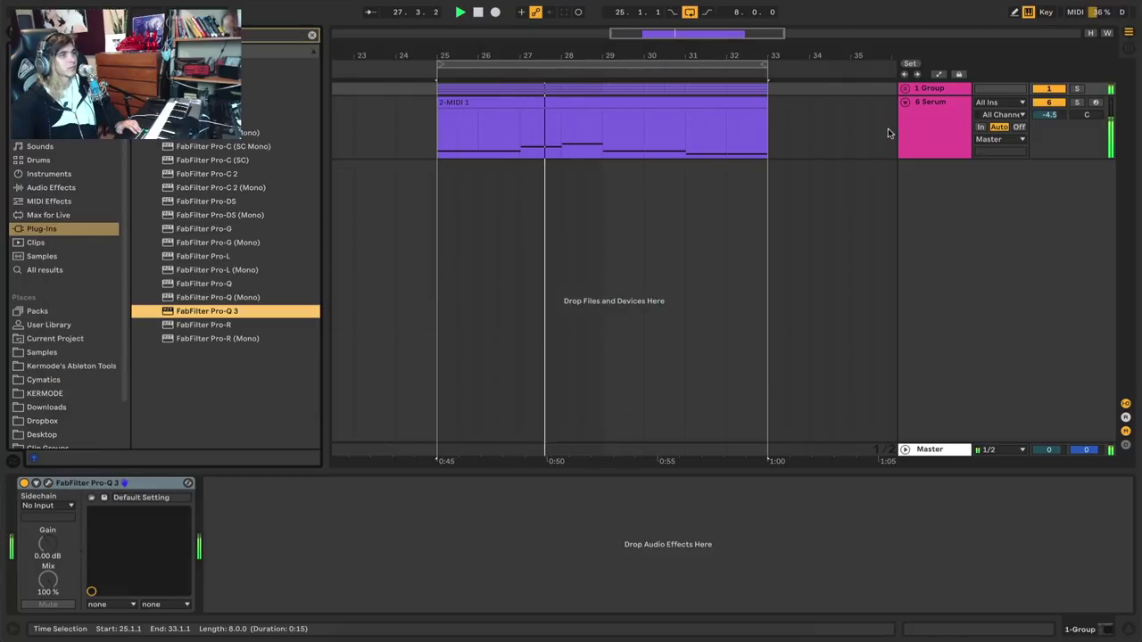
Fold the Serum bass track and play the loop briefly from bar 25
click(903, 105)
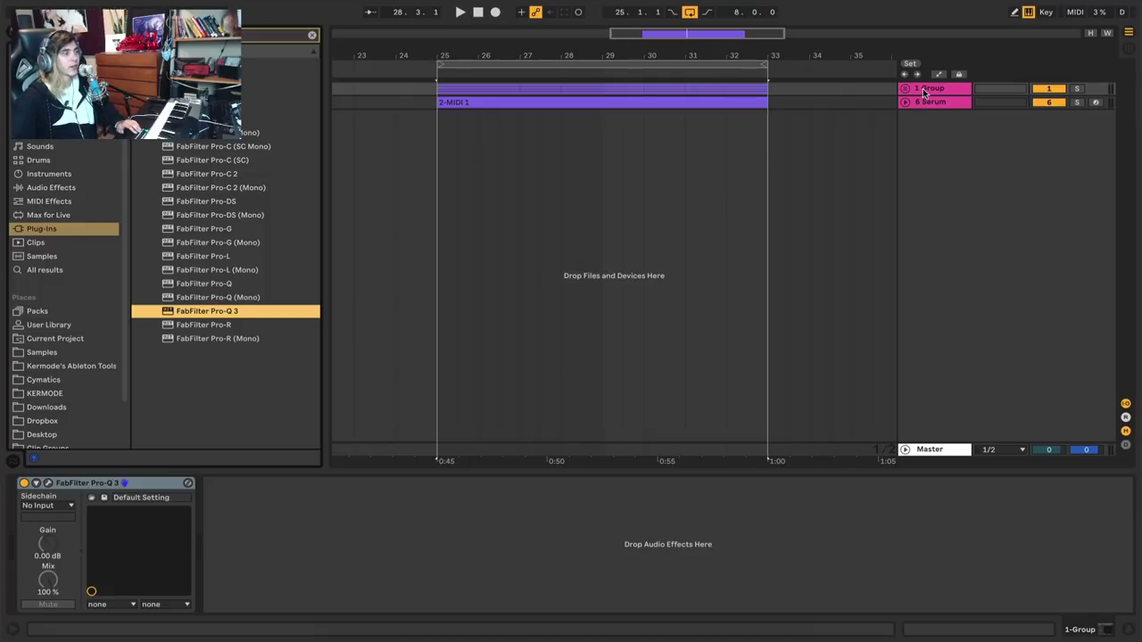
click(441, 96)
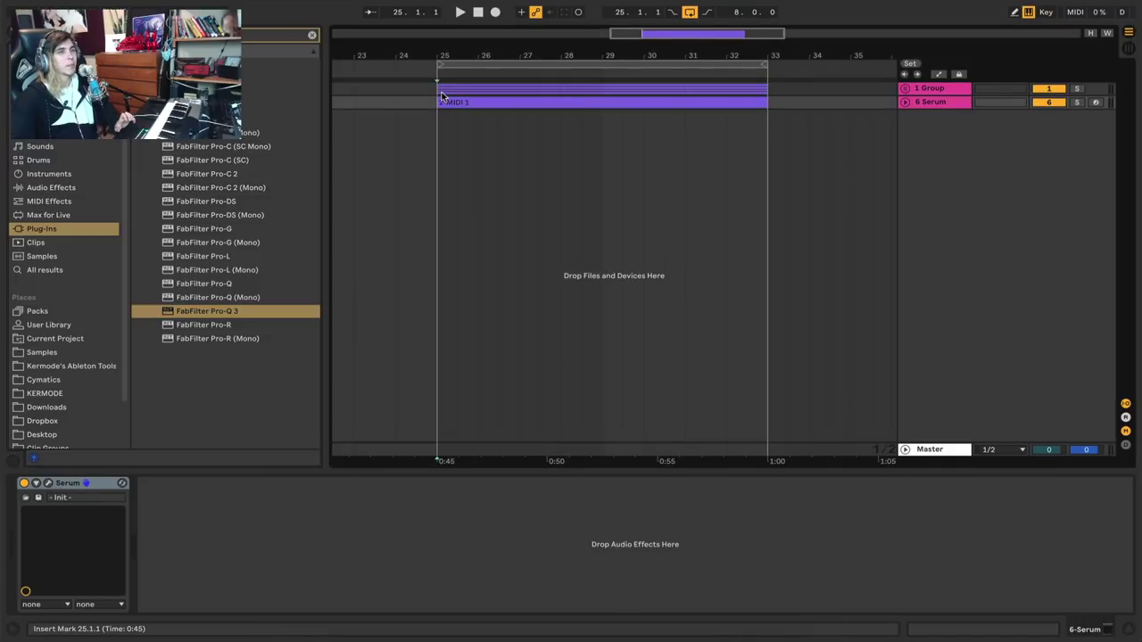
key(space)
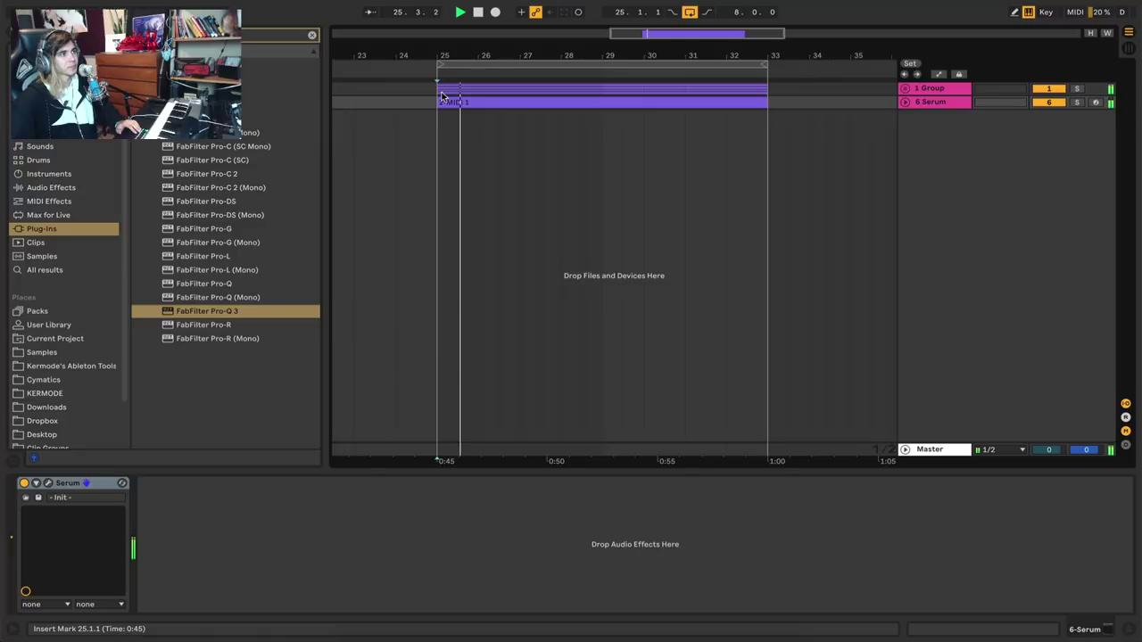
key(space)
Add an Auto Filter to the chord group and set it to high-pass at 1.86 kHz
click(40, 188)
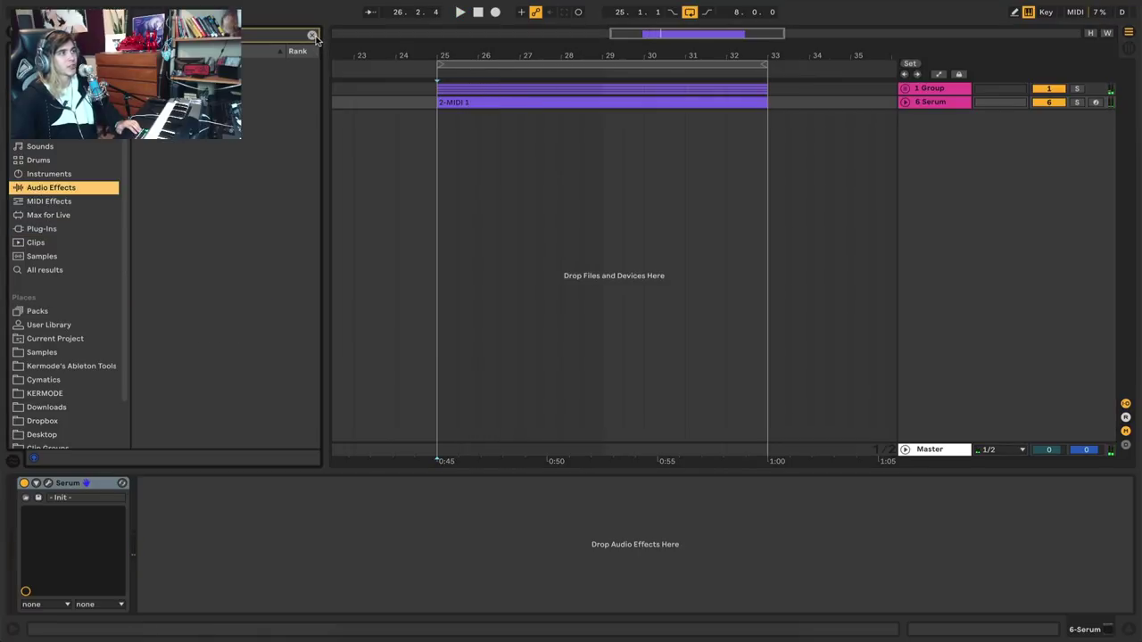
click(313, 36)
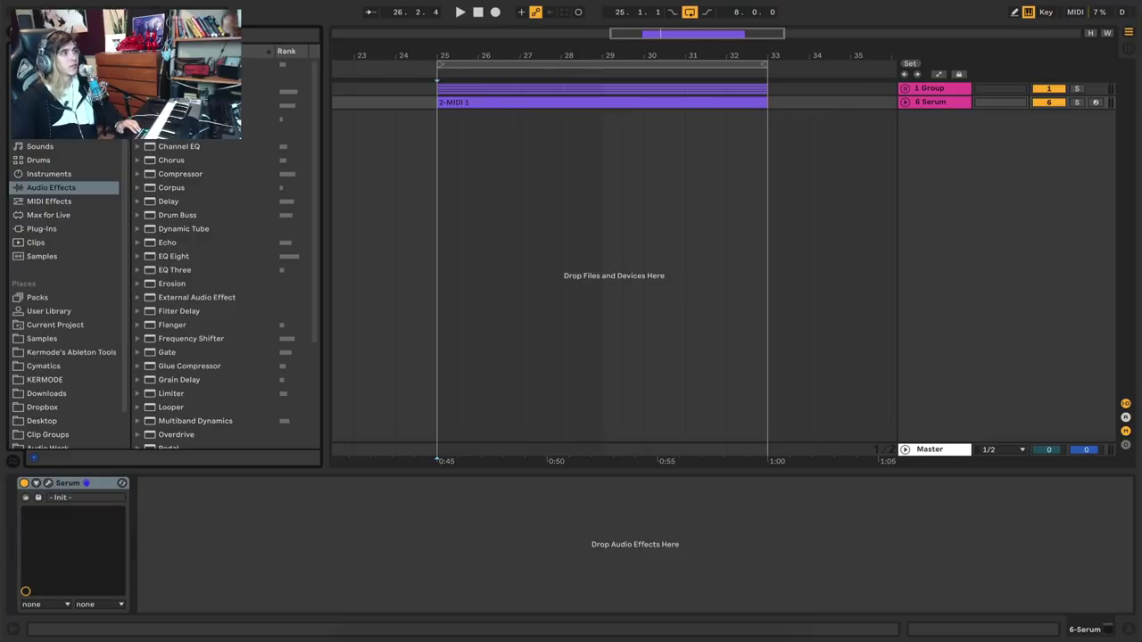
drag(268, 90, 459, 92)
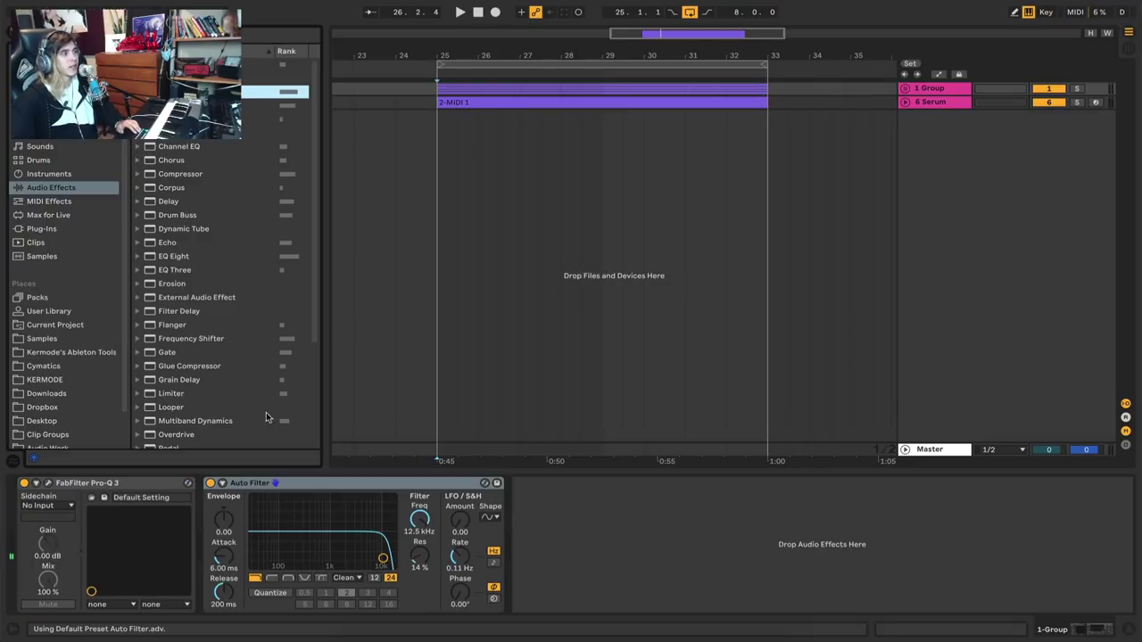
click(271, 578)
drag(419, 523, 420, 553)
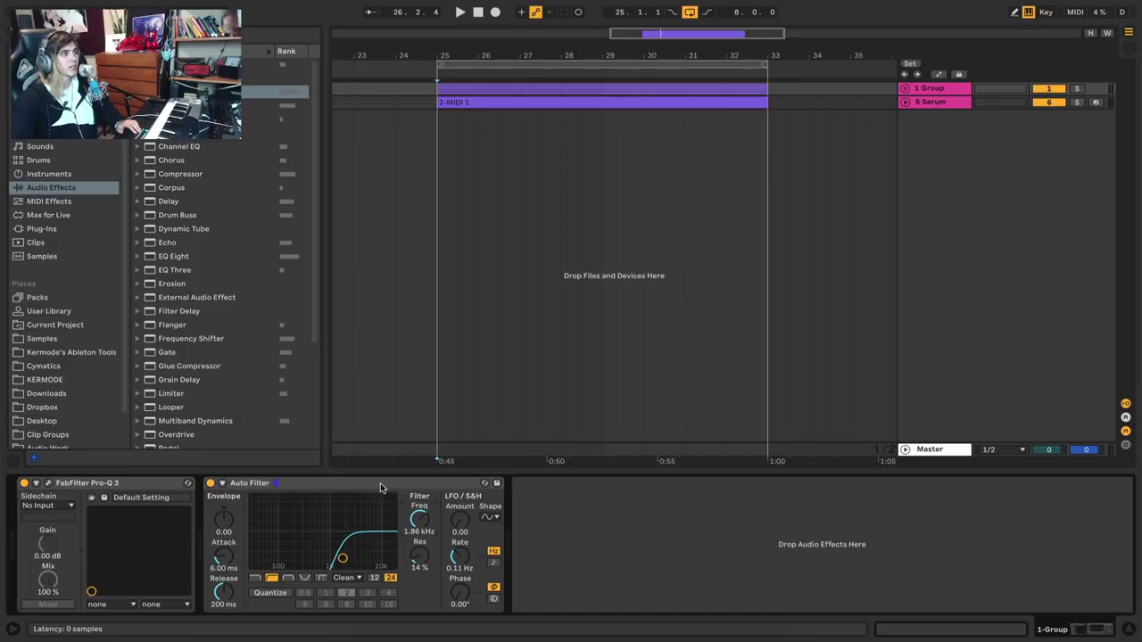
Move the Auto Filter to the Master track, adjust its cutoff while the loop plays, and delete the filter
drag(380, 487, 410, 451)
key(space)
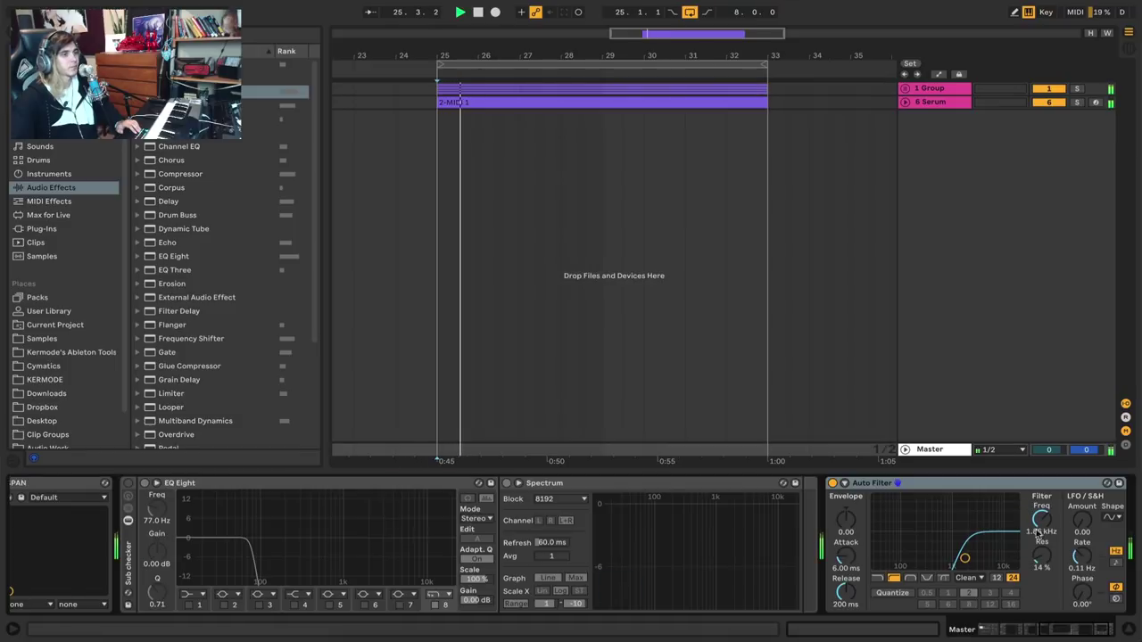
mouse_move(1040, 525)
mouse_down()
mouse_move(1040, 509)
mouse_move(1040, 537)
mouse_up()
key(space)
click(997, 482)
key(Delete)
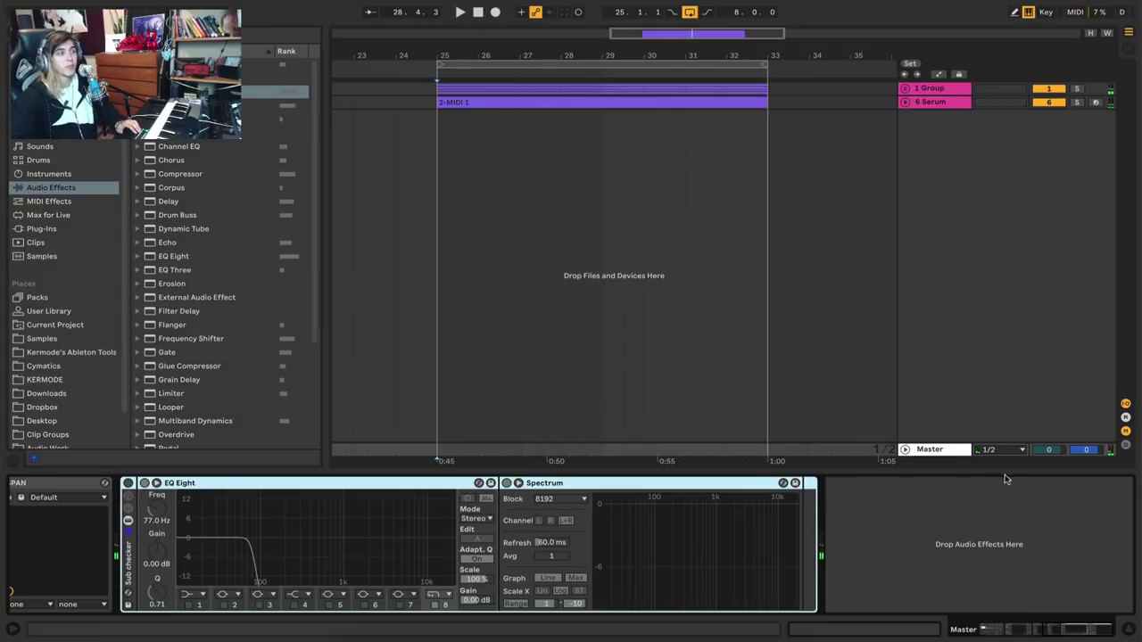
Play the loop briefly, group the chord group together with the Serum bass track, and select the new outer group
key(space)
click(934, 102)
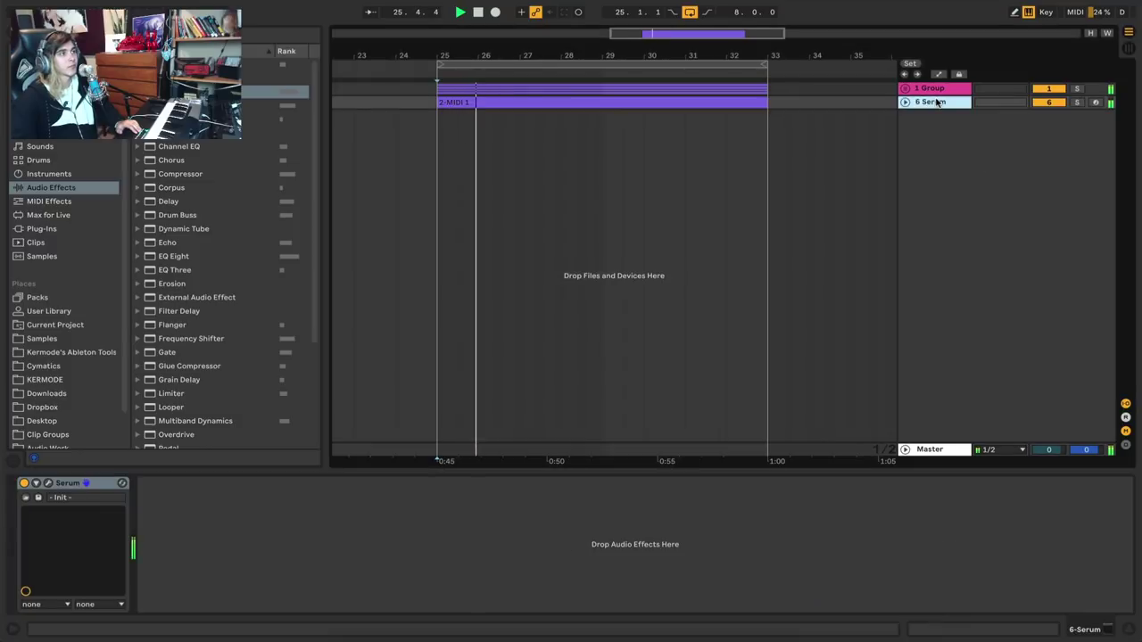
key(space)
click(937, 90)
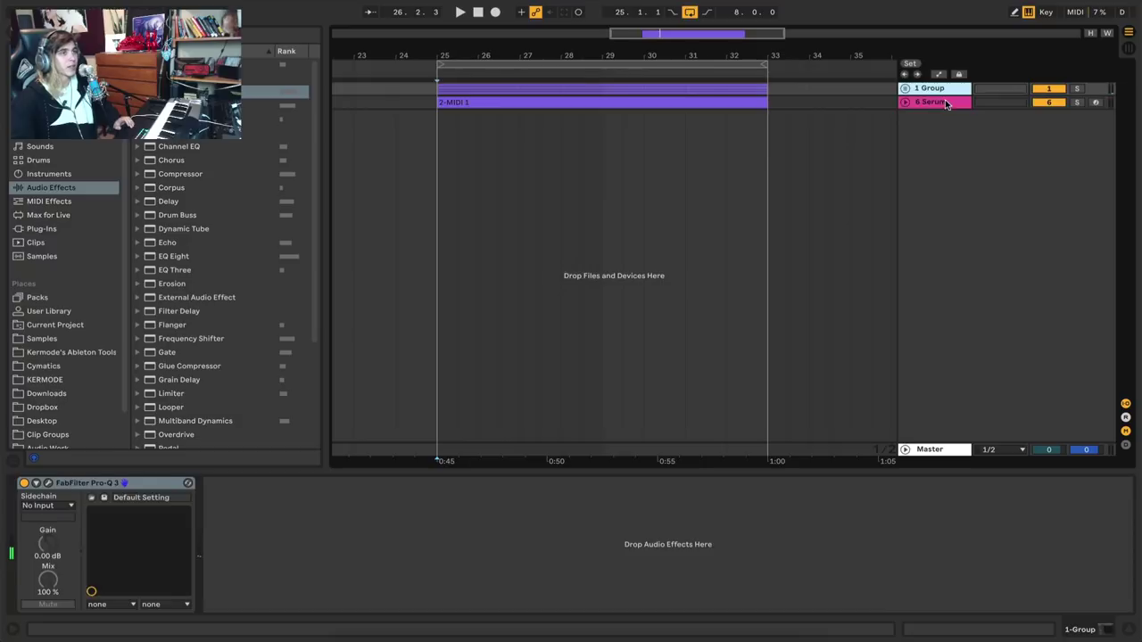
click(934, 102)
key(ctrl+g)
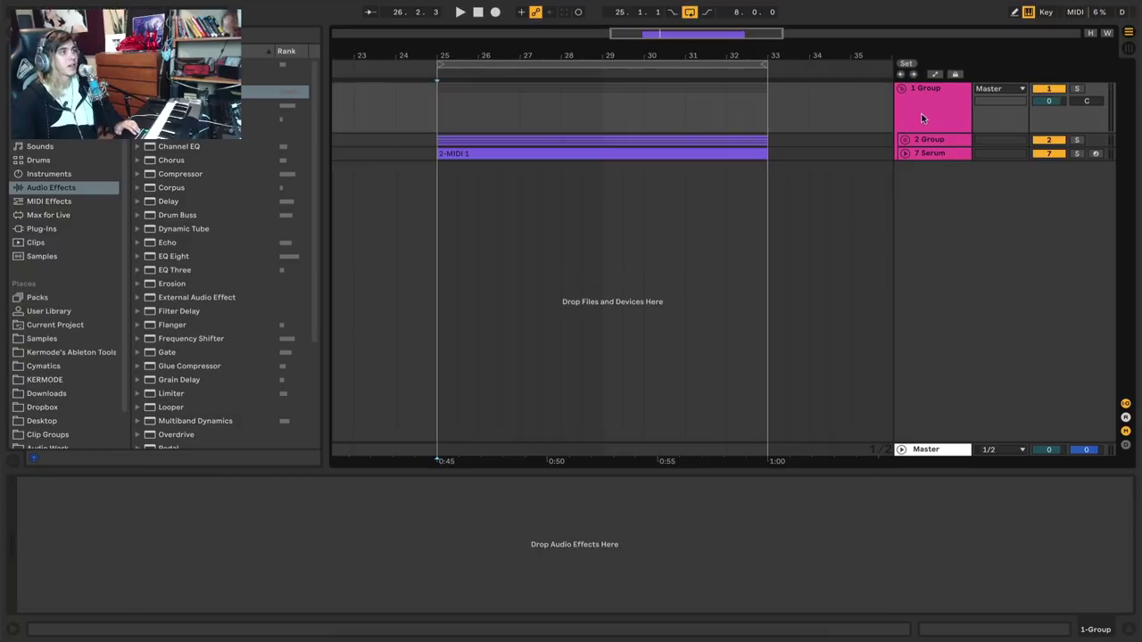
click(923, 118)
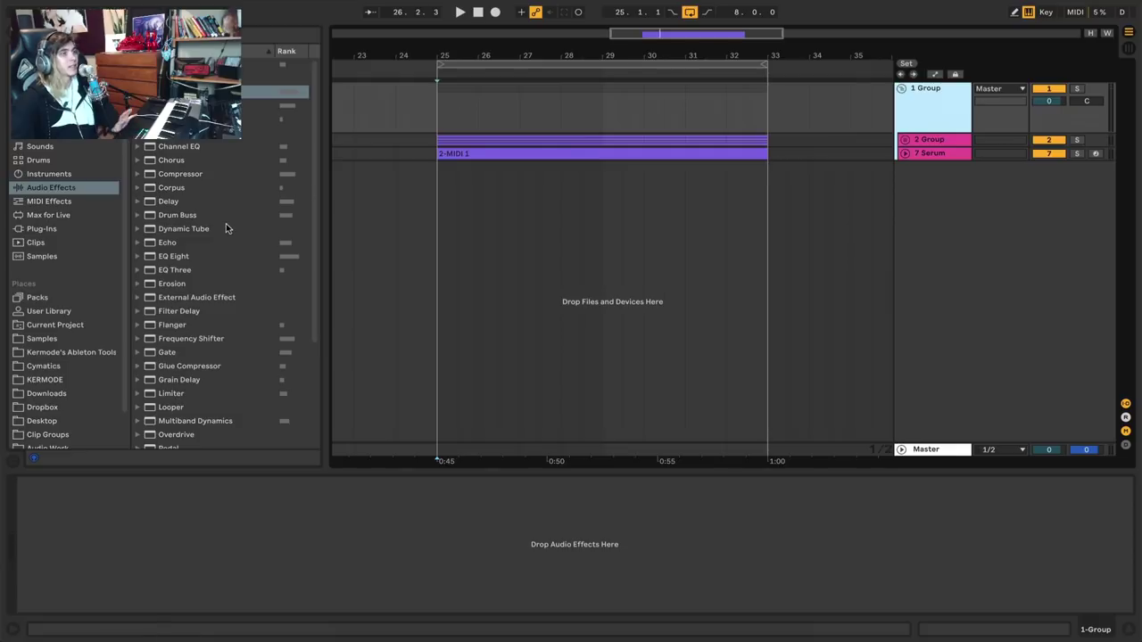
Add FabFilter Pro-Q 3 to the outer group with a high shelf of about -7.14 dB at 7374 Hz, and close its window
click(54, 229)
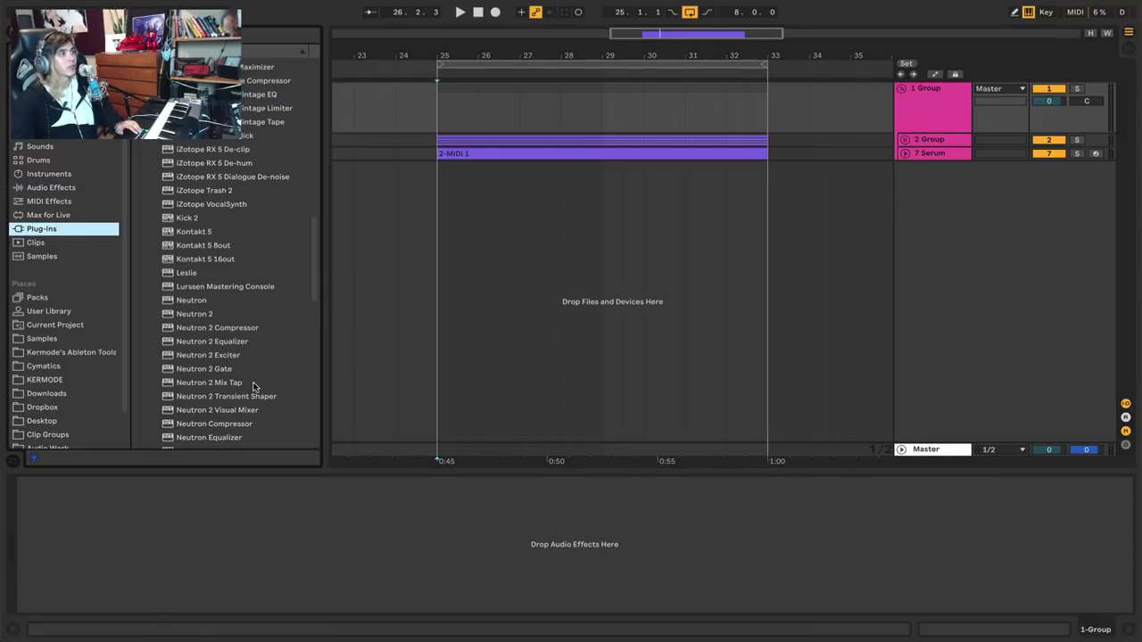
scroll(253, 384, up, 15)
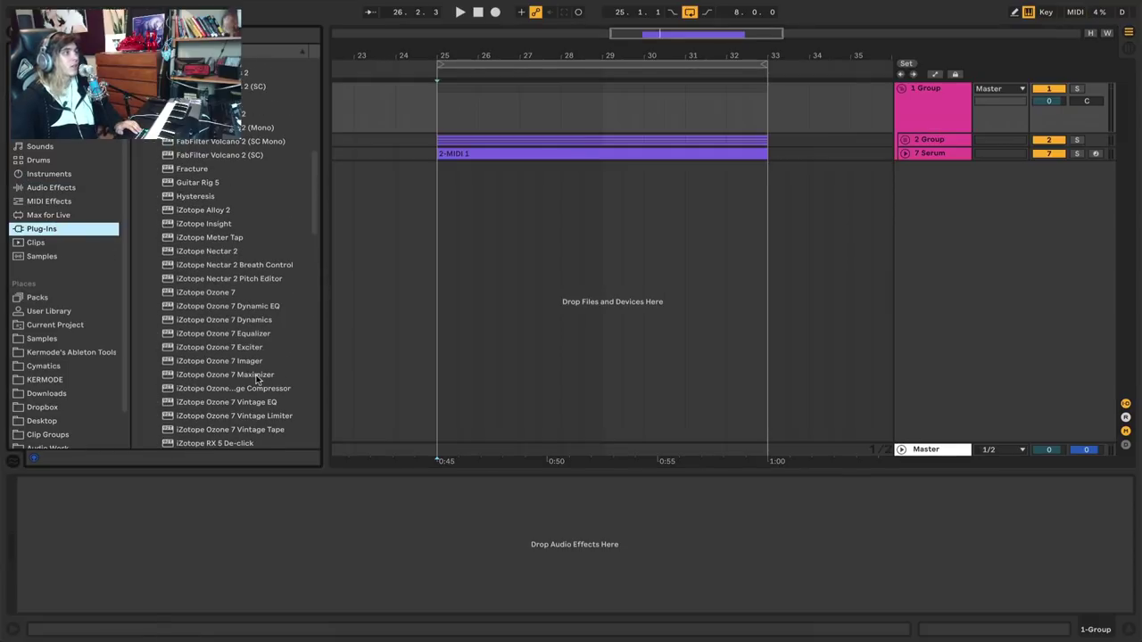
drag(211, 99, 533, 99)
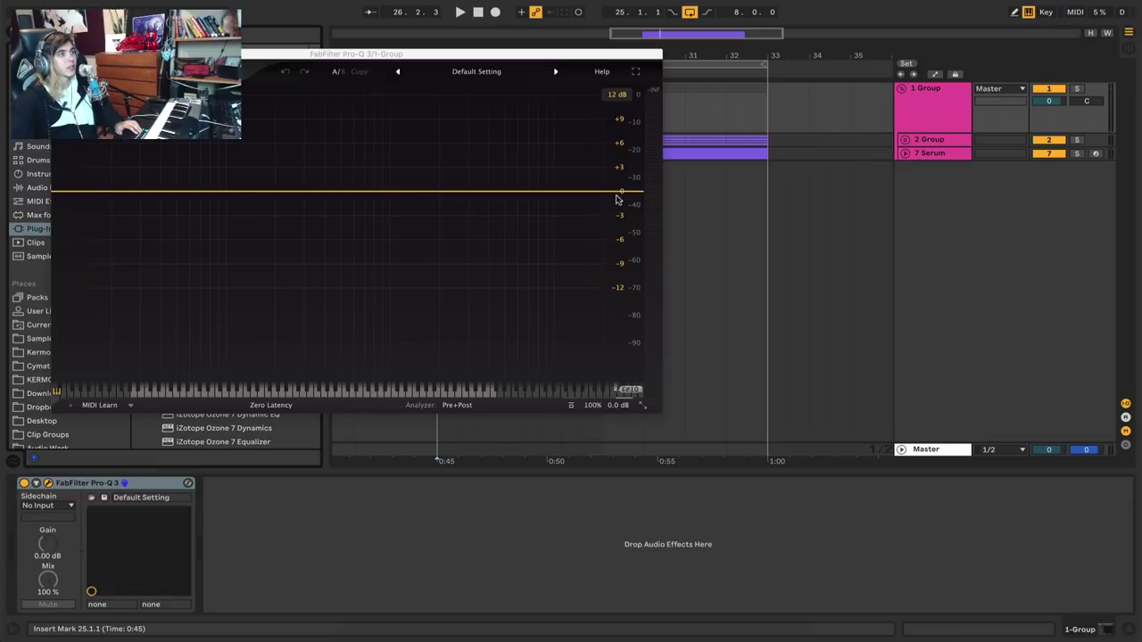
drag(615, 194, 535, 252)
key(space)
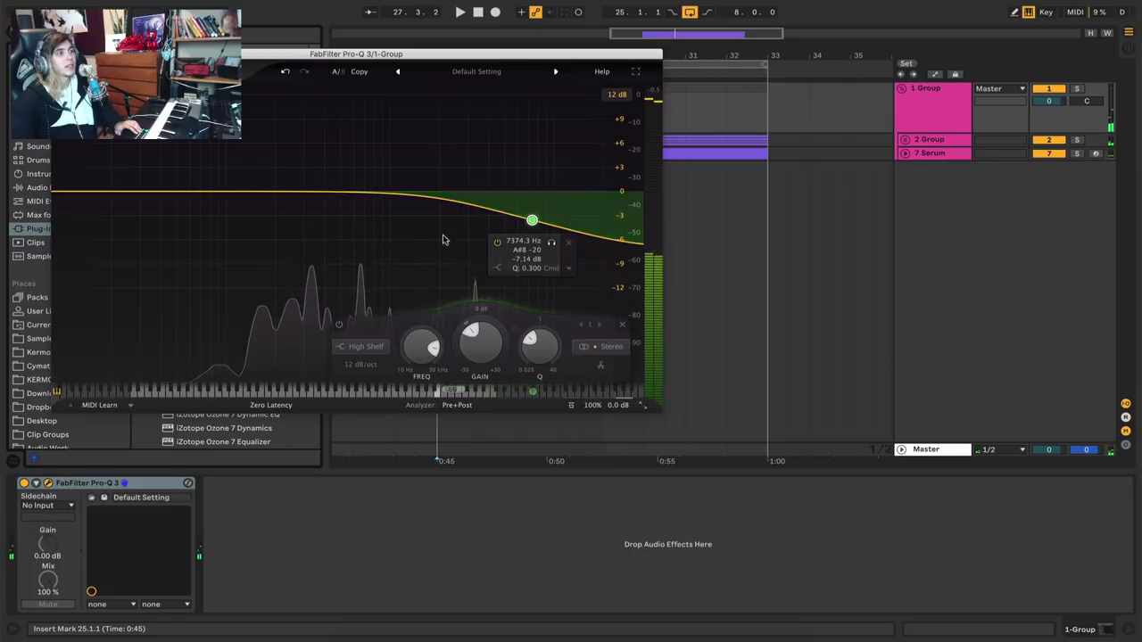
click(57, 53)
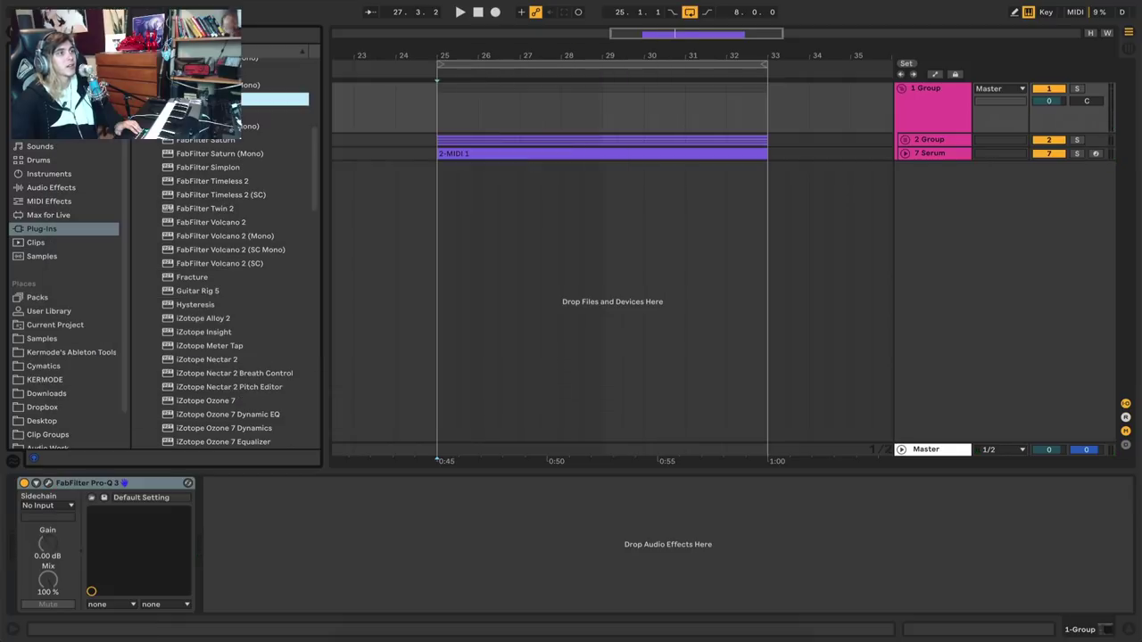
Insert a MIDI track below the inner chord group and copy the Serum bass clip onto it at bar 25
click(941, 143)
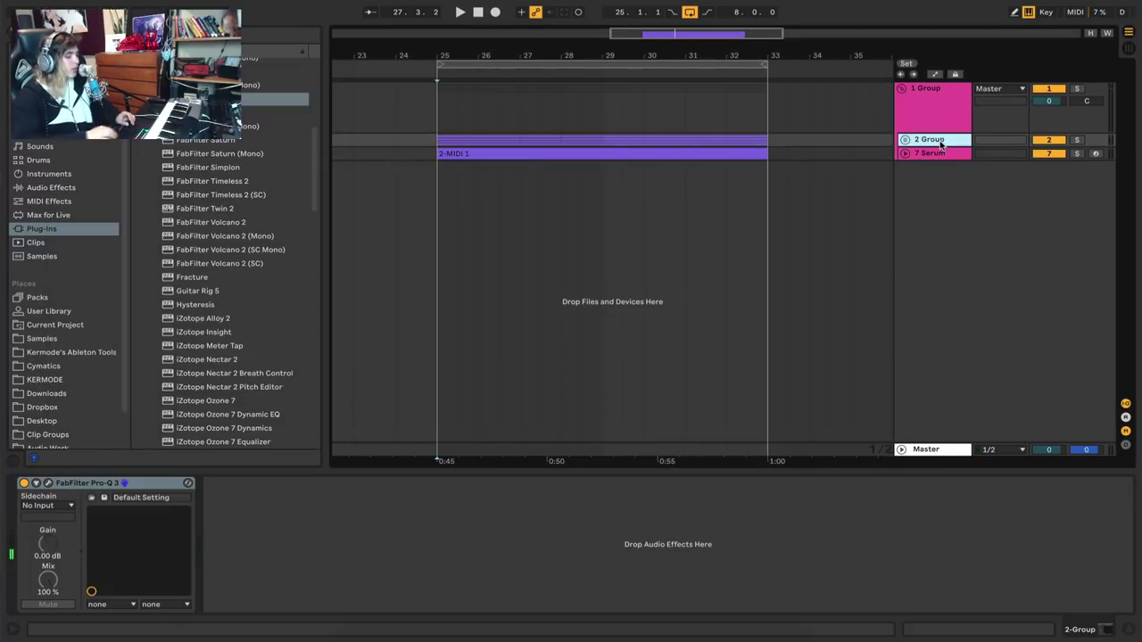
key(ctrl+shift+t)
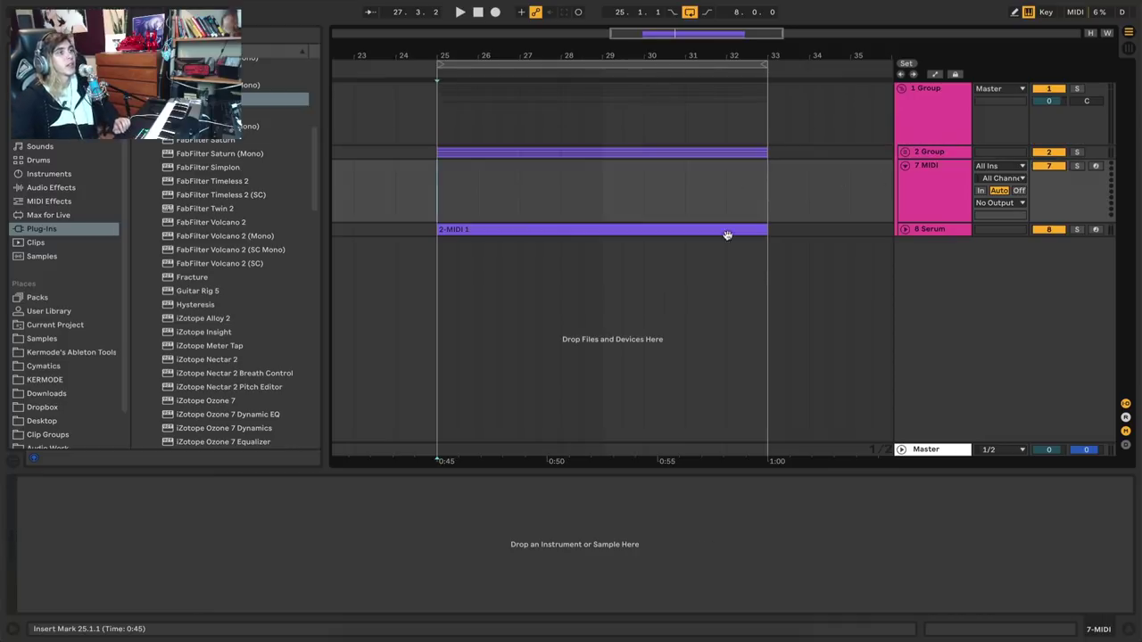
drag(591, 228, 586, 202)
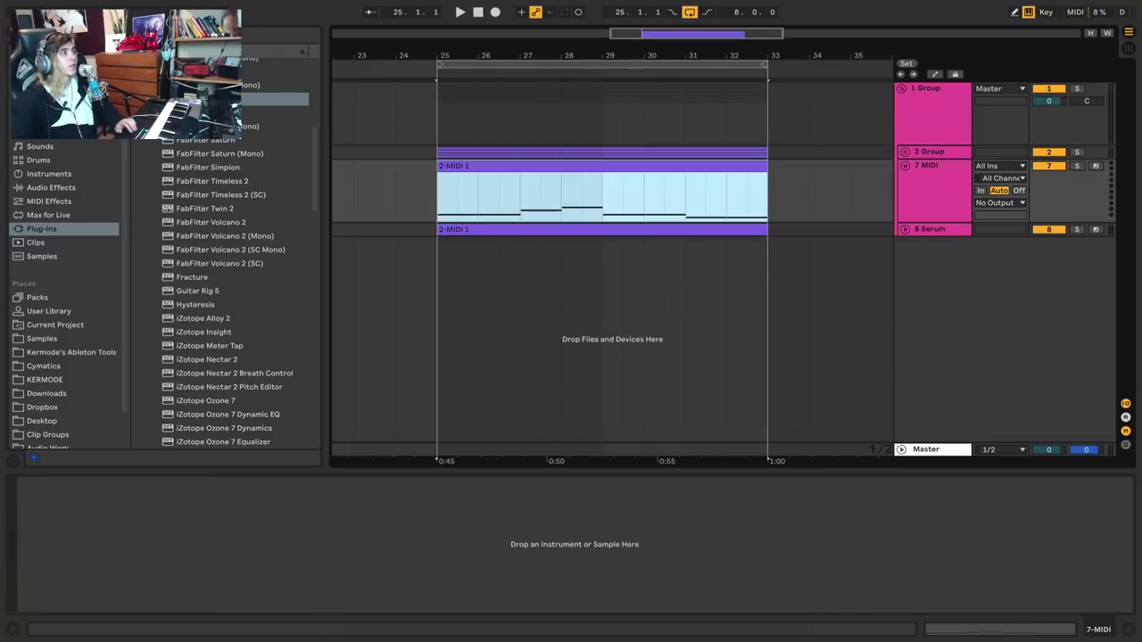
Load Operator onto the new MIDI track, set its oscillator wave to Noise White, and set its volume to -4.2 dB during playback
click(58, 173)
drag(176, 159, 663, 200)
click(633, 167)
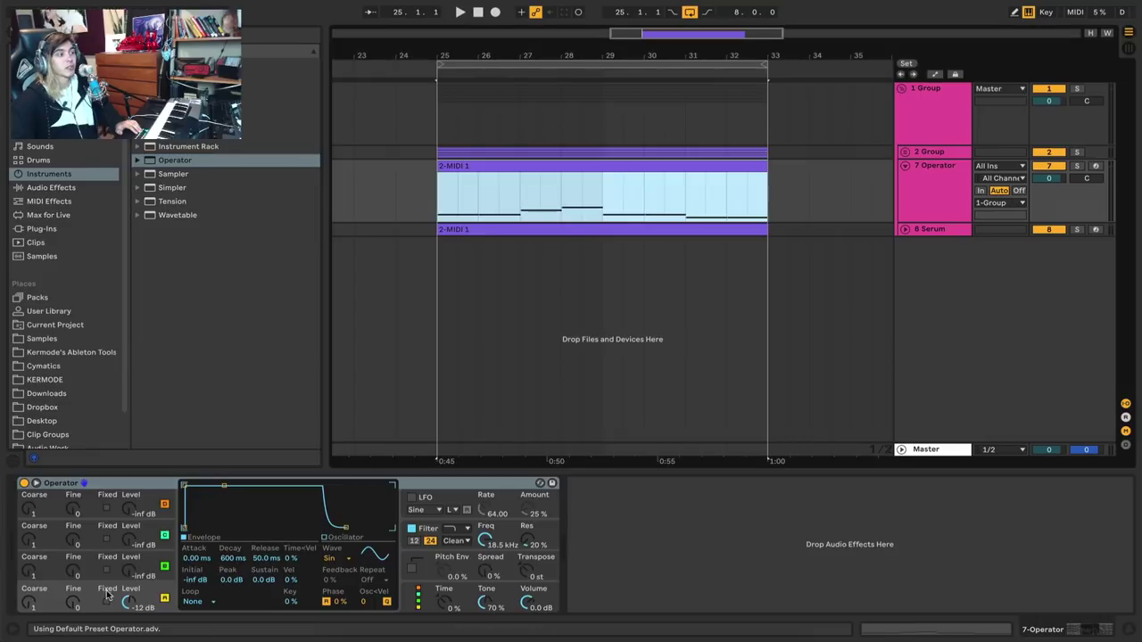
click(342, 560)
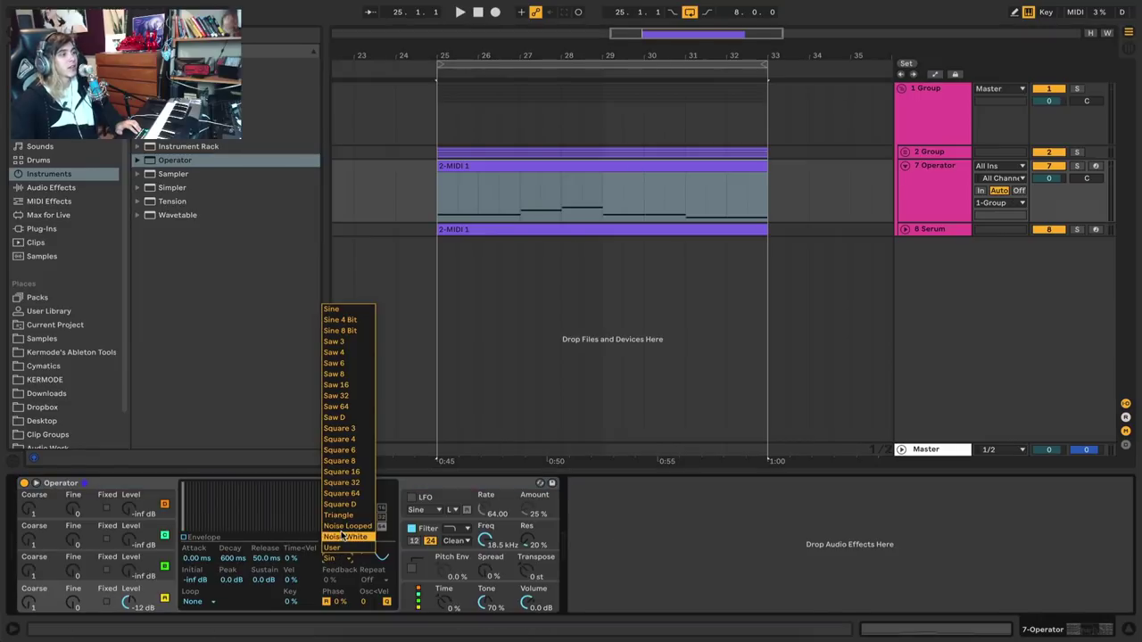
click(344, 536)
key(space)
drag(533, 602, 534, 613)
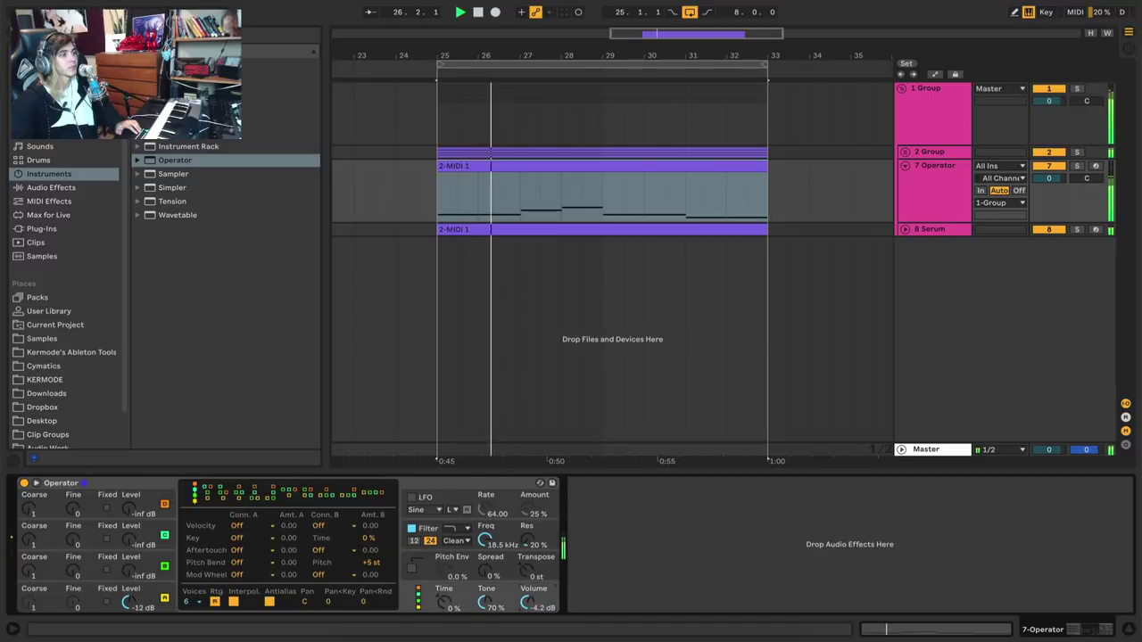
Add an Auto Filter after Operator and set it to high-pass with a 3.15 kHz cutoff and 0% resonance
click(51, 187)
key(space)
drag(179, 92, 654, 588)
click(636, 578)
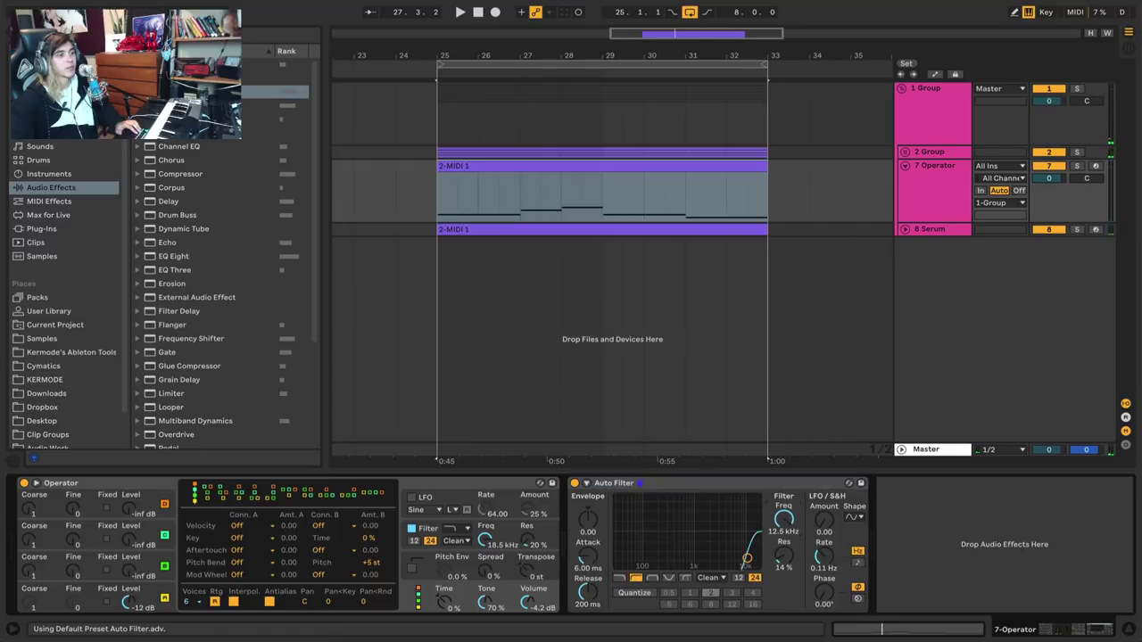
drag(783, 520, 784, 508)
Set the Operator noise track's volume to -5.7 dB during playback, select the outer group, and stop playback
key(space)
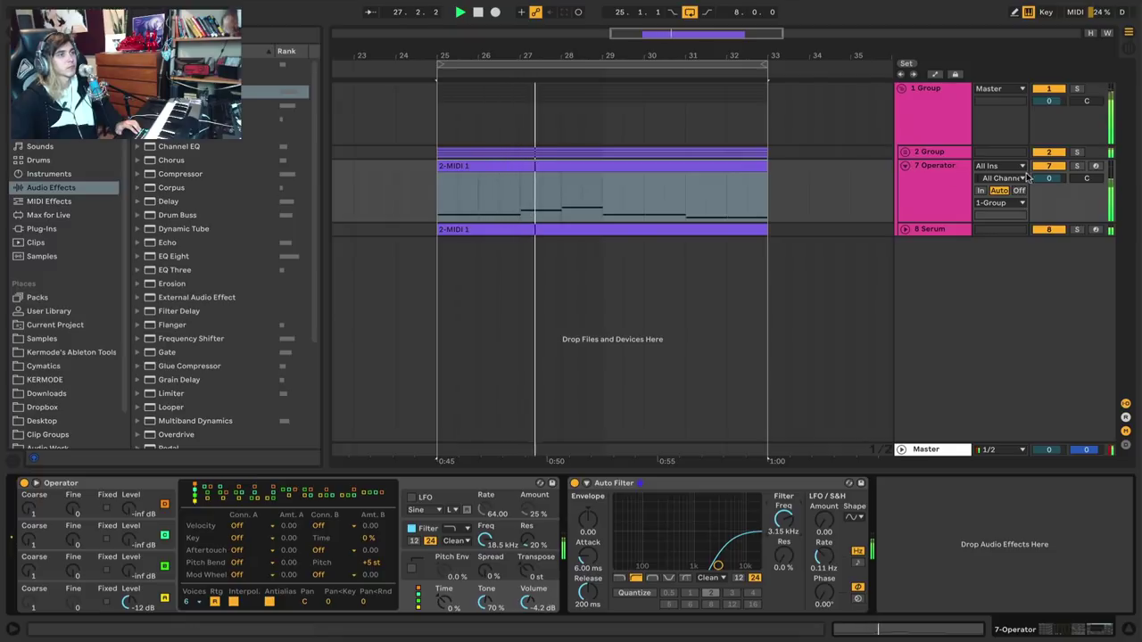
drag(1048, 179, 1048, 202)
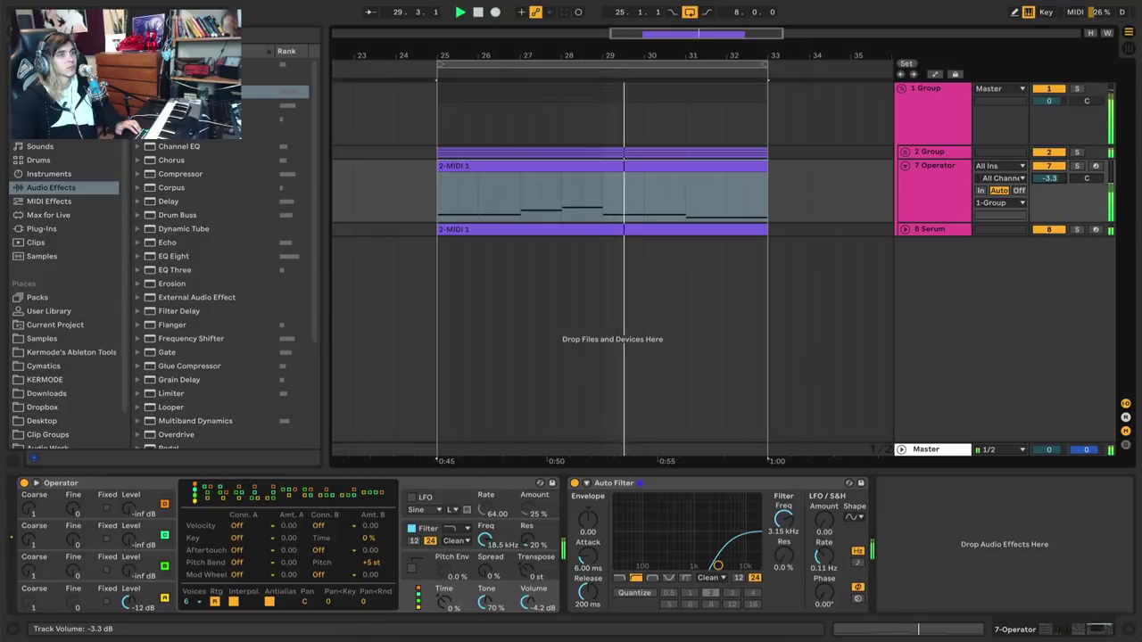
click(928, 116)
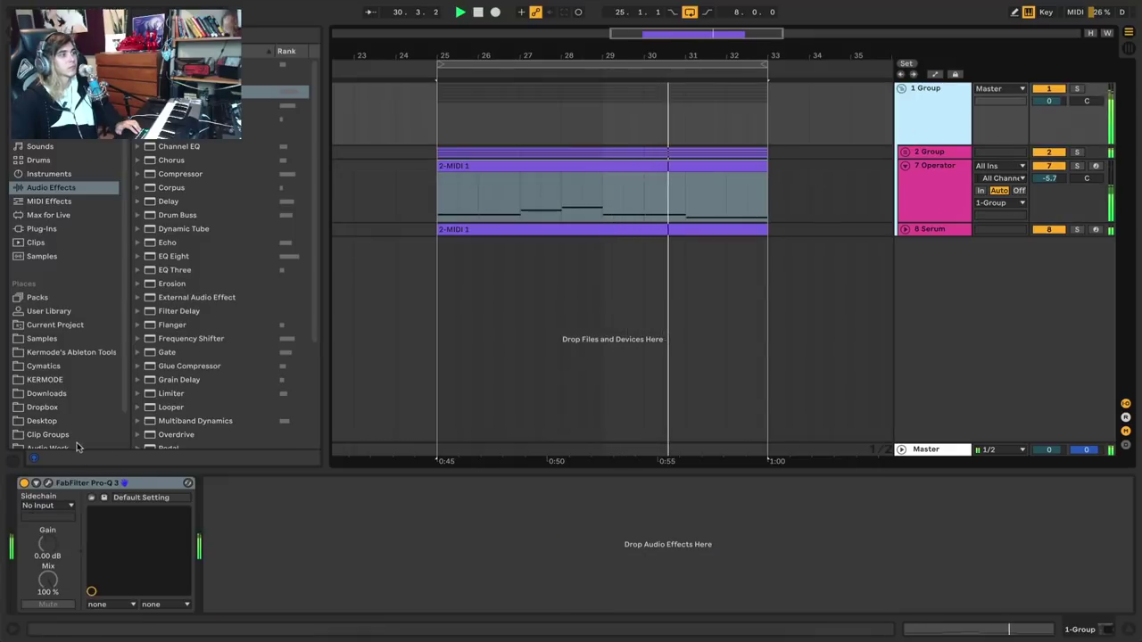
key(space)
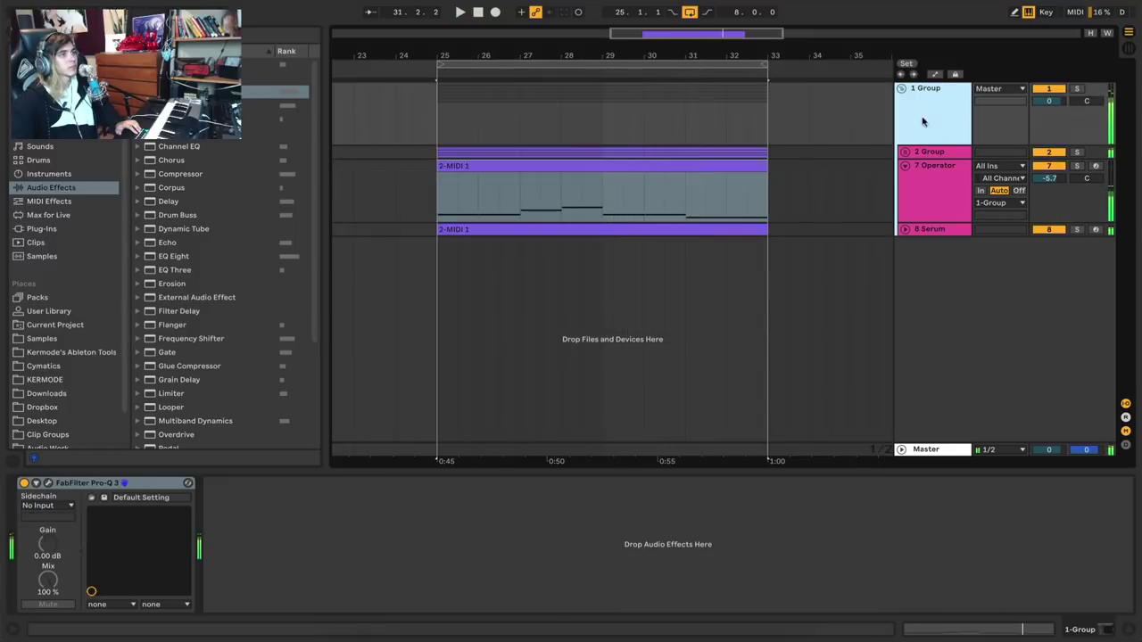
Move the Operator noise track out of the outer group to the top of the arrangement, and set its volume to -8.2 dB during playback
click(937, 192)
drag(943, 108, 944, 110)
click(920, 179)
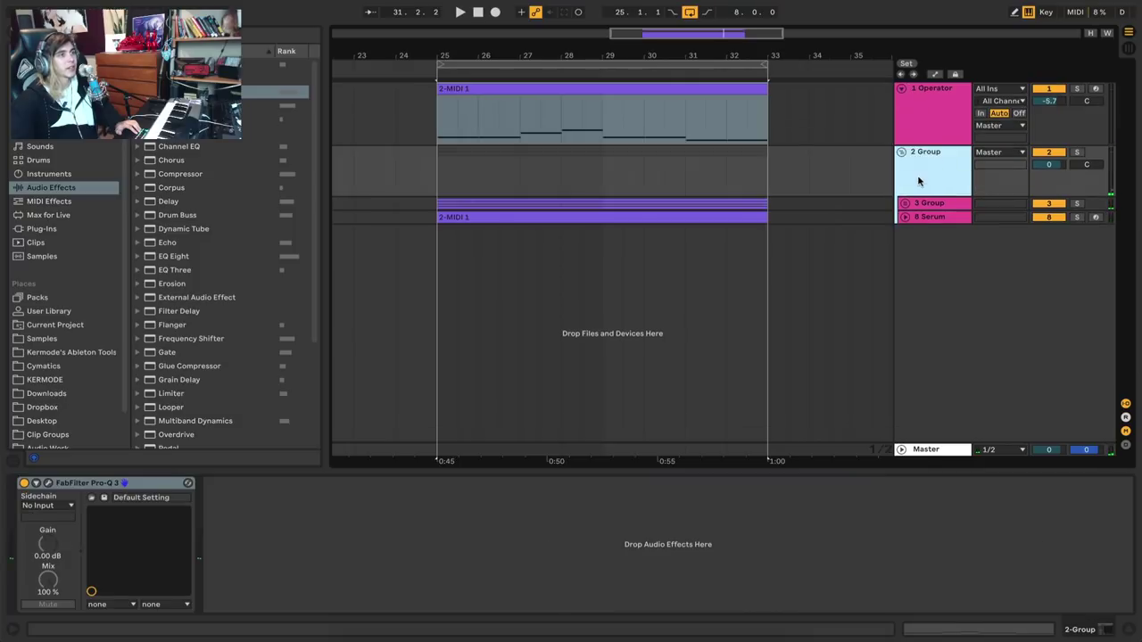
key(space)
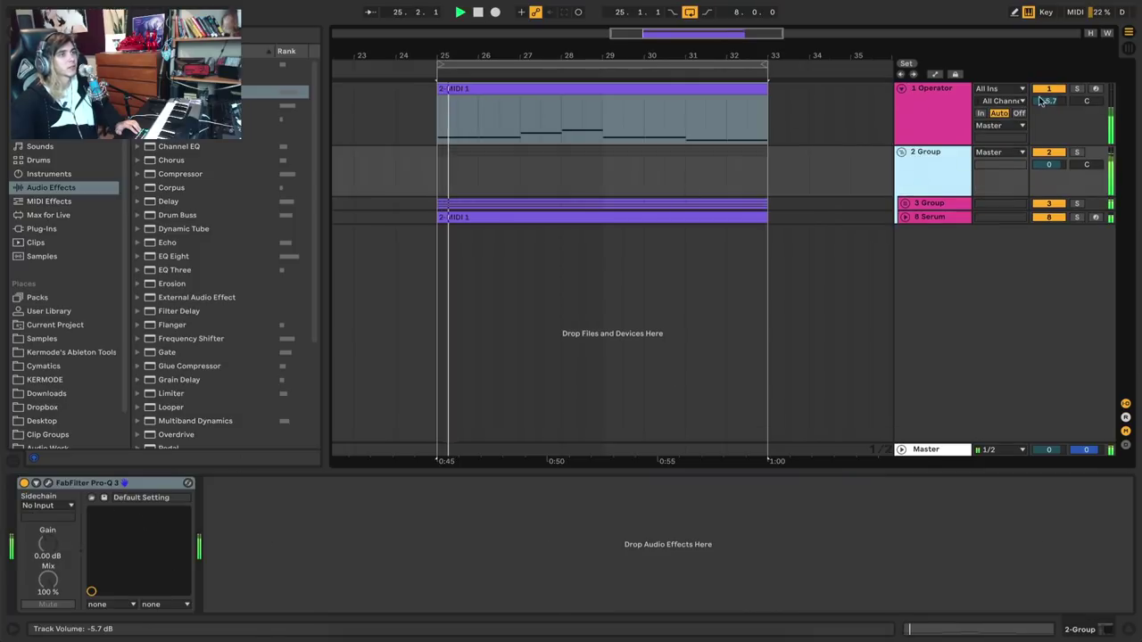
drag(1046, 102, 1046, 113)
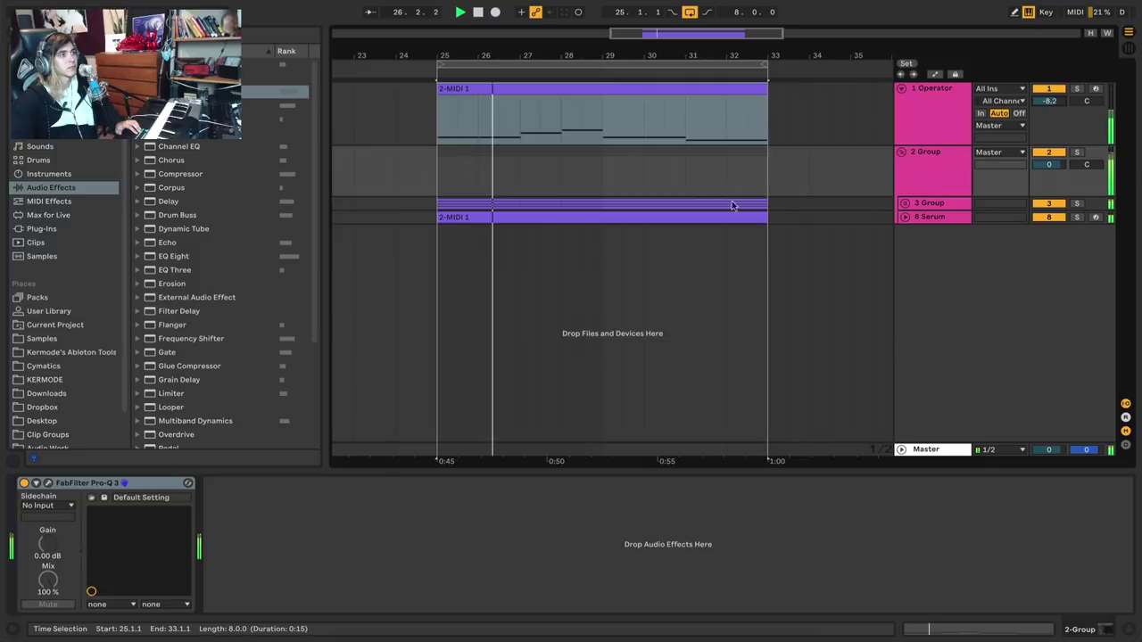
Stop playback, set Operator's Spread to 100% on the noise track, and restart playback
click(533, 110)
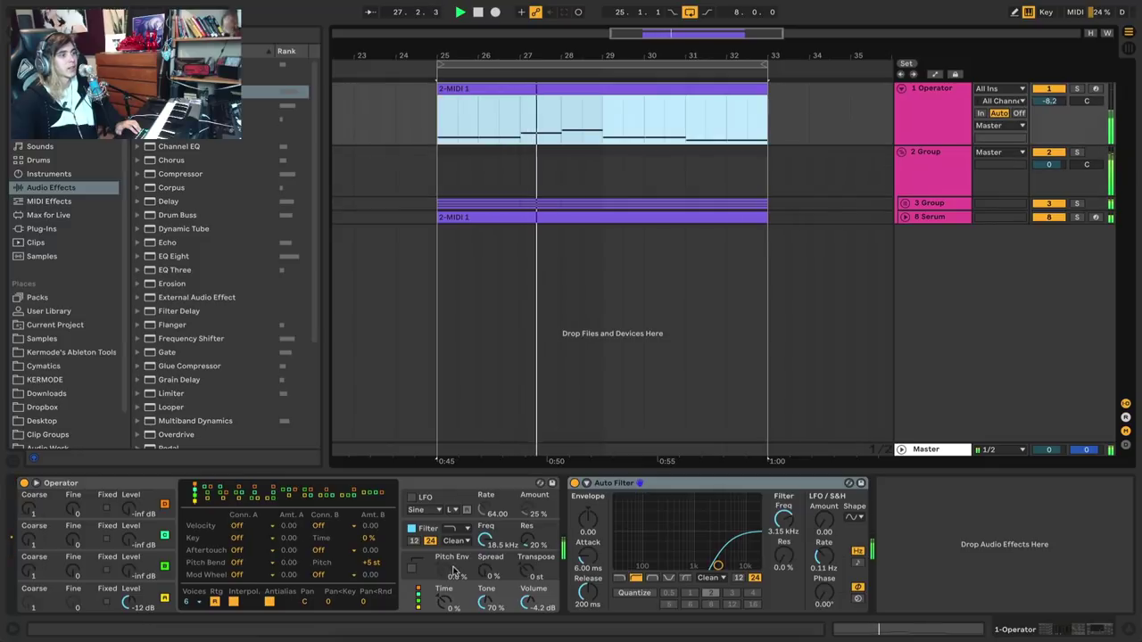
key(space)
drag(486, 572, 486, 509)
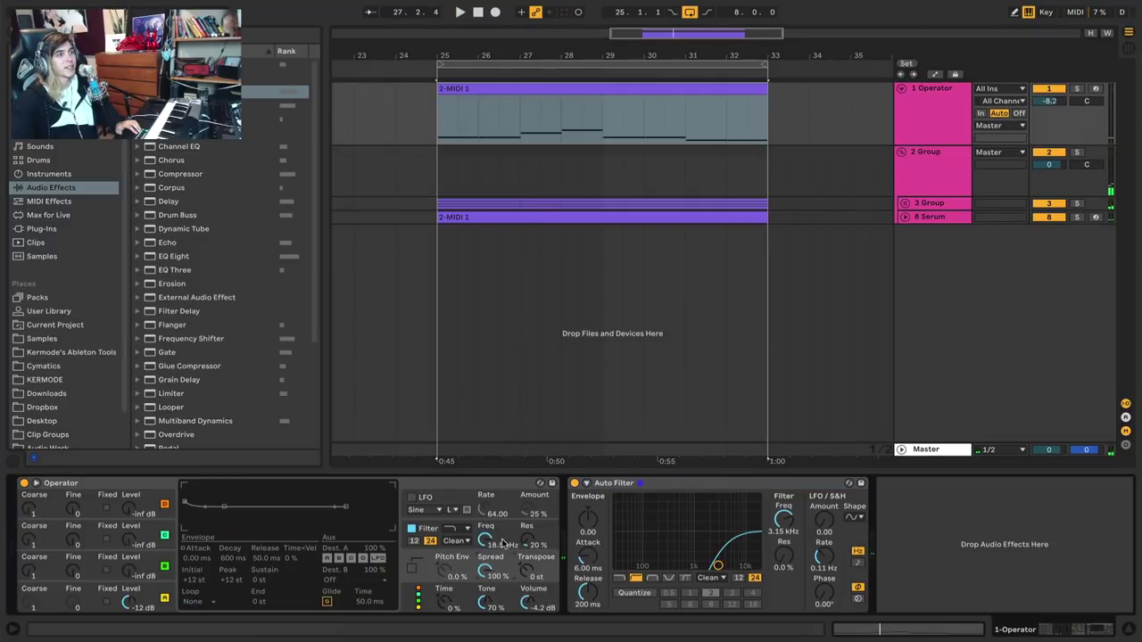
key(space)
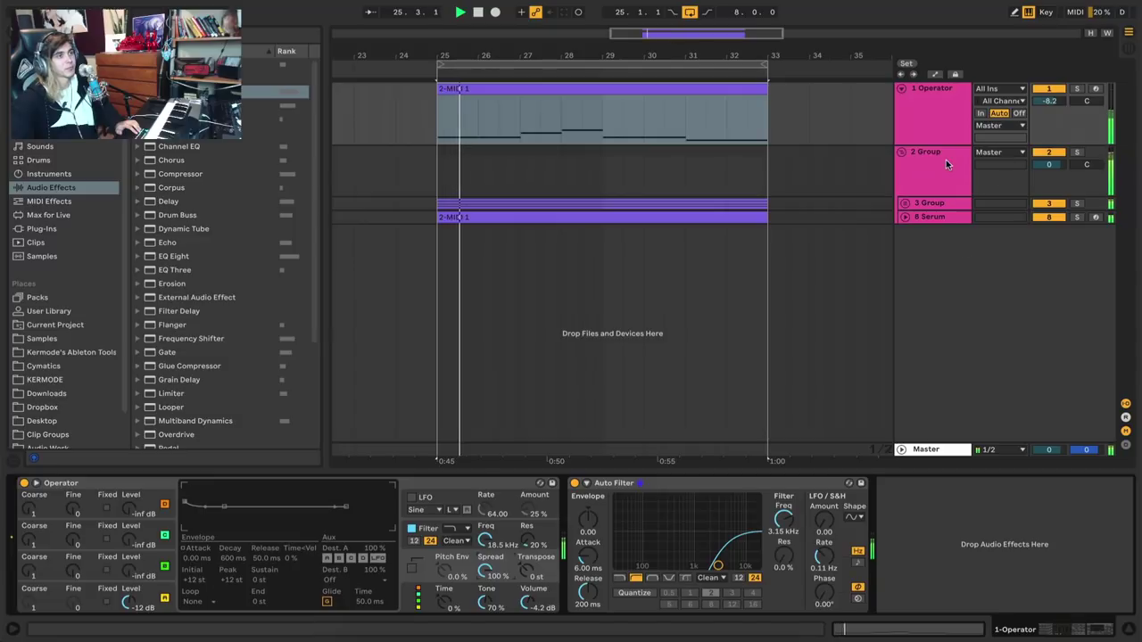
Adjust the high shelf in the chord group's FabFilter Pro-Q 3 to about 4513.7 Hz and -5.45 dB, and close the plug-in window
click(946, 160)
click(48, 483)
drag(531, 215, 519, 200)
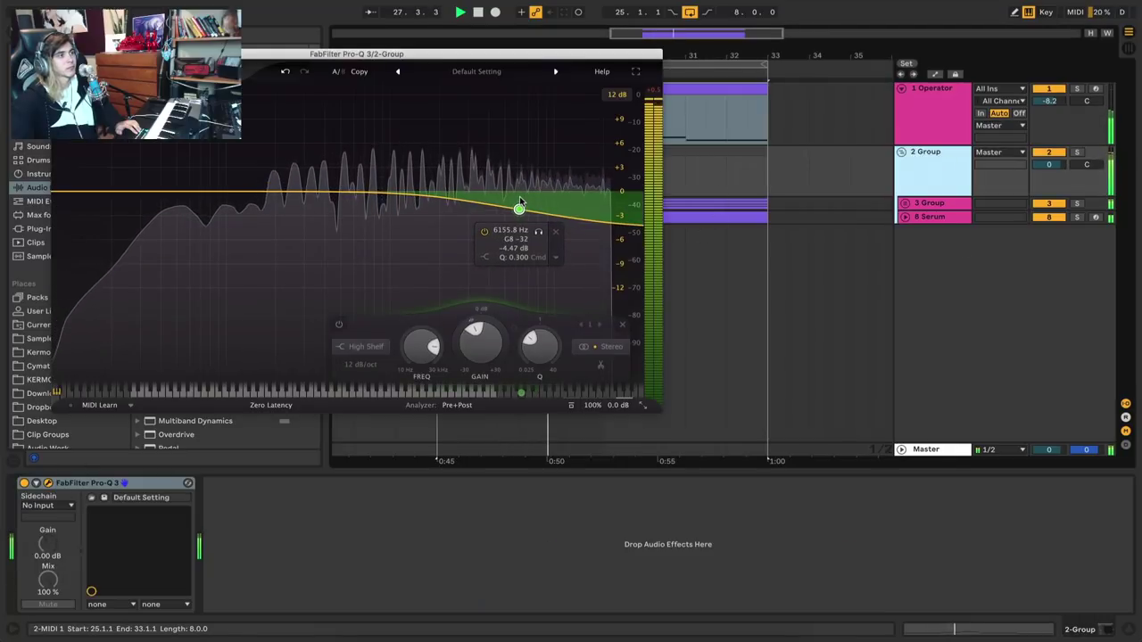
drag(519, 200, 498, 211)
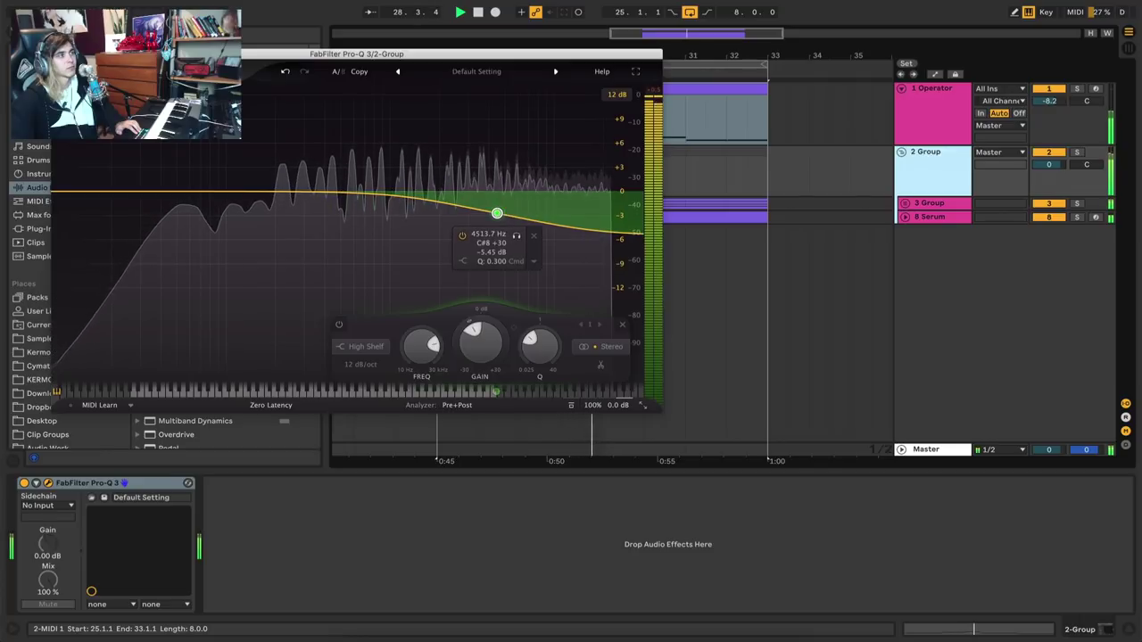
key(super+w)
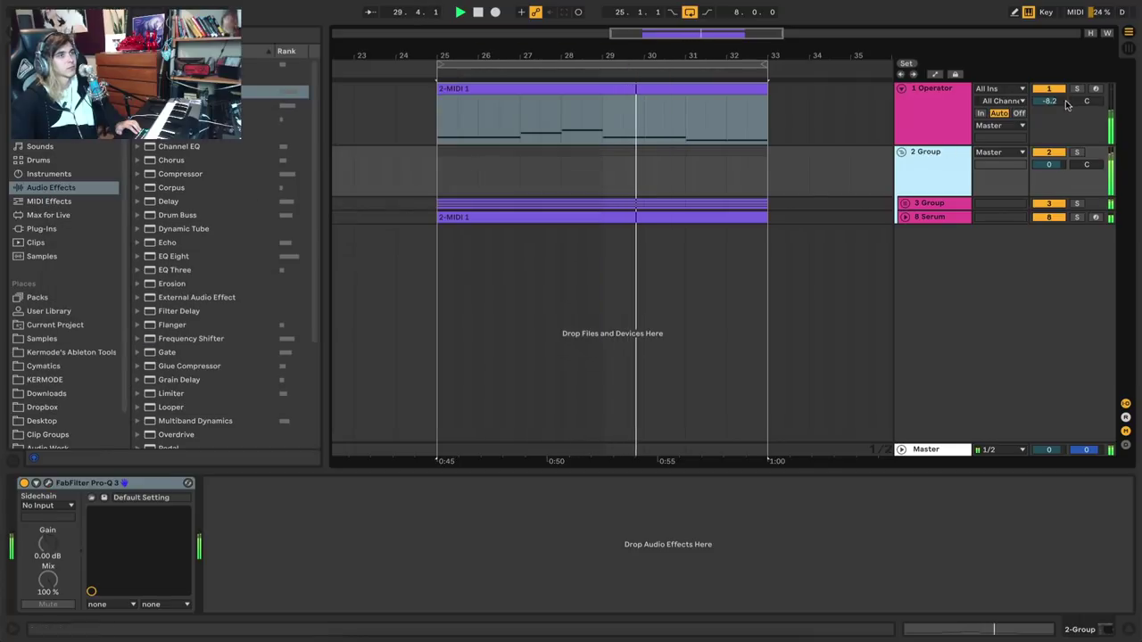
Set the Operator noise track's volume to -9.9 dB, stop playback, and fold the Operator and chord group tracks
drag(1065, 104, 1065, 118)
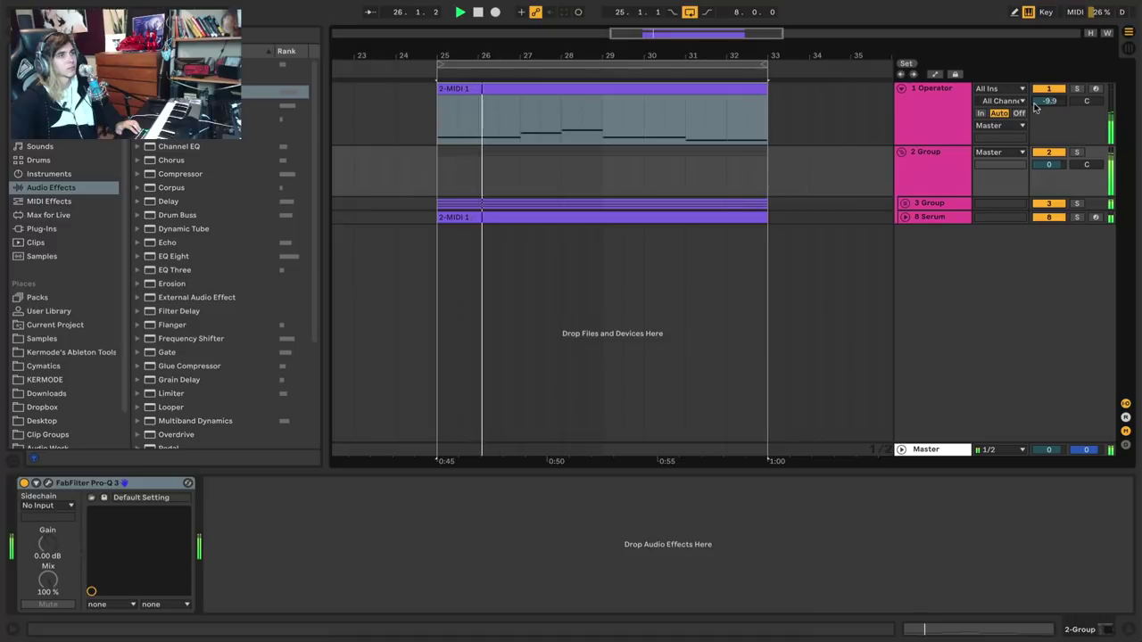
key(space)
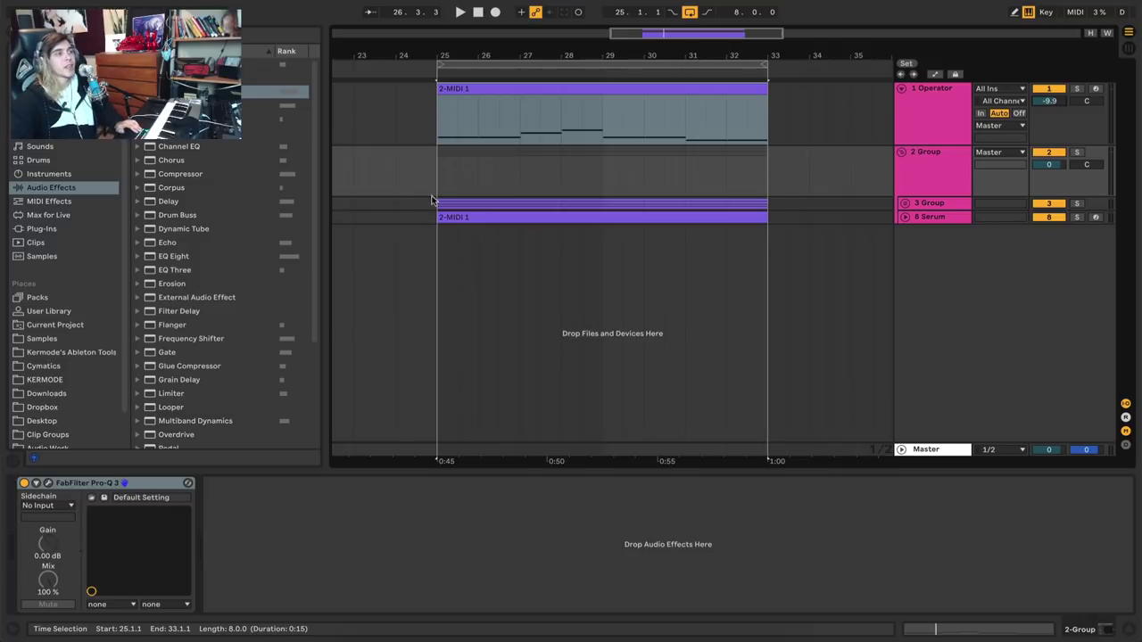
click(438, 129)
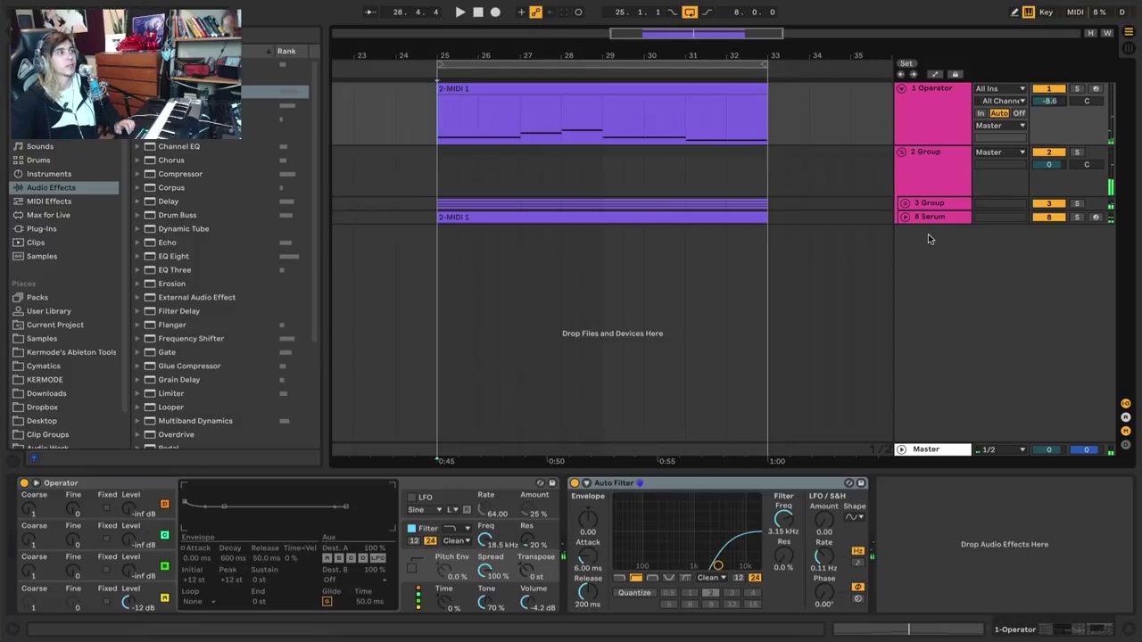
click(437, 191)
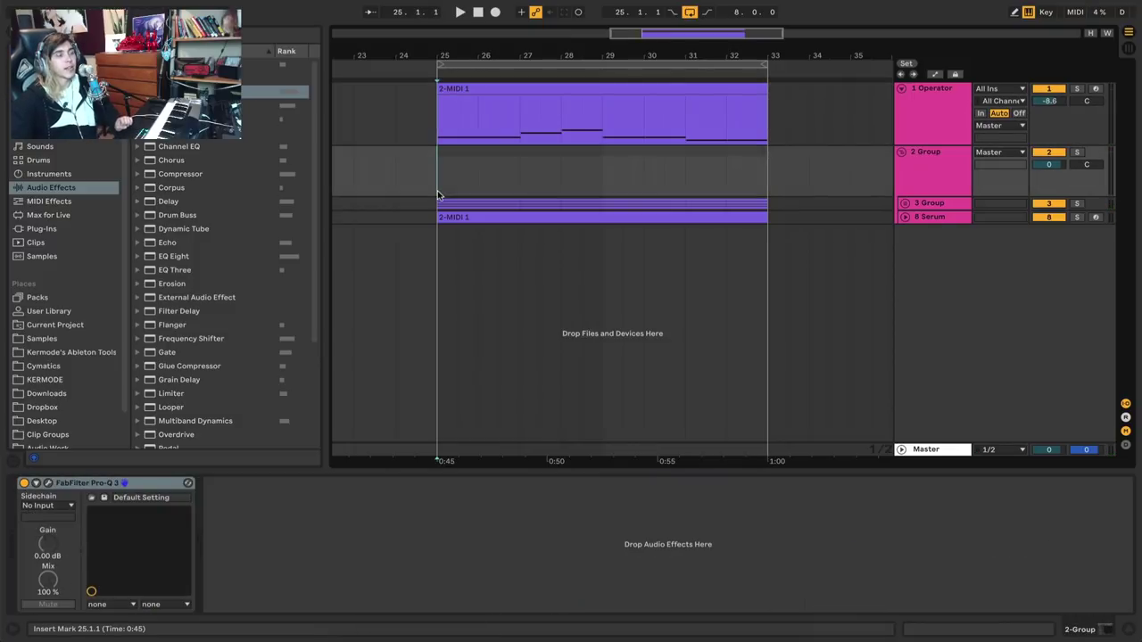
click(901, 90)
click(900, 103)
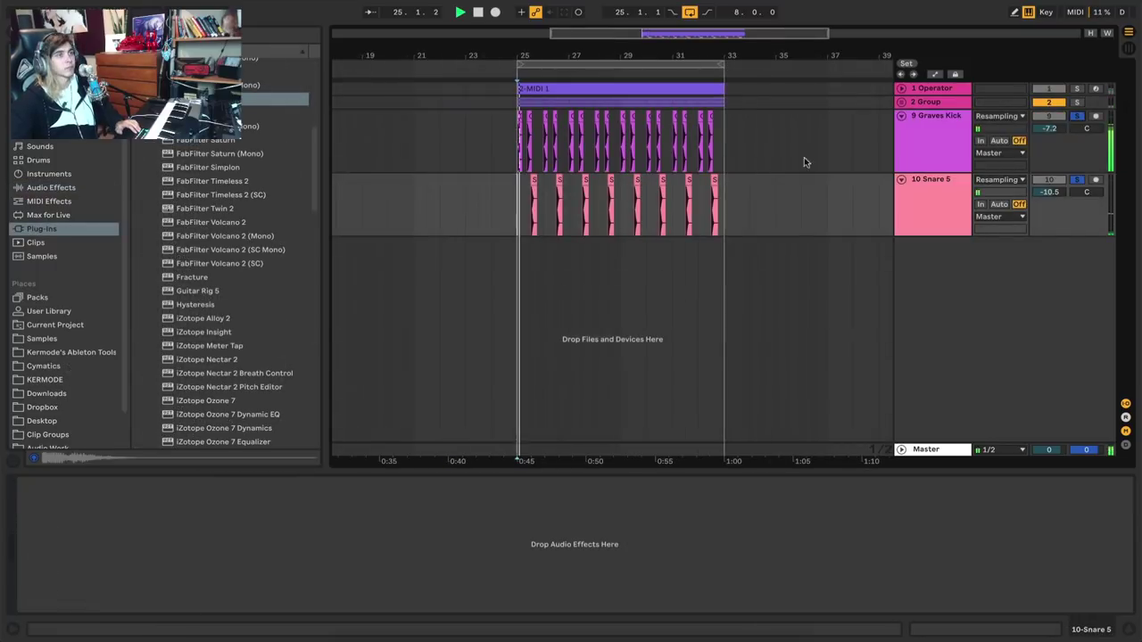
Stop playback and unsolo the Graves Kick and Snare 5 tracks
drag(531, 56, 536, 129)
key(space)
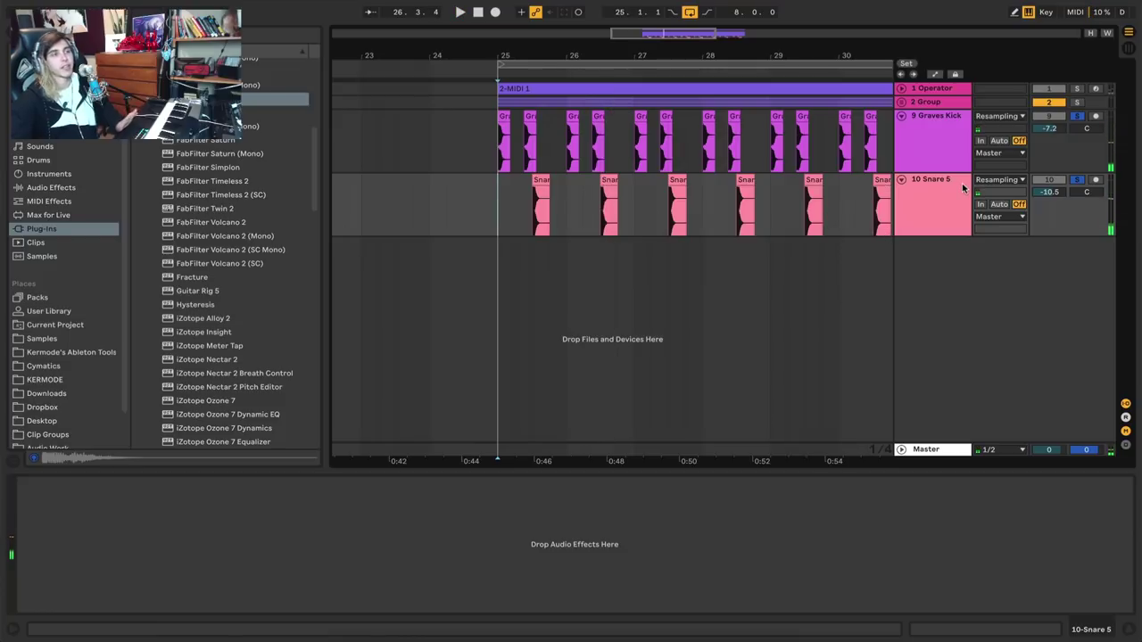
click(1076, 117)
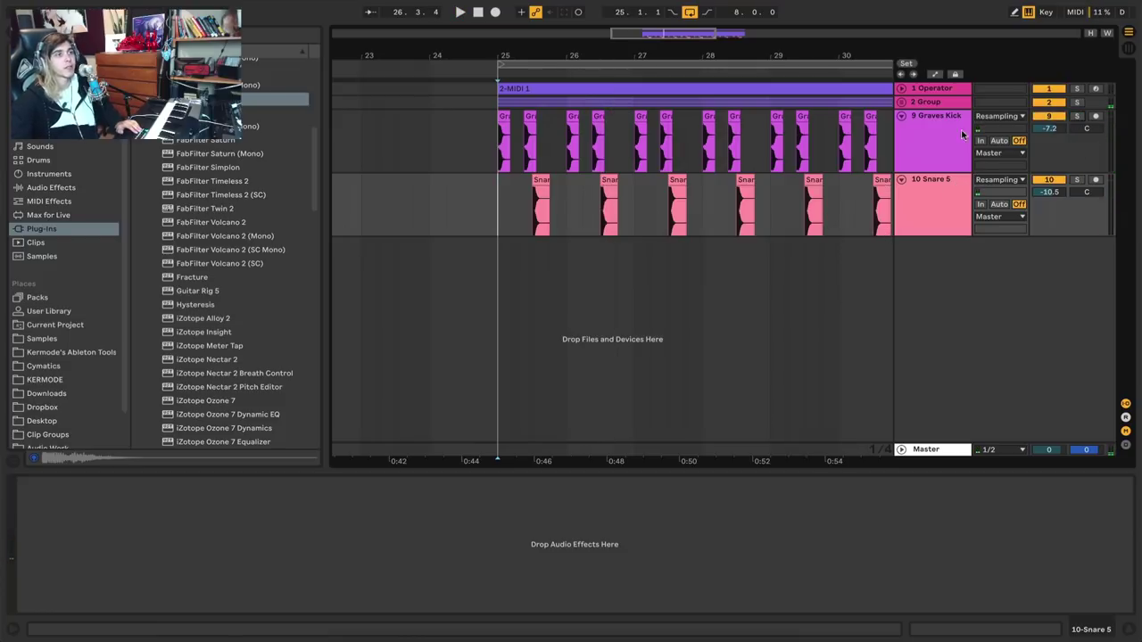
Group the Operator noise track and the chord group together
click(914, 104)
click(921, 87)
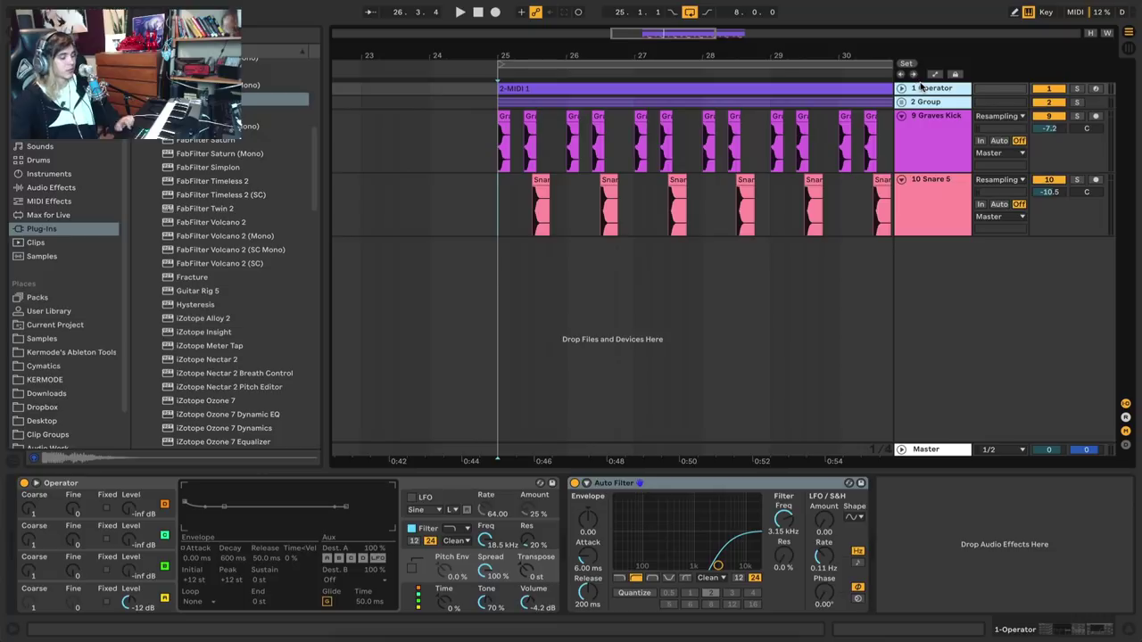
key(ctrl+g)
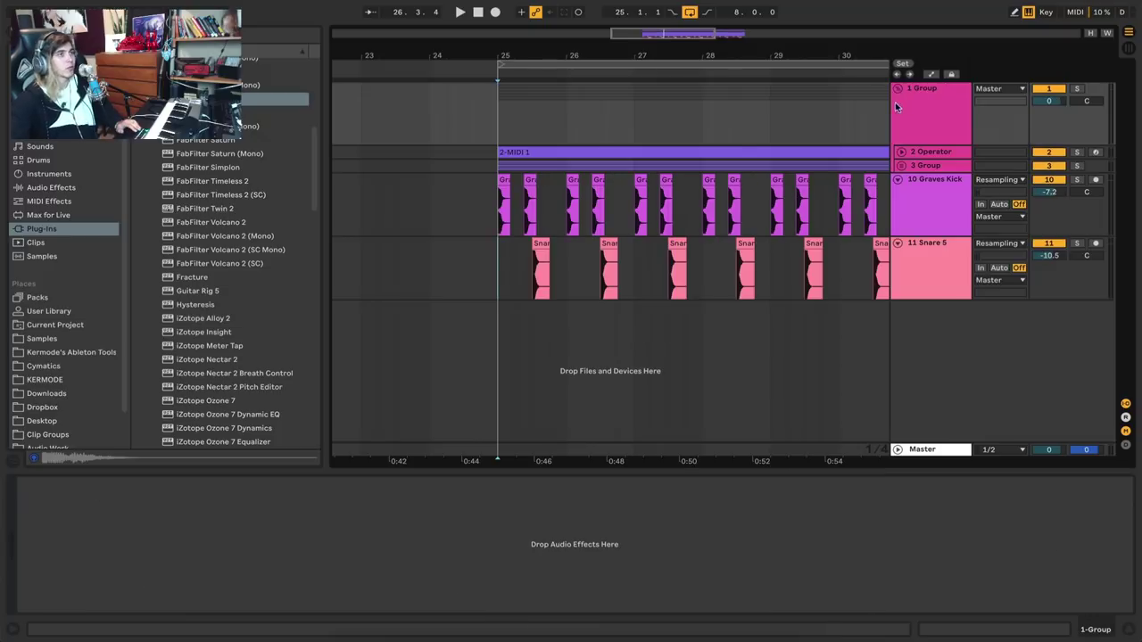
Add a Compressor to the new outer group and turn off its Makeup gain
click(40, 187)
click(169, 174)
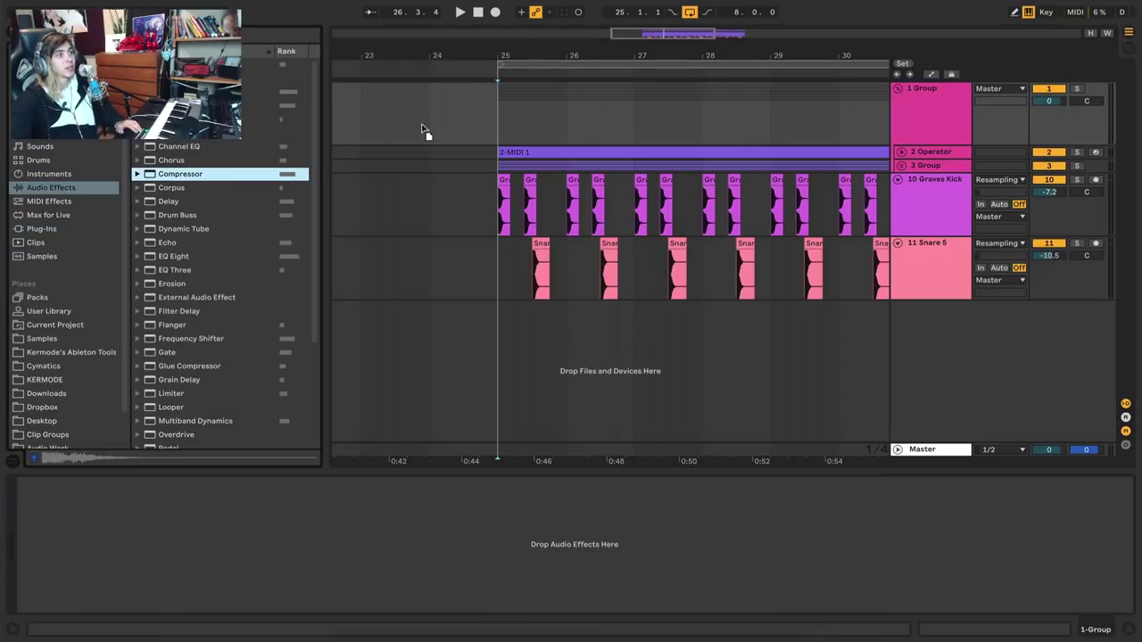
key(Return)
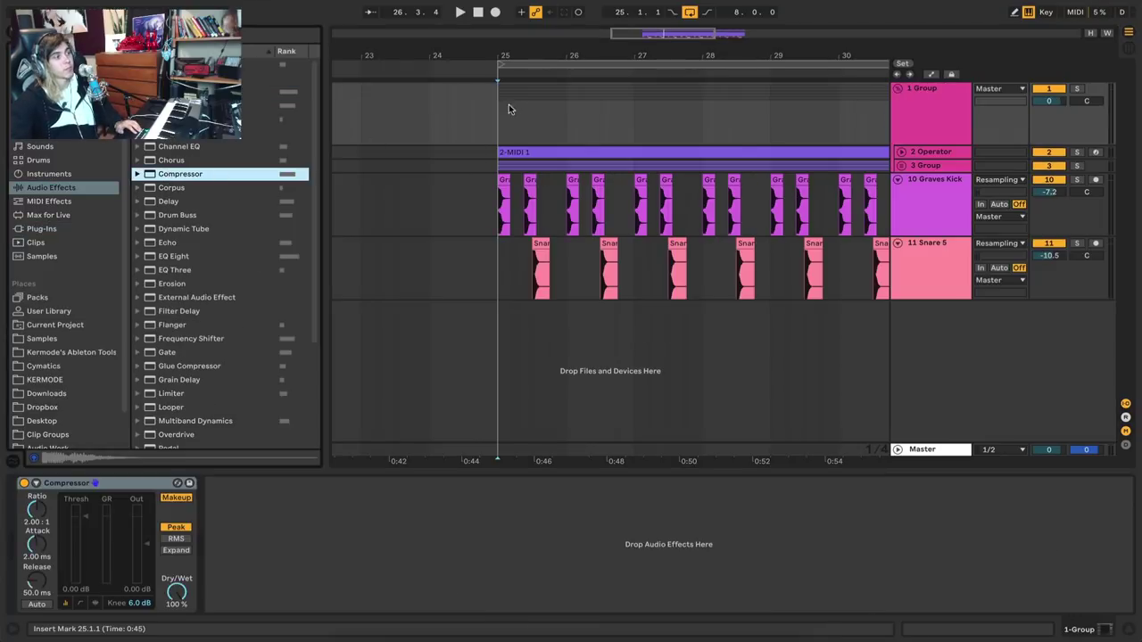
click(175, 498)
Enable the Compressor's sidechain with 10-Graves Kick as the audio source and lower the threshold to -inf dB
click(37, 484)
click(50, 498)
click(49, 519)
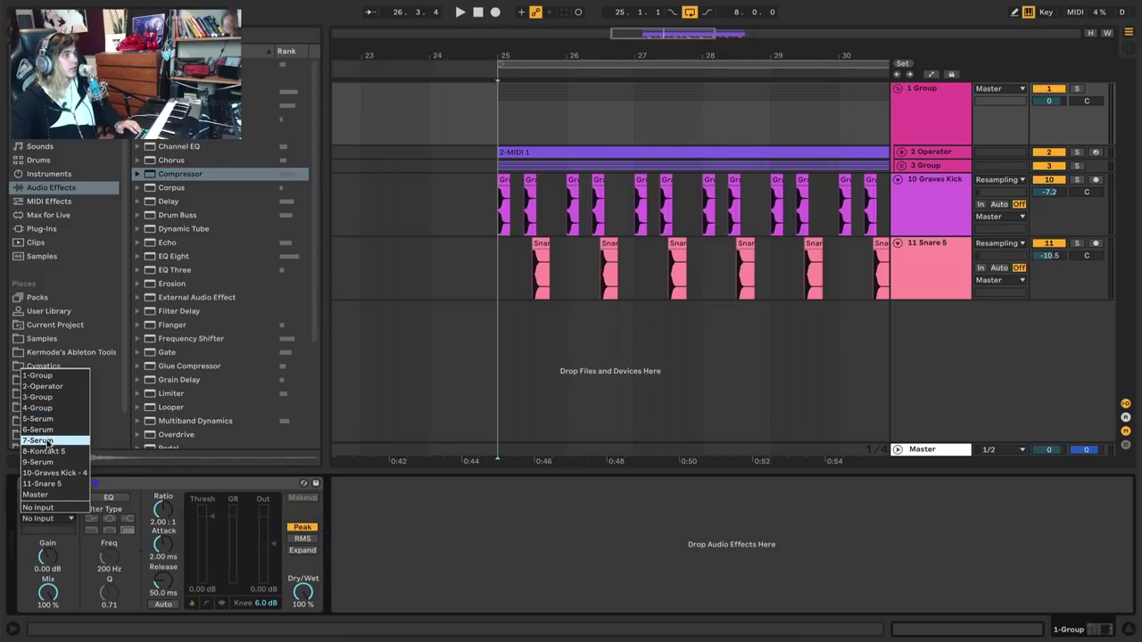
click(52, 473)
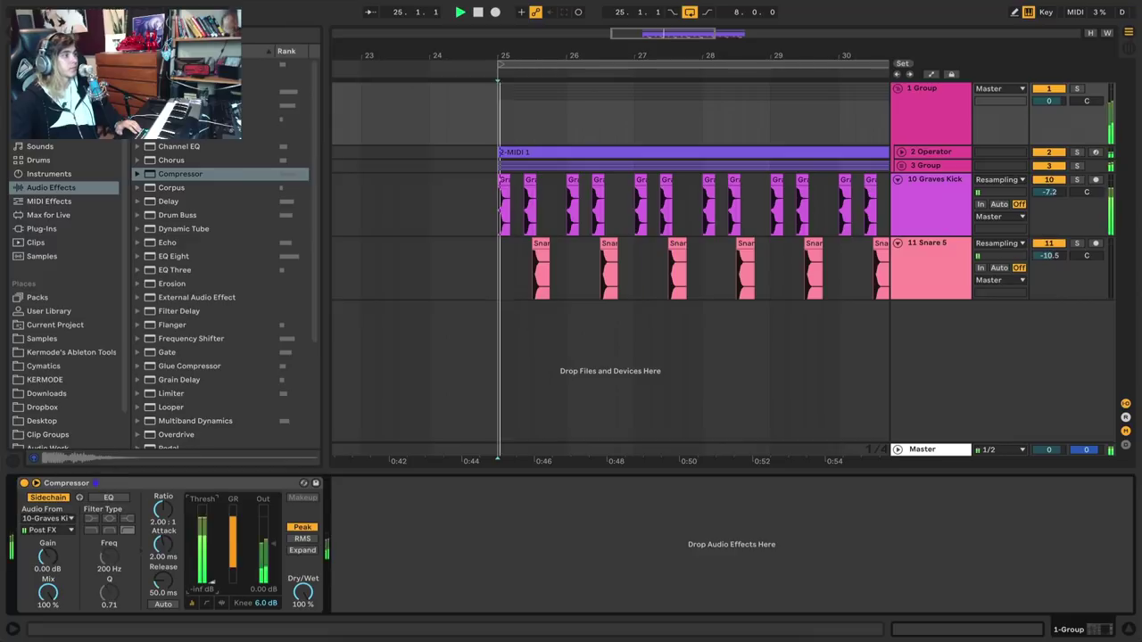
Duplicate the Compressor, set the copy's sidechain source to 11-Snare 5, and stop playback after listening
click(230, 487)
key(ctrl+d)
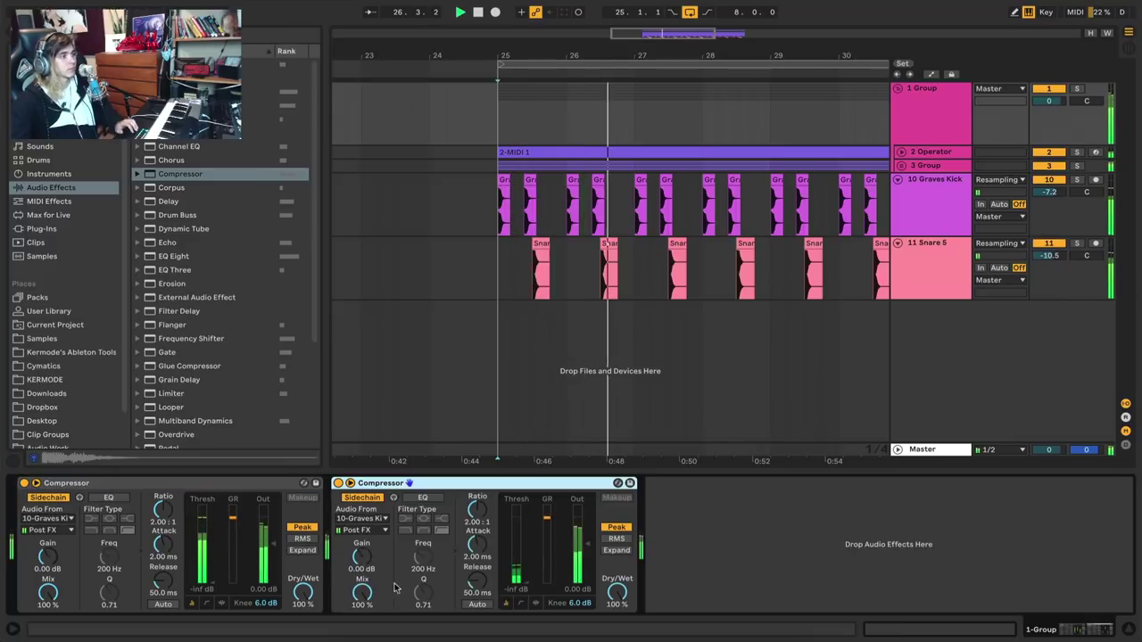
click(361, 520)
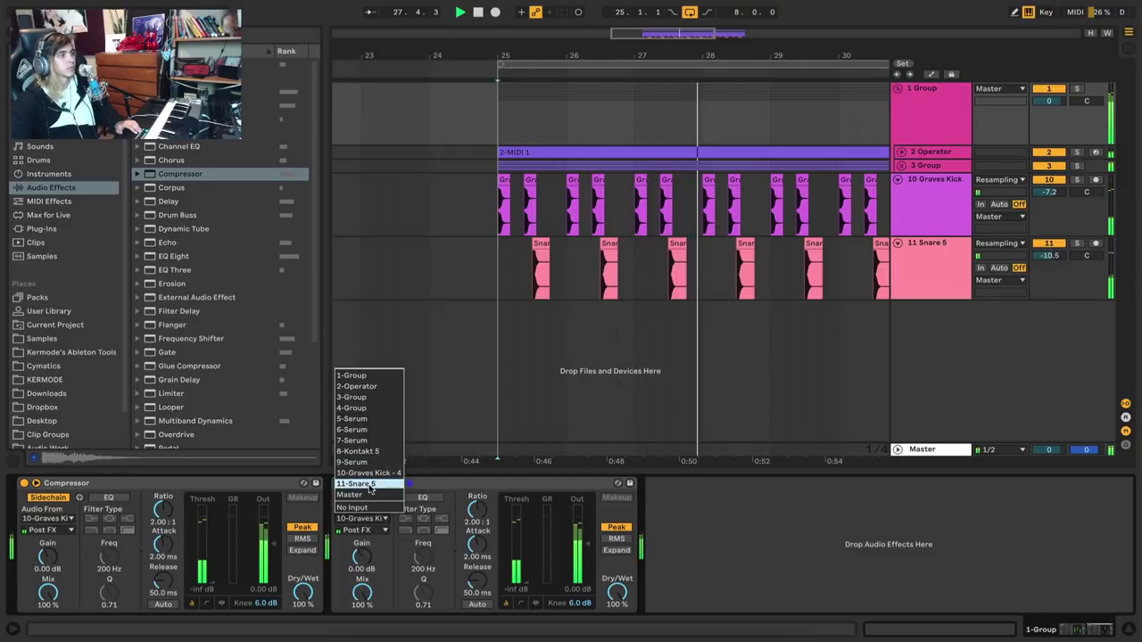
click(367, 483)
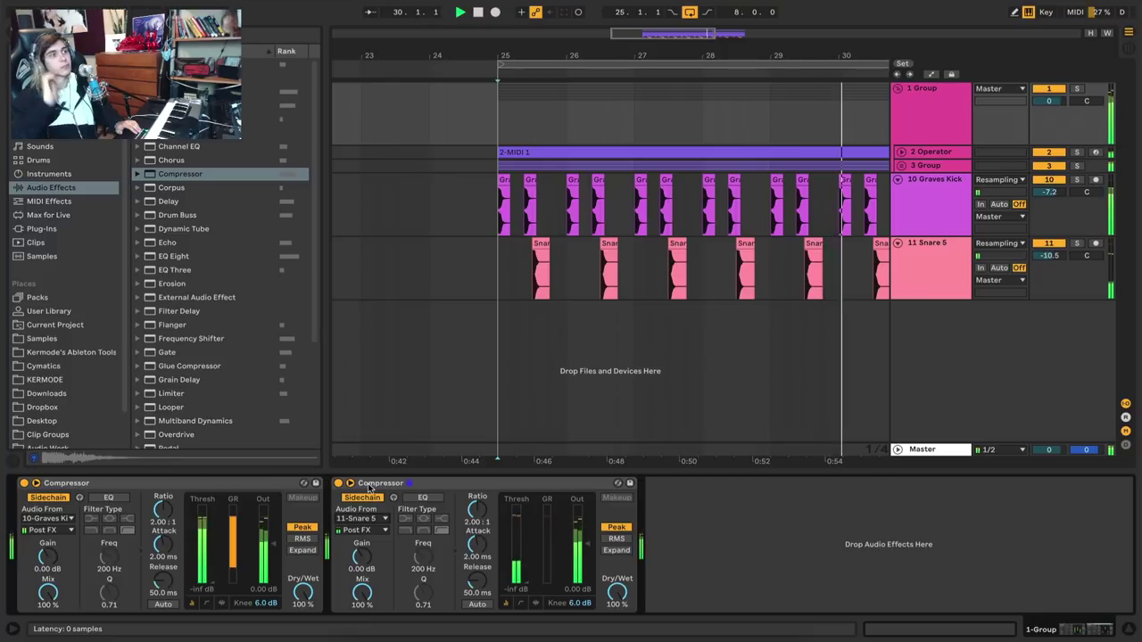
drag(650, 56, 528, 25)
key(space)
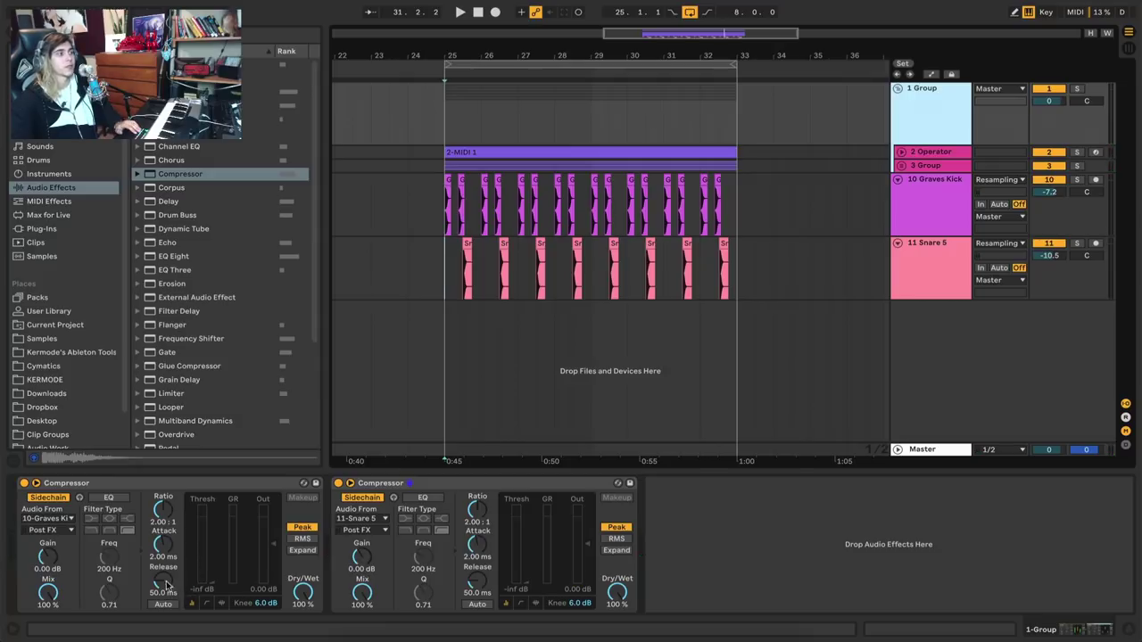
Set the kick-sidechained Compressor's release to 27.7 ms and attack to 0.04 ms while auditioning the loop
drag(162, 582, 162, 624)
key(space)
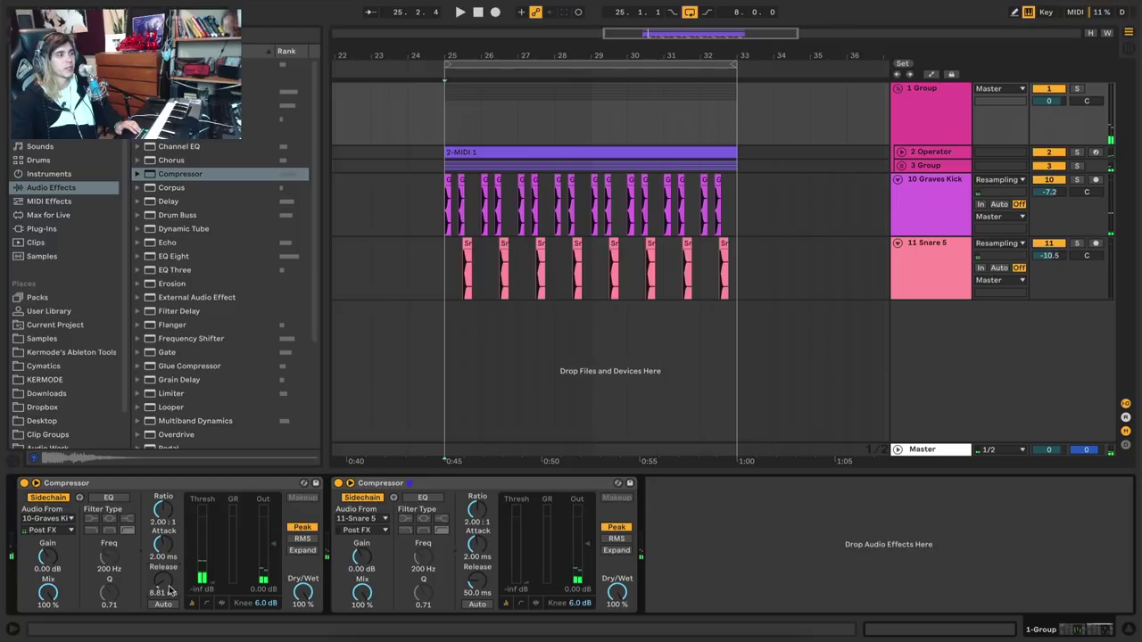
mouse_move(170, 590)
mouse_down()
mouse_move(162, 553)
mouse_move(161, 578)
mouse_up()
key(space)
key(space)
key(space)
key(space)
key(space)
key(space)
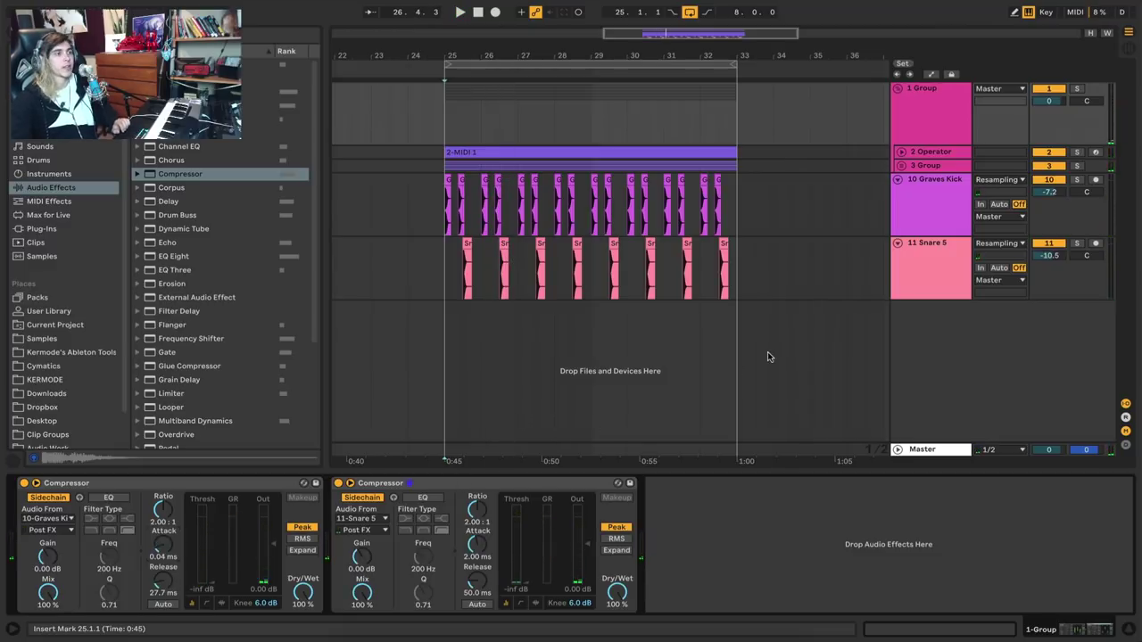
Insert a new audio track below Snare 5 and deactivate it
click(947, 273)
key(ctrl+t)
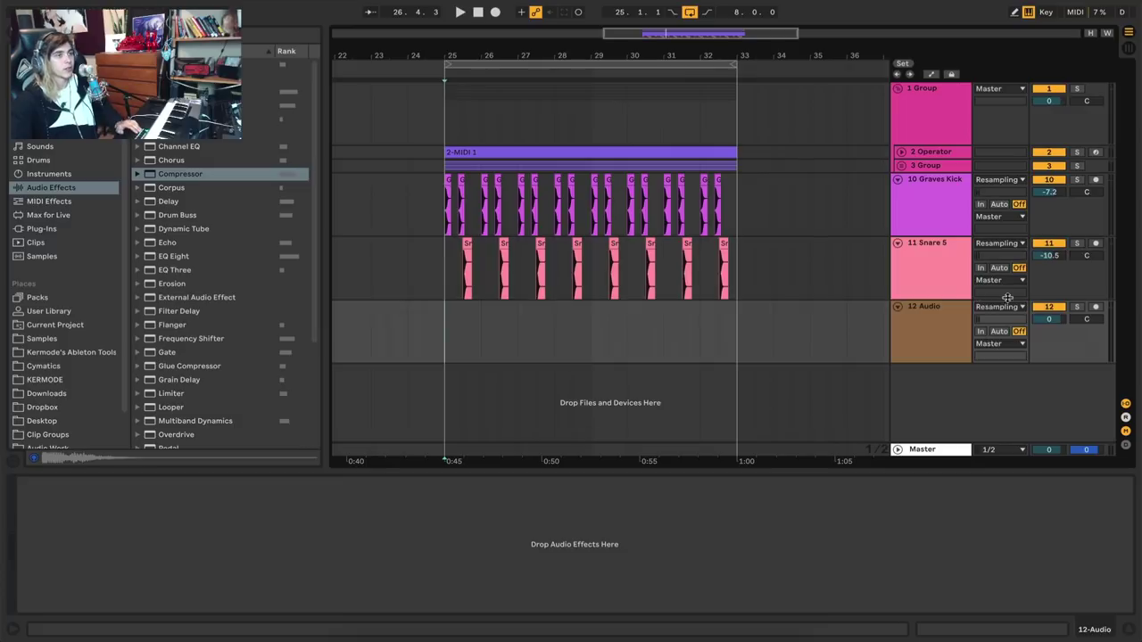
click(1039, 309)
Copy the first Graves Kick clip onto the deactivated audio track at bar 25 and transpose it to 48 st
drag(505, 52, 521, 44)
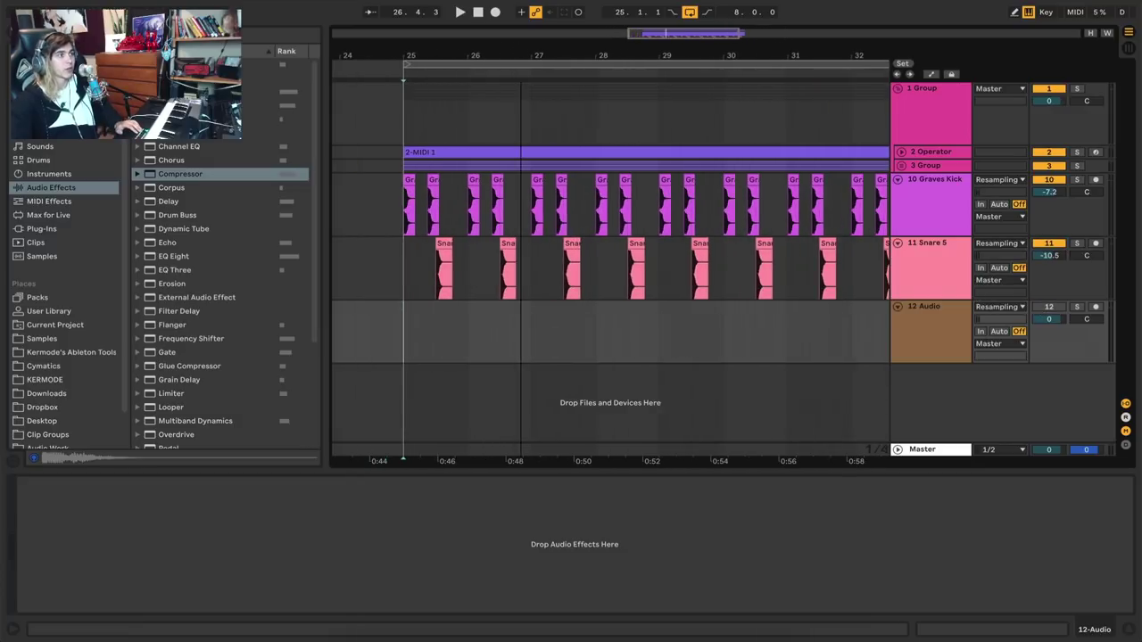
click(408, 205)
click(406, 339)
key(ctrl+v)
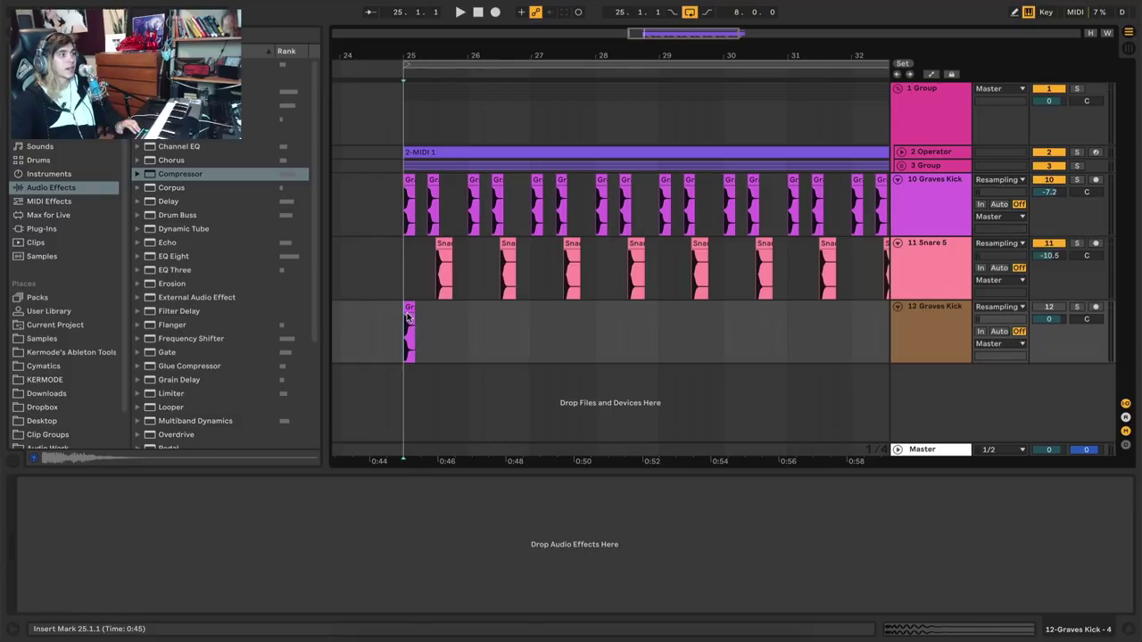
double_click(407, 307)
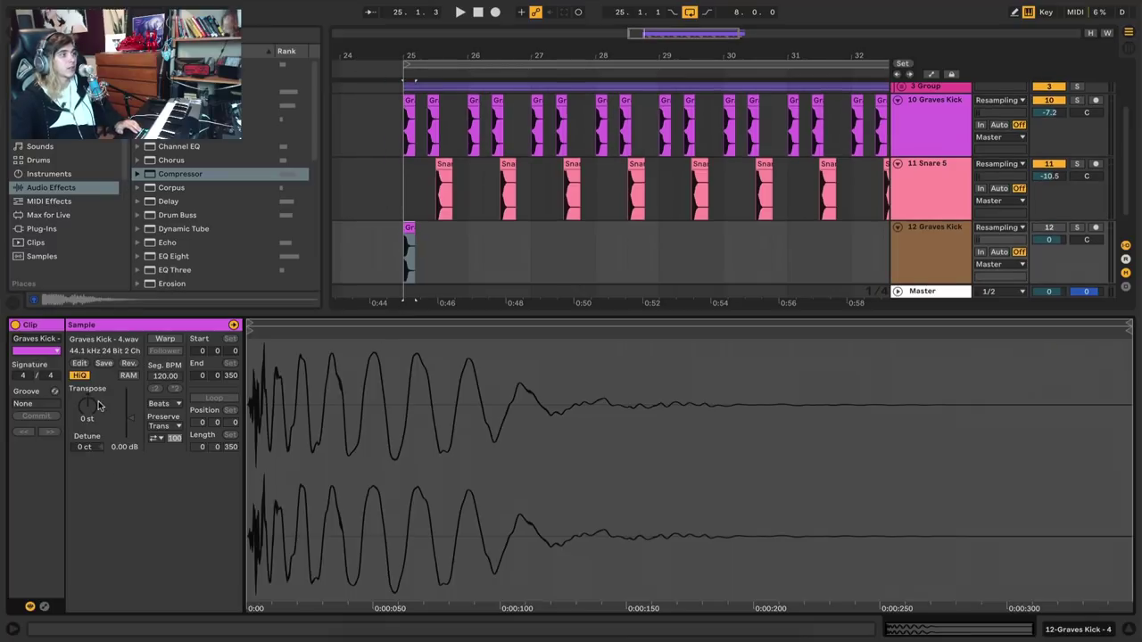
drag(98, 404, 99, 339)
Duplicate the shortened kick clip on track 12 to line up with the second kick at 25.2.3 and the first snare at 25.3.1
drag(381, 60, 433, 27)
drag(556, 114, 568, 178)
drag(536, 109, 789, 122)
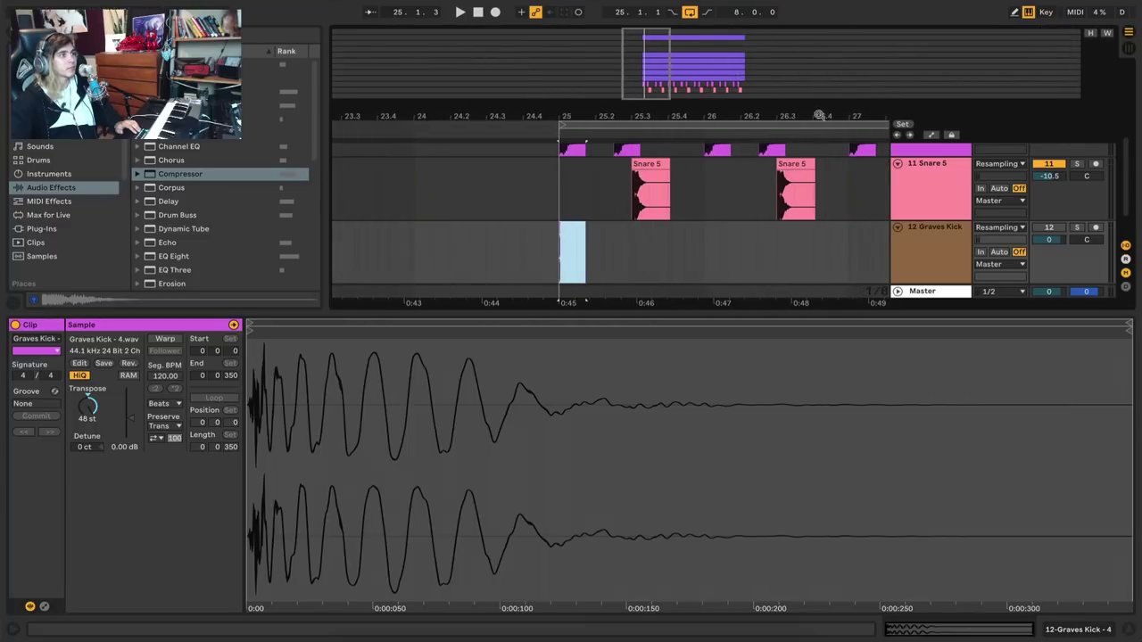
drag(571, 99, 576, 10)
drag(557, 58, 566, 74)
click(532, 223)
mouse_move(544, 223)
mouse_down()
mouse_move(792, 222)
mouse_move(756, 224)
mouse_up()
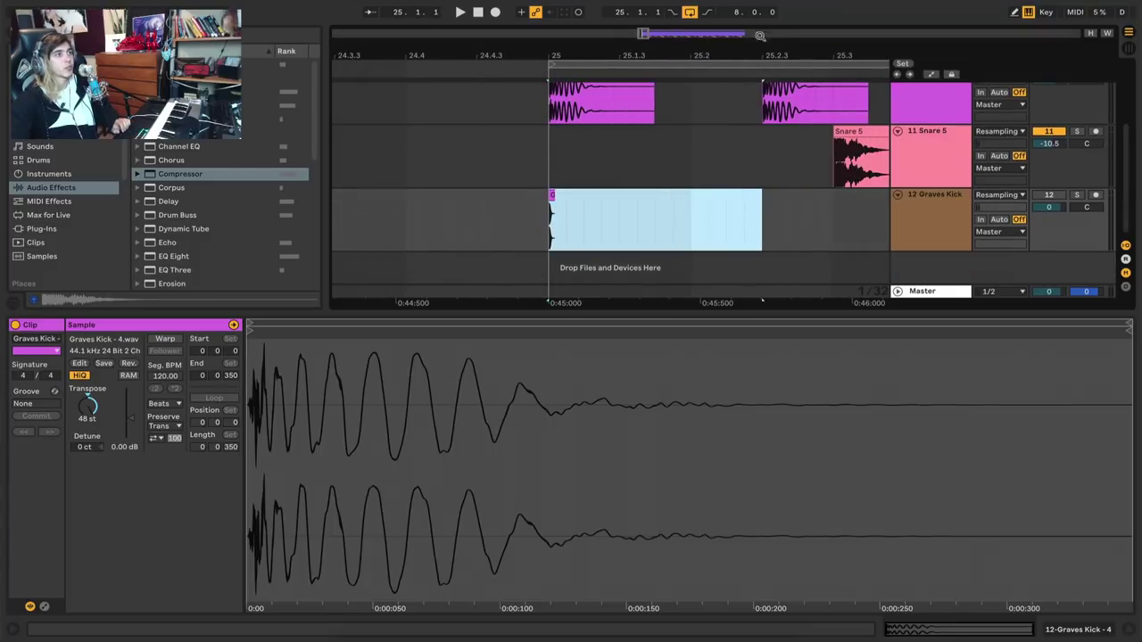
drag(755, 42, 537, 23)
key(ctrl+d)
mouse_move(565, 222)
mouse_down()
mouse_move(512, 222)
mouse_move(586, 228)
mouse_move(576, 230)
mouse_up()
key(ctrl+d)
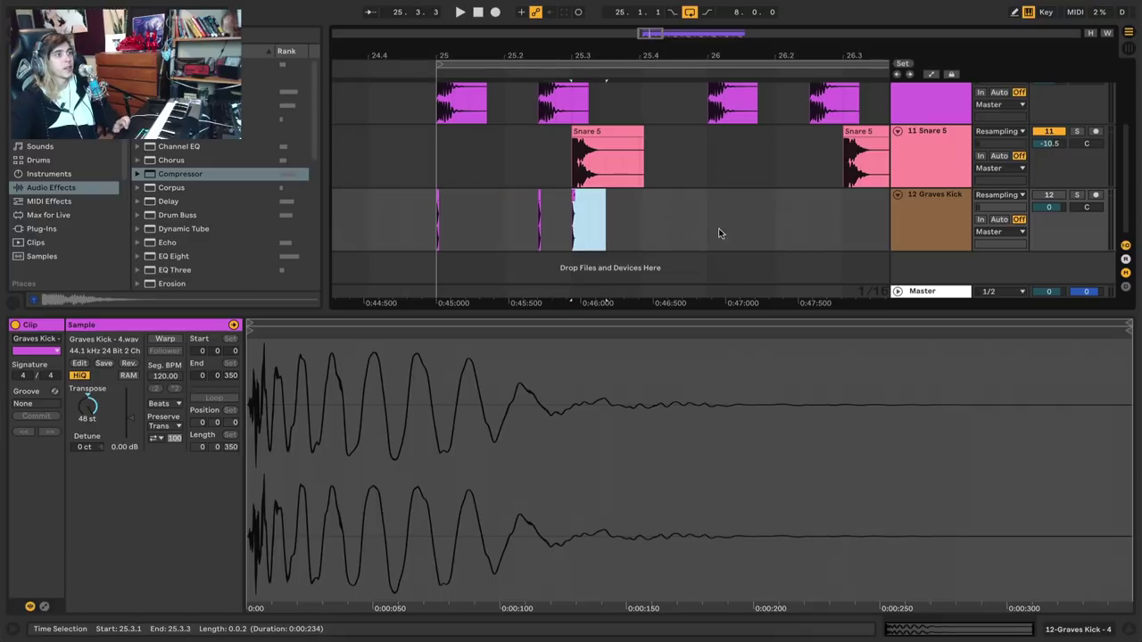
Duplicate the one-bar trigger pattern on track 12 from bar 25 until it fills the loop up to bar 33
drag(709, 235, 436, 237)
drag(470, 46, 470, 20)
key(ctrl+d)
key(ctrl+d)
key(ctrl+d)
key(ctrl+d)
drag(599, 50, 598, 28)
key(ctrl+d)
key(ctrl+d)
key(ctrl+d)
click(539, 231)
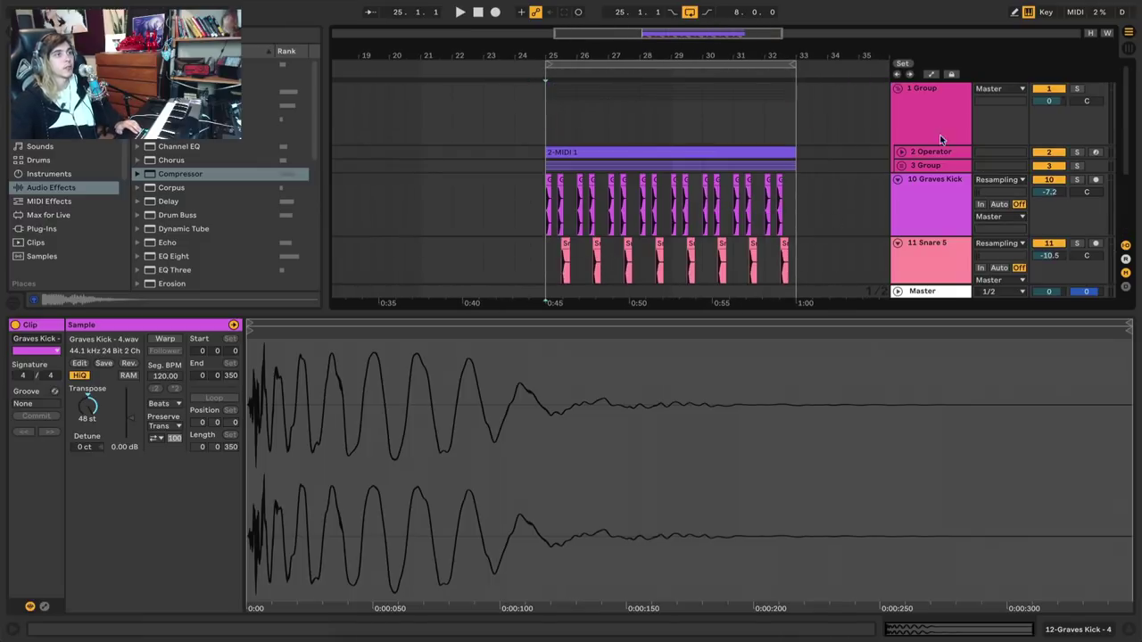
Delete the snare-sidechained Compressor on the 1 Group track and set the remaining one's sidechain source to 12-Graves Kick
click(943, 138)
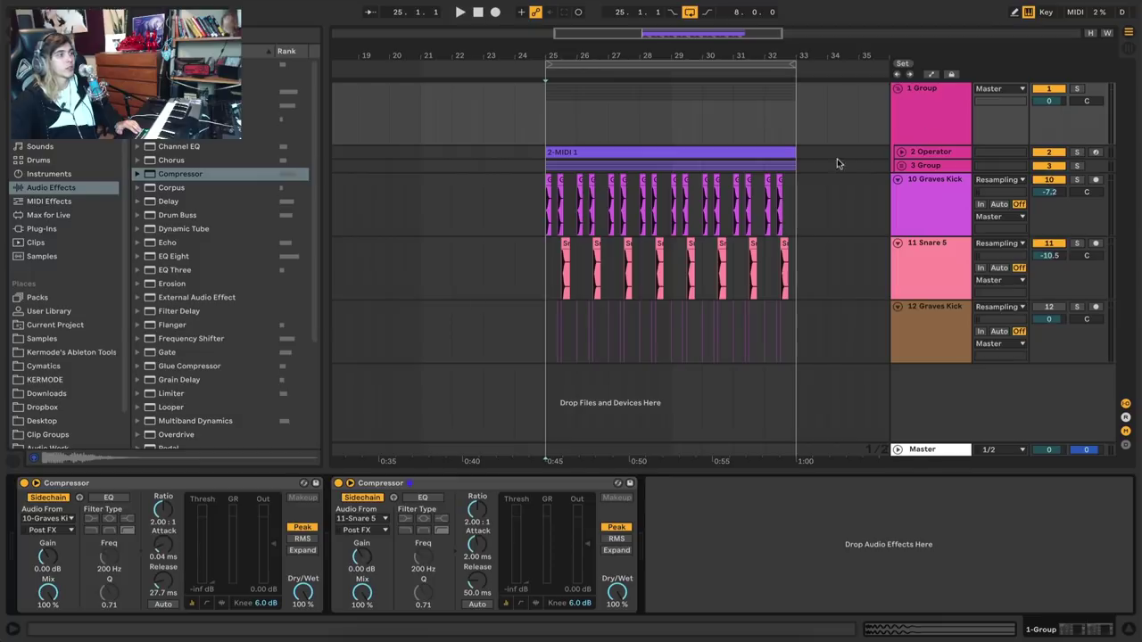
click(385, 483)
key(Delete)
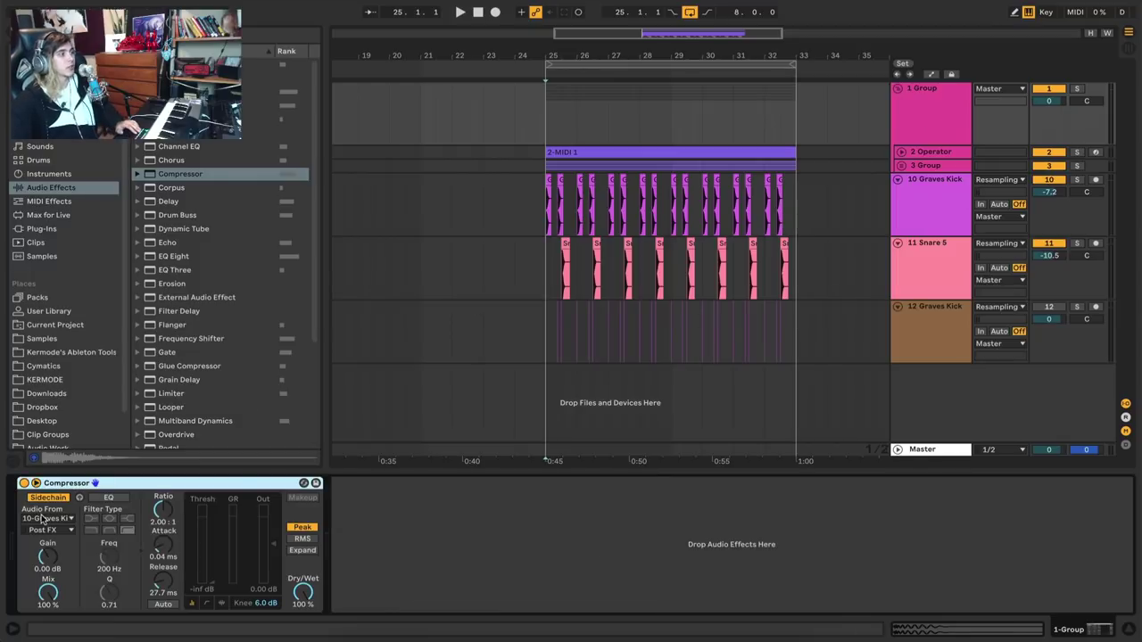
click(45, 517)
click(52, 486)
Set the group Compressor's release to 58.2 ms, attack to 0.03 ms and ratio to 10.5:1 while auditioning the loop
key(space)
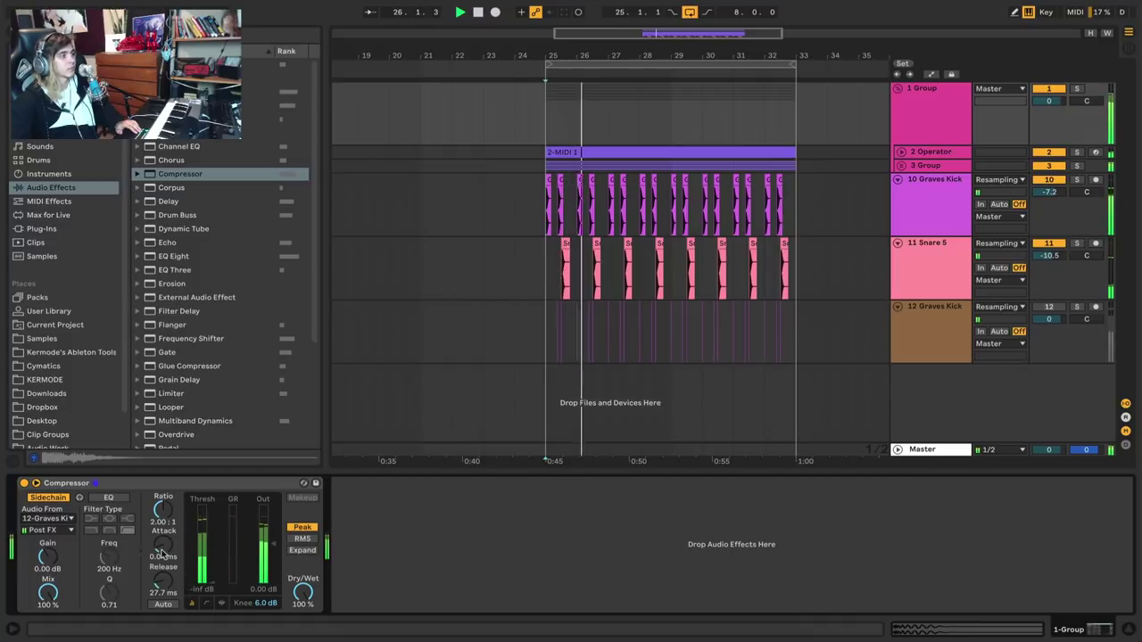
drag(170, 586, 167, 575)
drag(164, 509, 164, 477)
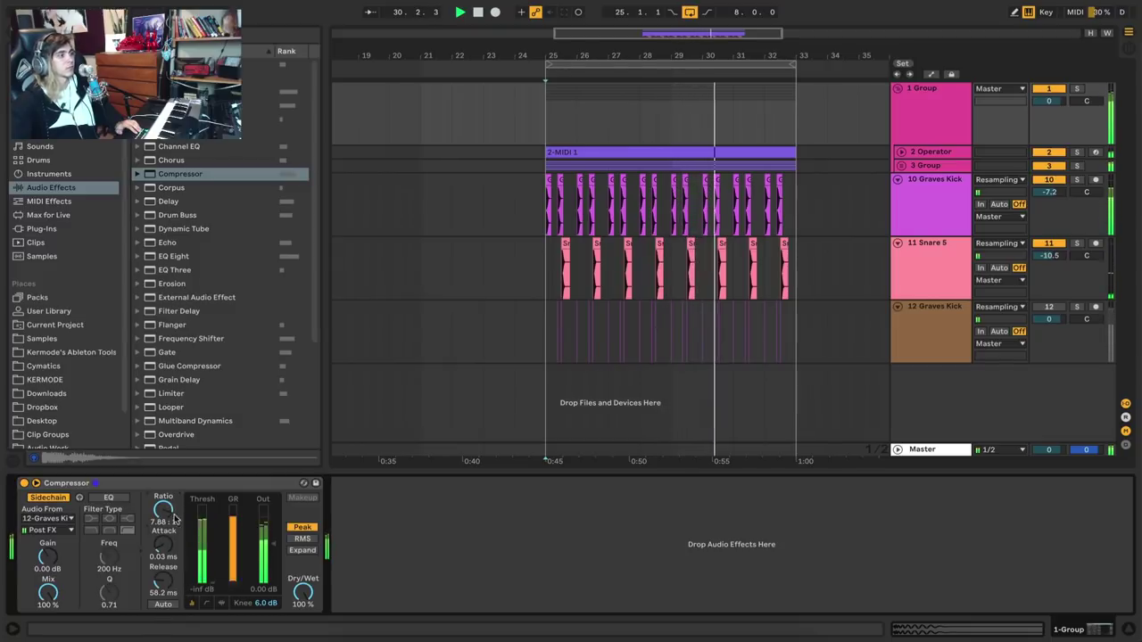
drag(163, 509, 163, 497)
key(space)
Duplicate the group's sidechain Compressor and audition the doubled ducking
click(183, 483)
key(ctrl+d)
key(space)
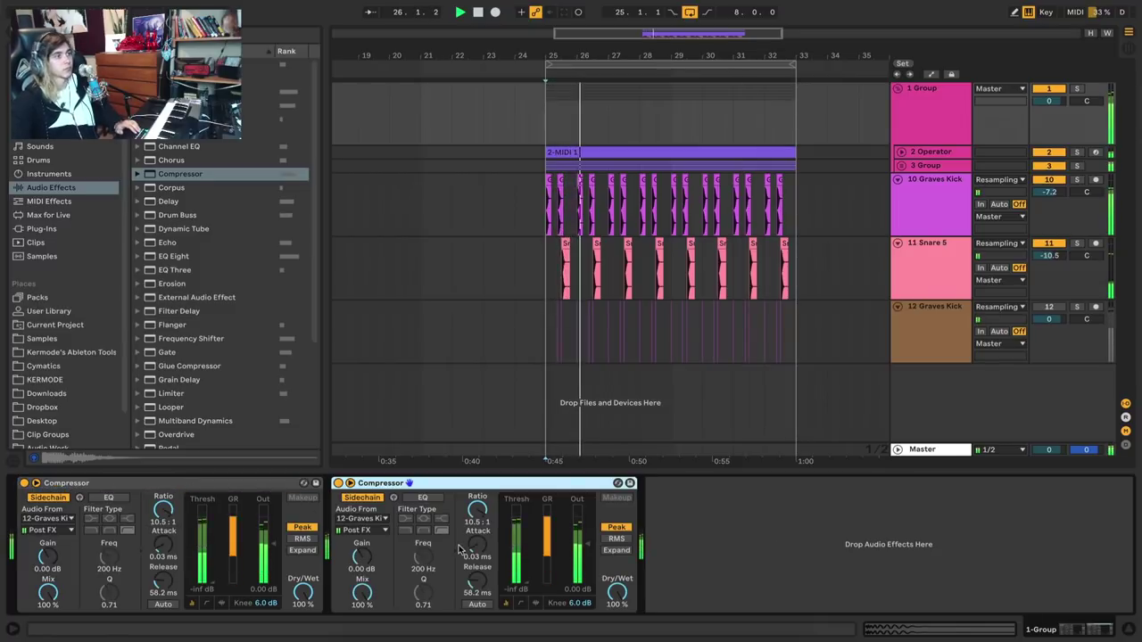
key(space)
Paste an extra trigger clip on track 12 at 25.4.3 and audition the loop from bar 25
click(543, 260)
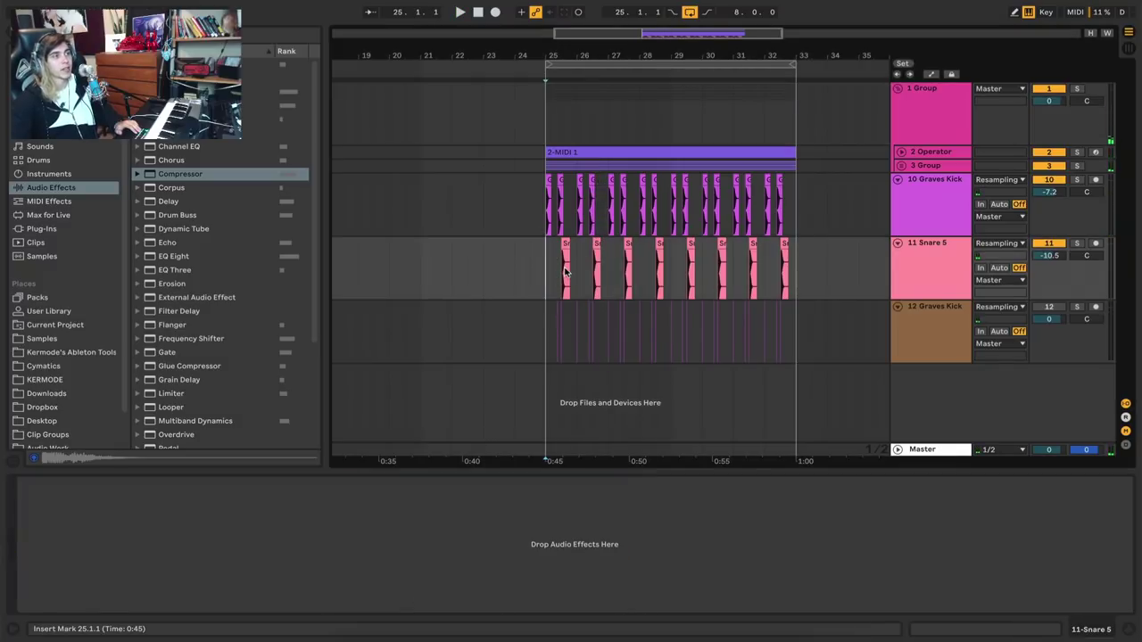
drag(560, 58, 647, 340)
click(679, 329)
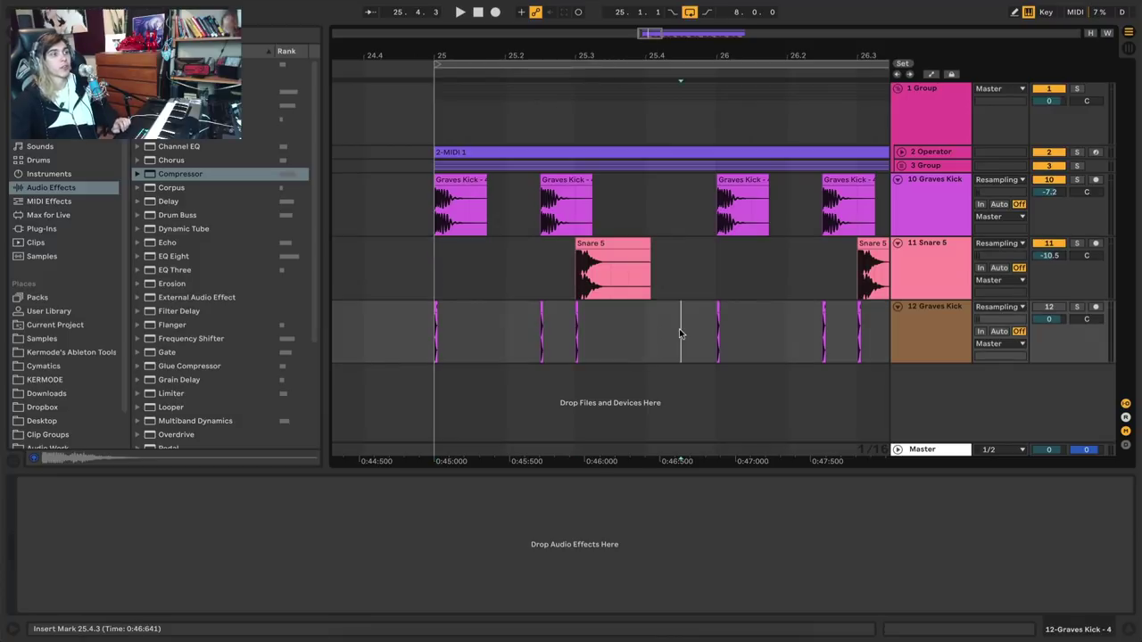
key(ctrl+v)
click(428, 346)
key(space)
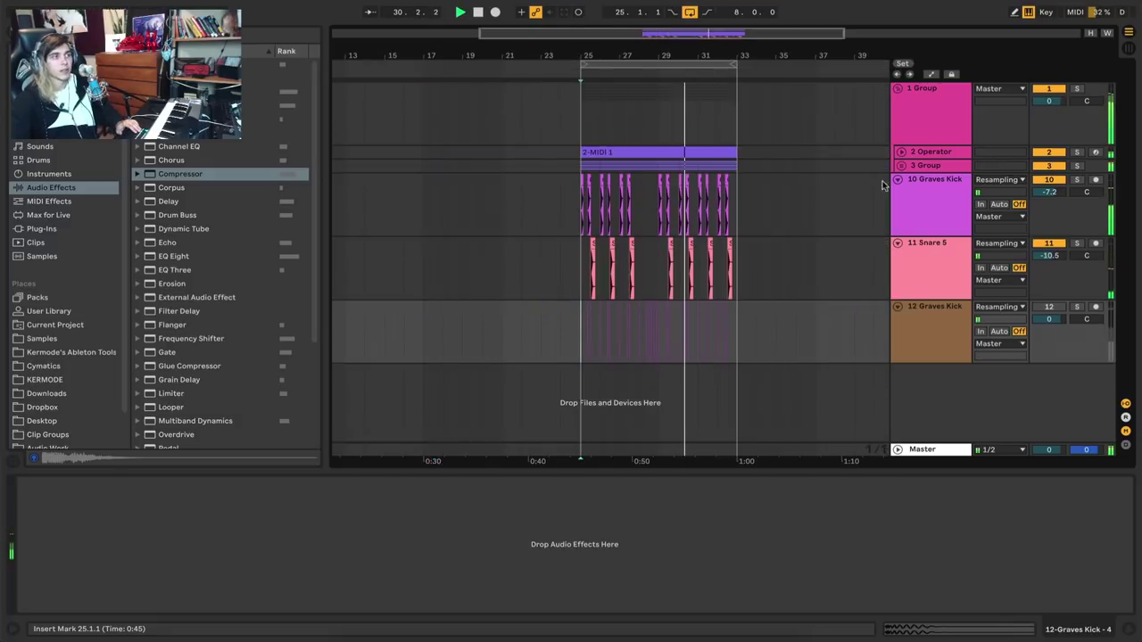
Undo the extra trigger clip and the duplicated Compressor, and audition the loop from bar 25
key(space)
key(ctrl+z)
key(ctrl+z)
key(ctrl+z)
key(ctrl+z)
key(ctrl+z)
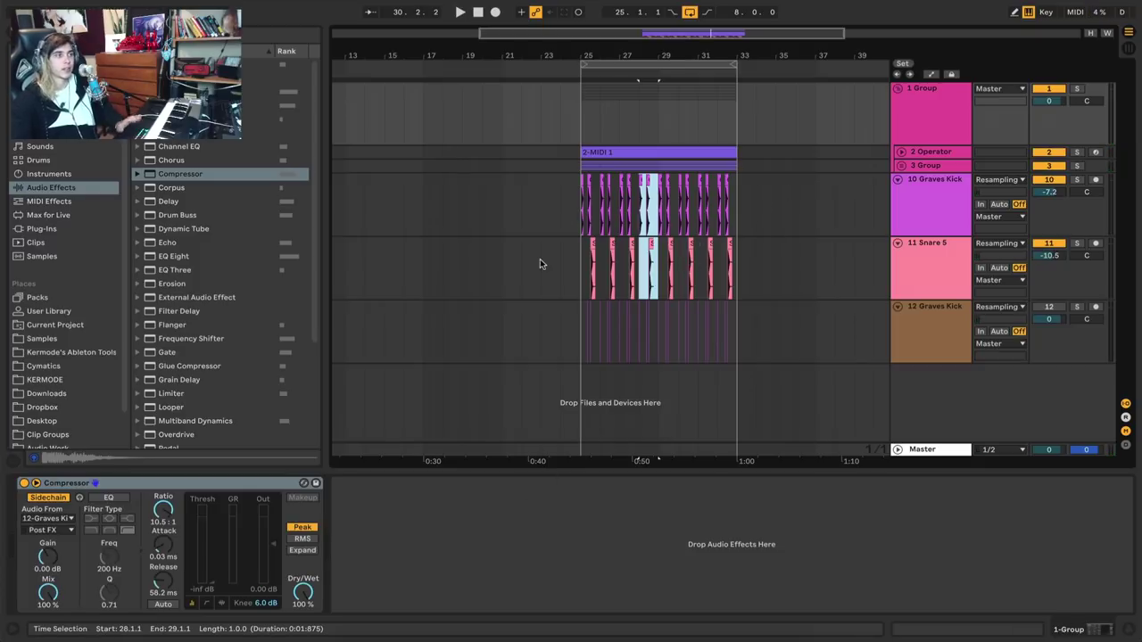
click(579, 217)
key(space)
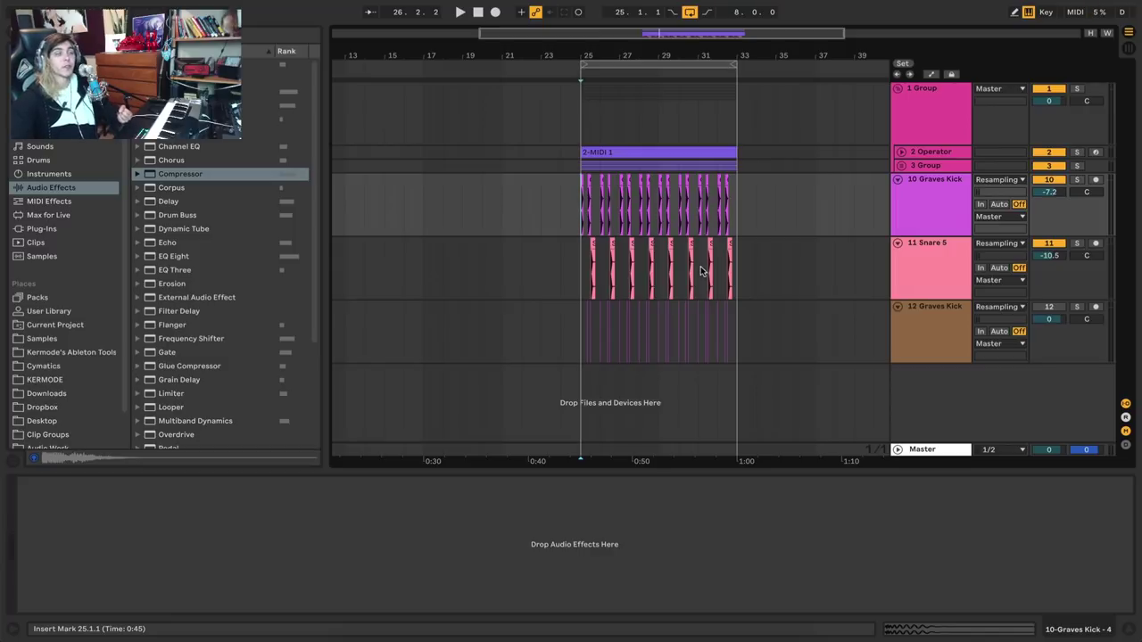
Add an Auto Filter after the group's Compressor, set its frequency to 19.9 kHz and show that parameter's automation
drag(188, 92, 534, 112)
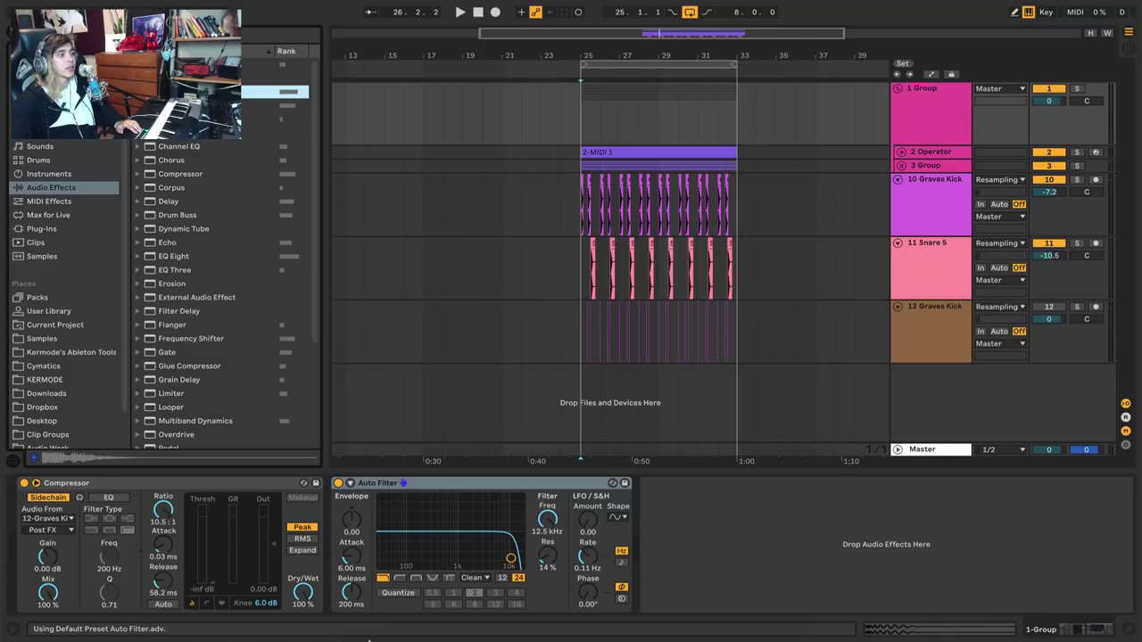
drag(510, 559, 515, 558)
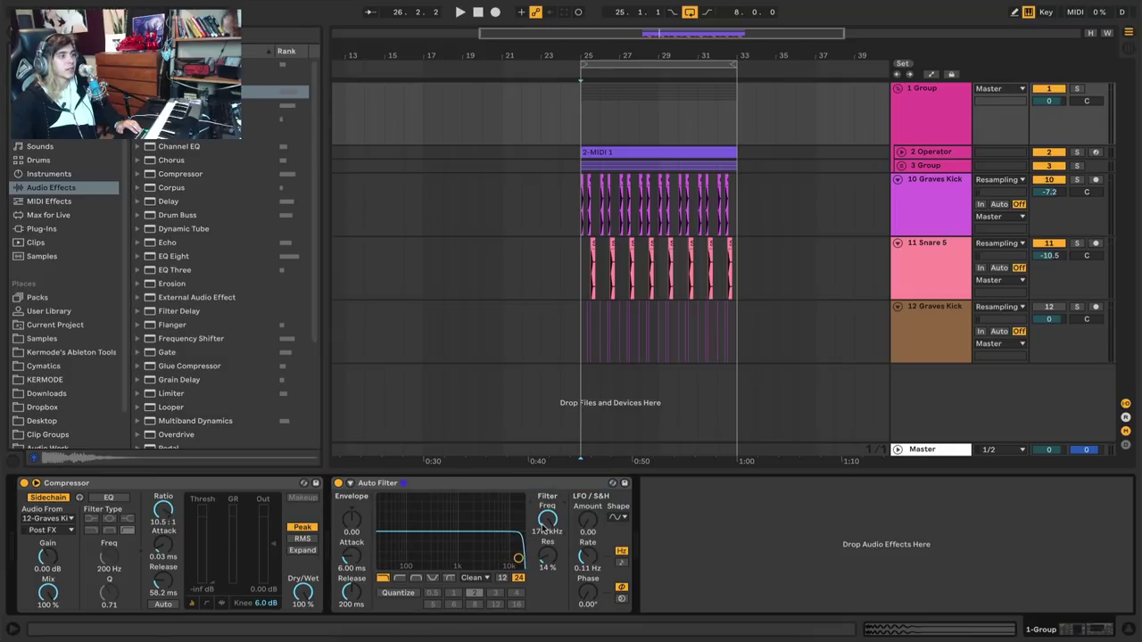
drag(591, 53, 605, 77)
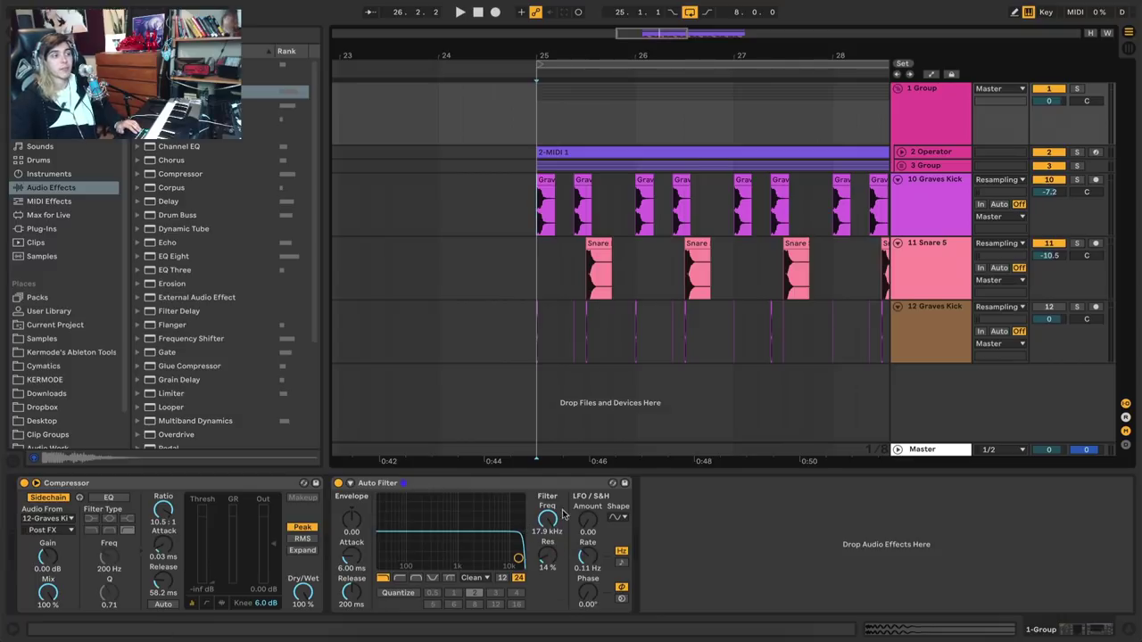
drag(547, 520, 547, 446)
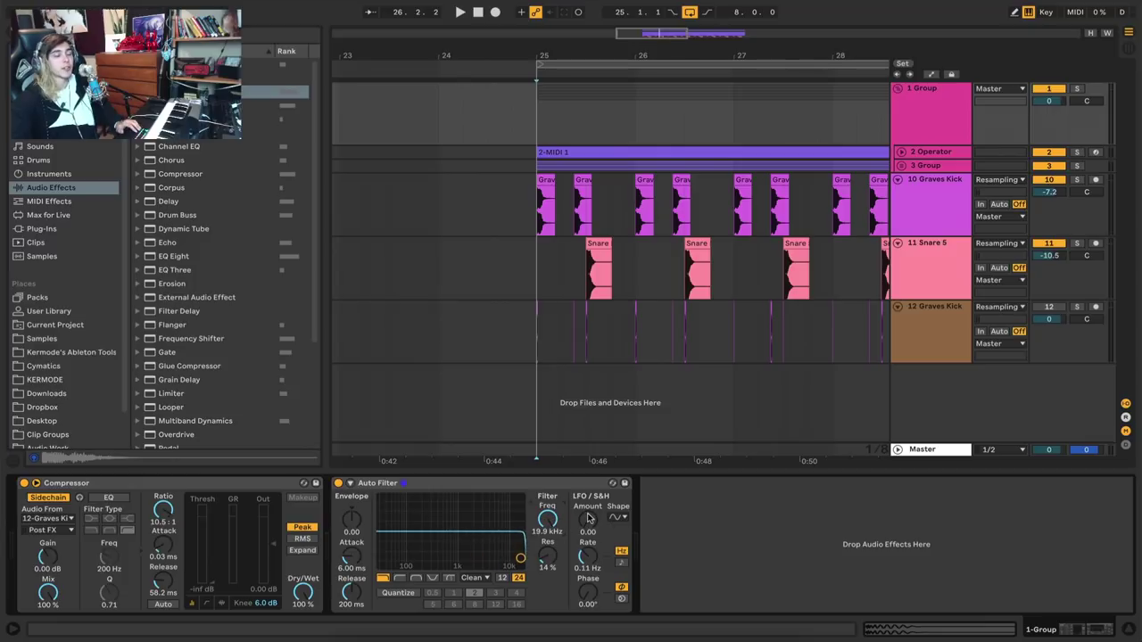
drag(548, 56, 549, 101)
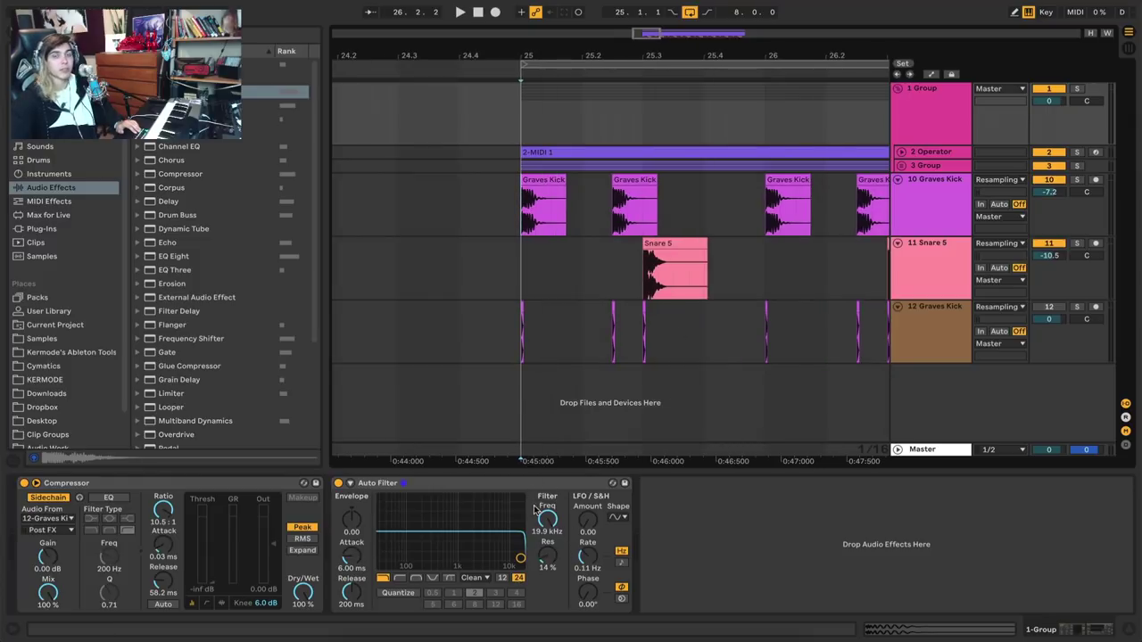
right_click(551, 526)
click(588, 533)
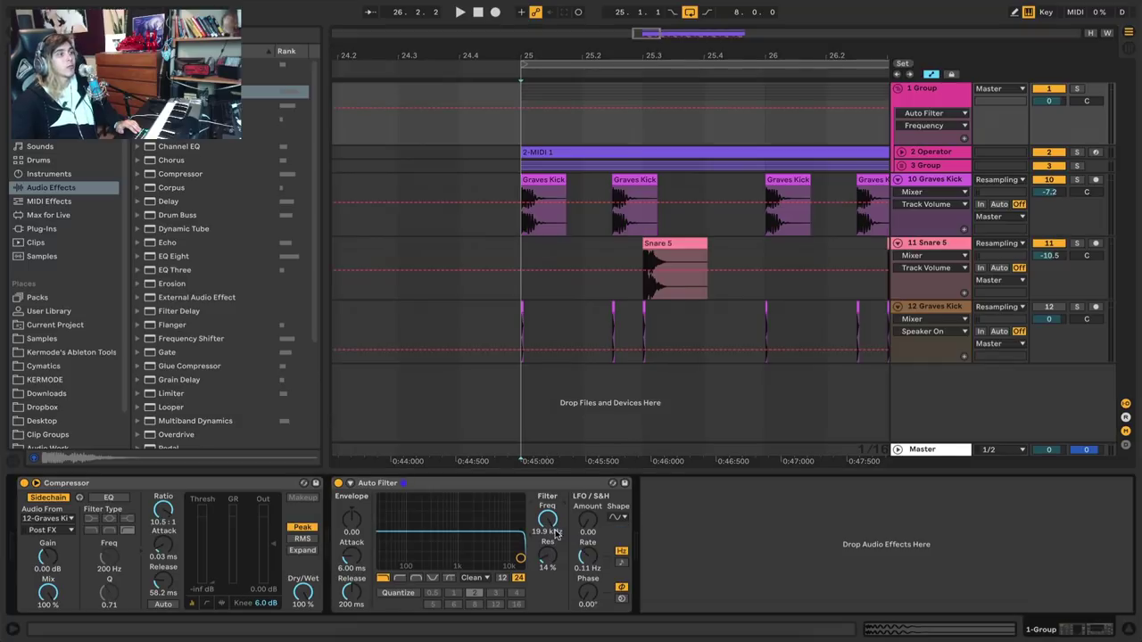
Insert a sine shape into the group's filter frequency automation from 25.1.1 to 25.2.1 and play it
drag(532, 56, 504, 137)
right_click(504, 137)
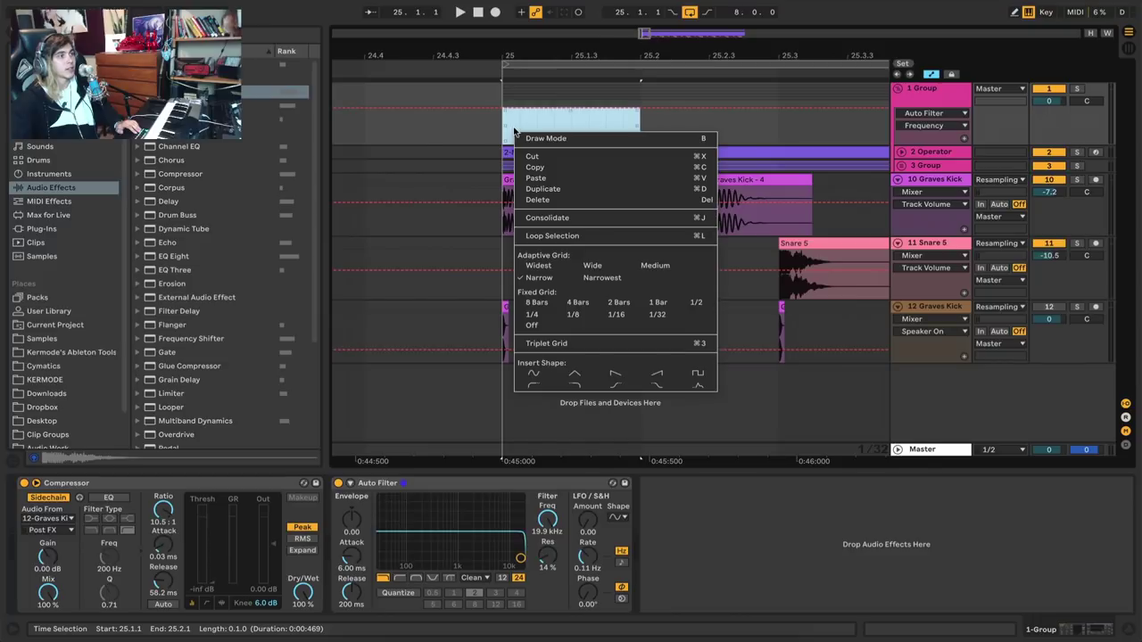
click(525, 380)
key(space)
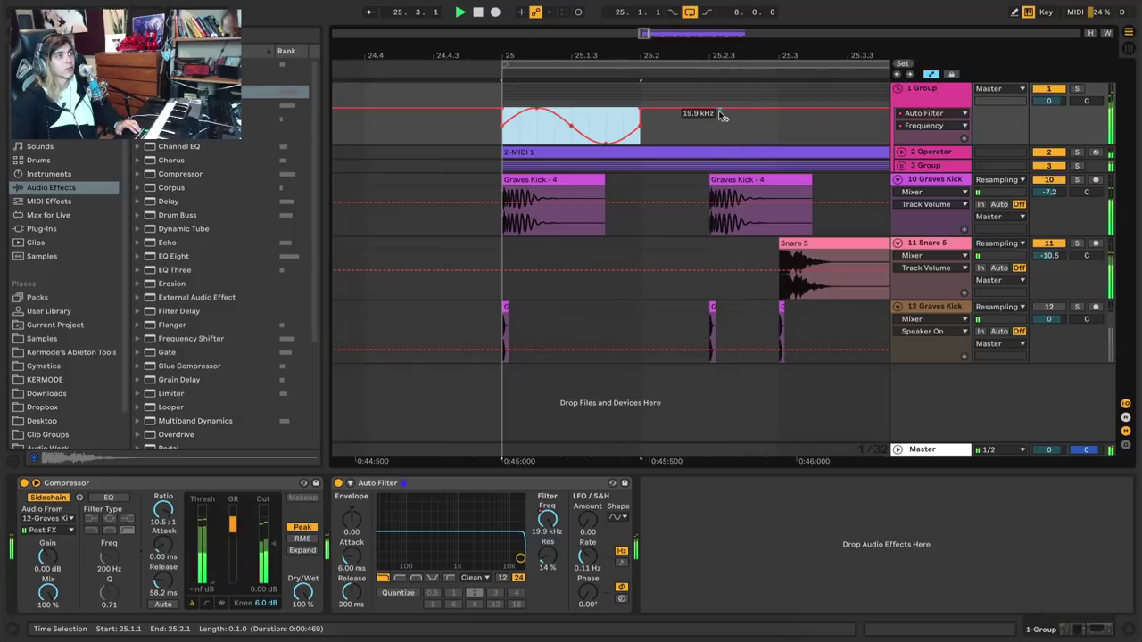
Draw zigzag peaks and dips in the filter frequency automation between 25.2 and 25.3 while auditioning the loop
drag(674, 108, 780, 142)
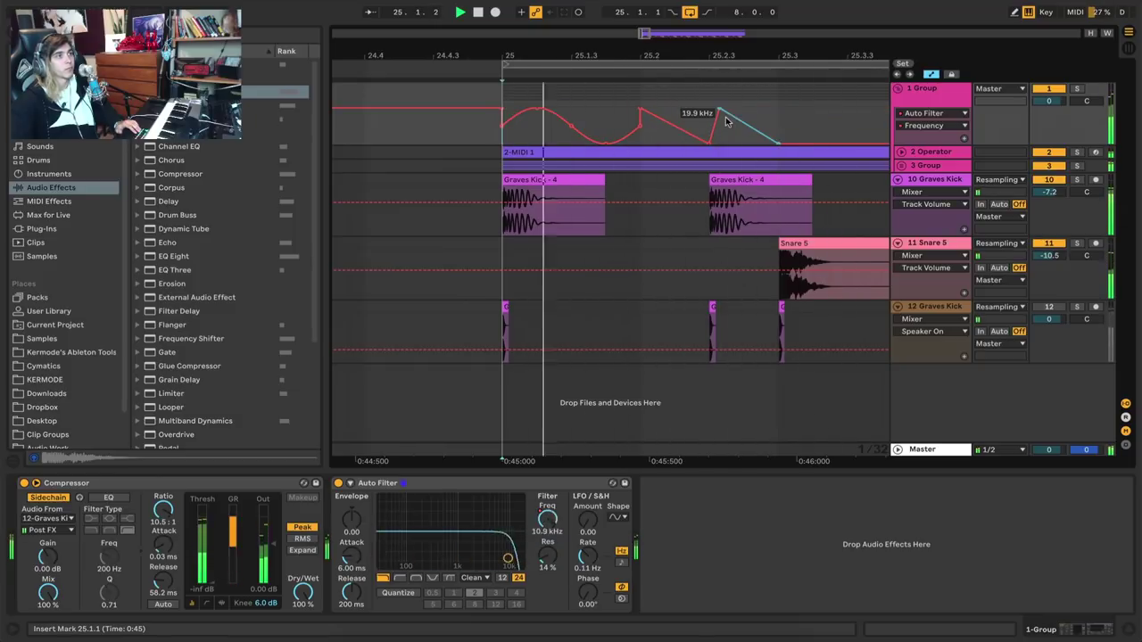
drag(720, 110, 755, 112)
key(space)
key(space)
key(space)
key(space)
key(space)
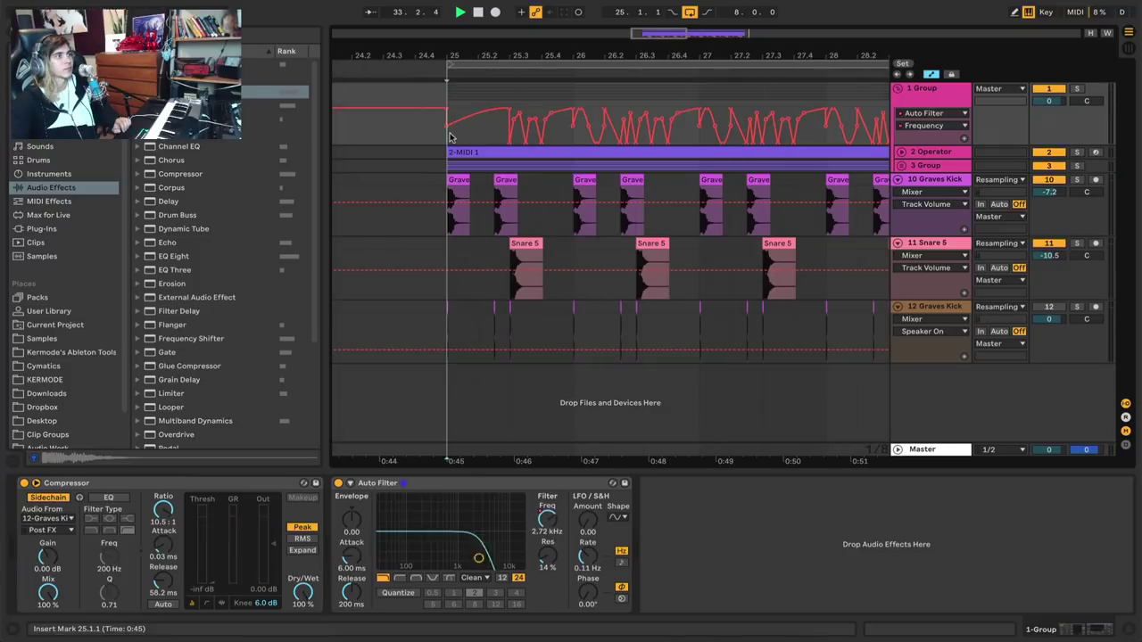
key(space)
key(space)
Replace the filter frequency automation with a rising half-bar curve from bar 25, duplicate it up to bar 33 and audition it
drag(449, 135, 503, 132)
key(ctrl+d)
key(super+d)
key(super+d)
key(super+d)
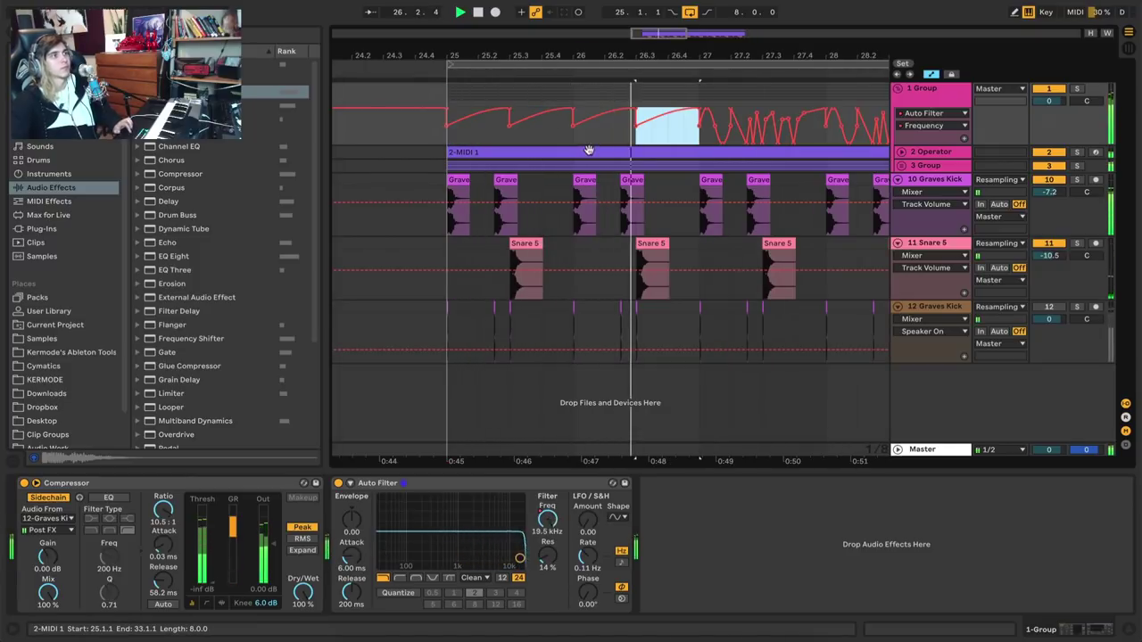
drag(645, 55, 645, 45)
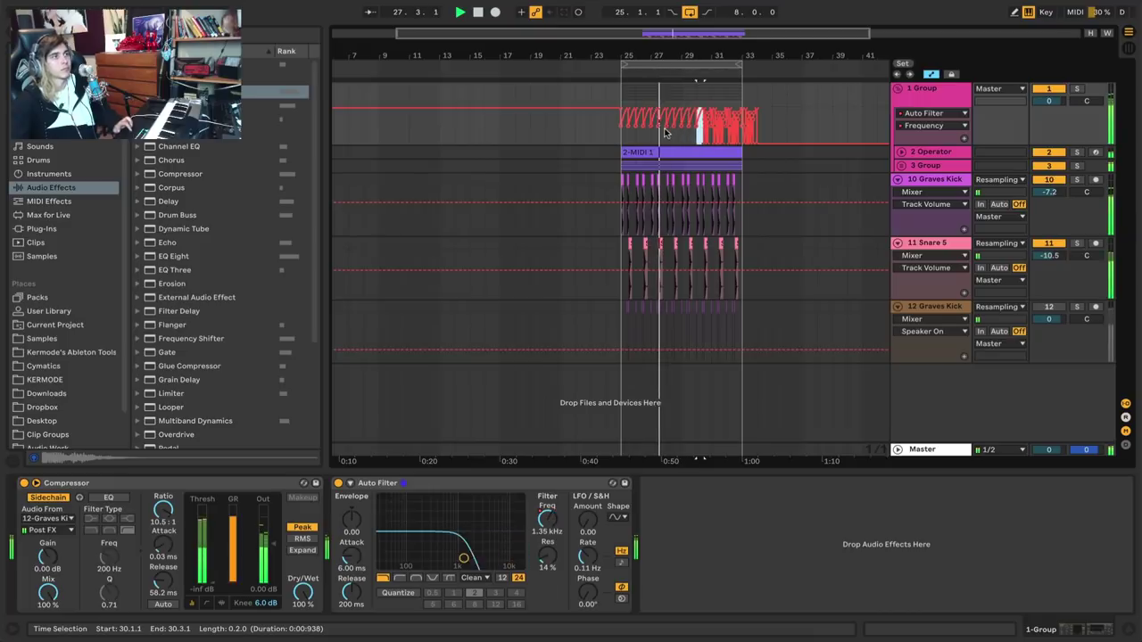
key(super+d)
key(super+d)
key(super+d)
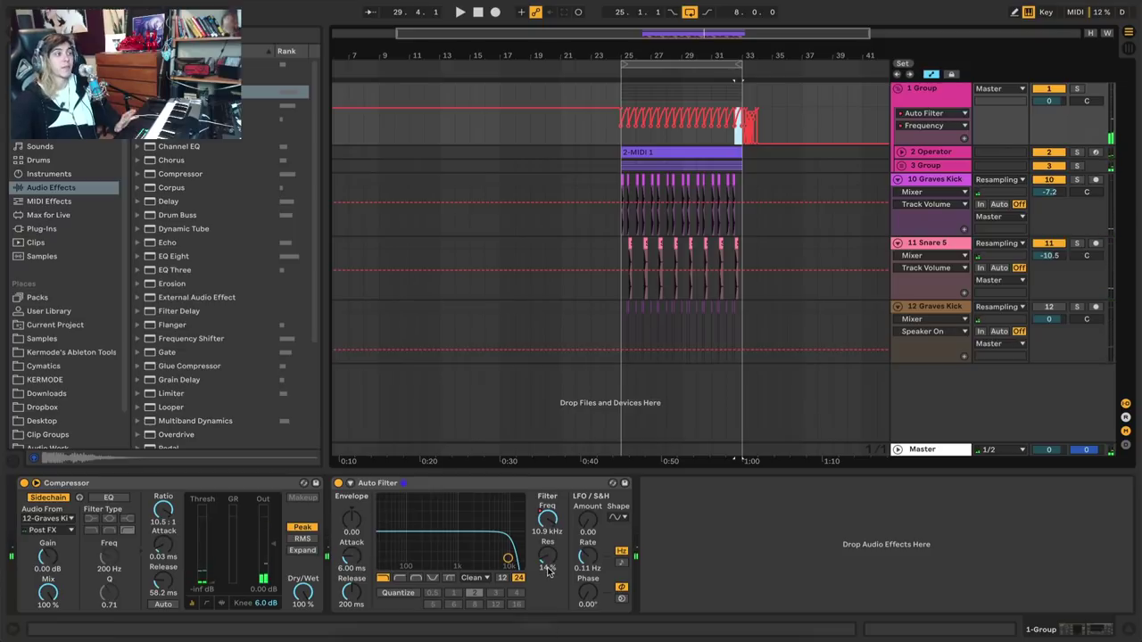
click(631, 146)
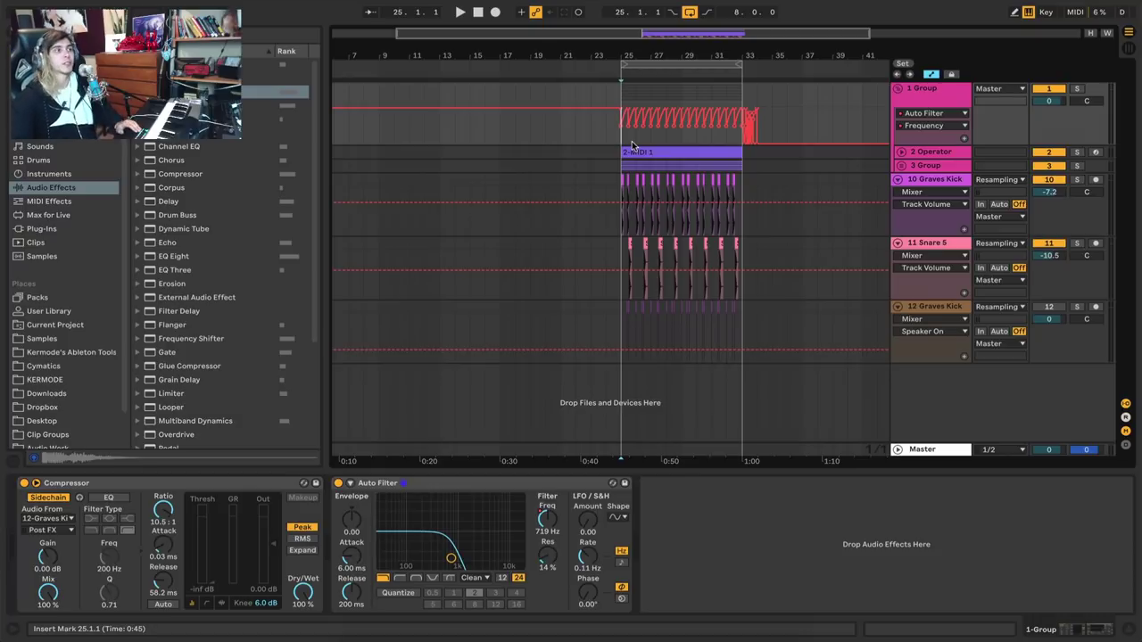
key(space)
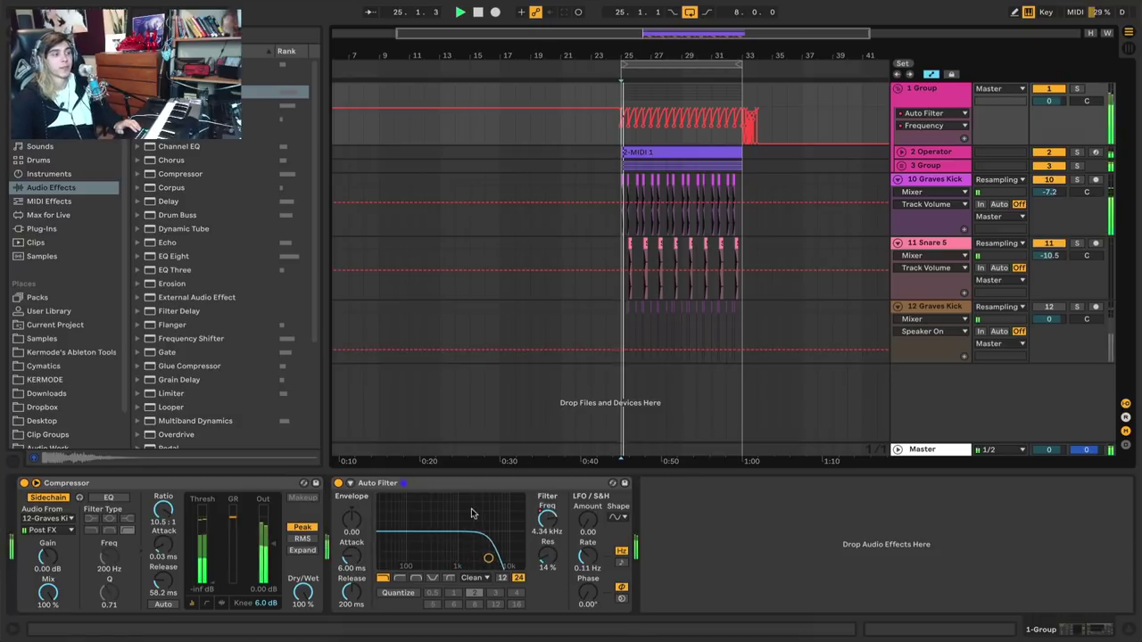
key(space)
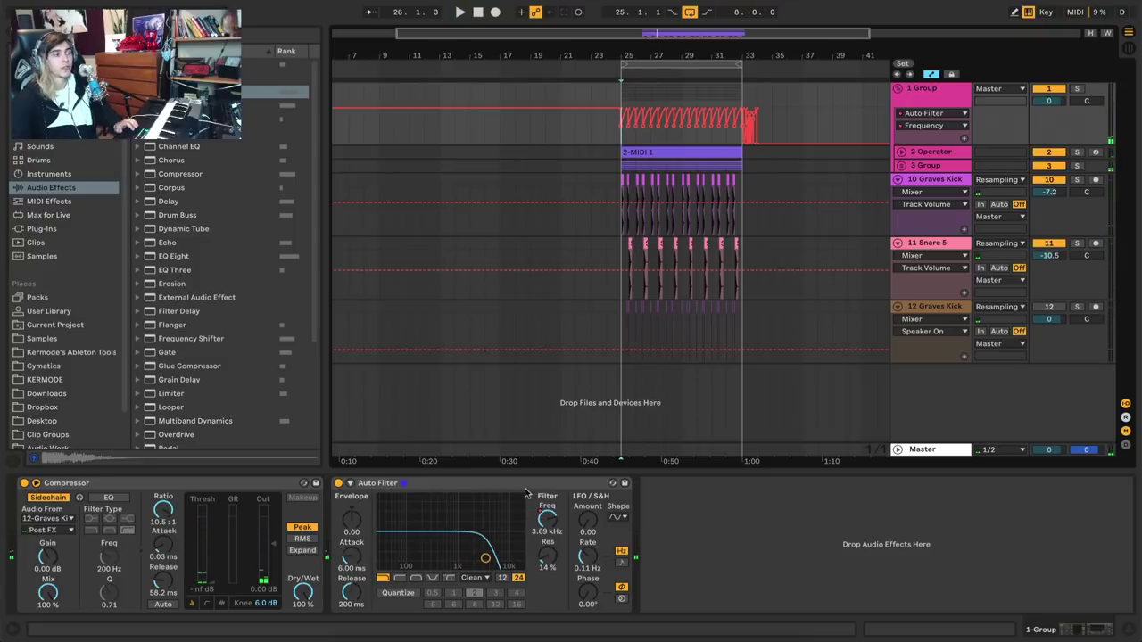
Group the Auto Filter into an Audio Effect Rack and rename its chain Filter
click(525, 487)
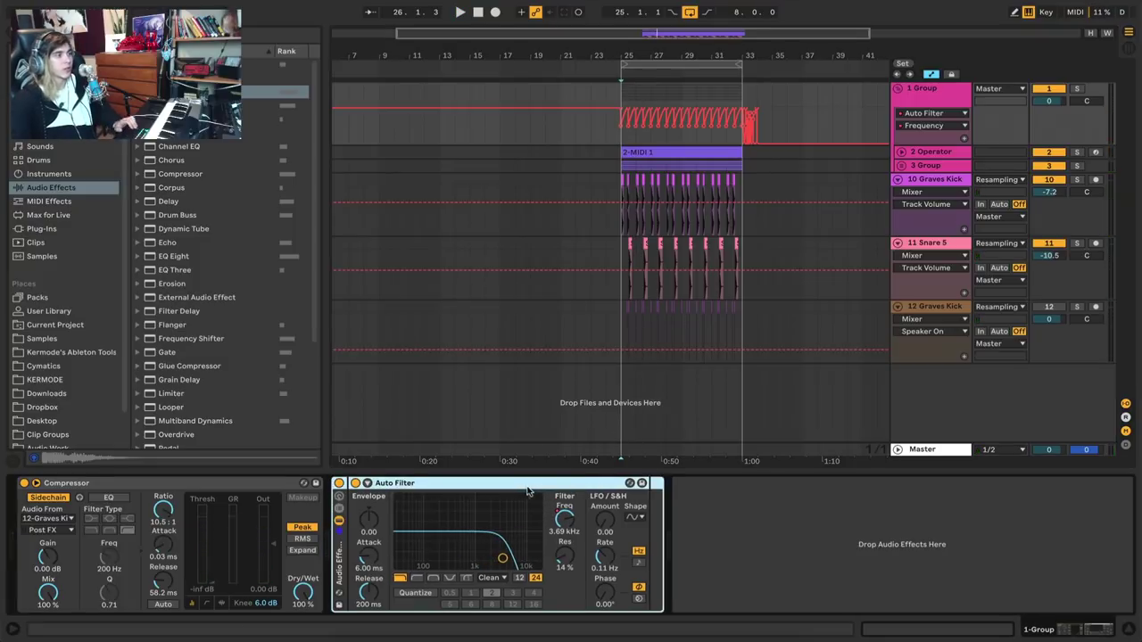
key(ctrl+g)
key(ctrl+r)
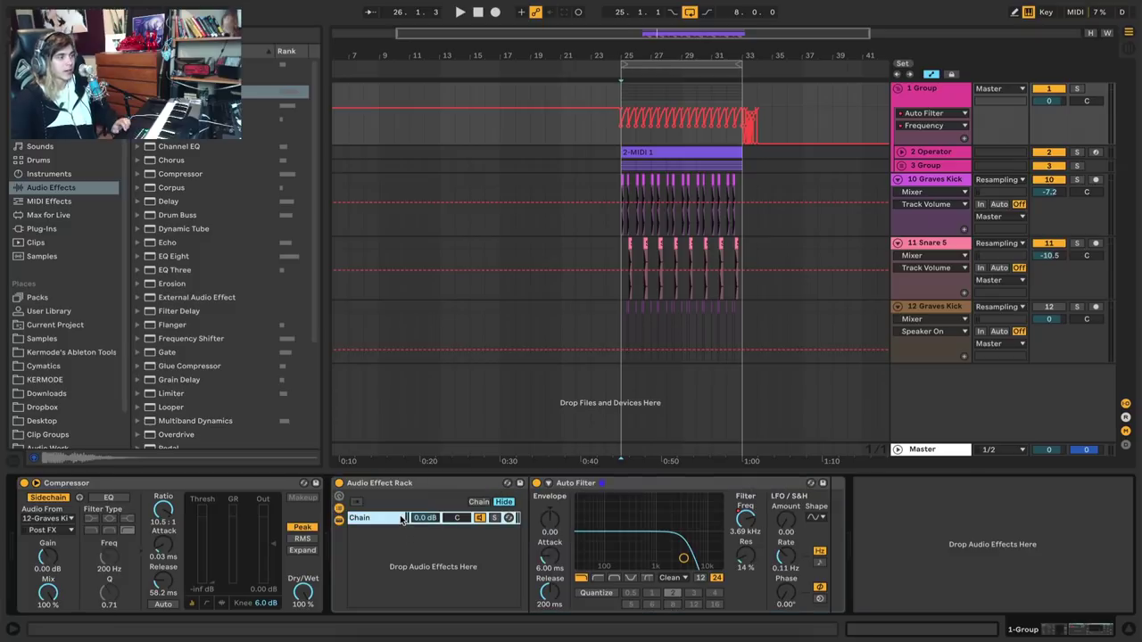
text(Filter)
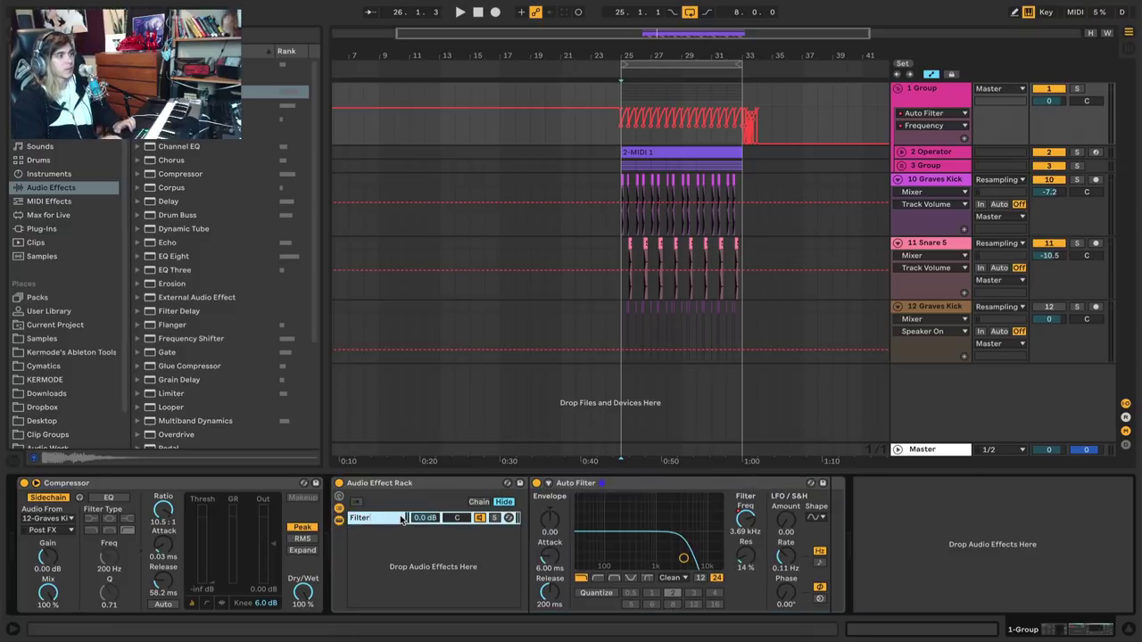
Create a second, empty chain in the Audio Effect Rack and name it Dry
click(408, 547)
key(ctrl+t)
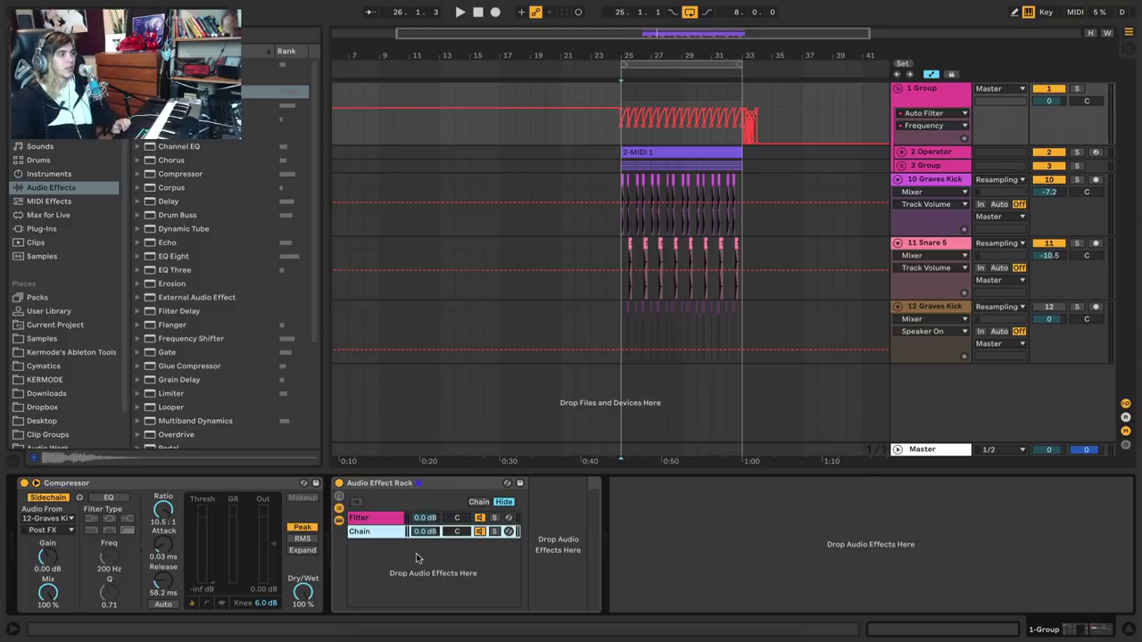
key(ctrl+r)
text(Dr)
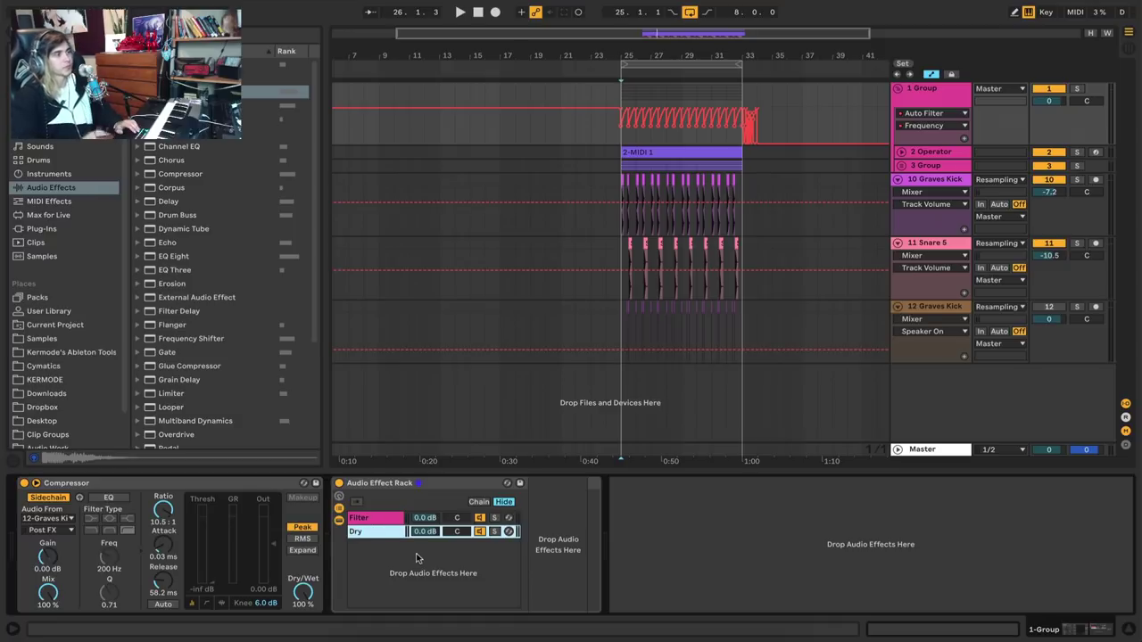
Set the volumes of the Filter and Dry chains to -6 dB each and play the loop
click(422, 519)
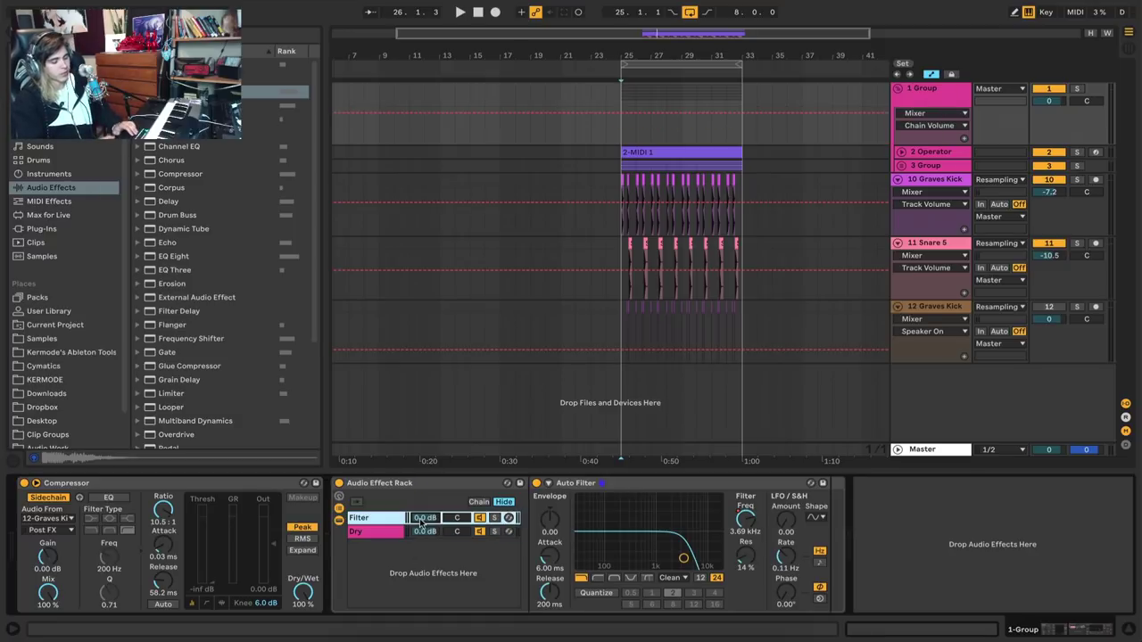
text(-6)
click(421, 531)
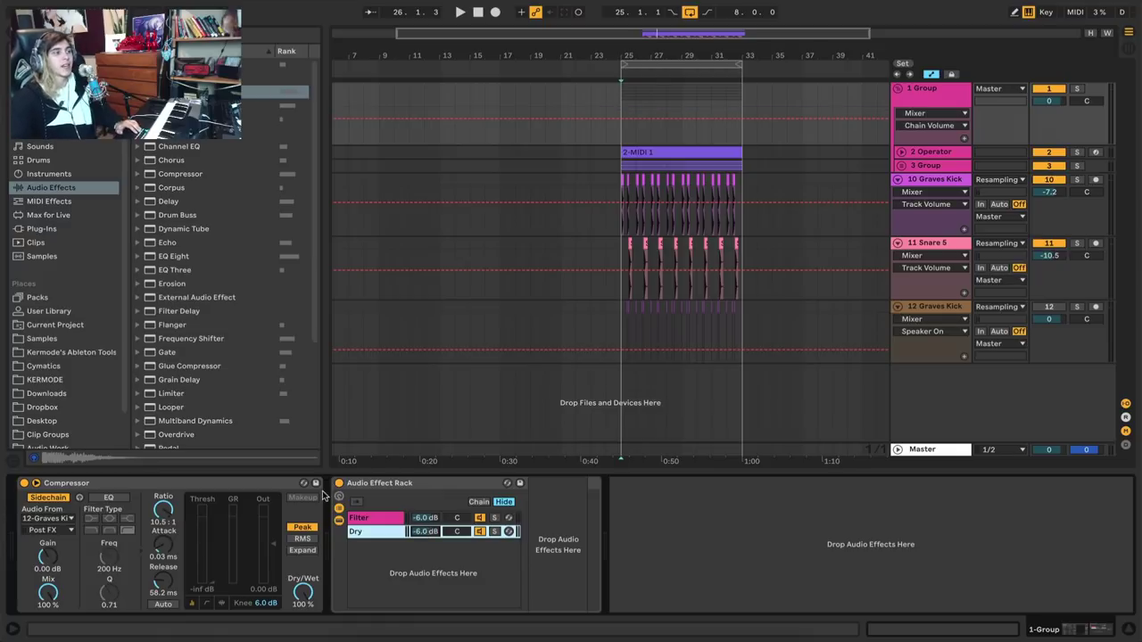
click(393, 520)
click(393, 532)
click(393, 520)
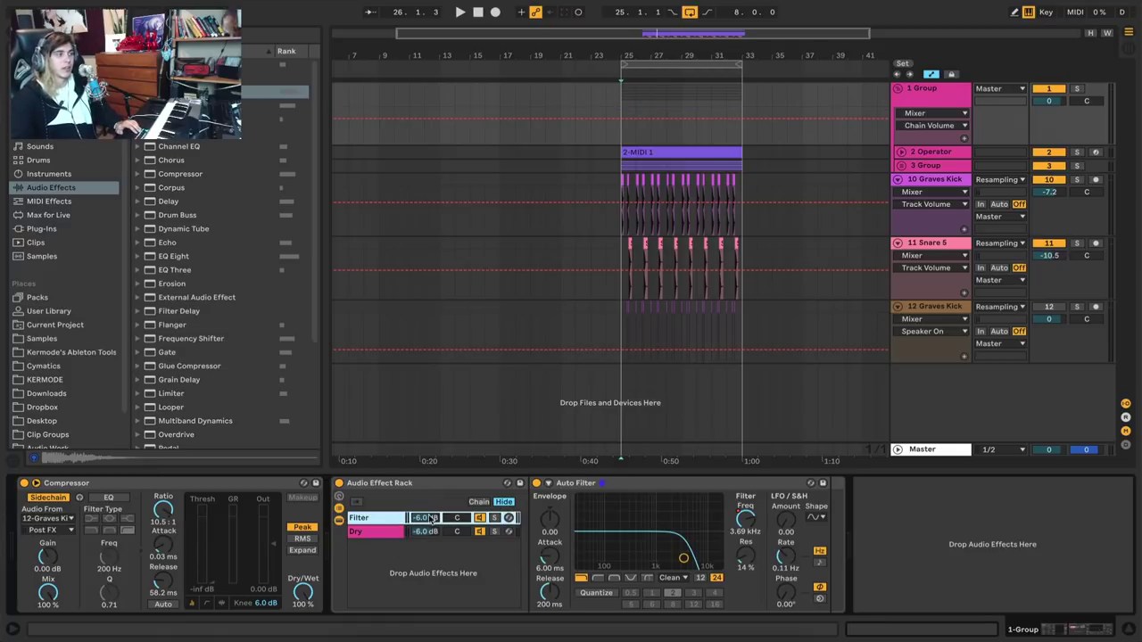
click(393, 533)
key(space)
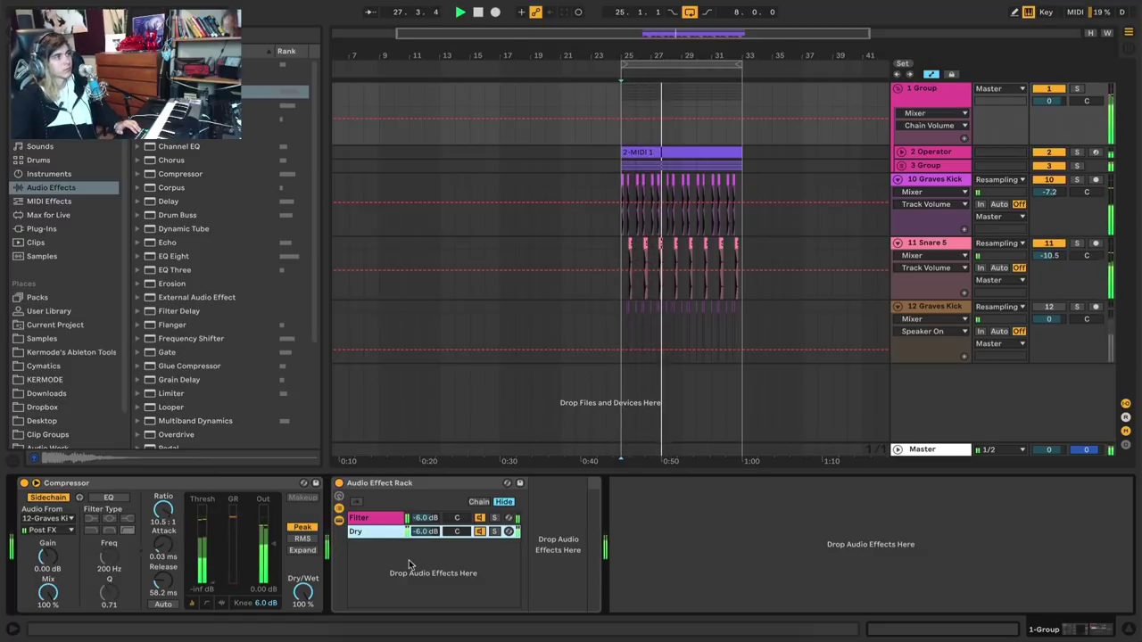
click(392, 518)
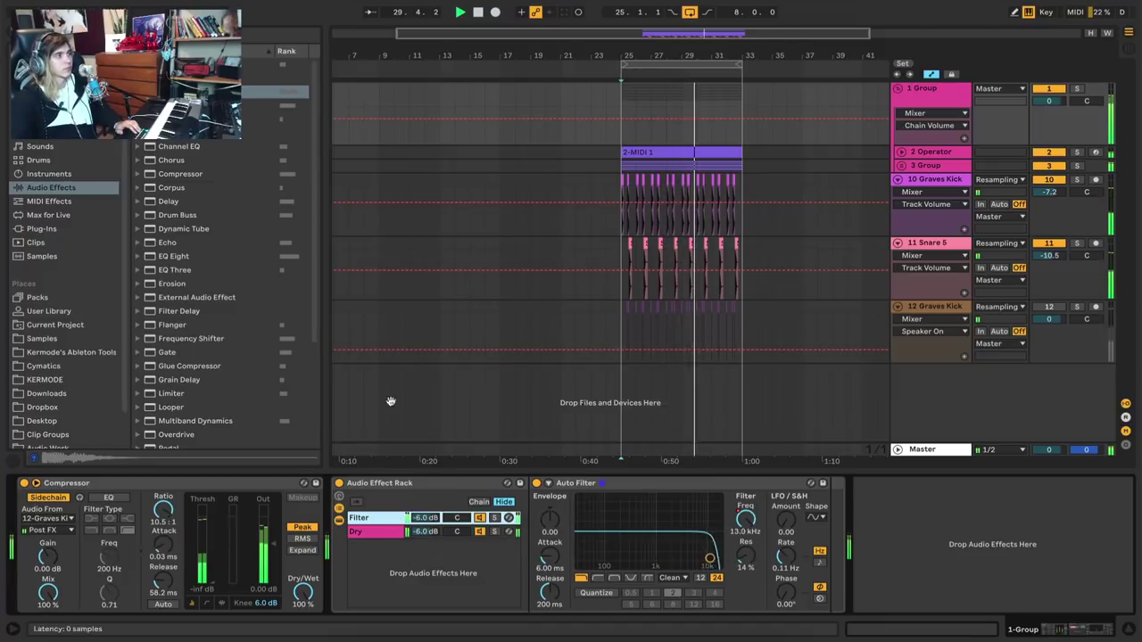
drag(165, 161, 338, 516)
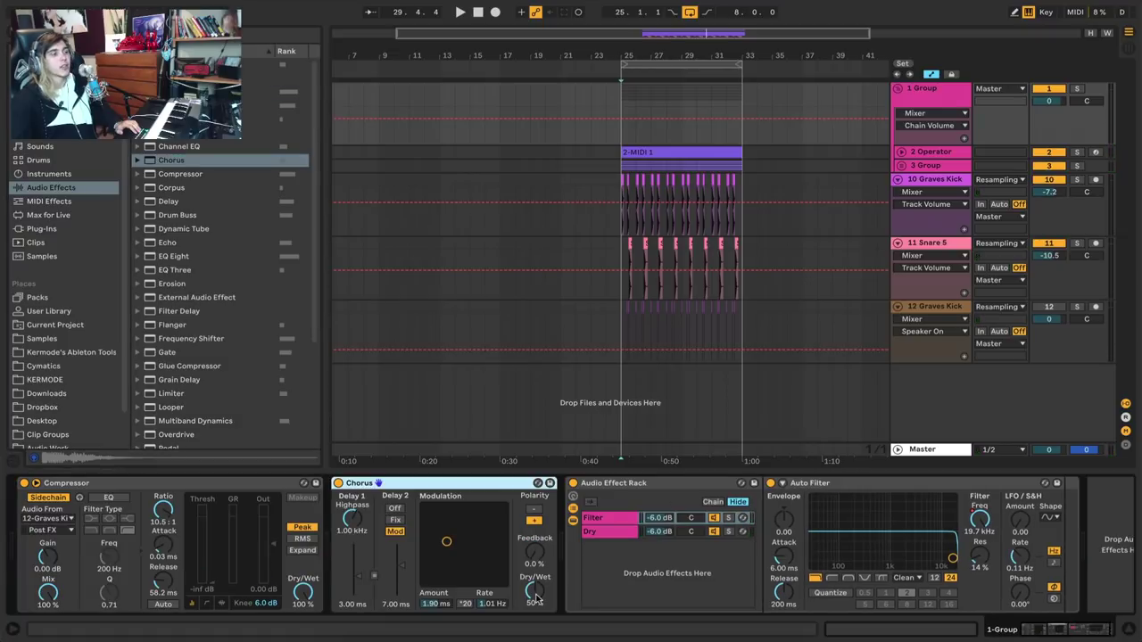
key(Delete)
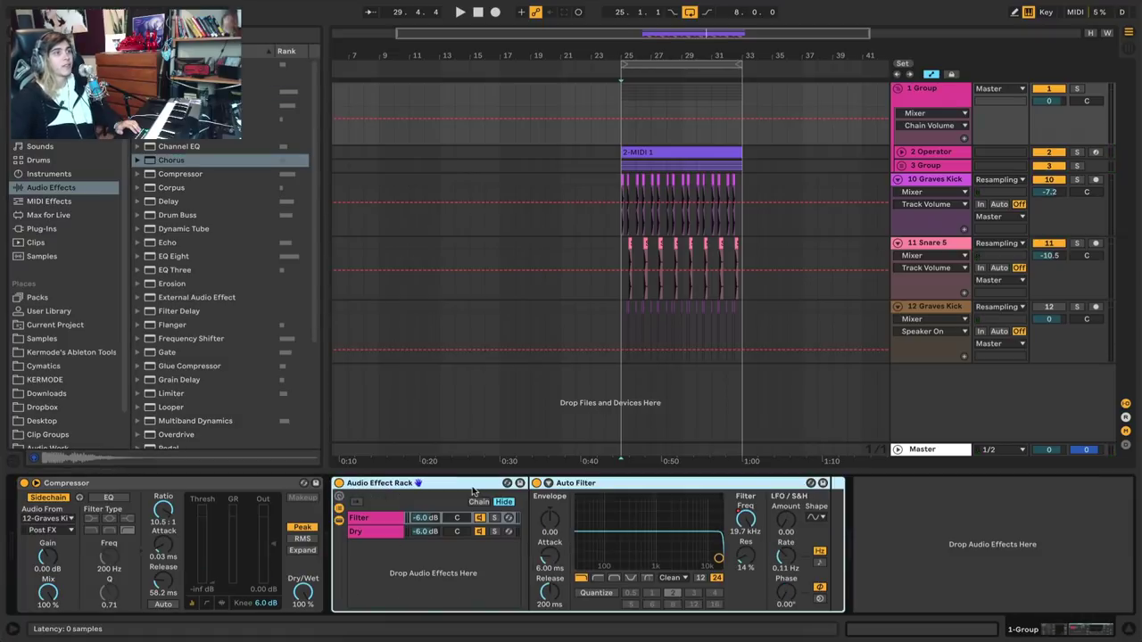
Unfold track 3 Group and add a Chorus effect to the nested track 4 Group
click(908, 155)
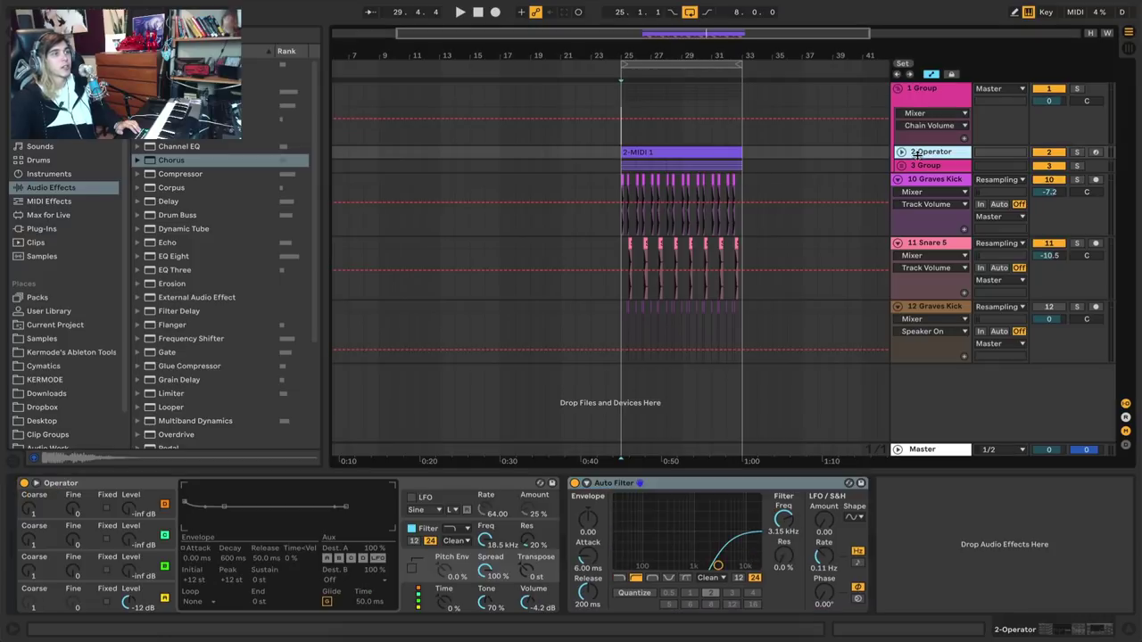
click(907, 163)
click(901, 165)
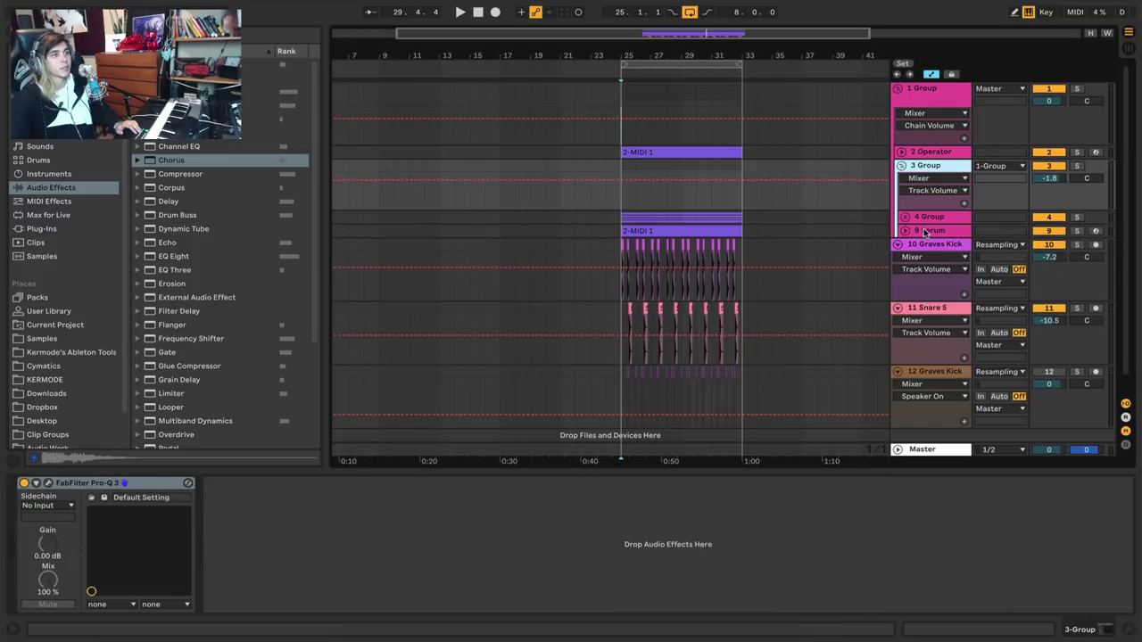
click(923, 230)
click(928, 218)
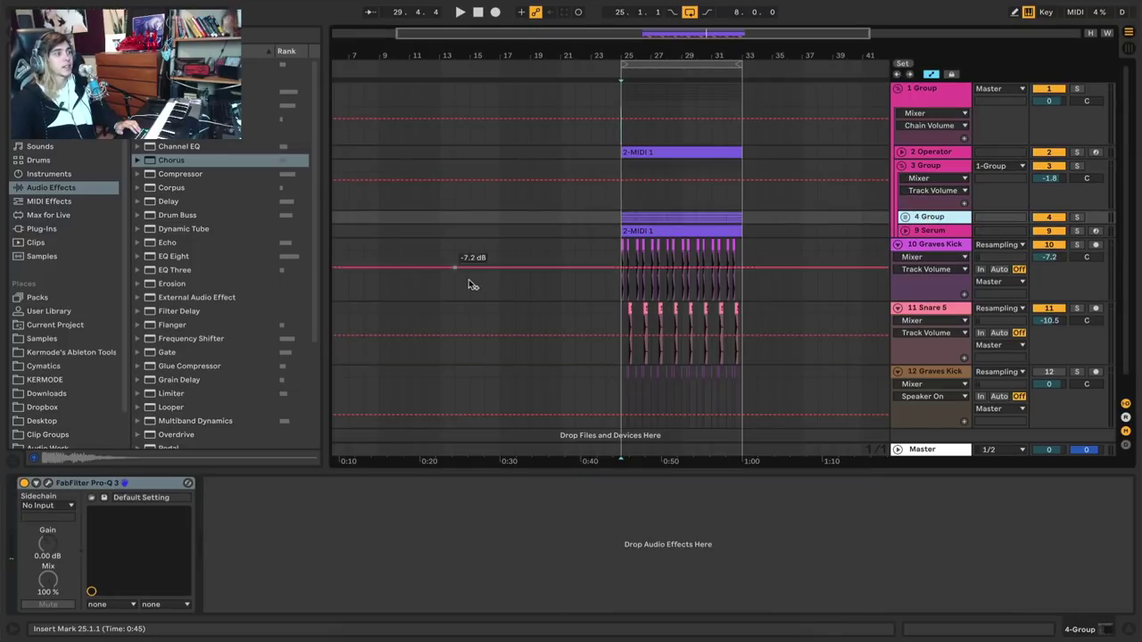
drag(172, 158, 619, 221)
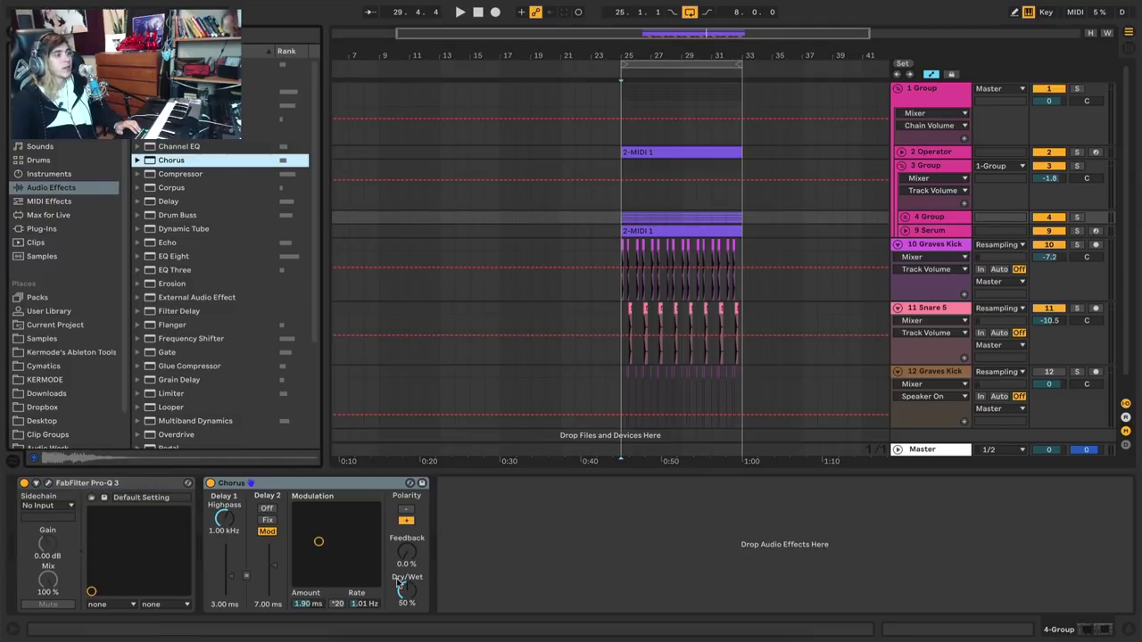
Play the loop and set the Chorus to 0.84 ms amount, 0.35 Hz rate, 67% feedback and 36% dry/wet
drag(401, 587, 401, 571)
key(space)
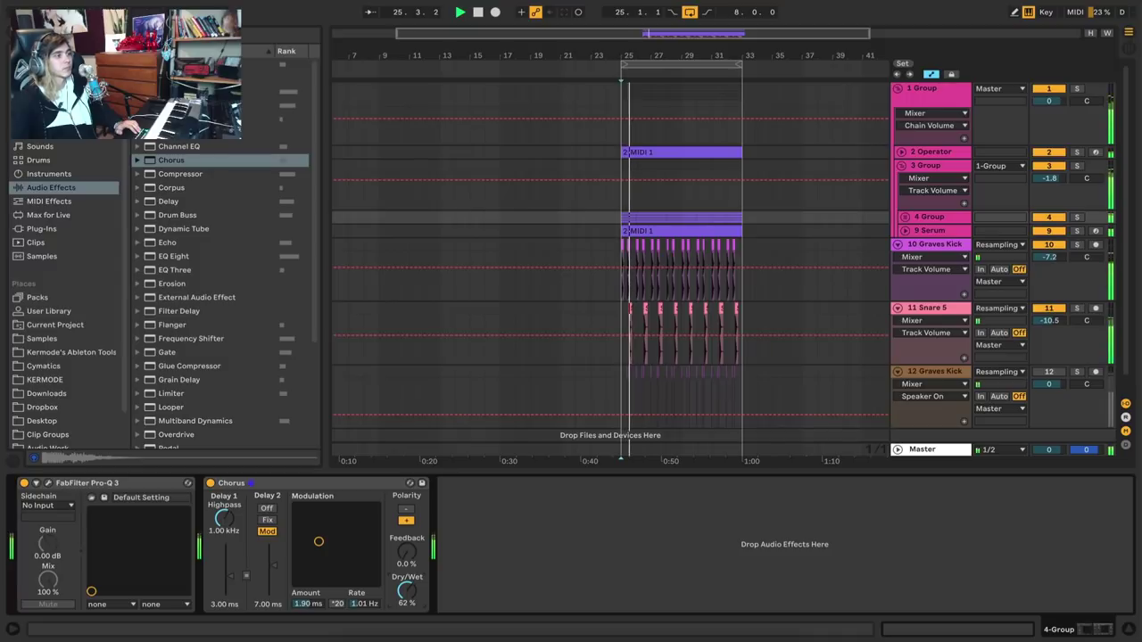
mouse_move(309, 555)
mouse_down()
mouse_move(314, 563)
mouse_move(318, 547)
mouse_move(302, 549)
mouse_up()
drag(403, 554, 403, 498)
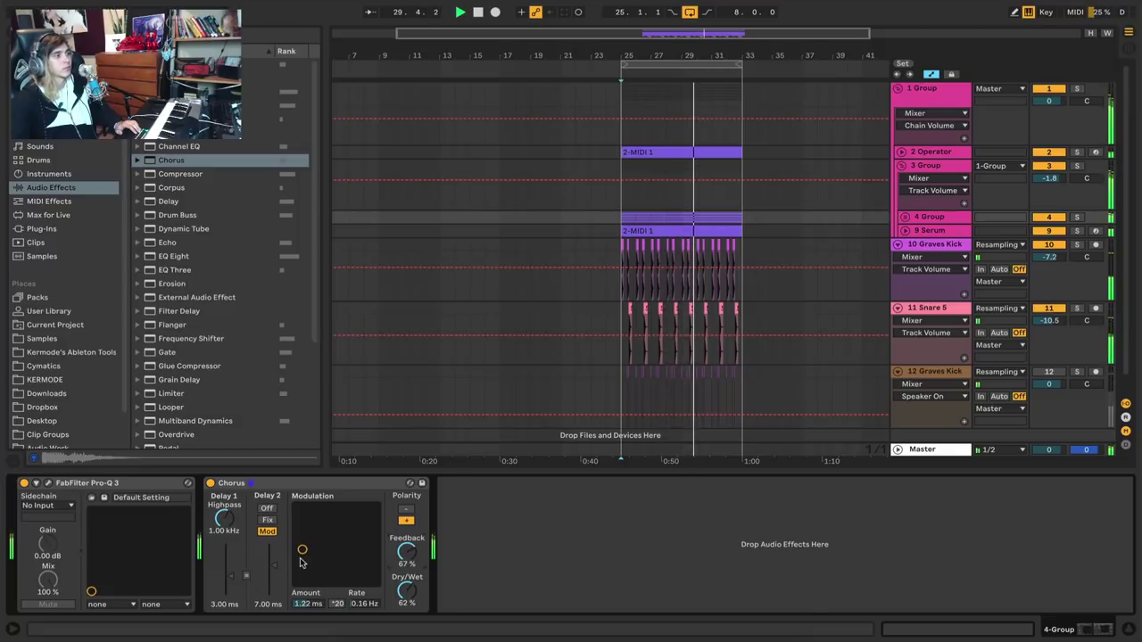
drag(301, 559, 307, 555)
mouse_move(406, 590)
mouse_down()
mouse_move(406, 606)
mouse_move(407, 591)
mouse_up()
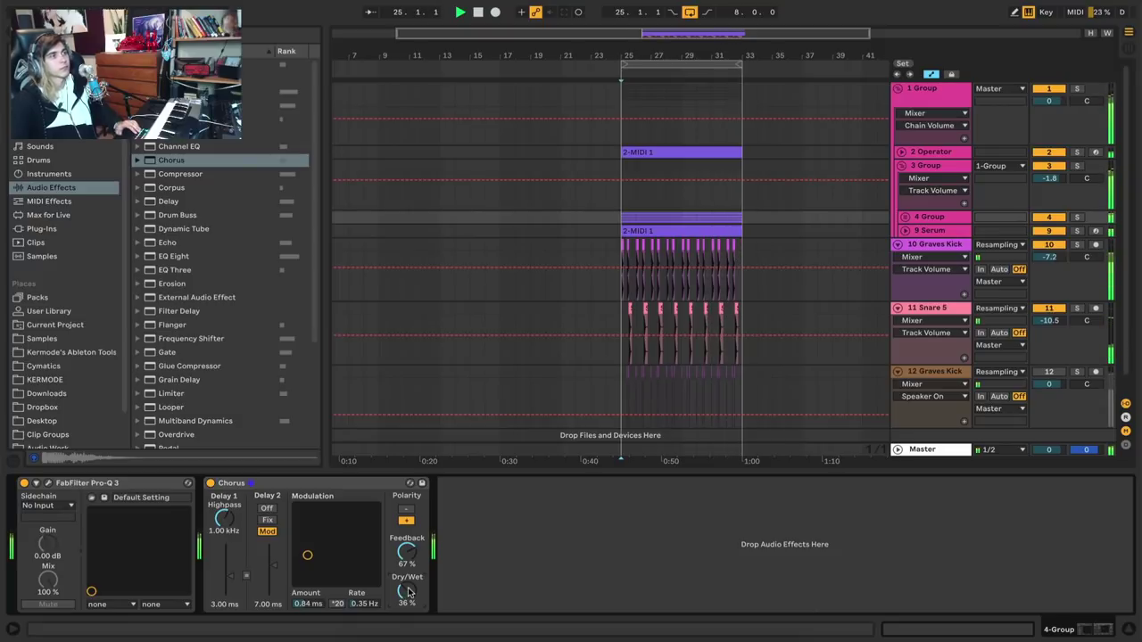